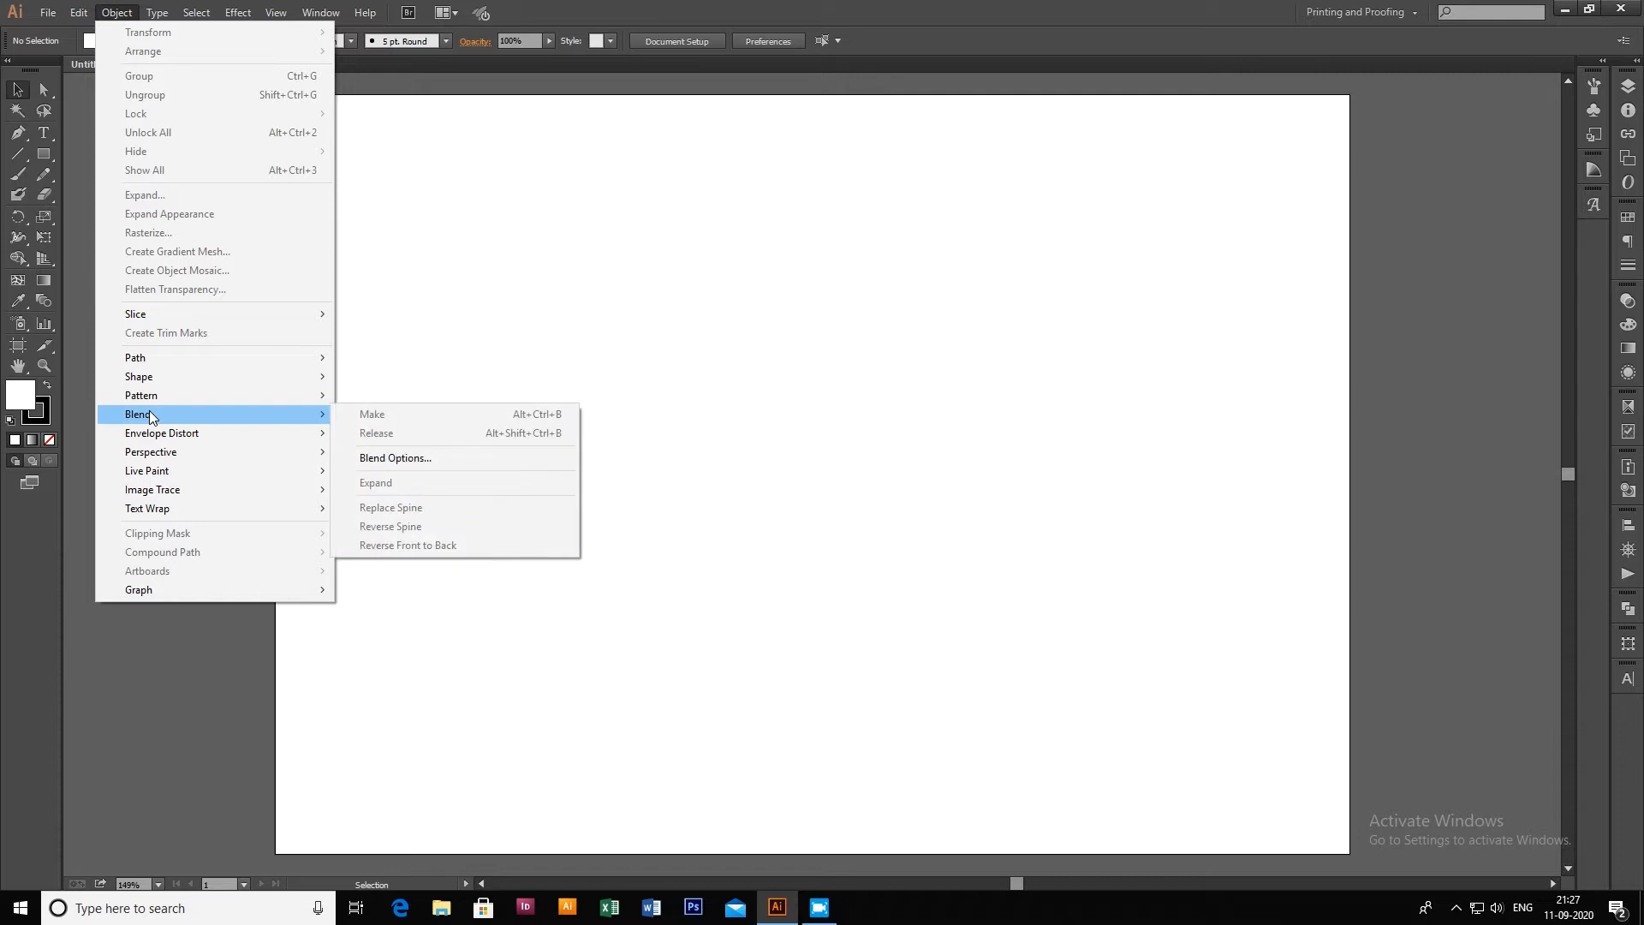
pyautogui.moveTo(245, 413)
pyautogui.click(449, 290)
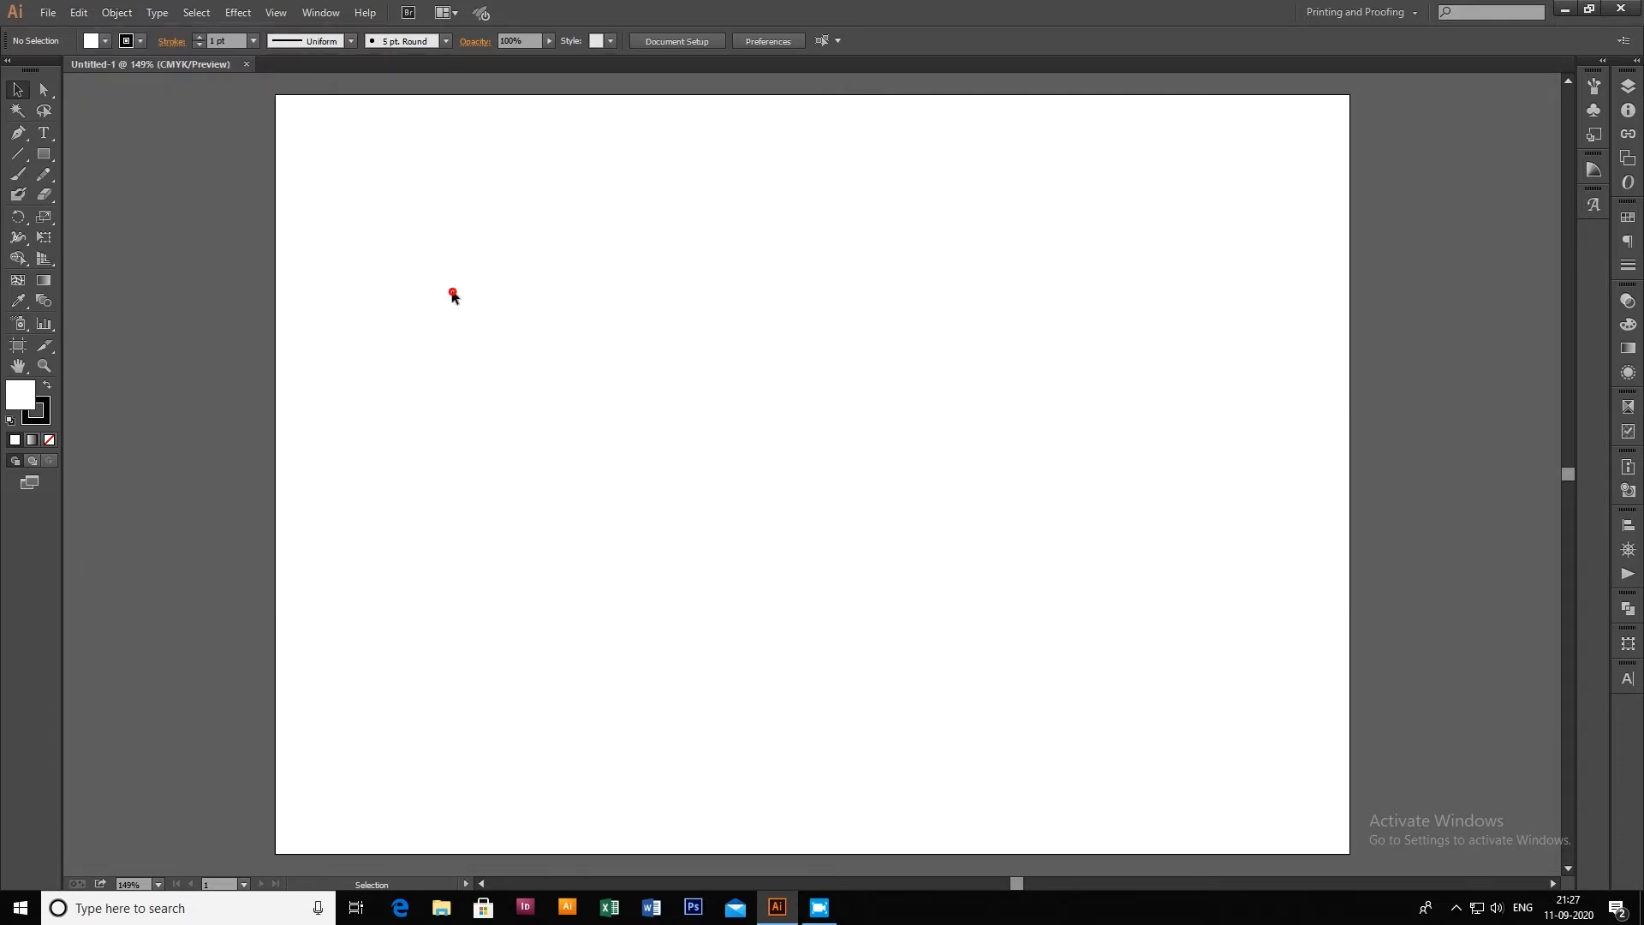
# Draw a square about 93 px wide near the artboard's upper left, with black fill and white stroke
pyautogui.moveTo(37, 160); pyautogui.dragTo(124, 157)
pyautogui.moveTo(358, 148); pyautogui.dragTo(476, 267)
pyautogui.click(49, 388)
pyautogui.click(17, 89)
# Draw a circle about 77 px in diameter near the artboard's upper right, level with the square
pyautogui.click(45, 155)
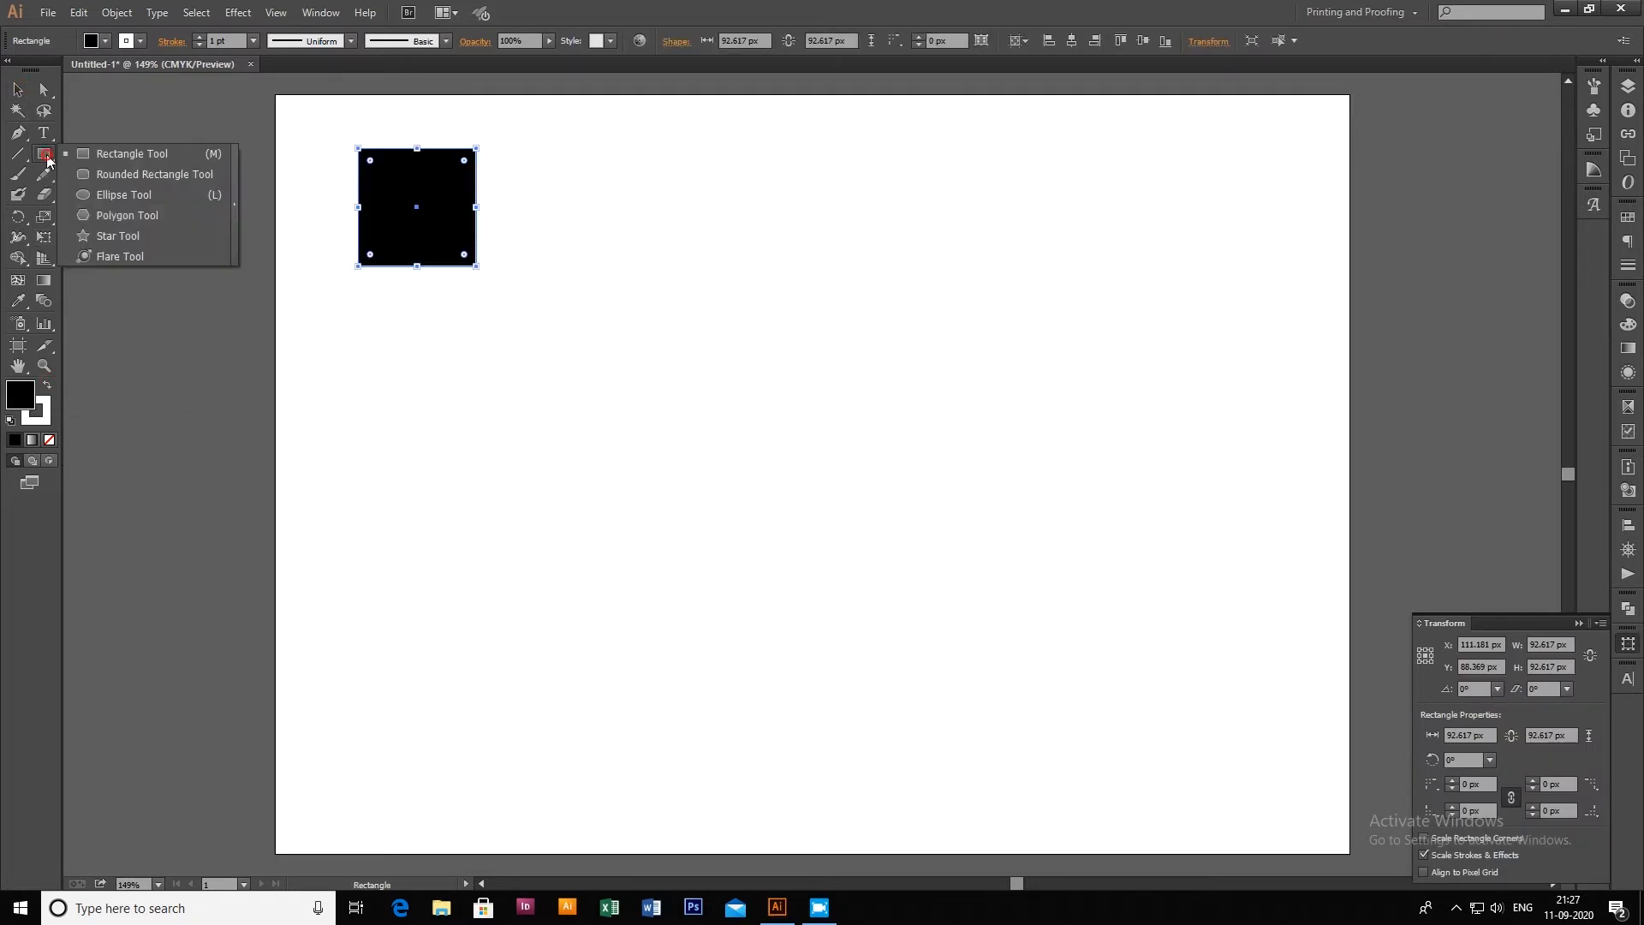
pyautogui.click(153, 196)
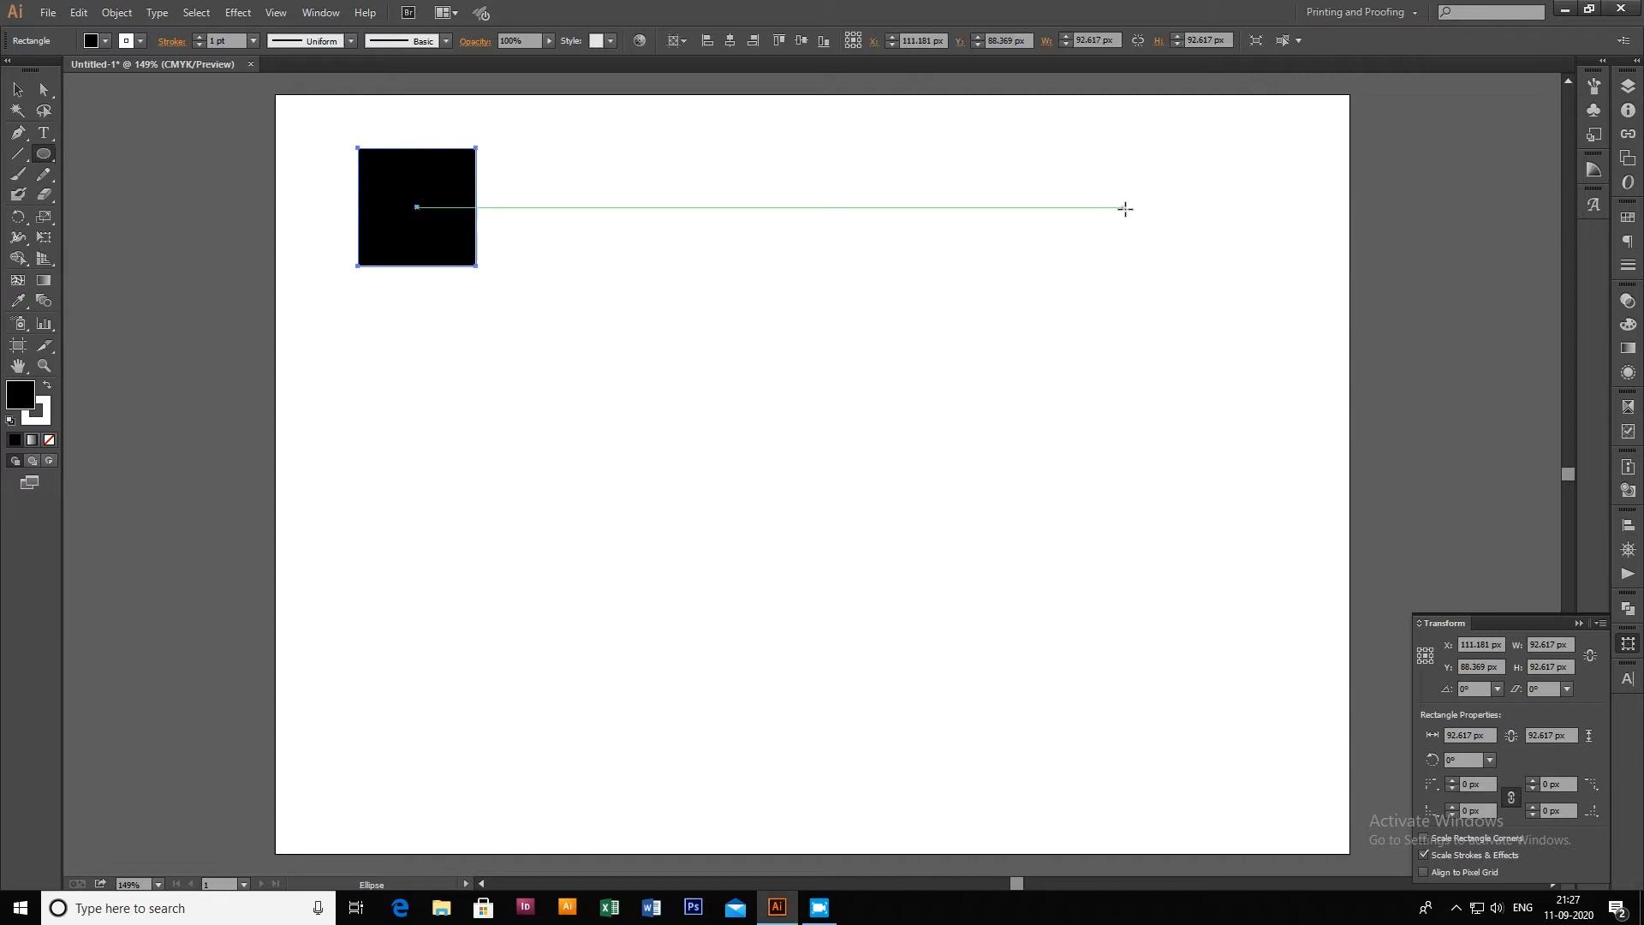
pyautogui.moveTo(1234, 156); pyautogui.dragTo(1332, 254)
pyautogui.click(17, 89)
# Align the square and circle on their vertical centers and blend them together, then deselect the result
pyautogui.moveTo(198, 119); pyautogui.dragTo(1437, 320)
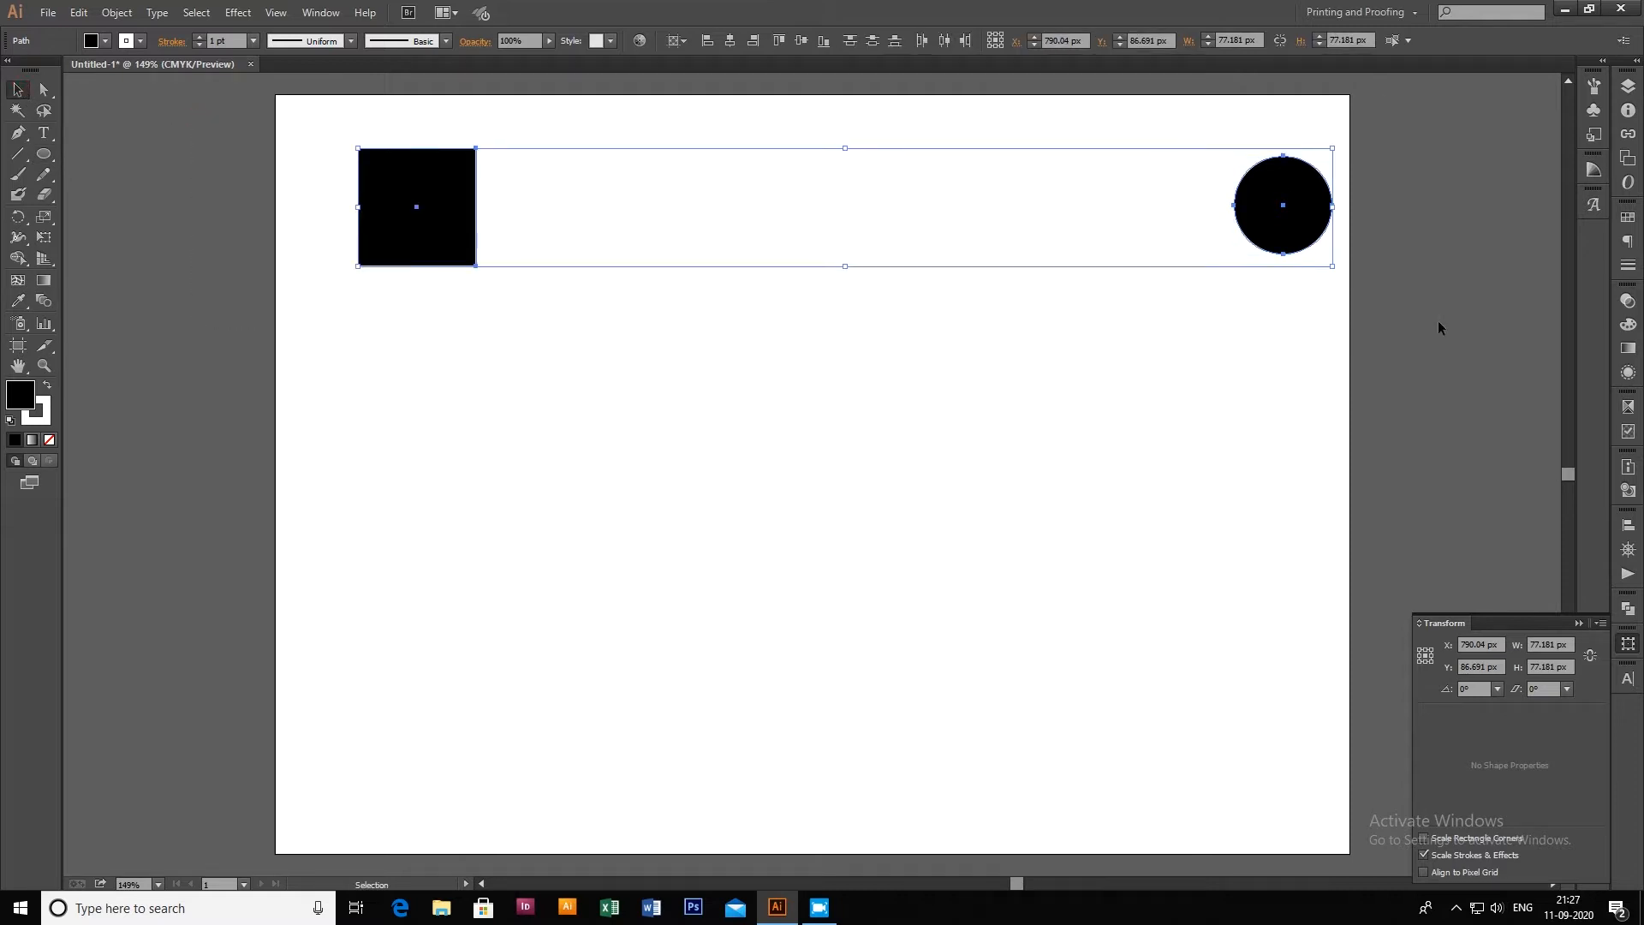
pyautogui.click(44, 302)
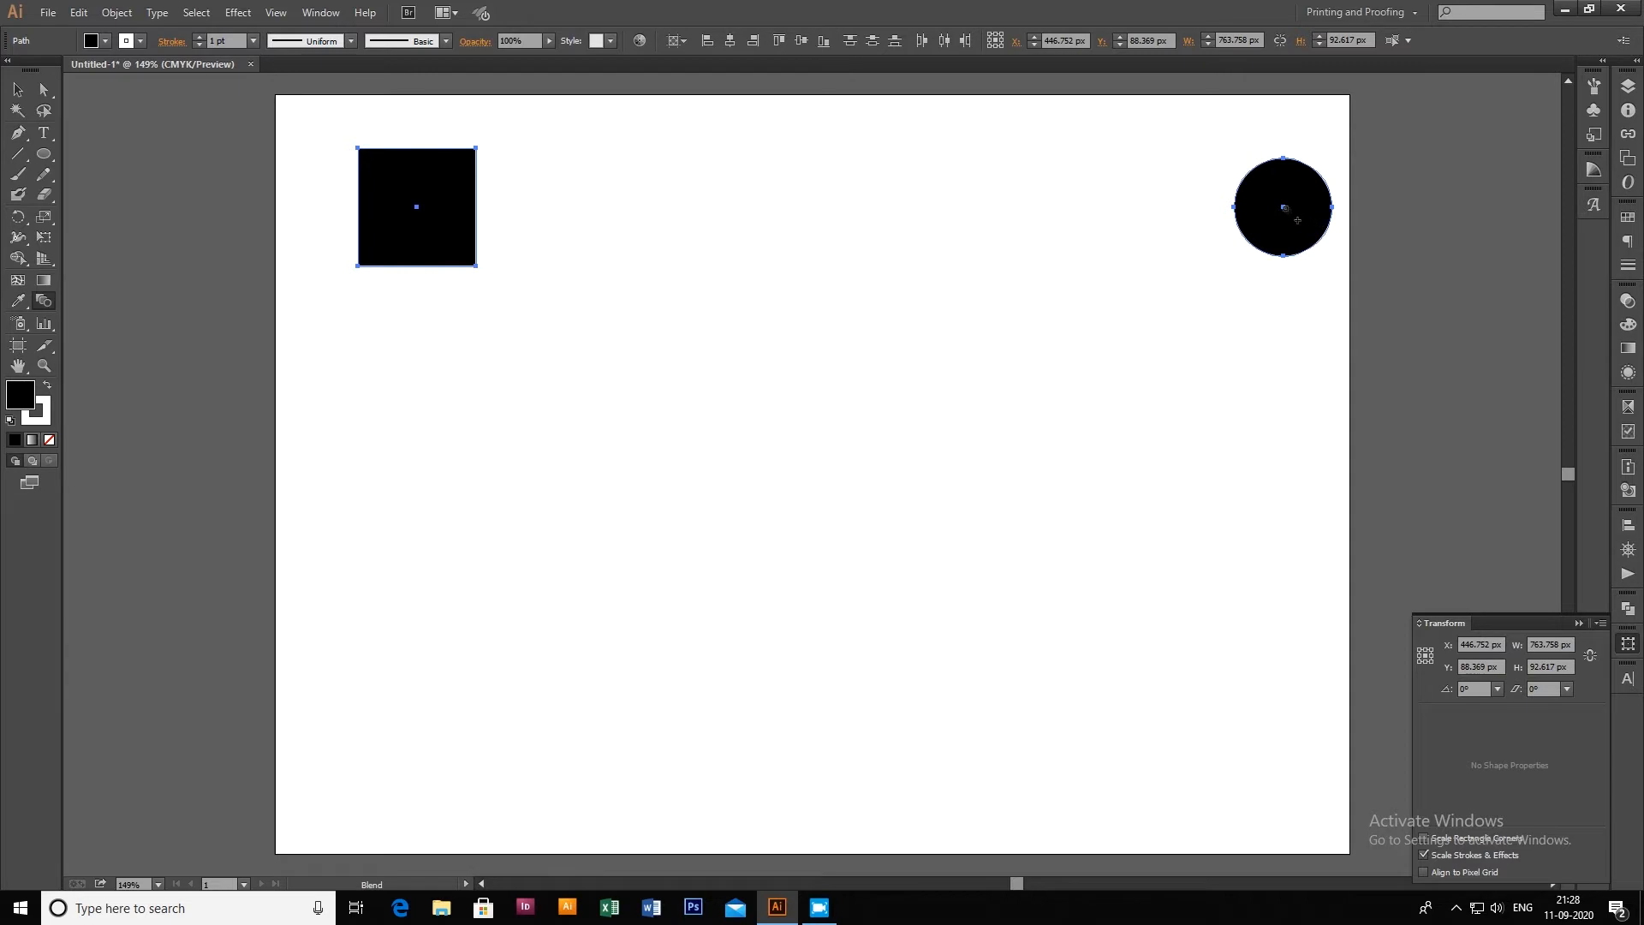
pyautogui.click(1283, 207)
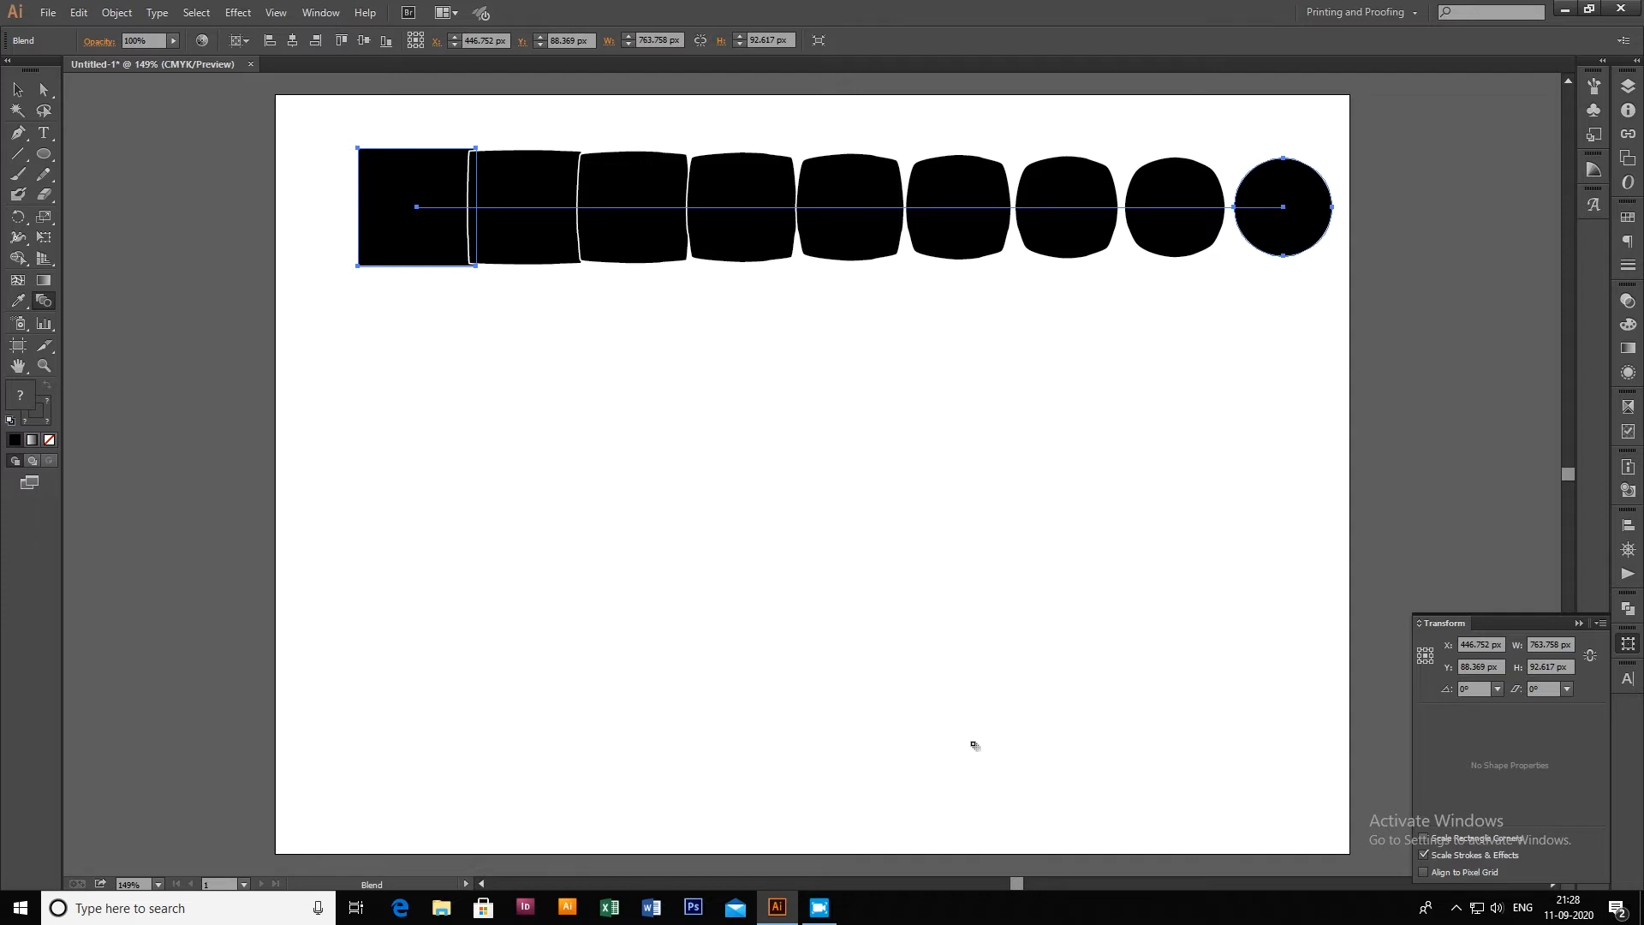
pyautogui.press('v')
pyautogui.click(953, 603)
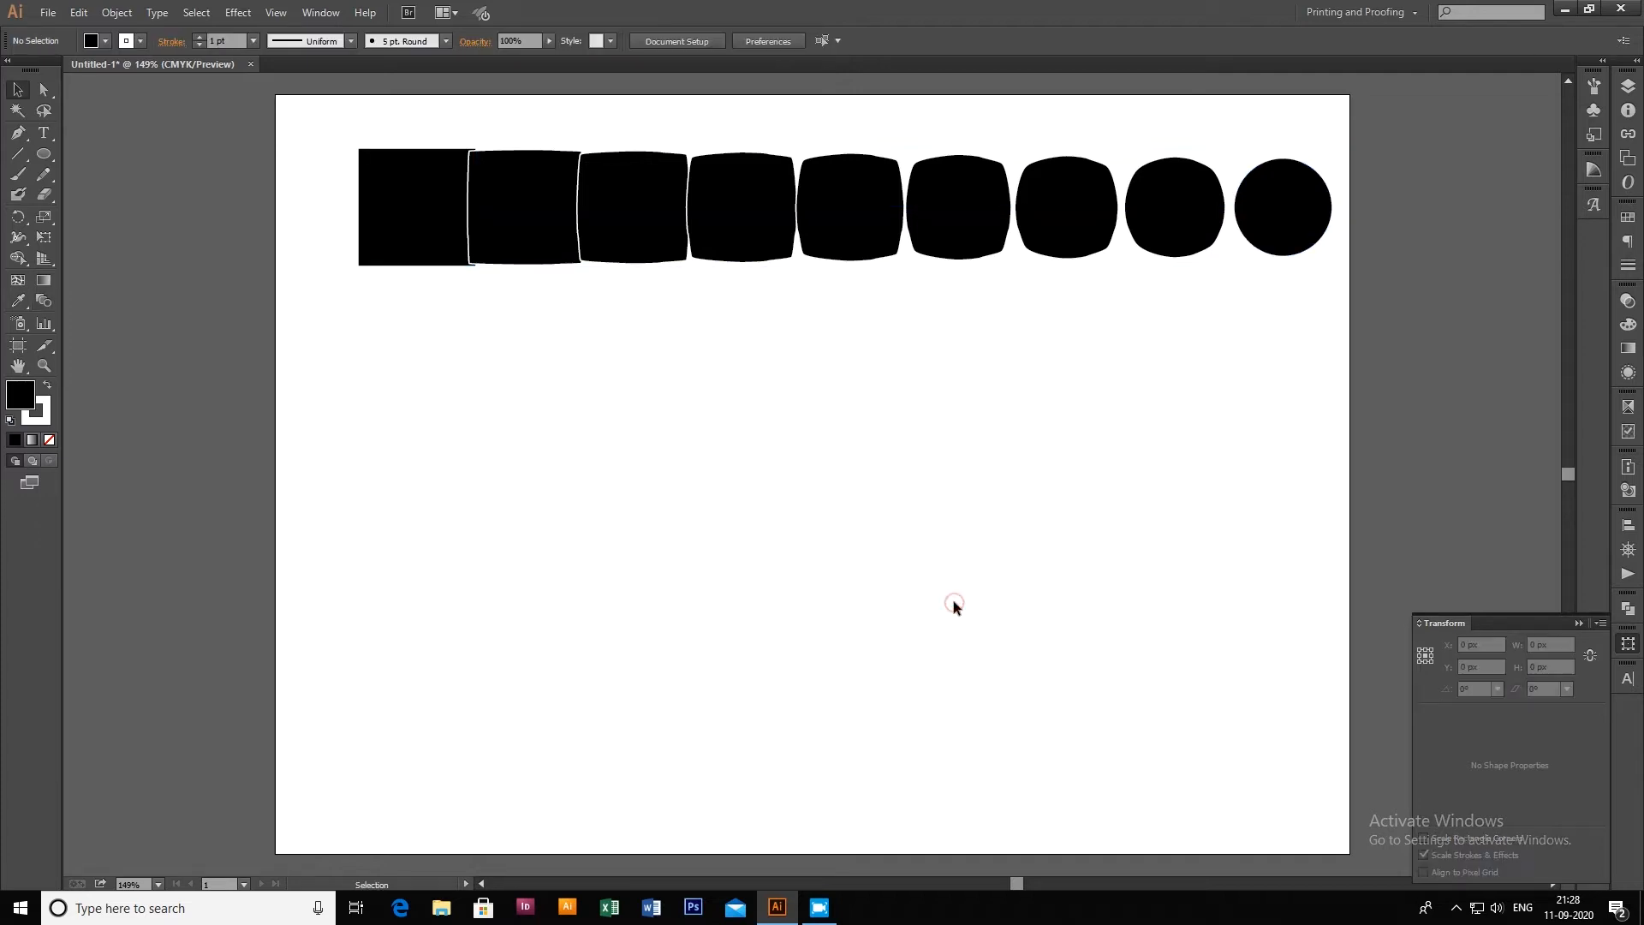
# Set the square-to-circle blend's spacing to Specified Steps with Preview on
pyautogui.doubleClick(41, 303)
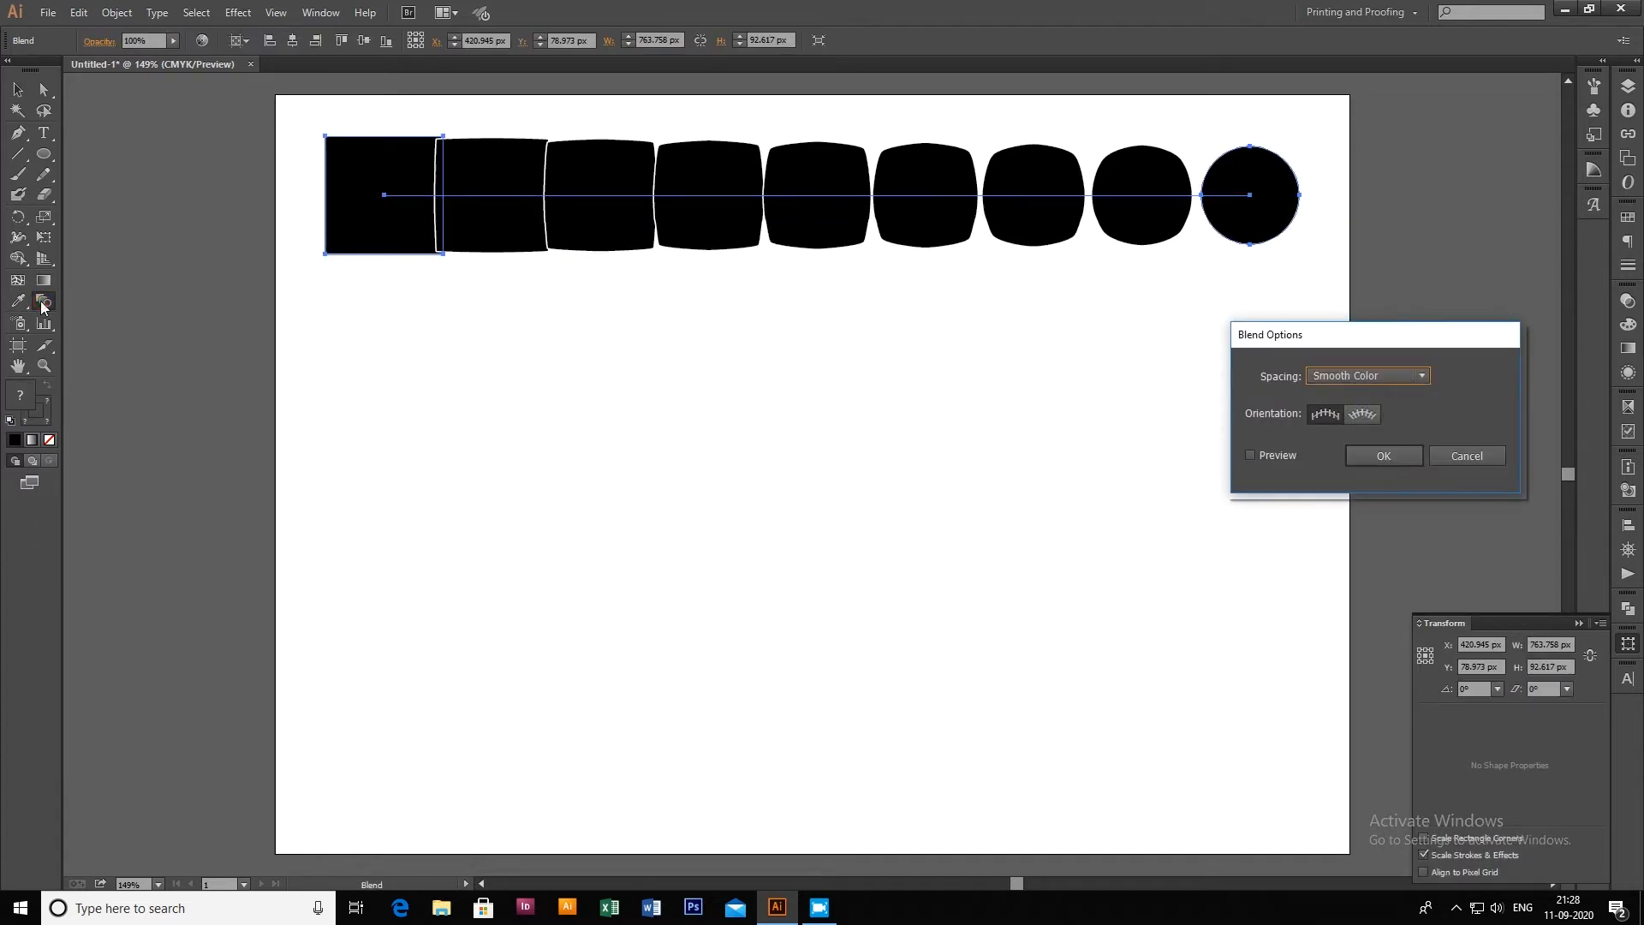
pyautogui.moveTo(1355, 345); pyautogui.dragTo(1364, 300)
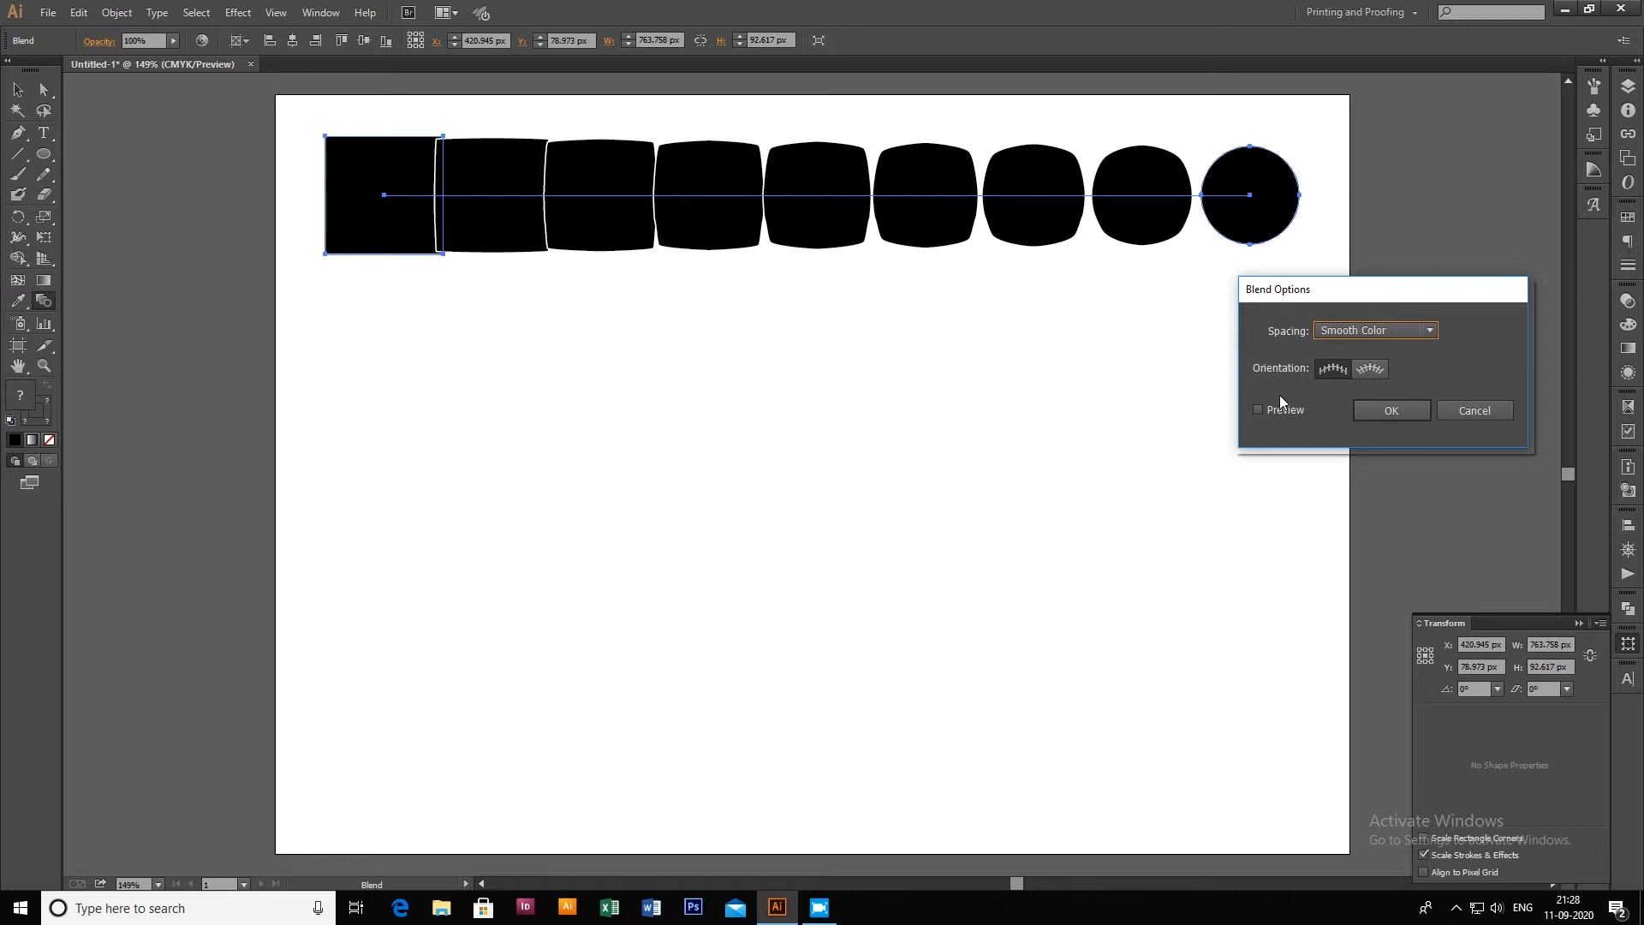
pyautogui.click(1257, 410)
pyautogui.click(1428, 331)
pyautogui.click(1379, 368)
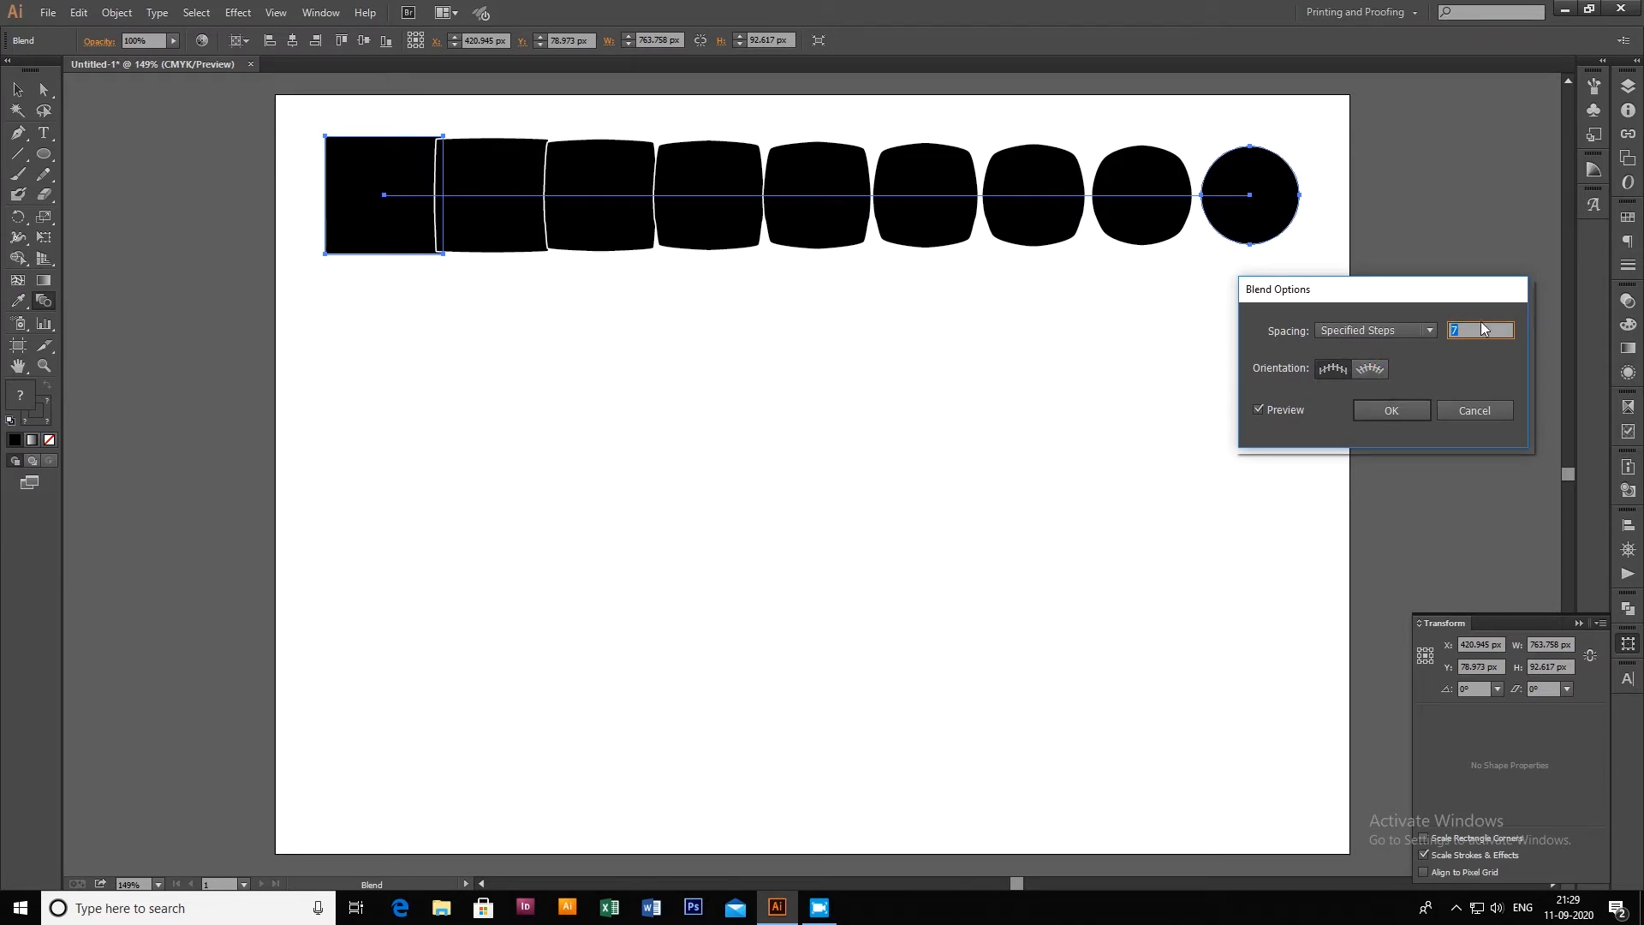
# Try higher and lower step counts on the square-to-circle blend, apply 10 steps and deselect it
pyautogui.press('Up')
pyautogui.press('Up')
pyautogui.press('Up')
pyautogui.press('Up')
pyautogui.press('Up')
pyautogui.press('Up')
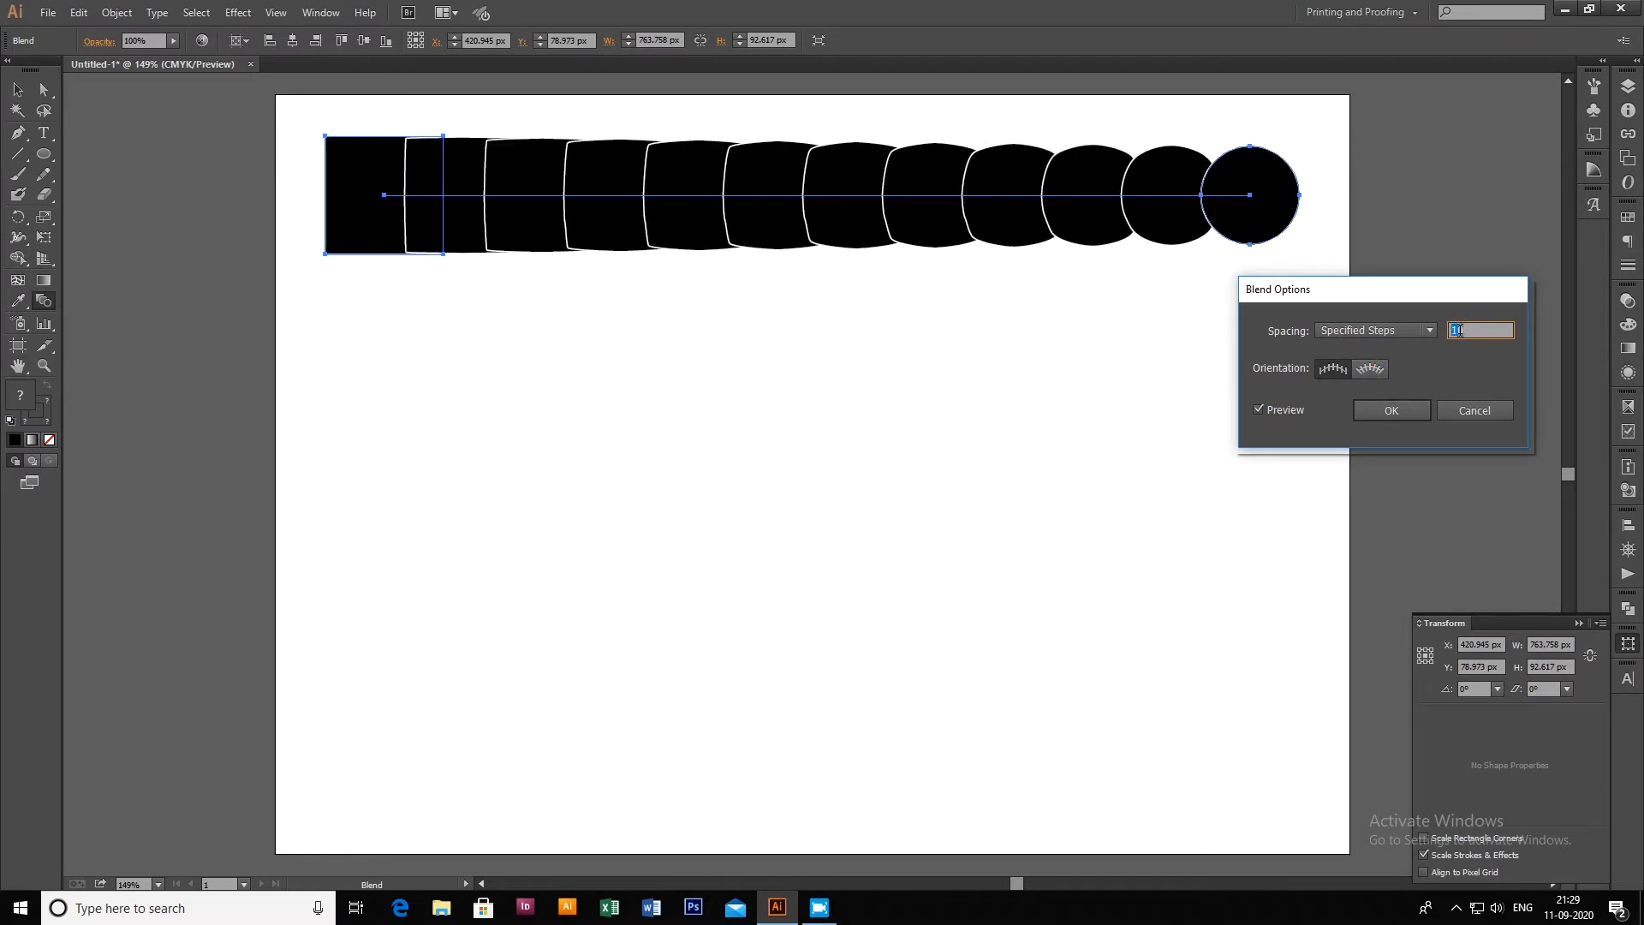
pyautogui.press('Up')
pyautogui.press('Up')
pyautogui.press('Up')
pyautogui.press('Up')
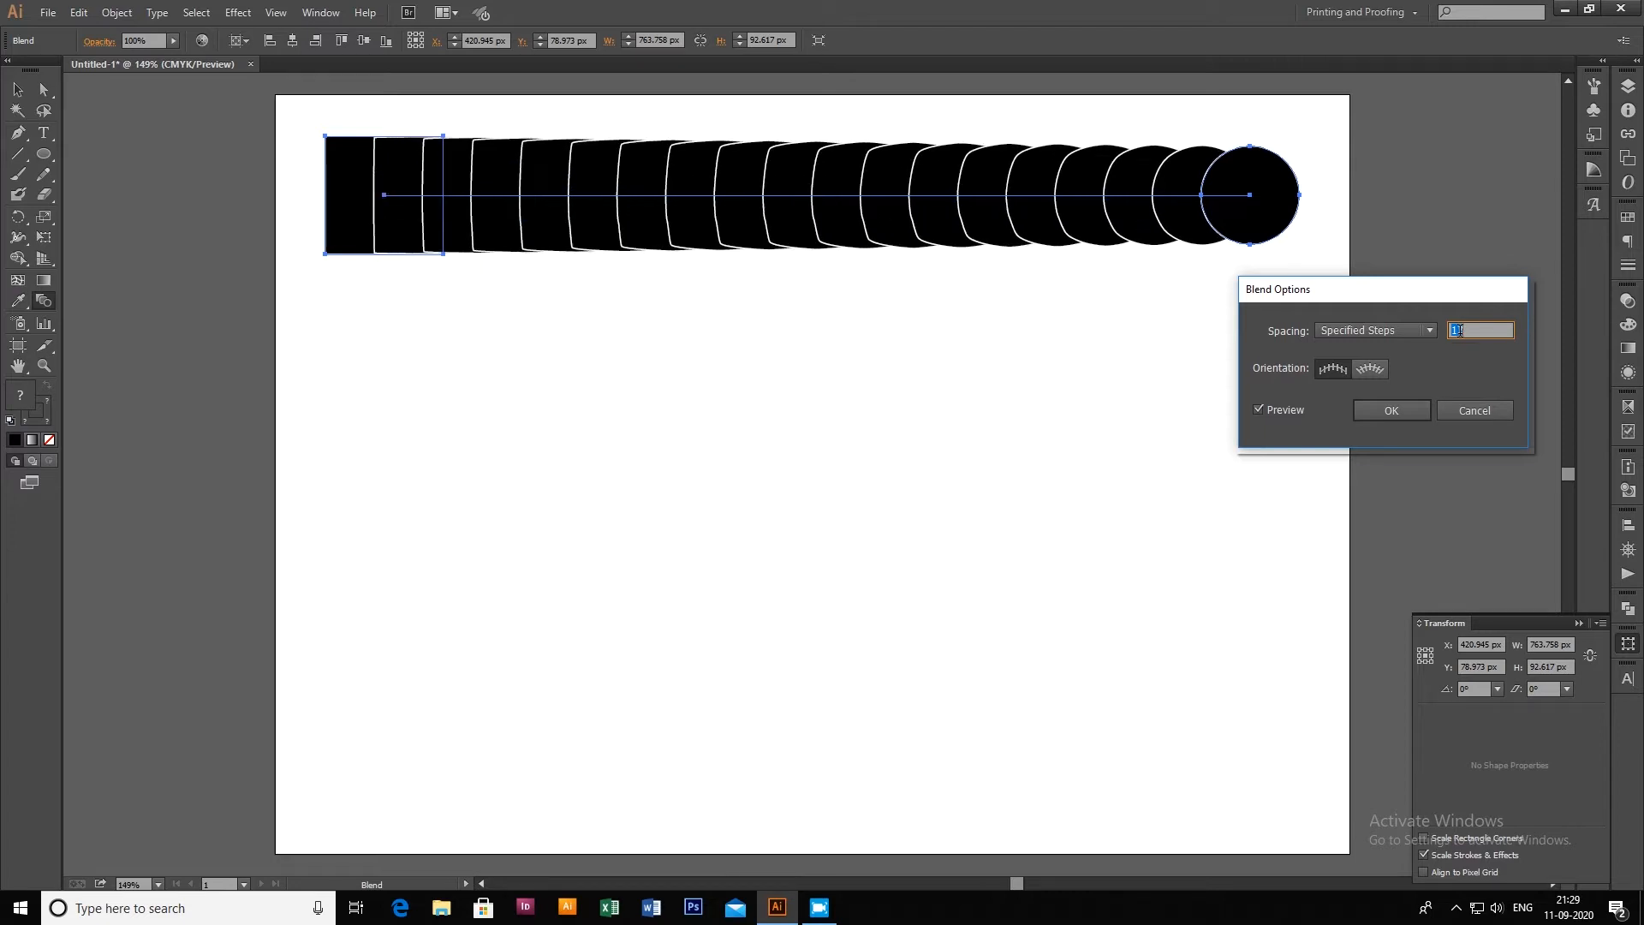
pyautogui.scroll(-10, 1460, 330)
pyautogui.scroll(-5, 1460, 331)
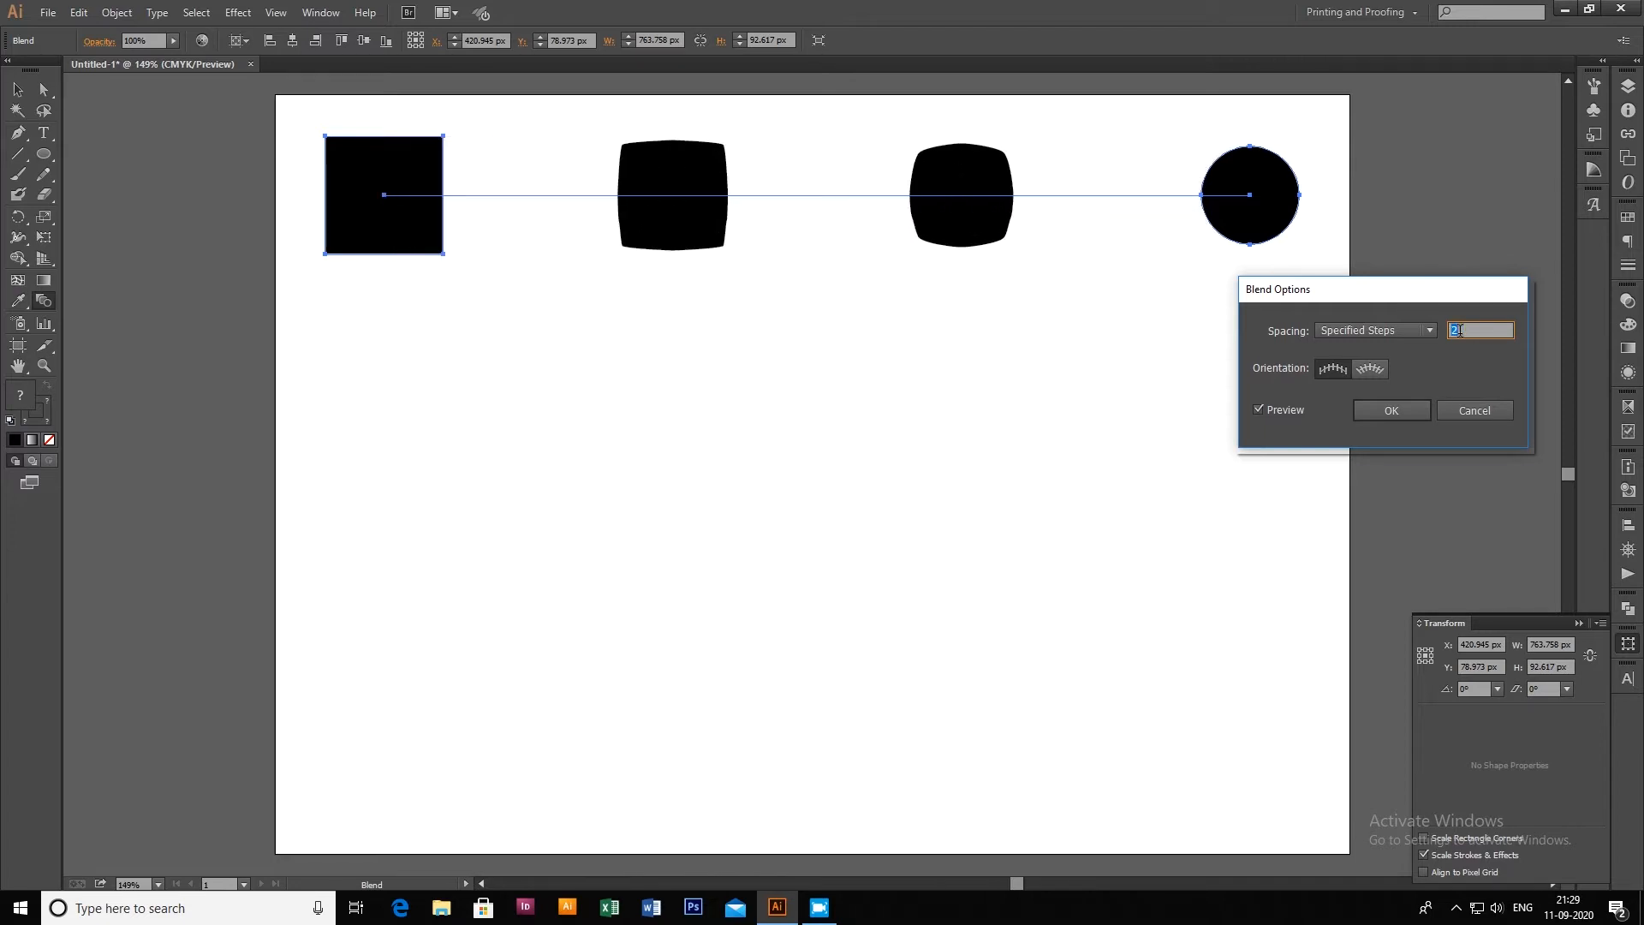
pyautogui.scroll(7, 1479, 331)
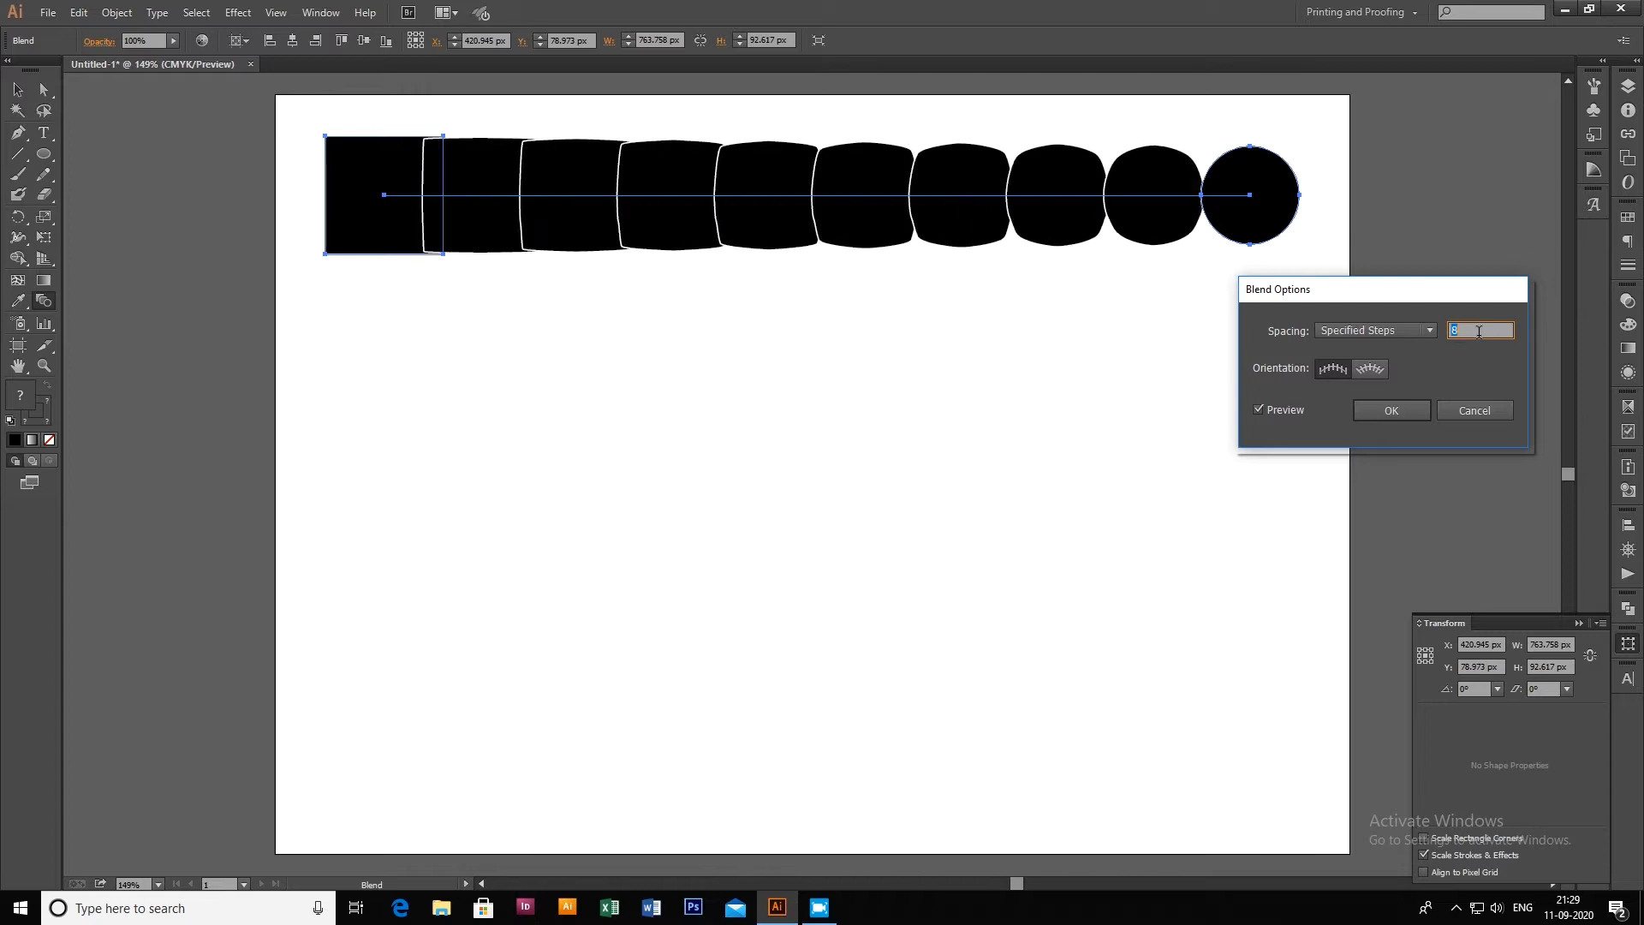
pyautogui.scroll(1, 1479, 332)
pyautogui.click(1424, 415)
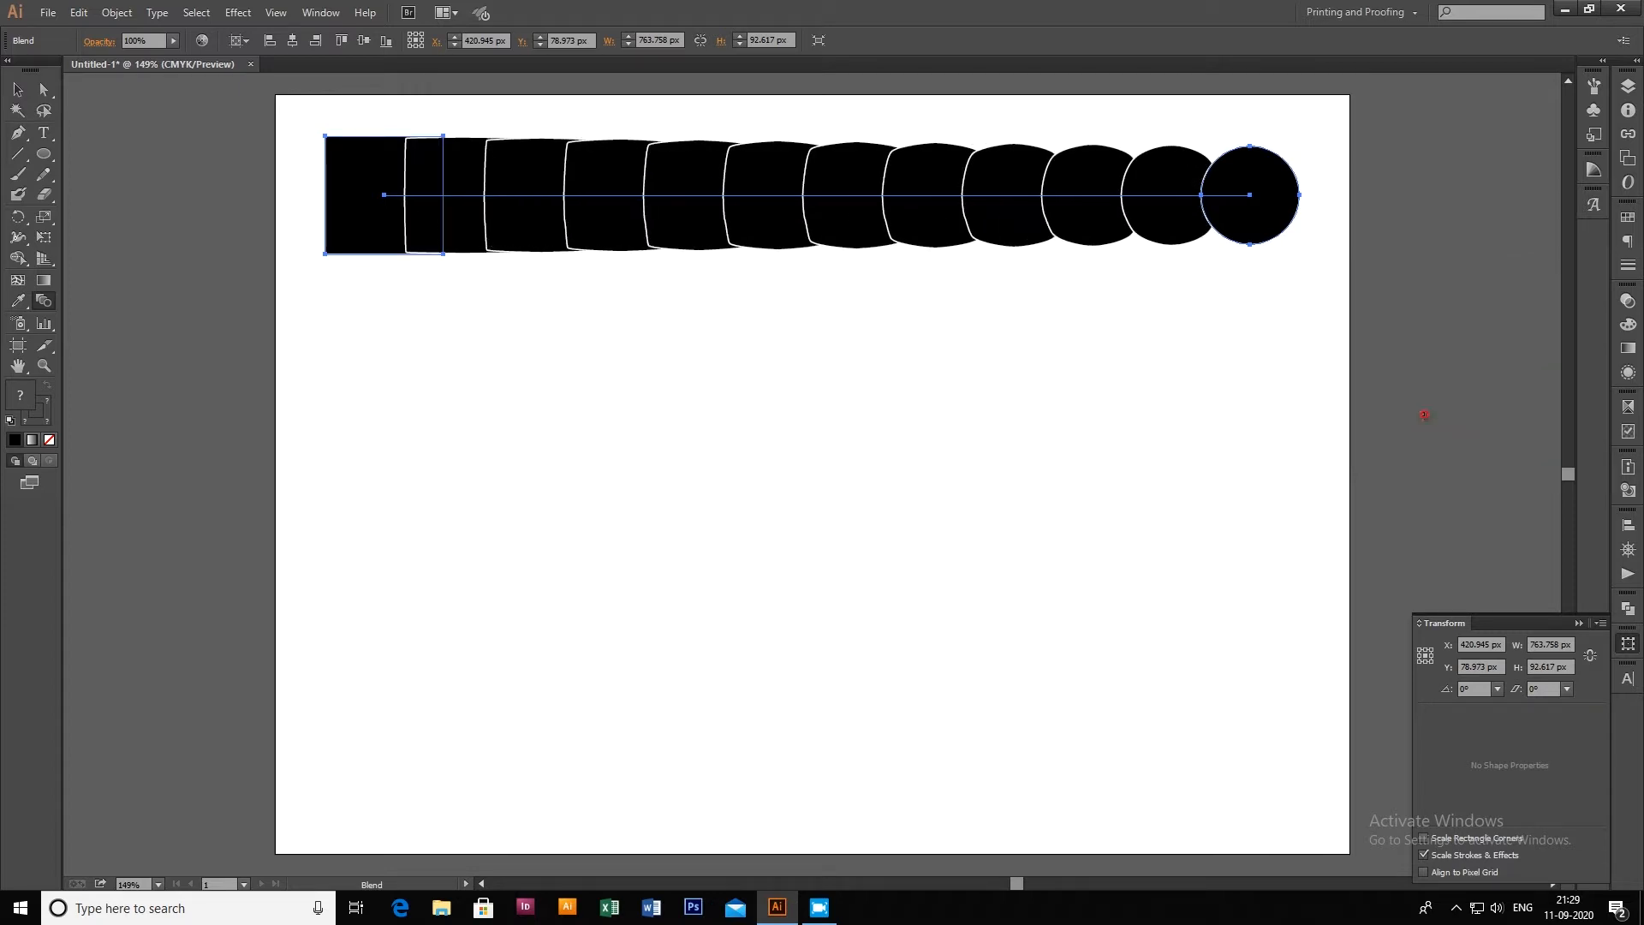
pyautogui.click(17, 89)
pyautogui.click(516, 415)
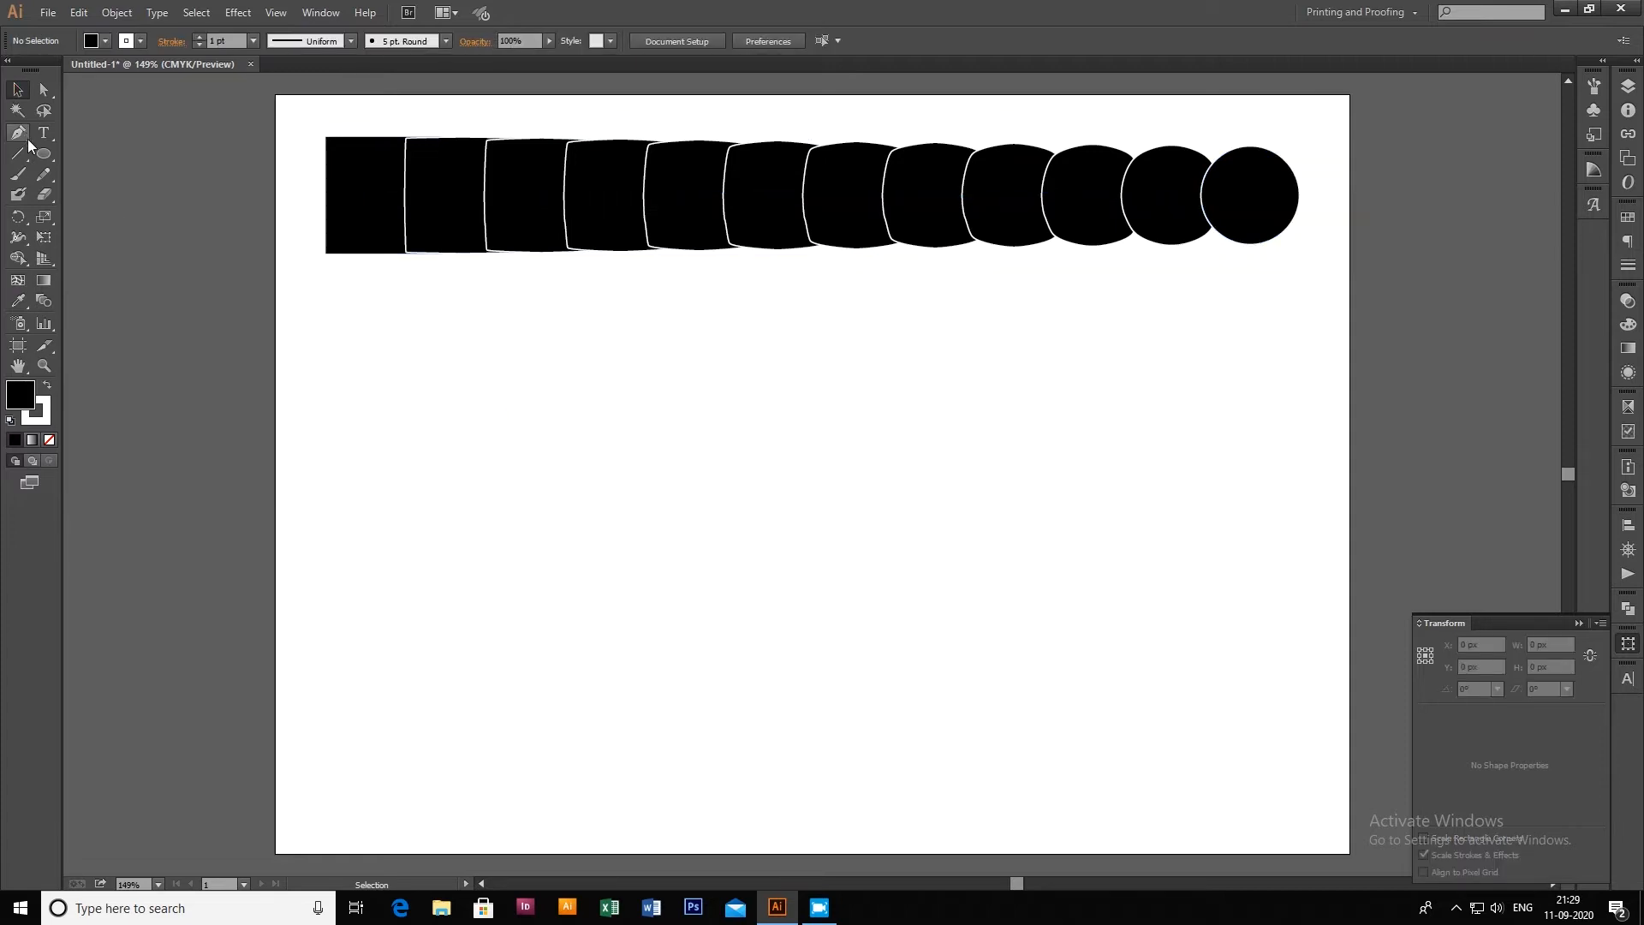
# Draw a circle about 130 px wide beneath the blend's square end and one about 48 px wide toward the artboard's right side
pyautogui.moveTo(44, 154); pyautogui.dragTo(114, 193)
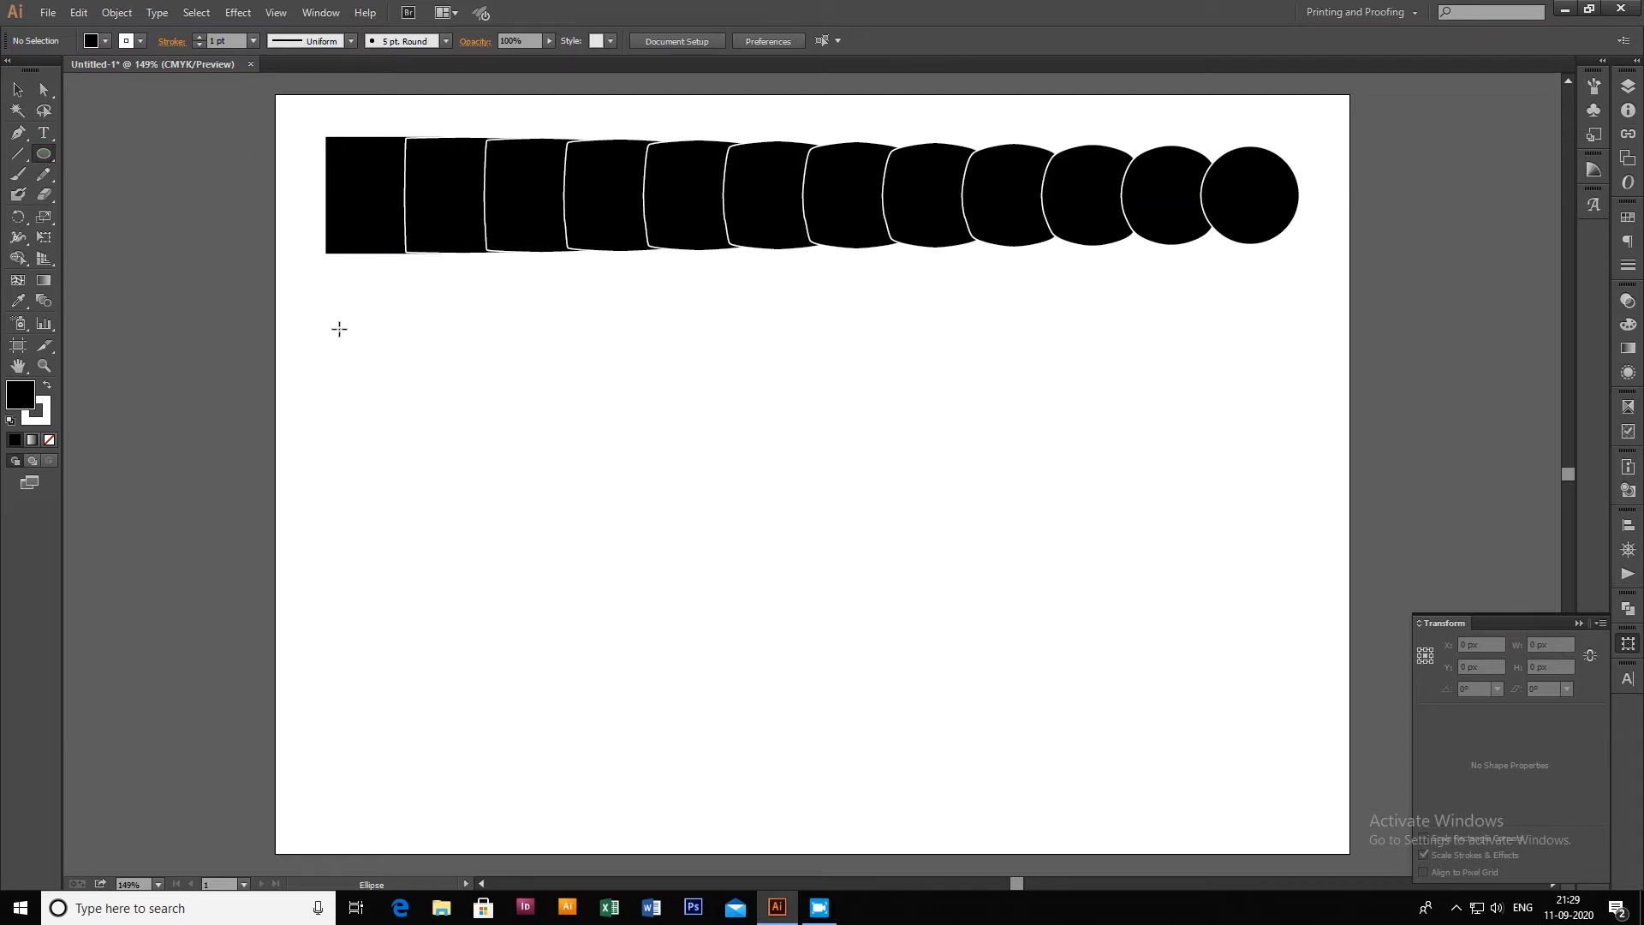
pyautogui.moveTo(340, 329); pyautogui.dragTo(506, 428)
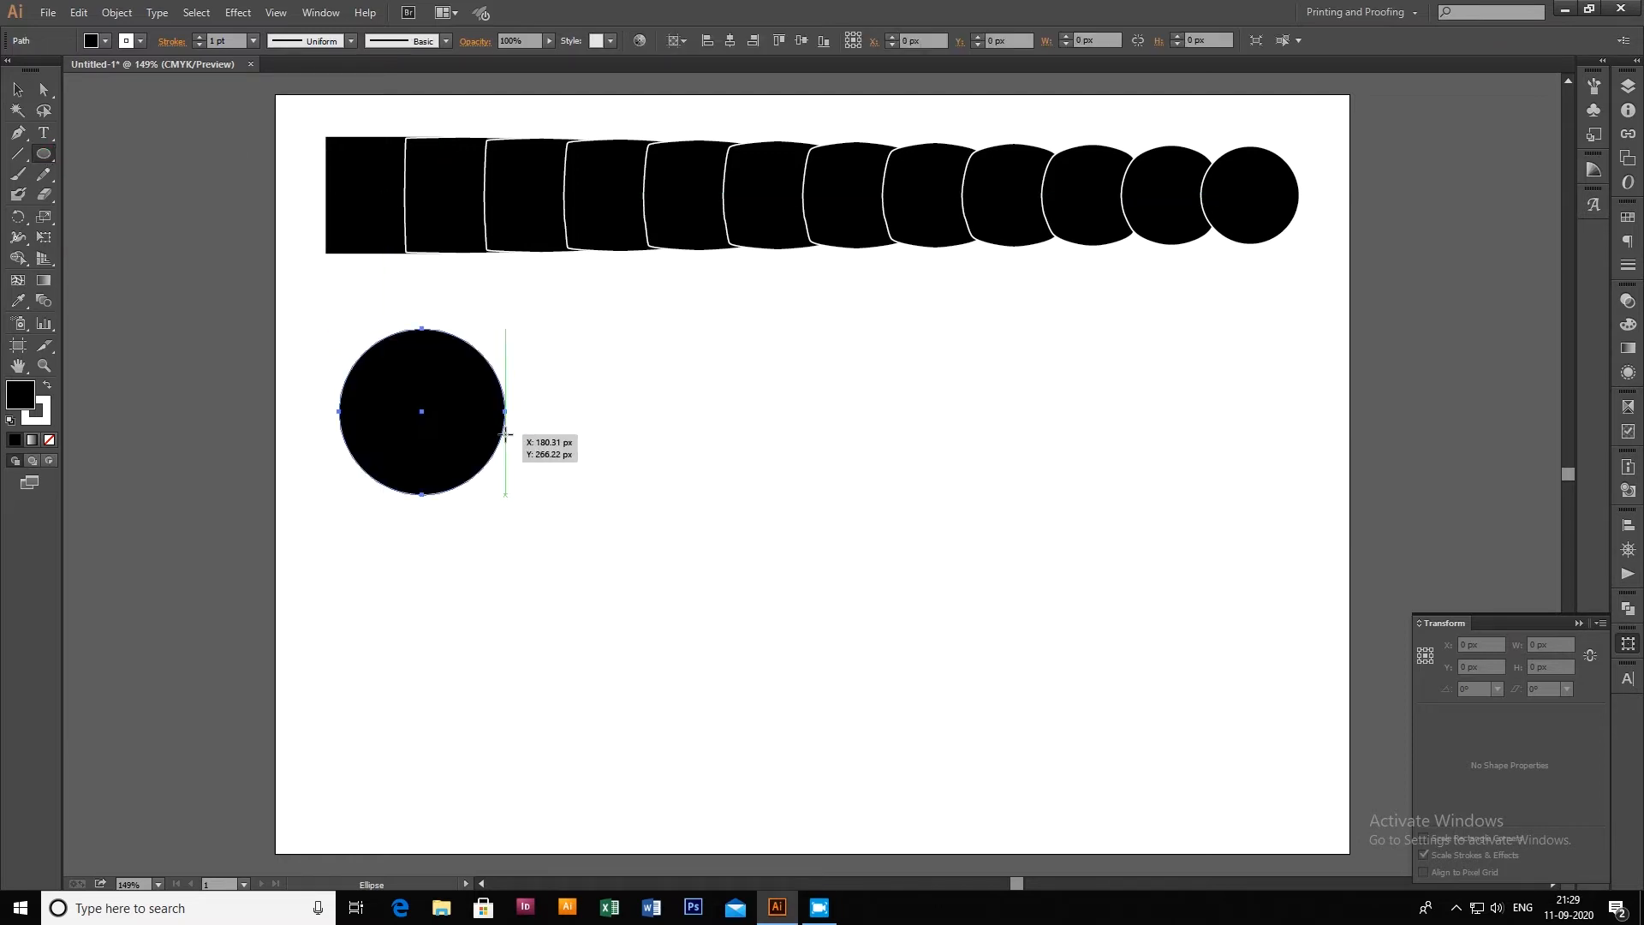
pyautogui.moveTo(1140, 390); pyautogui.dragTo(1198, 419)
# Align the large and small circles on their vertical centers and blend them from the large one to the small one
pyautogui.press('v')
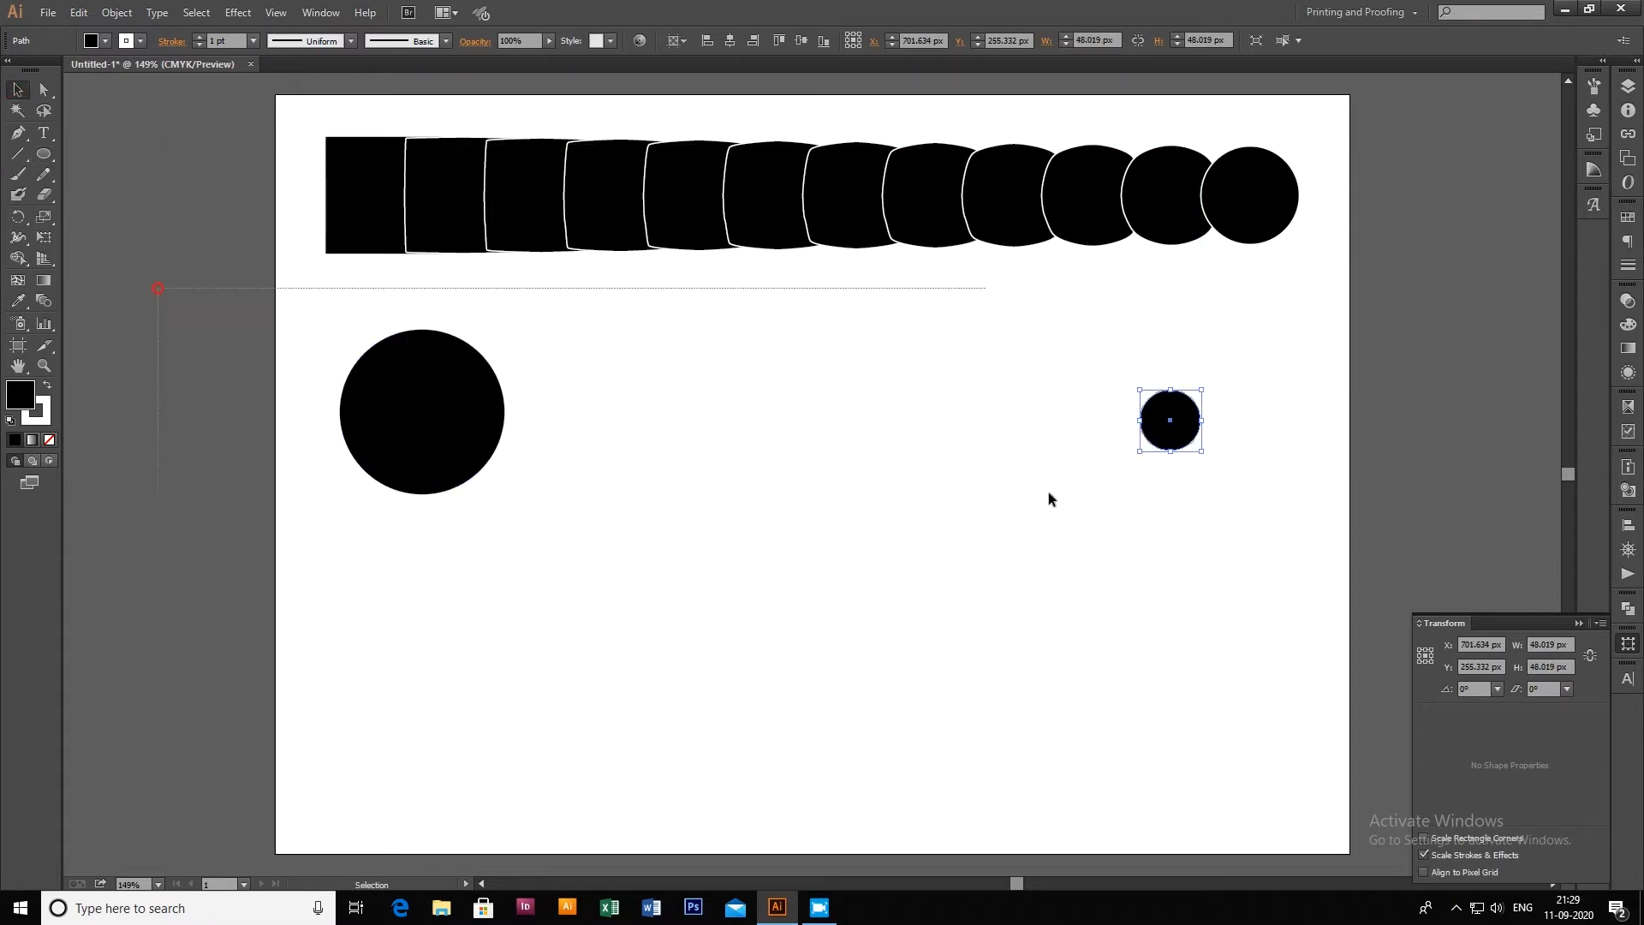
pyautogui.keyDown('shift'); pyautogui.click(363, 413); pyautogui.keyUp('shift')
pyautogui.click(363, 413)
pyautogui.click(800, 40)
pyautogui.click(386, 408)
pyautogui.press('w')
pyautogui.click(422, 411)
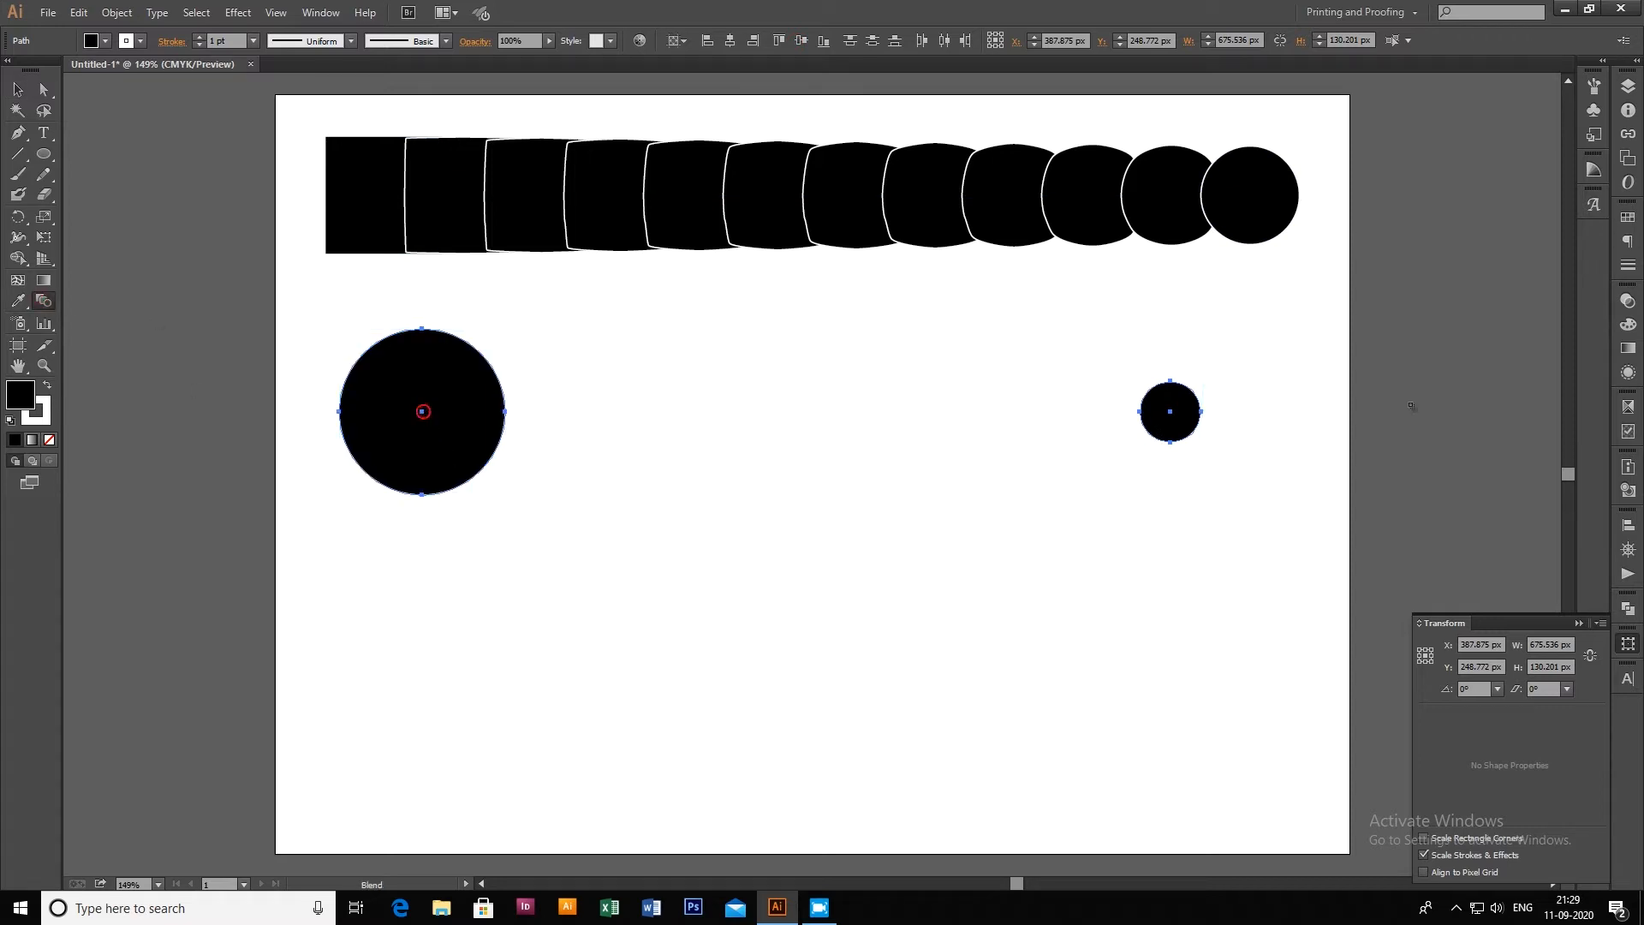
pyautogui.click(1172, 413)
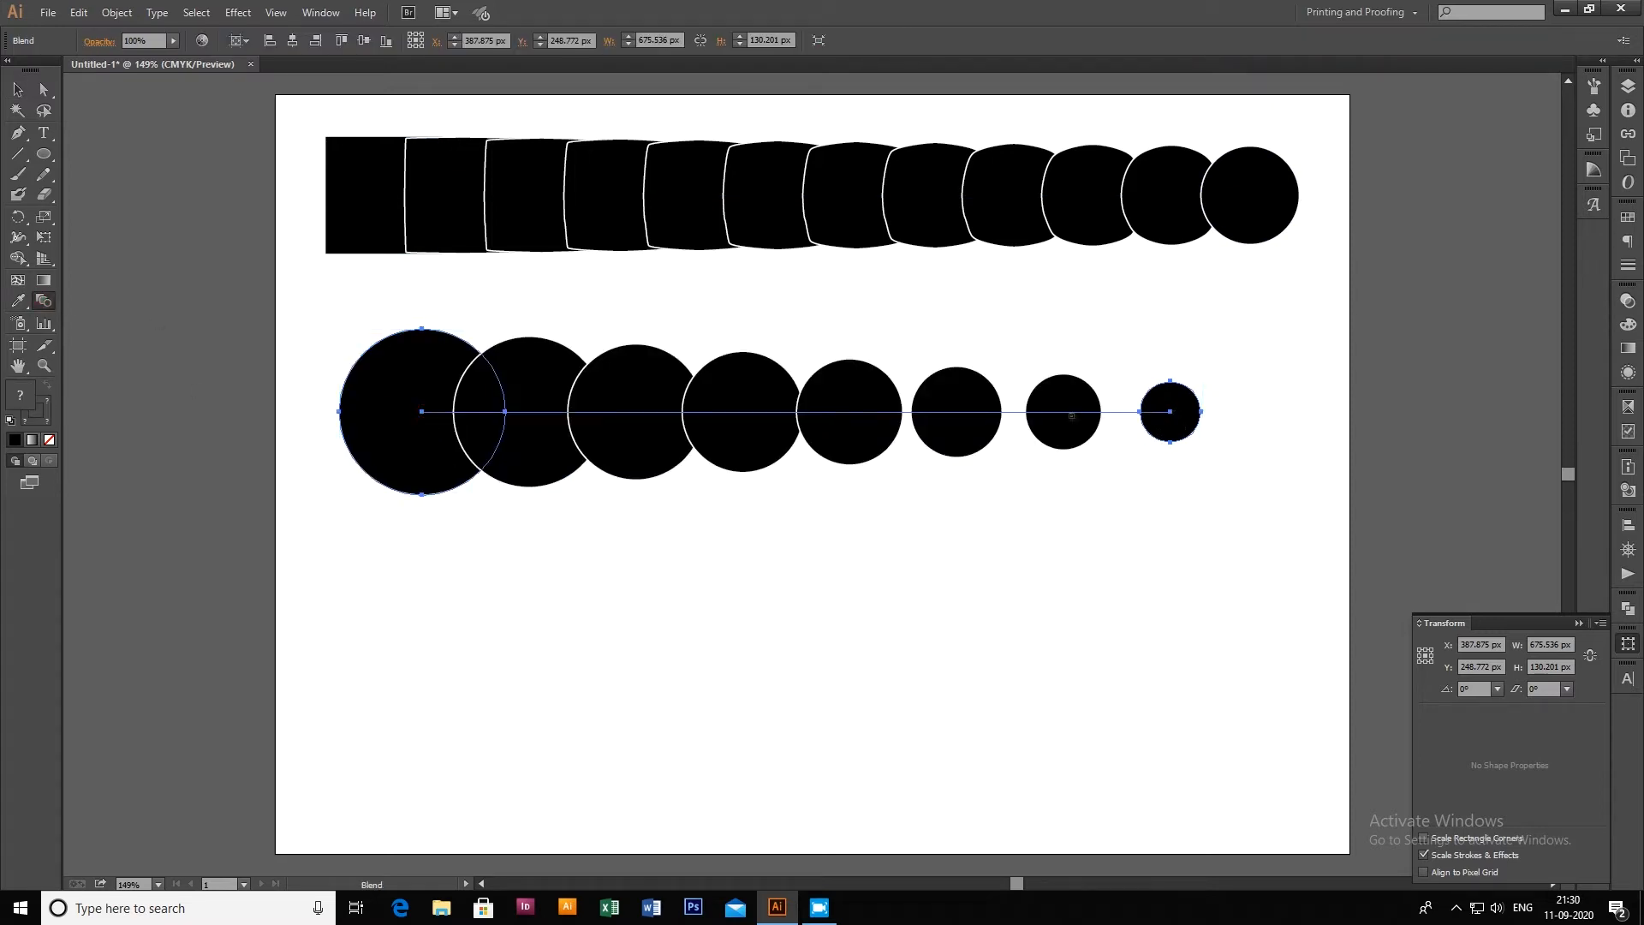
# Set the circle blend's spacing to Specified Steps with 11 steps, previewing the result
pyautogui.doubleClick(43, 301)
pyautogui.click(1378, 331)
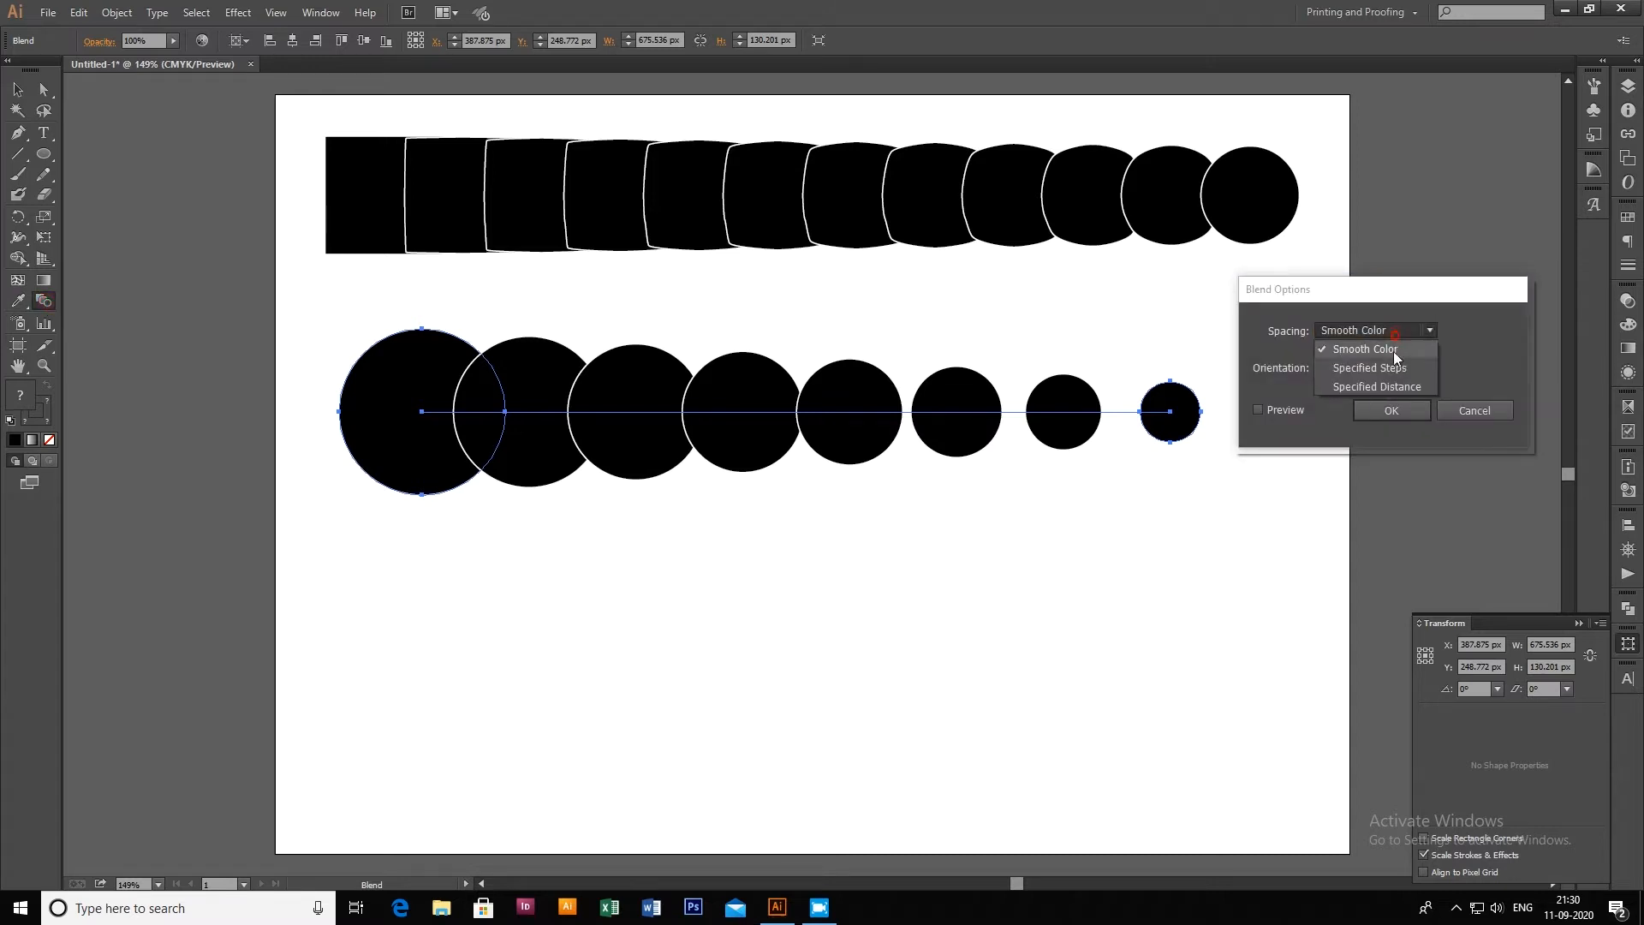
pyautogui.click(1393, 370)
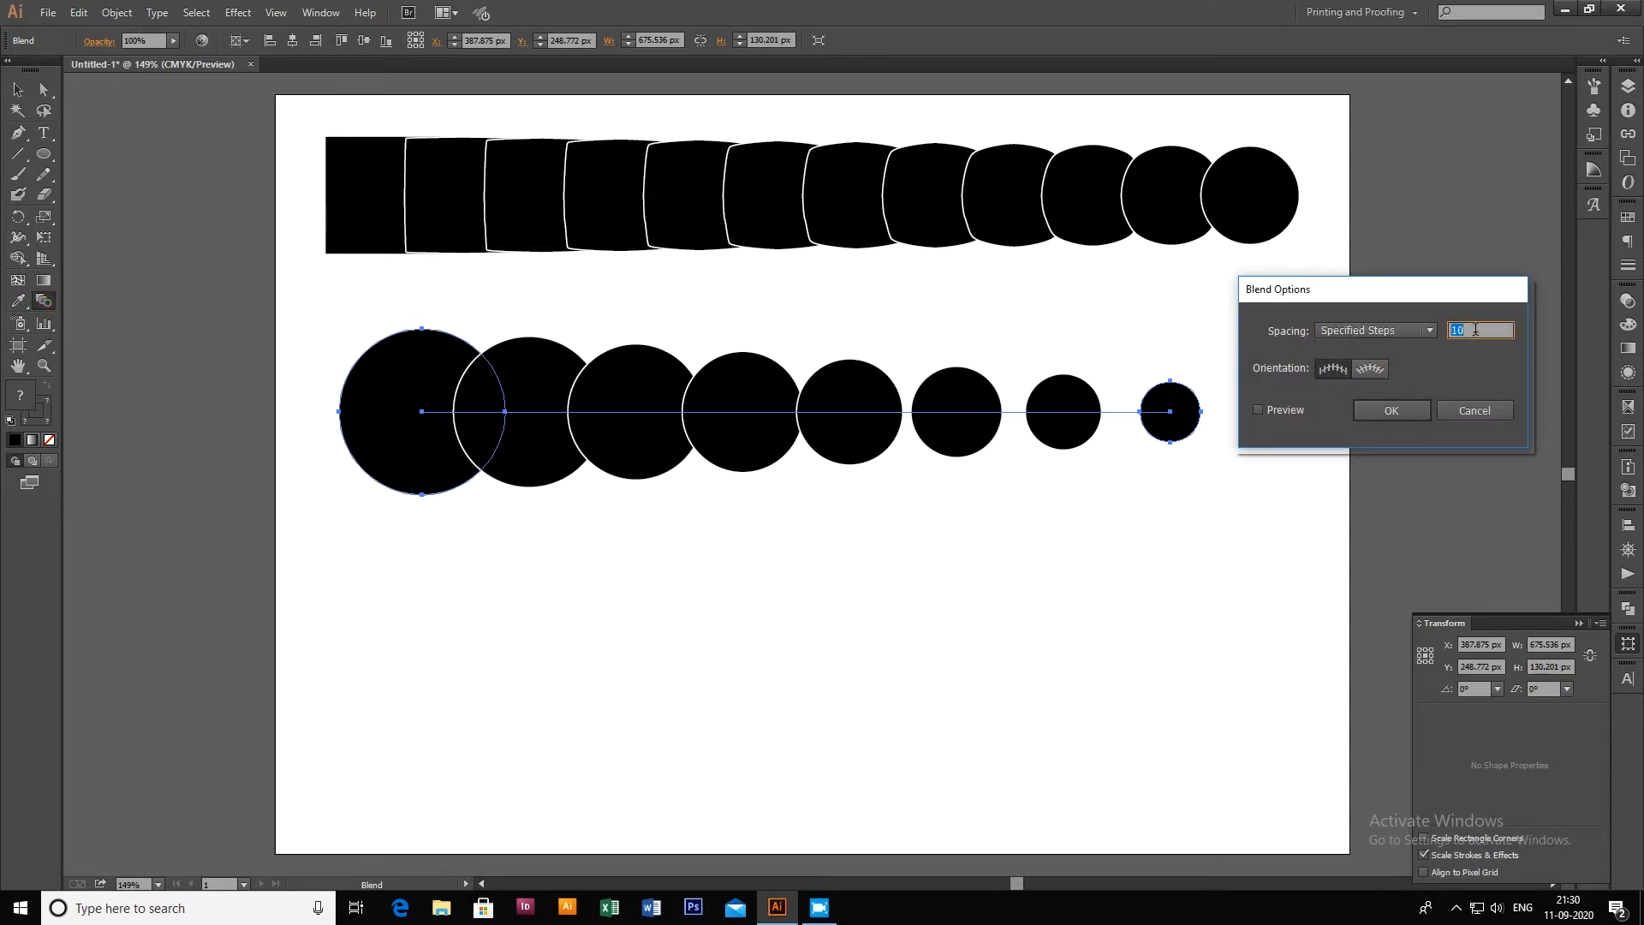
pyautogui.click(1258, 411)
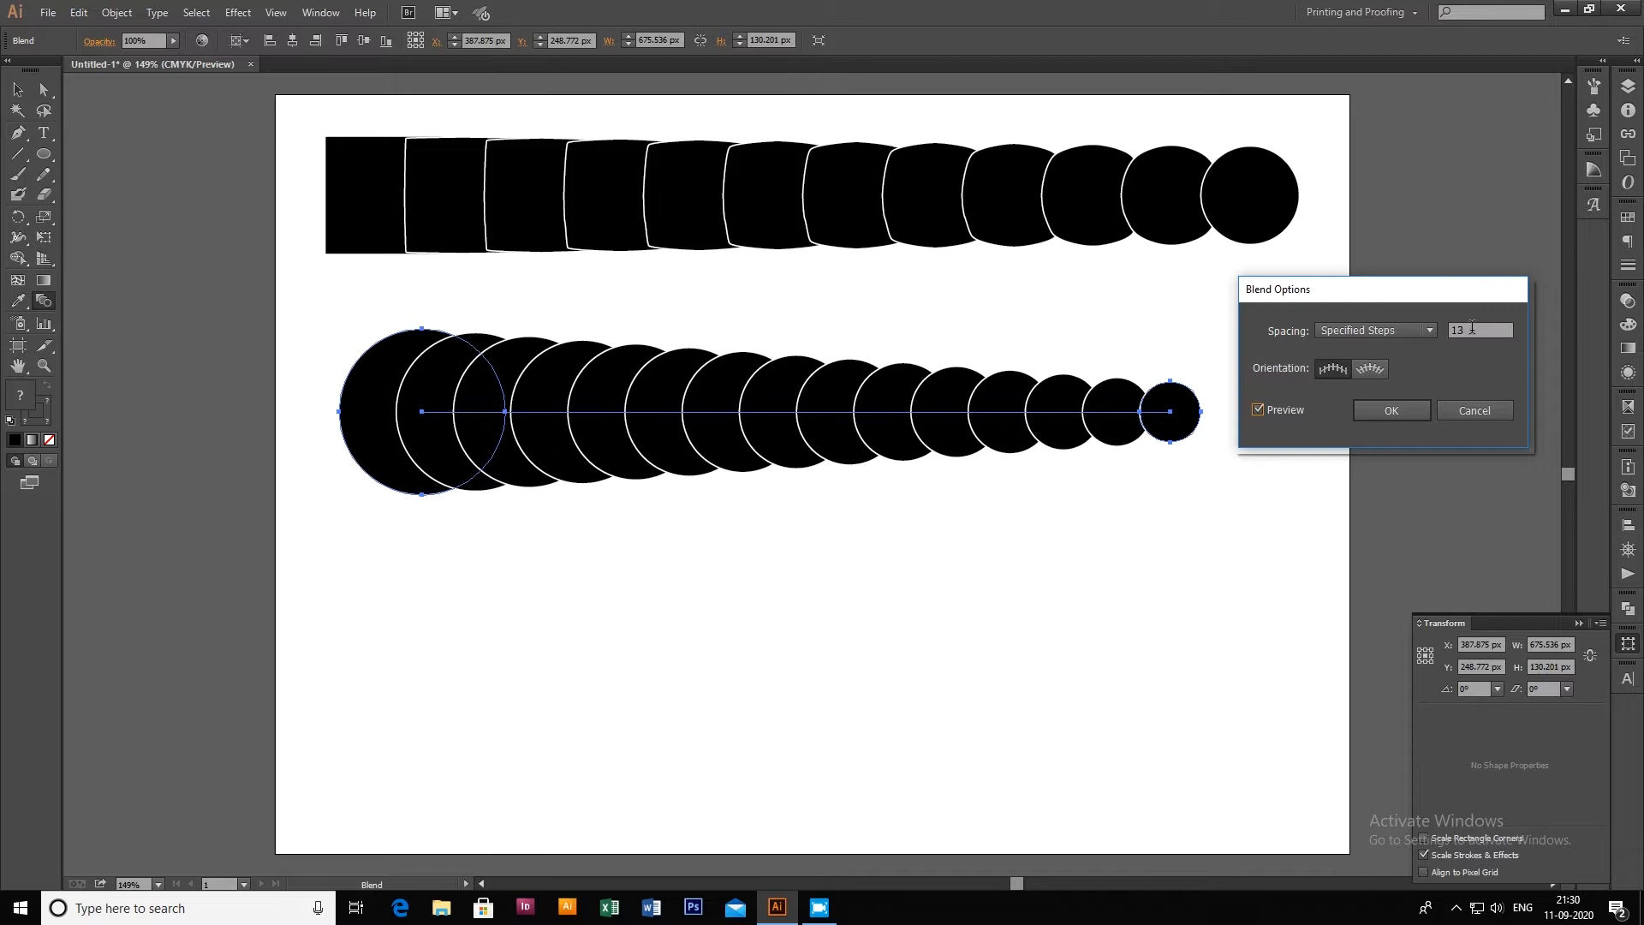
pyautogui.scroll(5, 1473, 328)
pyautogui.scroll(-8, 1473, 328)
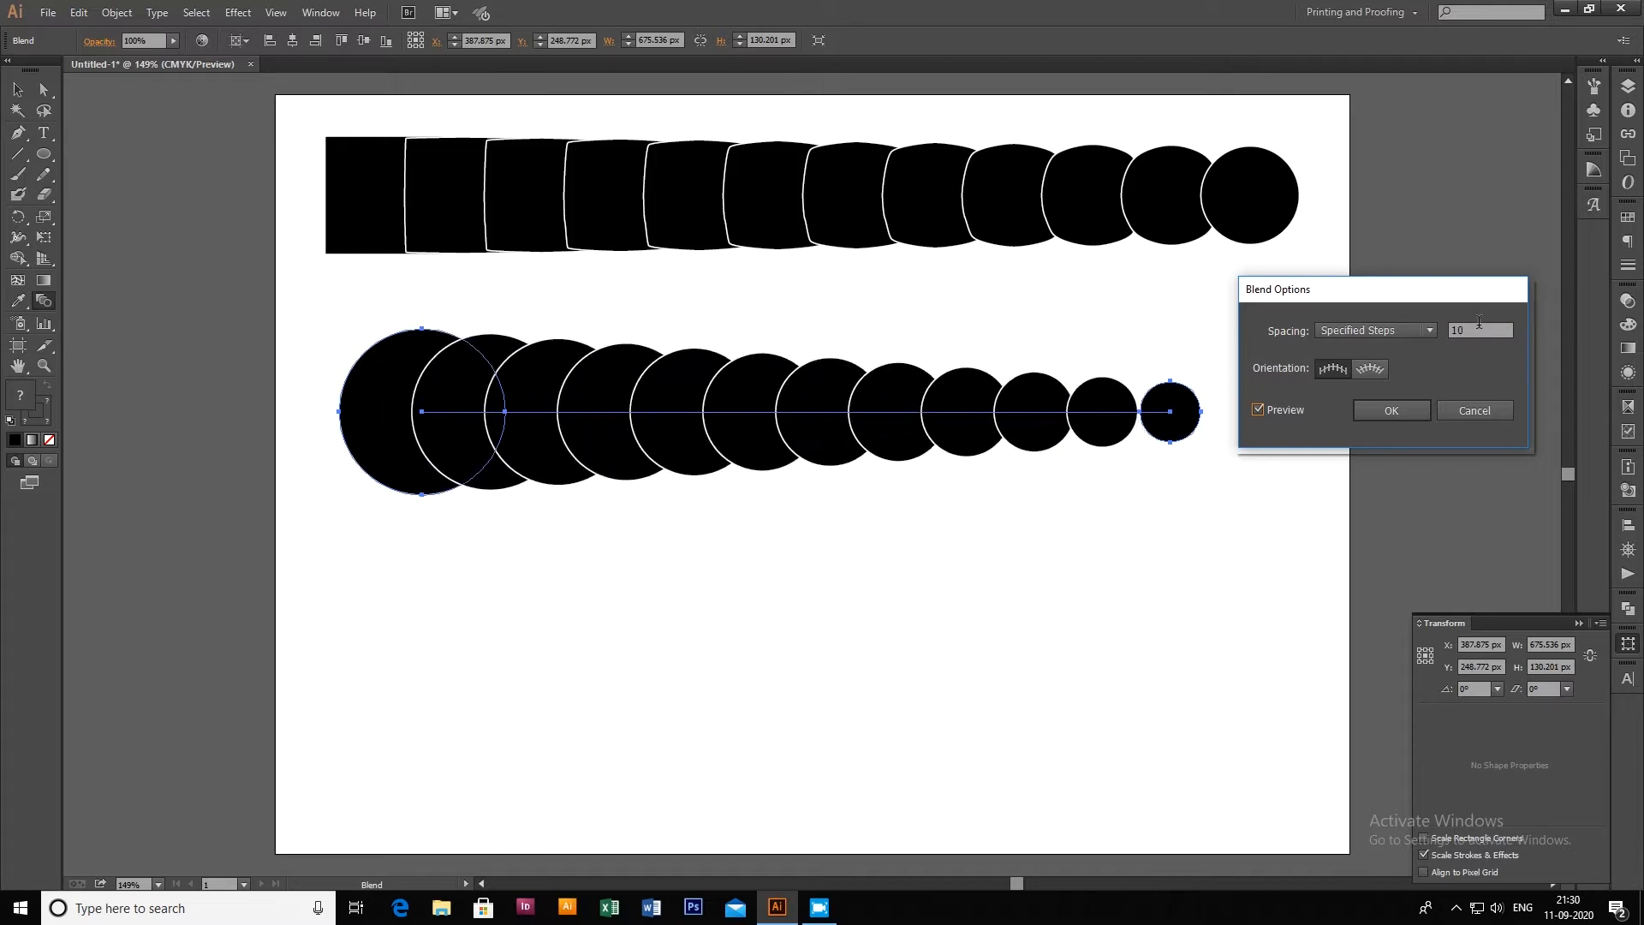
pyautogui.scroll(1, 1479, 324)
pyautogui.click(1421, 412)
# Draw a hexagon about 138 px high below the circle blend and place a smaller, slightly rotated copy near the artboard's right edge
pyautogui.moveTo(348, 599); pyautogui.dragTo(405, 681)
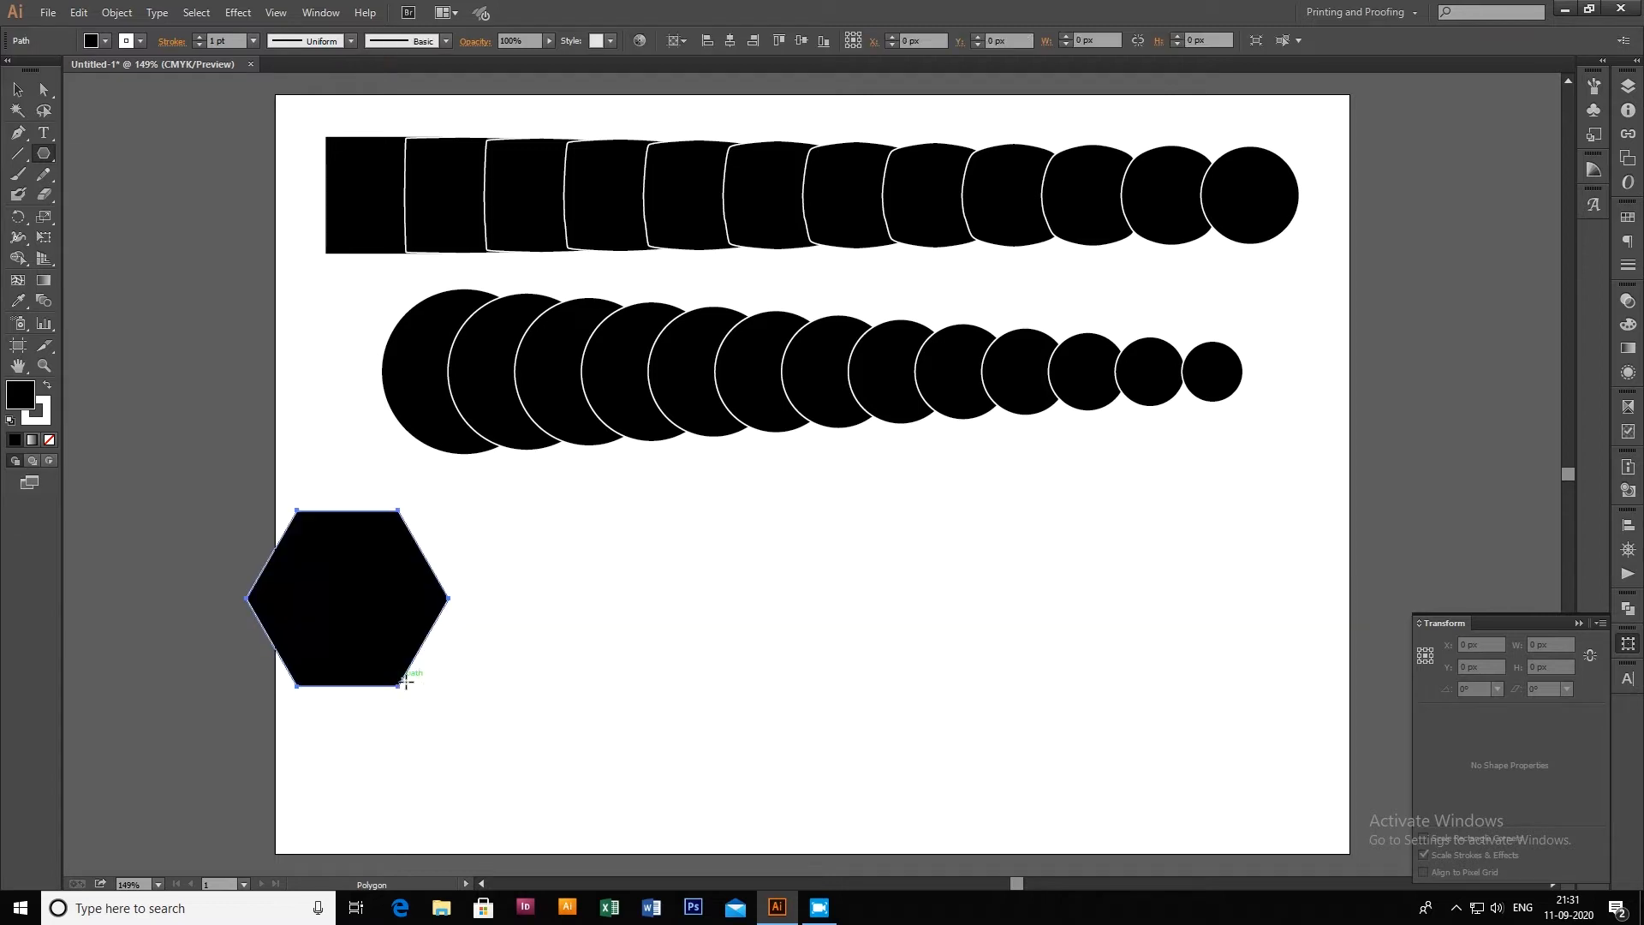
pyautogui.press('v')
pyautogui.moveTo(369, 611); pyautogui.dragTo(1219, 640)
pyautogui.click(357, 541)
pyautogui.click(393, 631)
pyautogui.moveTo(1315, 582); pyautogui.dragTo(1311, 659)
# Blend the two hexagons from the large one's lower-right corner to the small one's lower-left corner
pyautogui.moveTo(238, 584); pyautogui.dragTo(1297, 805)
pyautogui.click(44, 300)
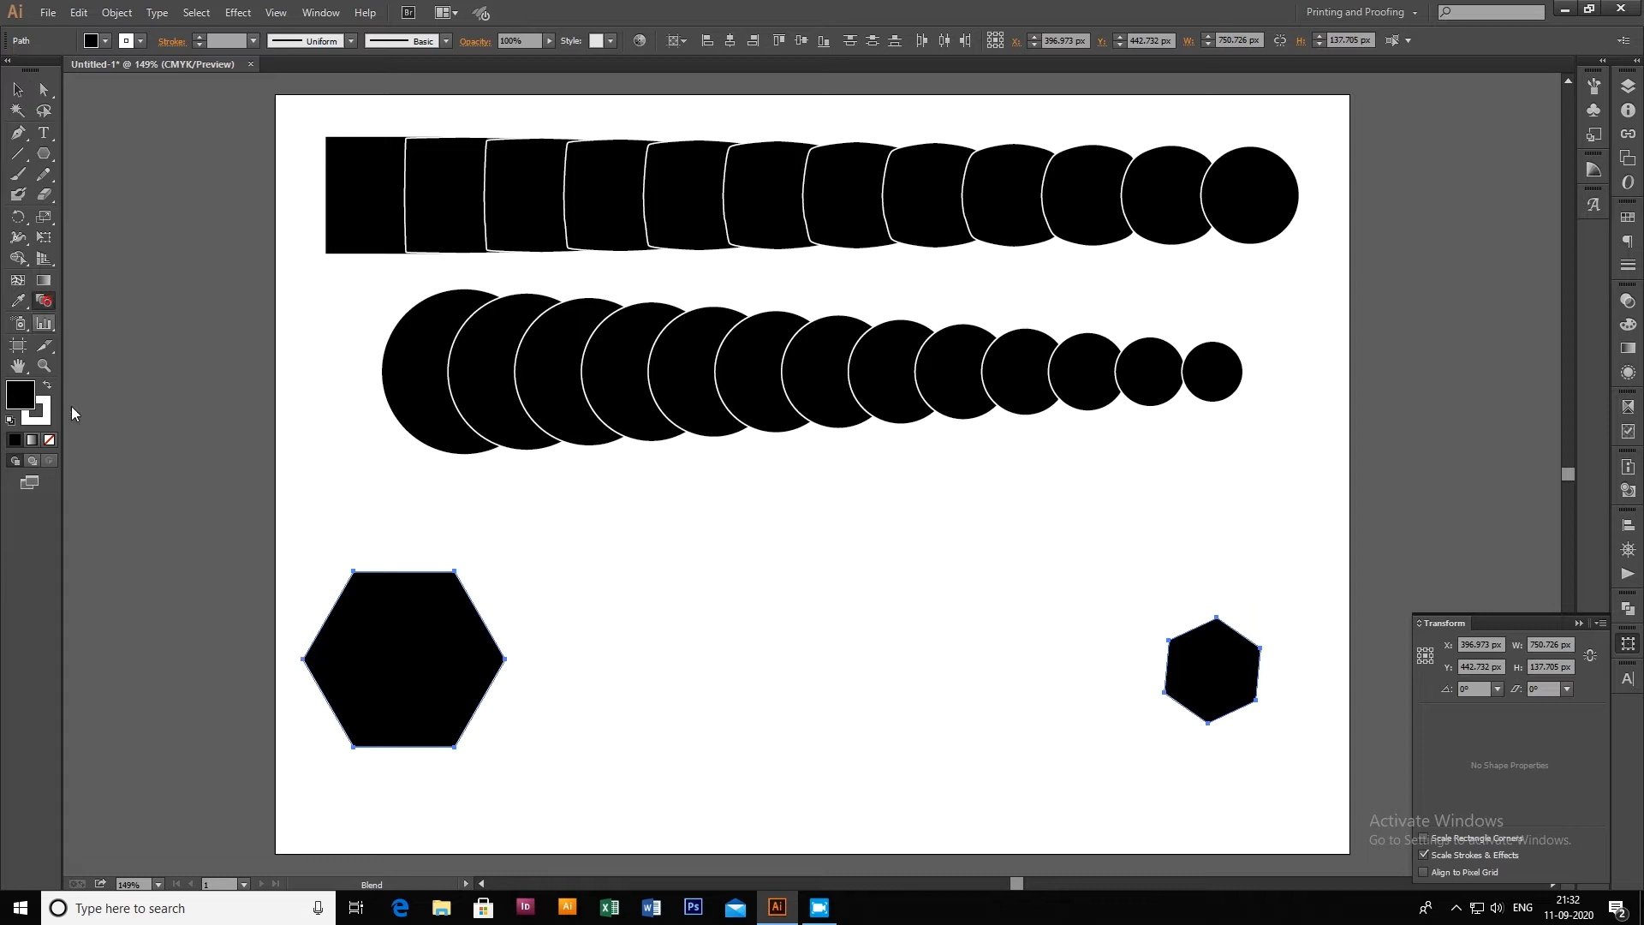
pyautogui.click(455, 748)
pyautogui.click(1167, 693)
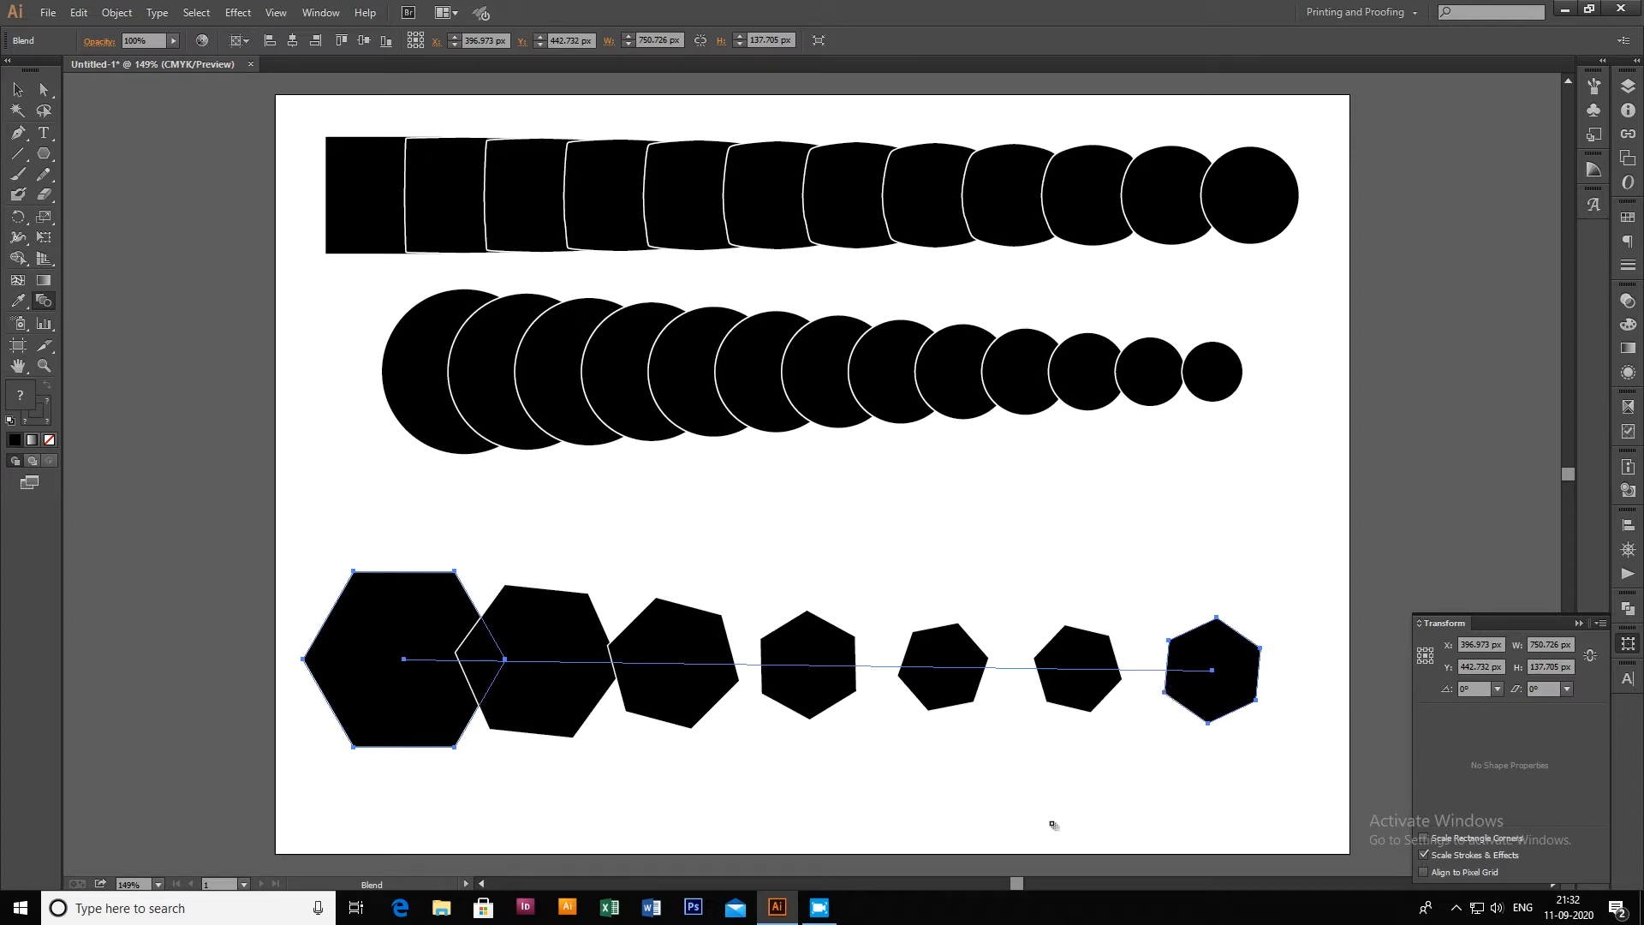
# Set the hexagon blend's spacing to Specified Steps and turn on Preview
pyautogui.doubleClick(44, 300)
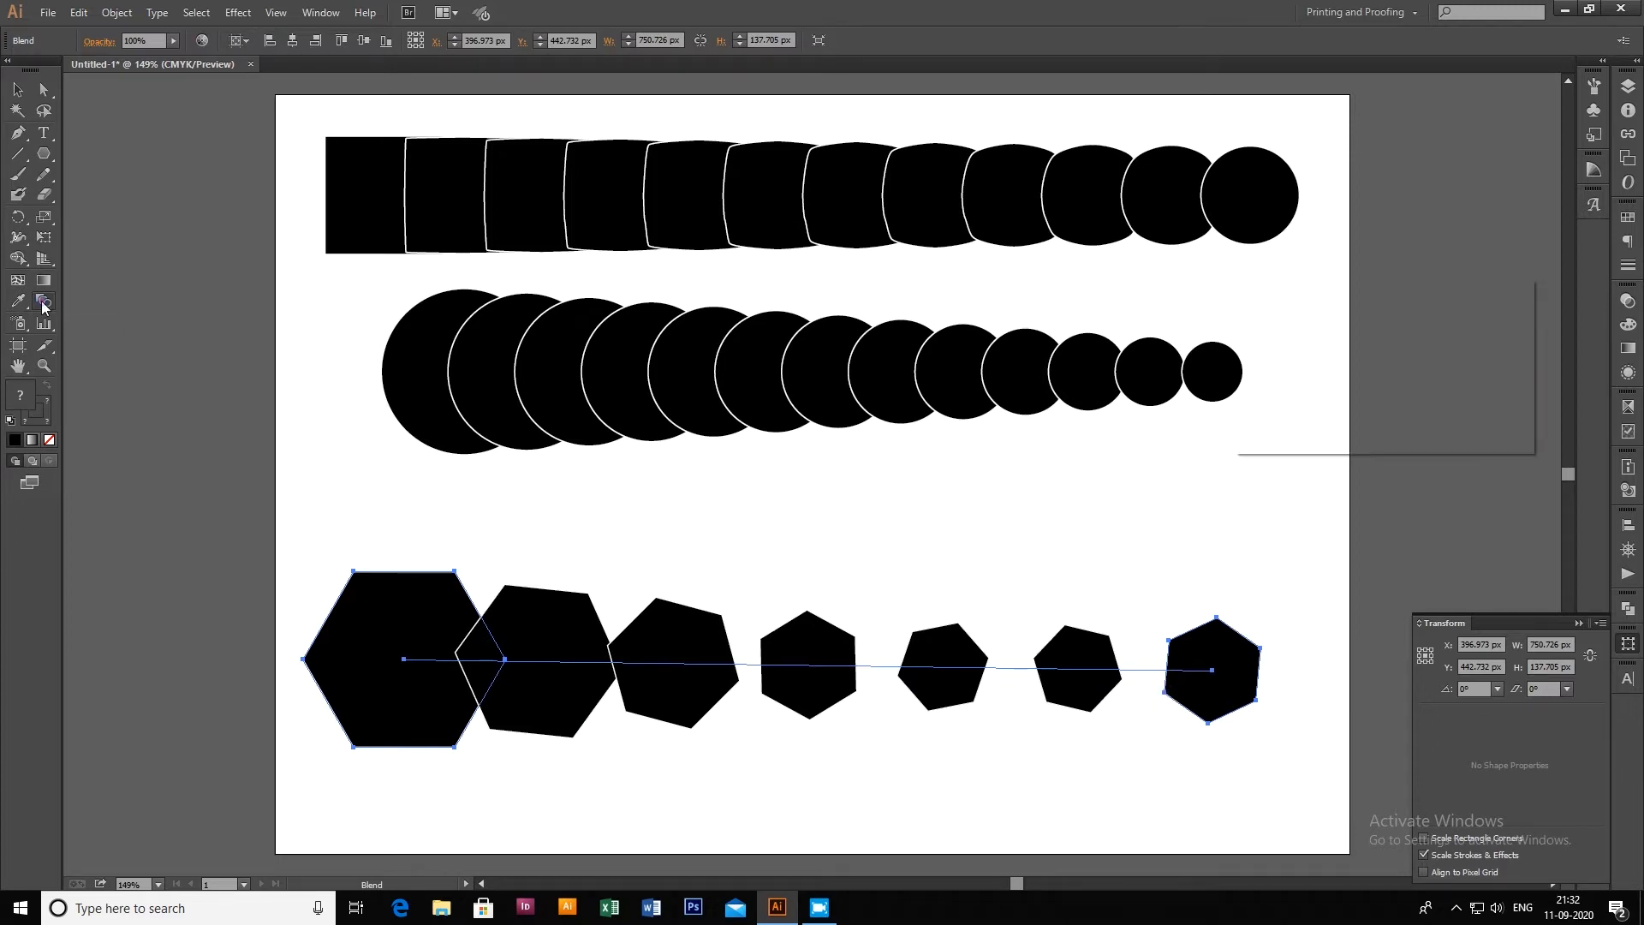
pyautogui.click(1418, 332)
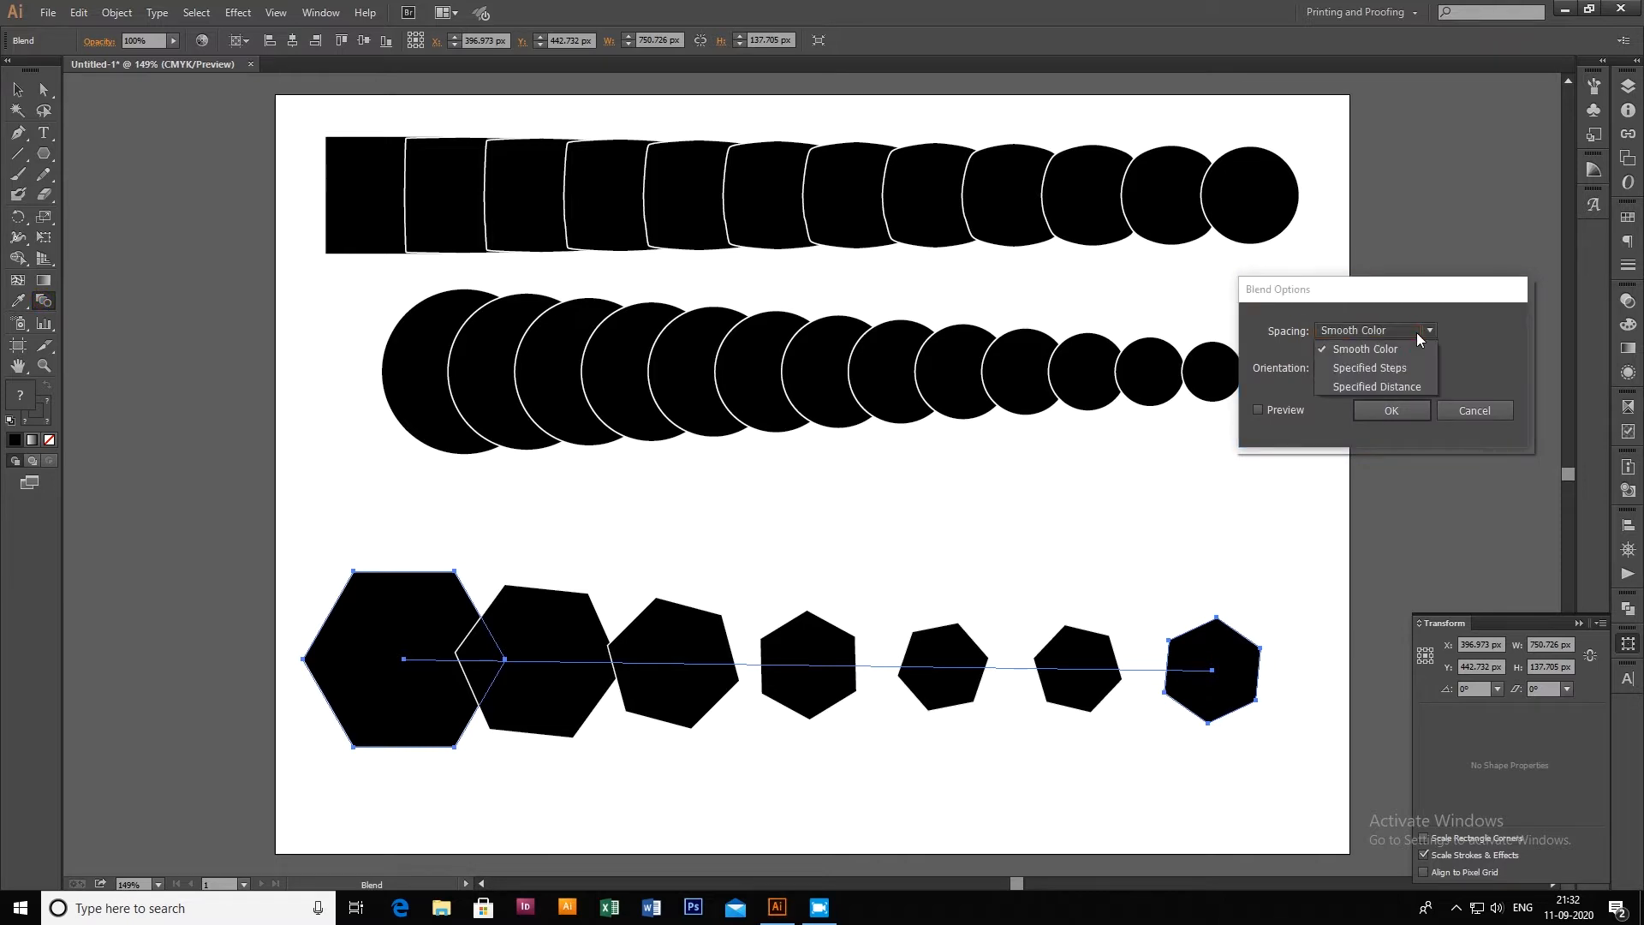
pyautogui.click(1370, 367)
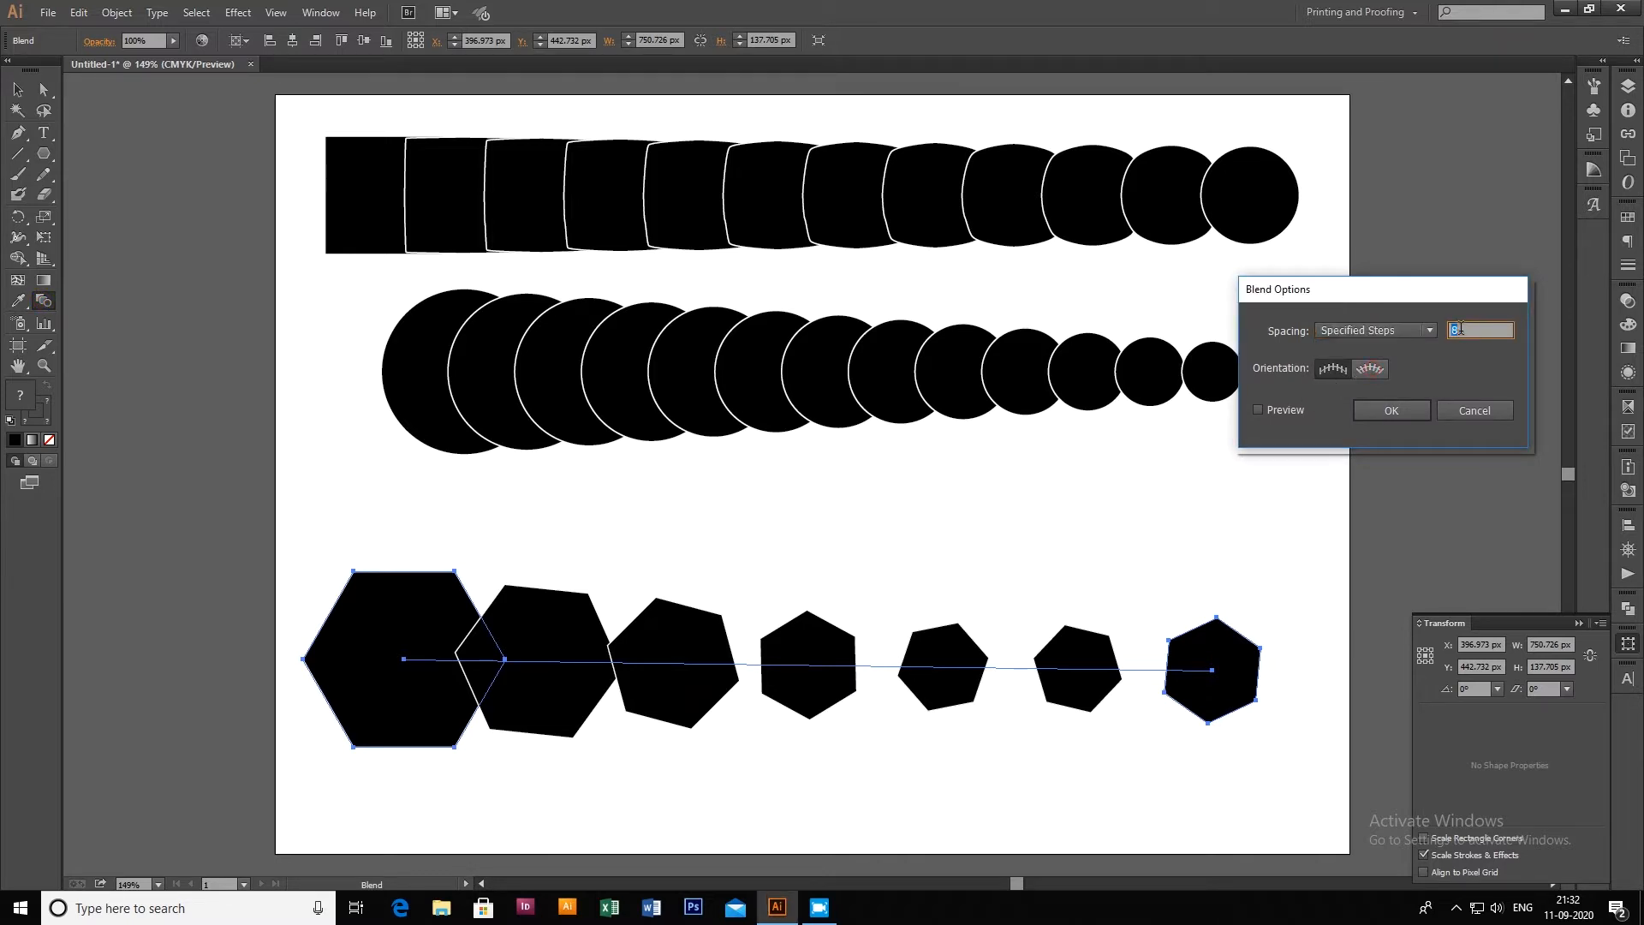
pyautogui.click(1255, 411)
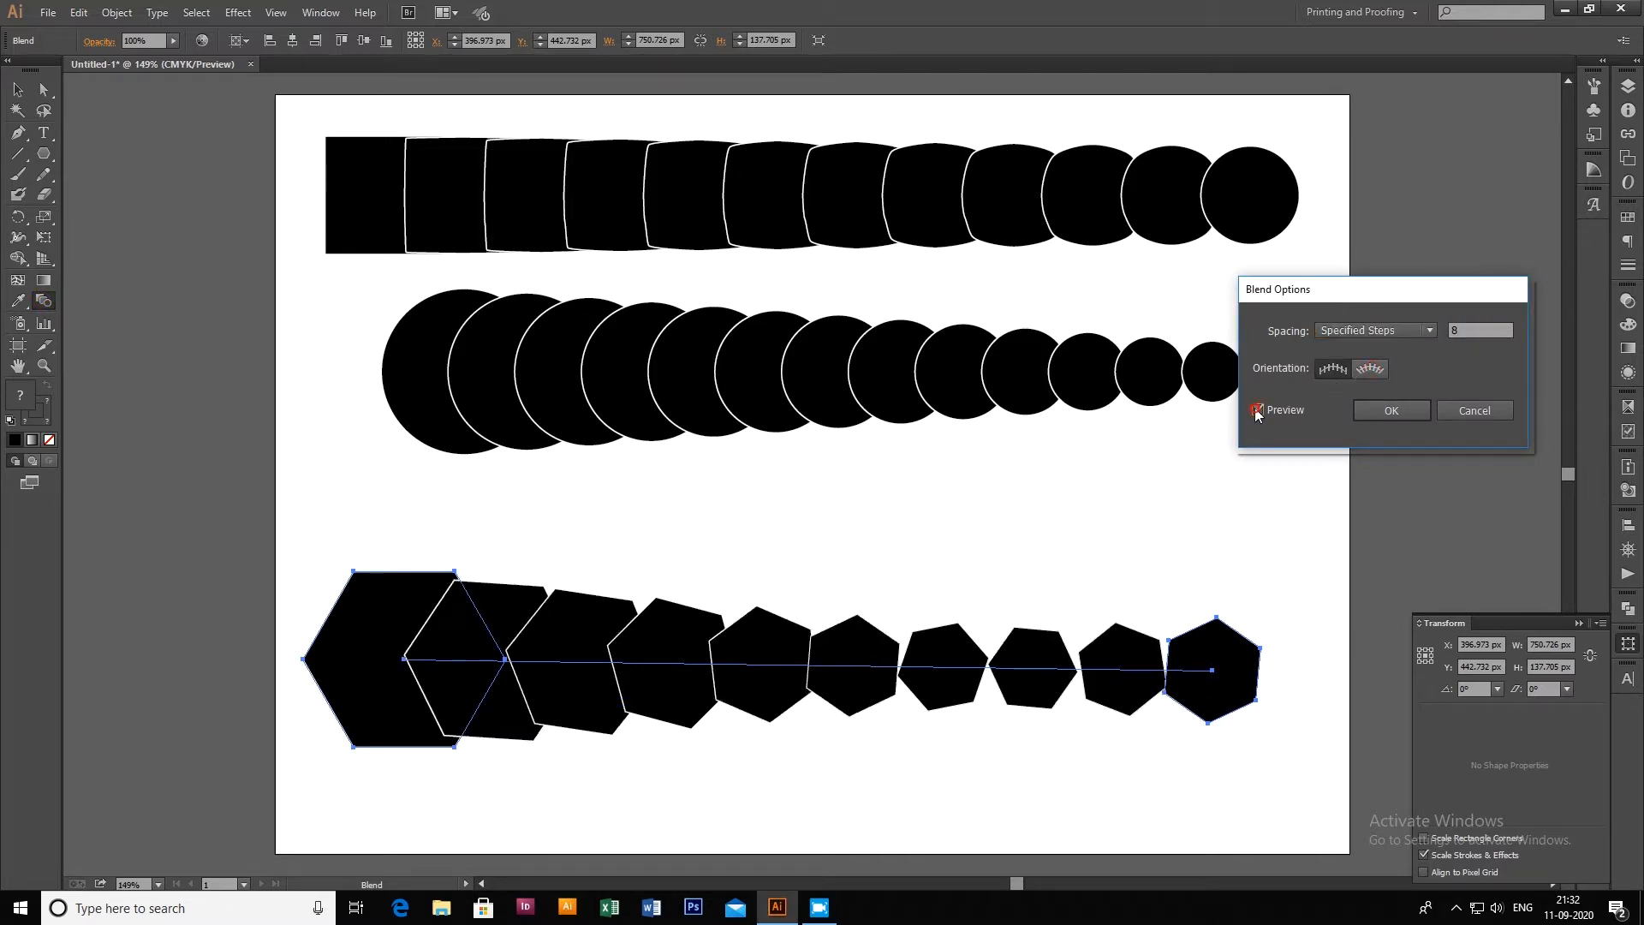
# Try different step counts on the hexagon blend and apply 18 steps
pyautogui.doubleClick(1480, 330)
pyautogui.write('13')
pyautogui.press('Up')
pyautogui.press('Up')
pyautogui.press('Up')
pyautogui.press('Up')
pyautogui.press('Up')
pyautogui.press('Up')
pyautogui.press('Up')
pyautogui.press('Up')
pyautogui.press('Up')
pyautogui.press('Up')
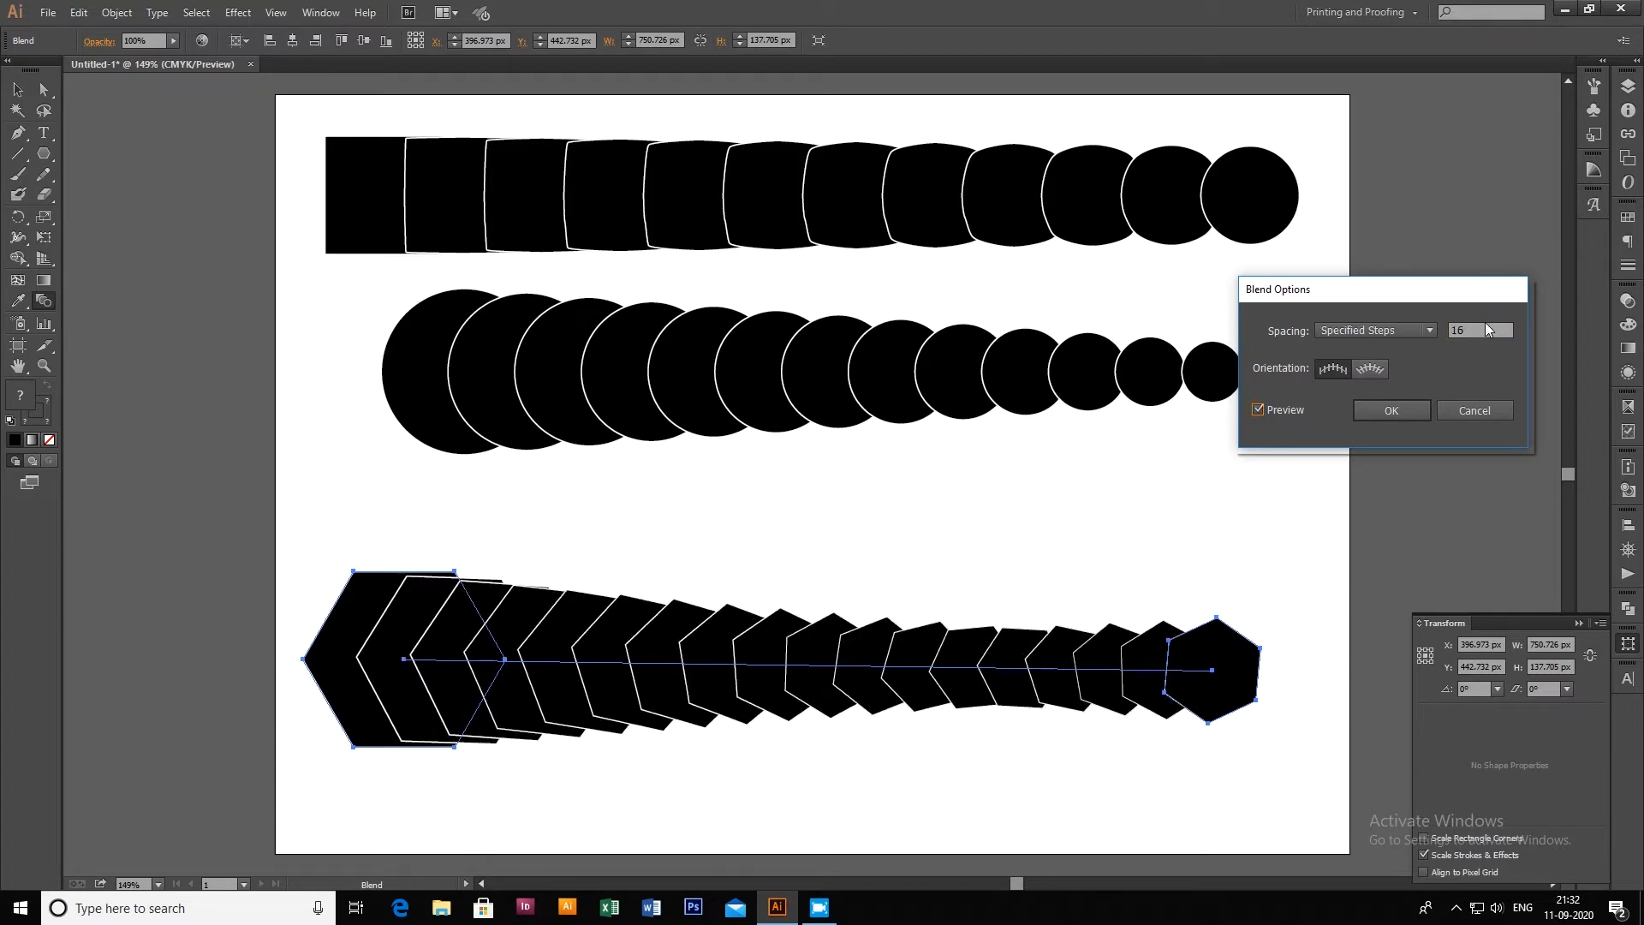
pyautogui.press('Down')
pyautogui.press('Down')
pyautogui.press('Down')
pyautogui.press('Down')
pyautogui.press('Down')
pyautogui.press('Down')
pyautogui.press('Down')
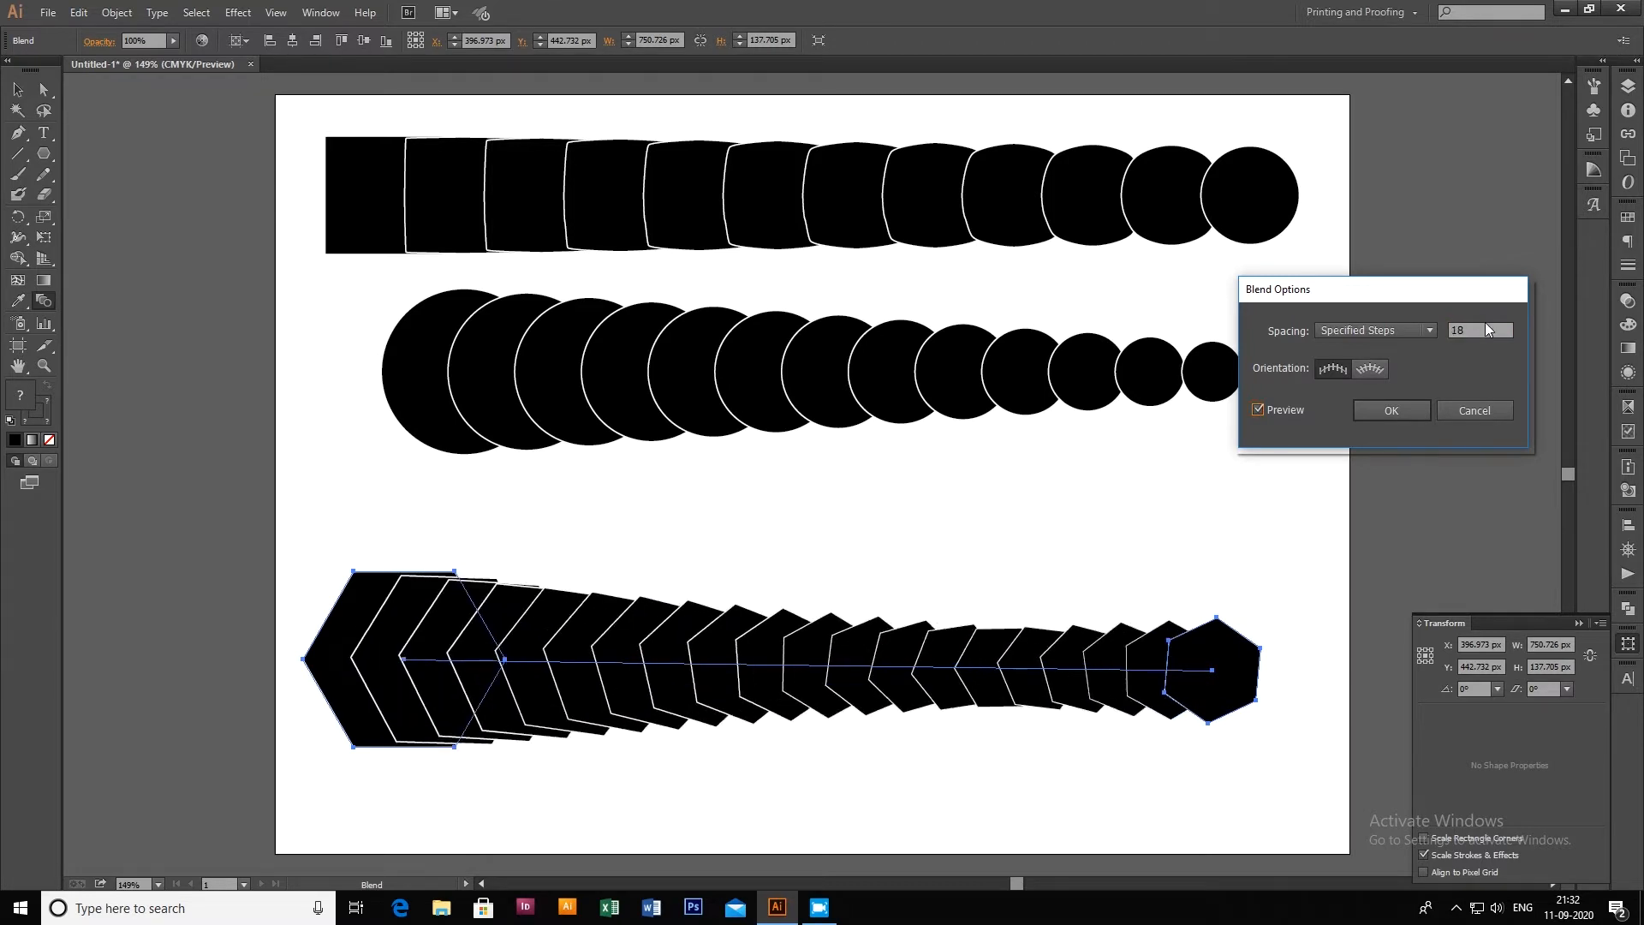
pyautogui.click(1403, 412)
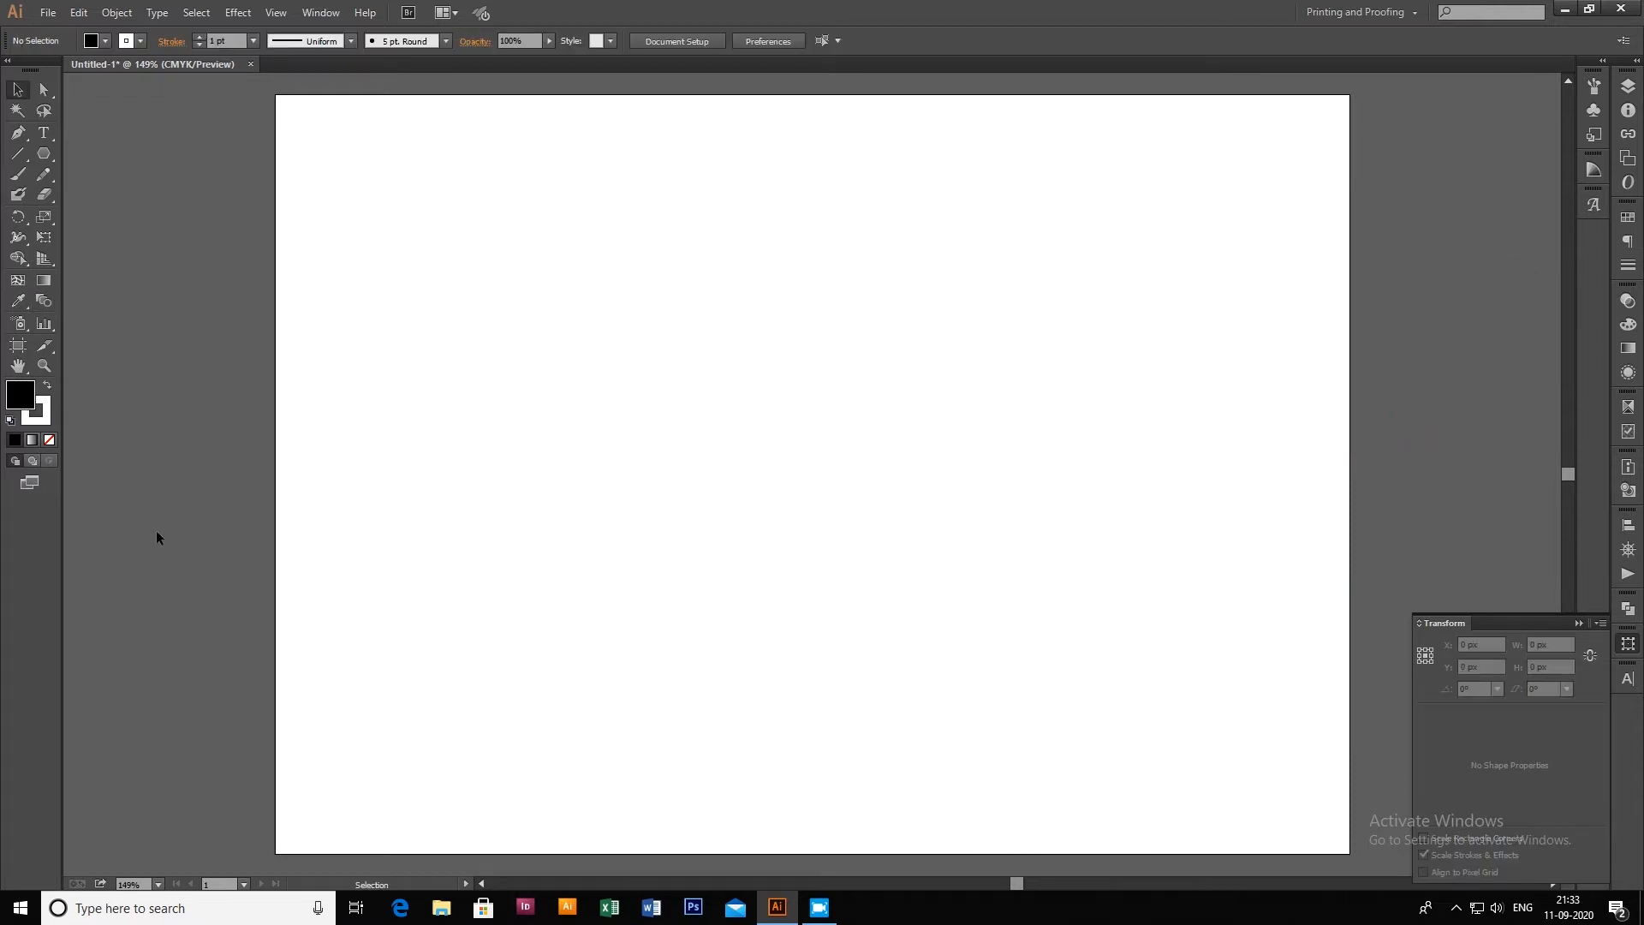
# Draw two parallel horizontal lines about 657 px long and about 385 px apart with the Pen tool
pyautogui.click(17, 133)
pyautogui.click(412, 156)
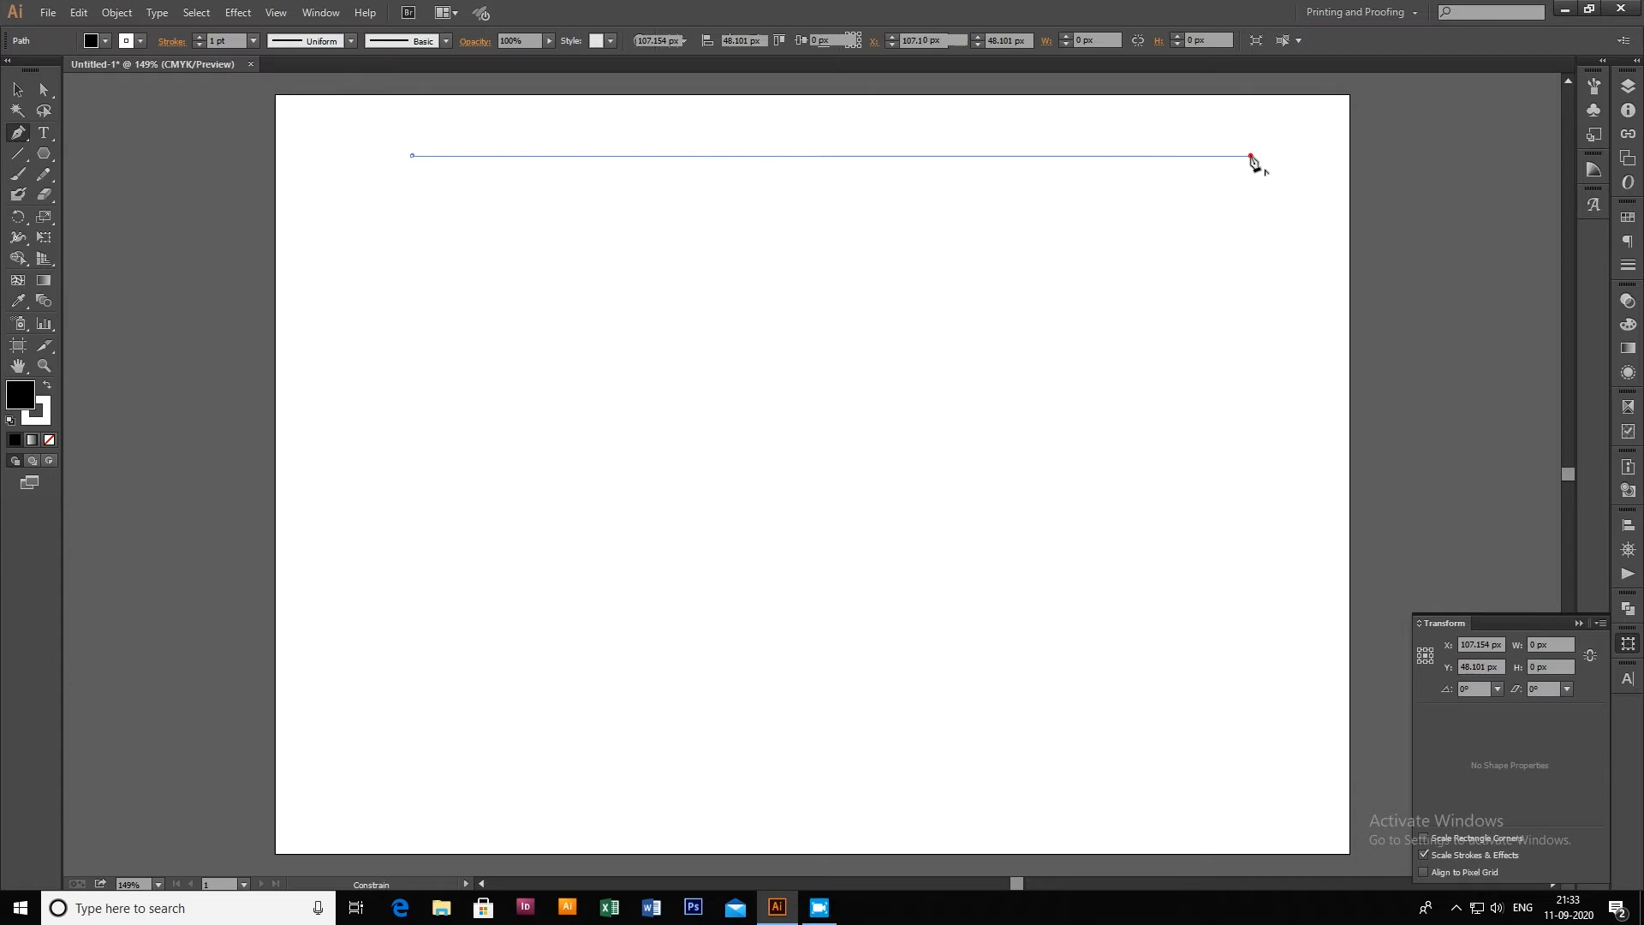
pyautogui.click(1249, 156)
pyautogui.keyDown('ctrl'); pyautogui.click(411, 648); pyautogui.keyUp('ctrl')
pyautogui.click(411, 649)
pyautogui.click(1250, 648)
# Swap the fill and stroke colours of both lines and remove their fill
pyautogui.click(18, 89)
pyautogui.moveTo(360, 133); pyautogui.dragTo(749, 718)
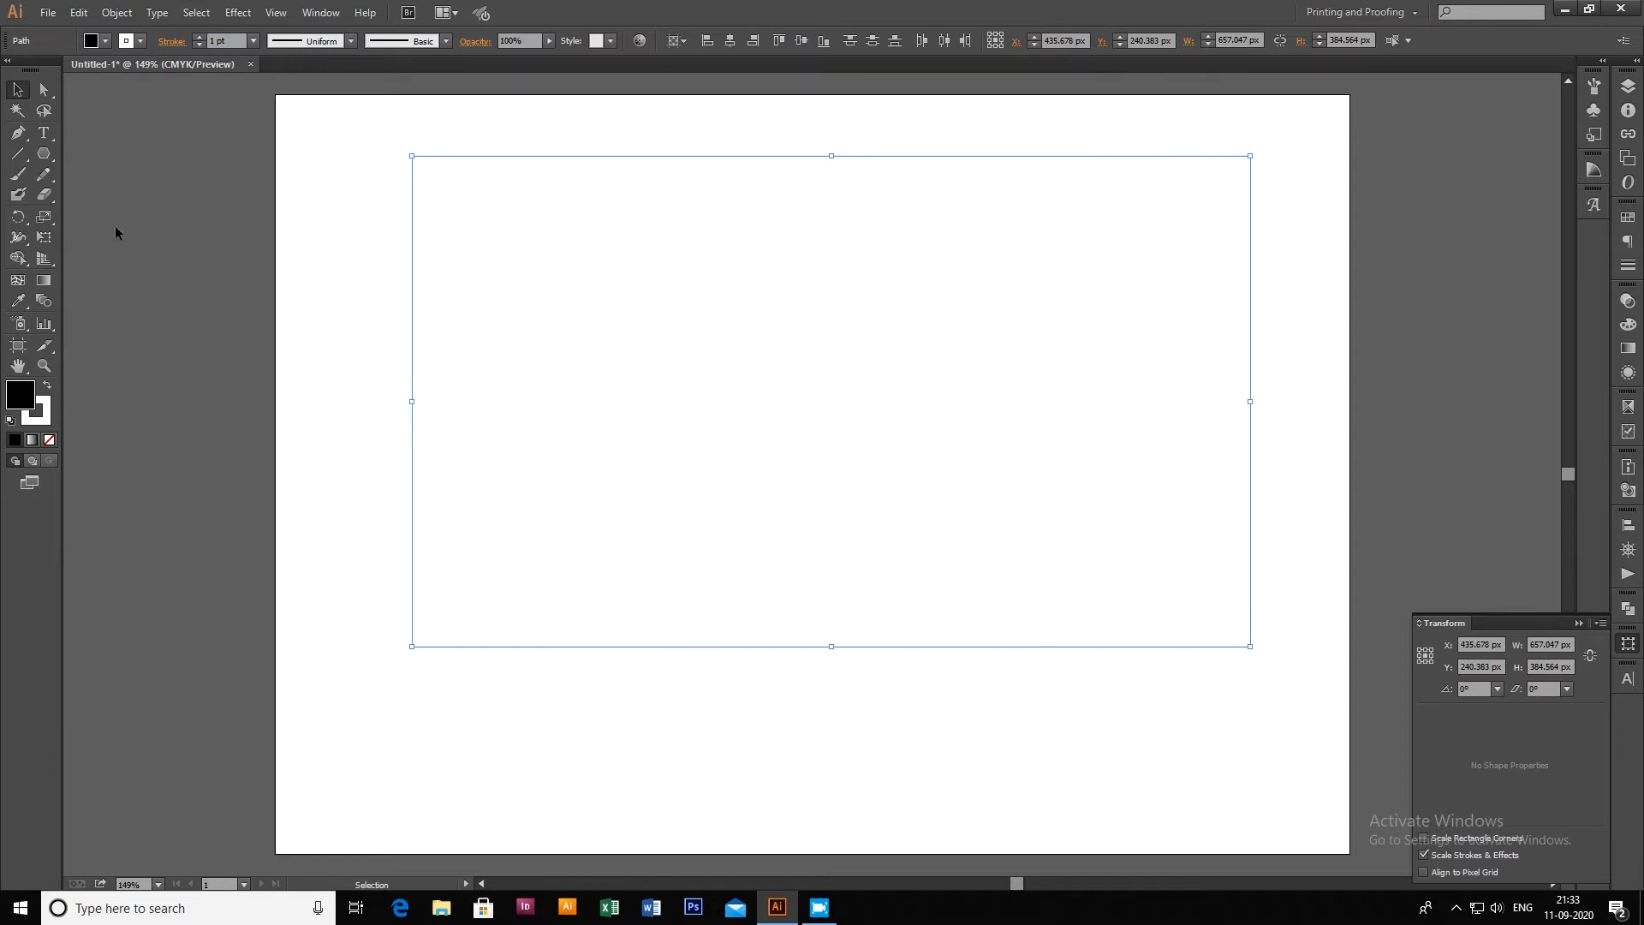
pyautogui.click(47, 385)
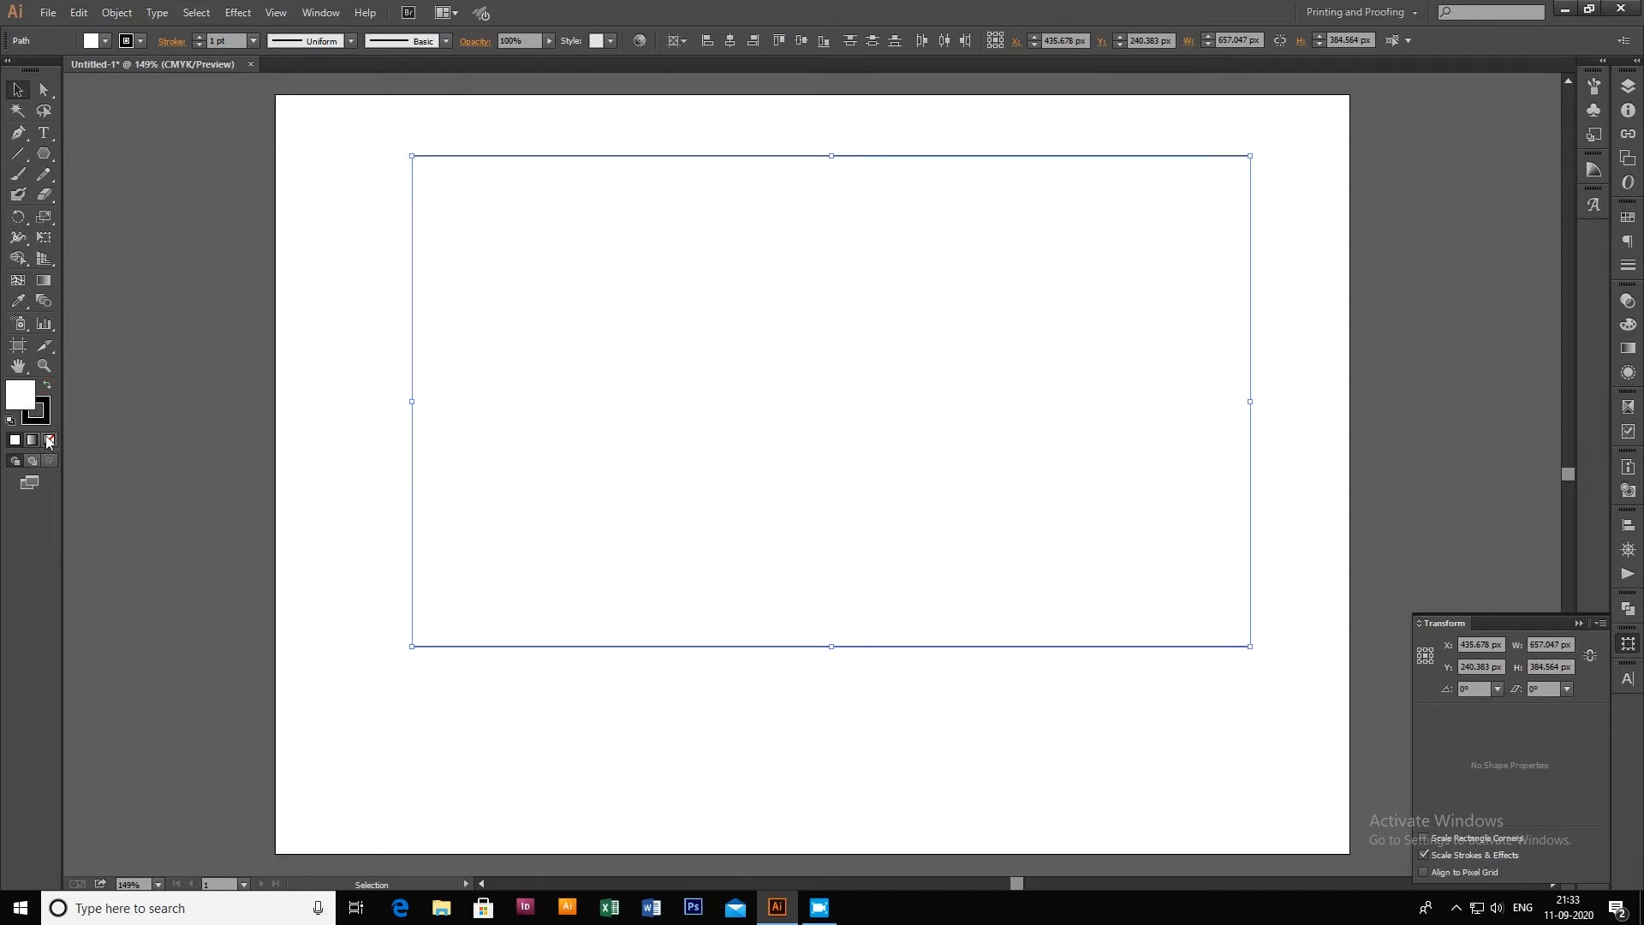
pyautogui.click(49, 439)
# Blend the two lines from the upper line's left end to the lower line's left end
pyautogui.click(457, 337)
pyautogui.moveTo(456, 343); pyautogui.dragTo(753, 732)
pyautogui.press('w')
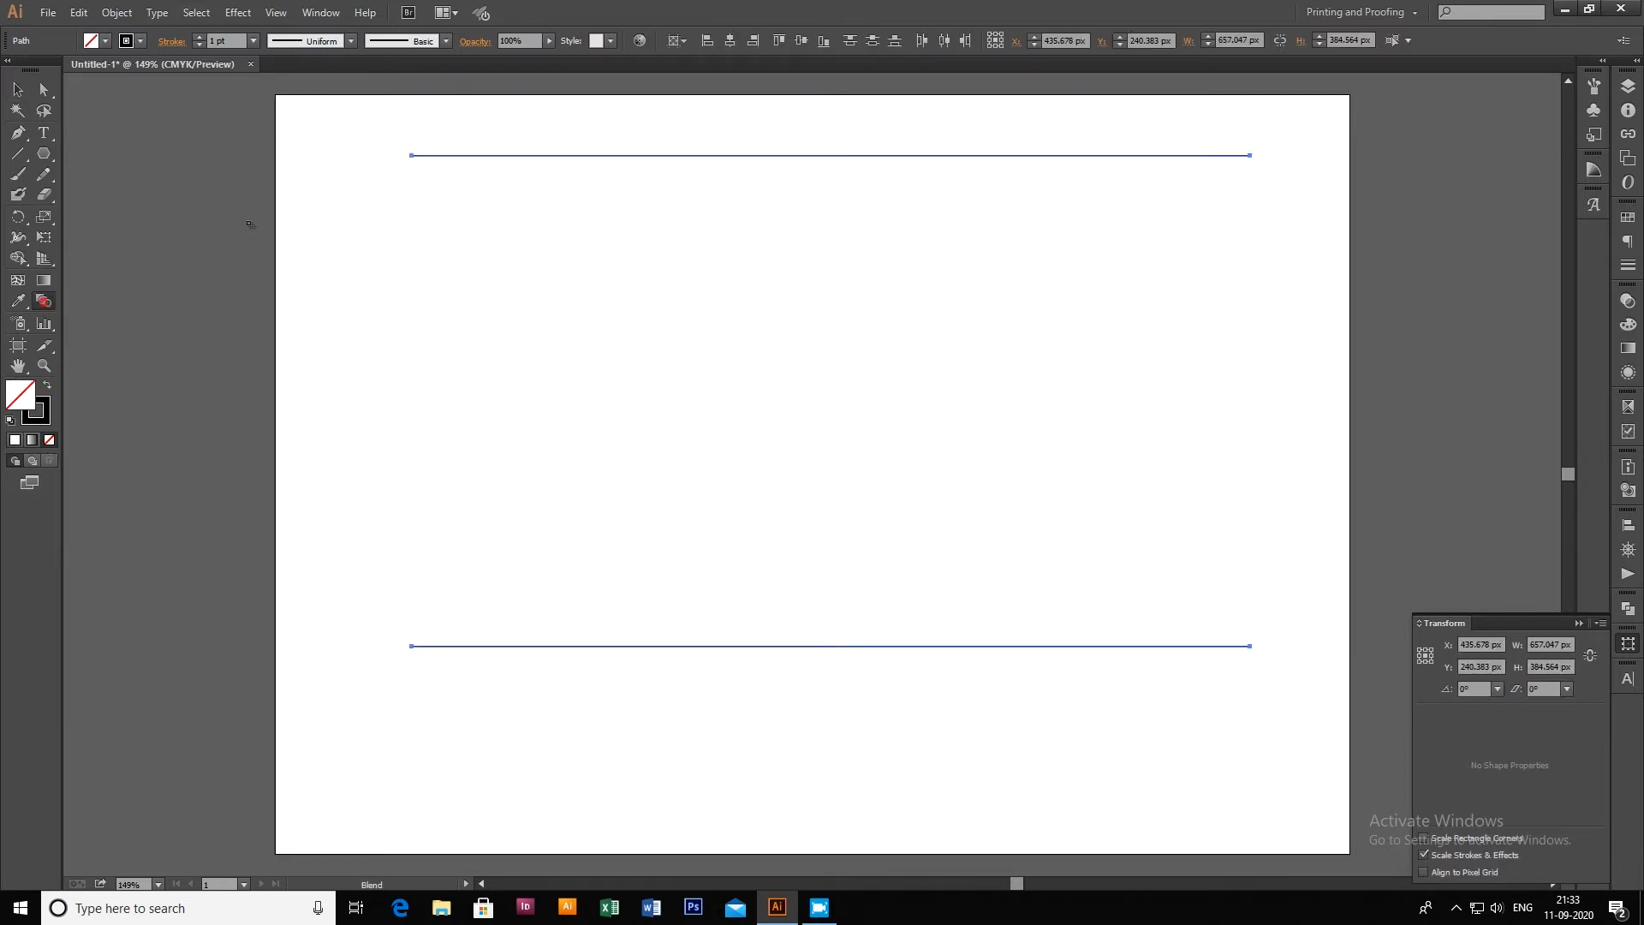
pyautogui.click(412, 157)
pyautogui.click(412, 645)
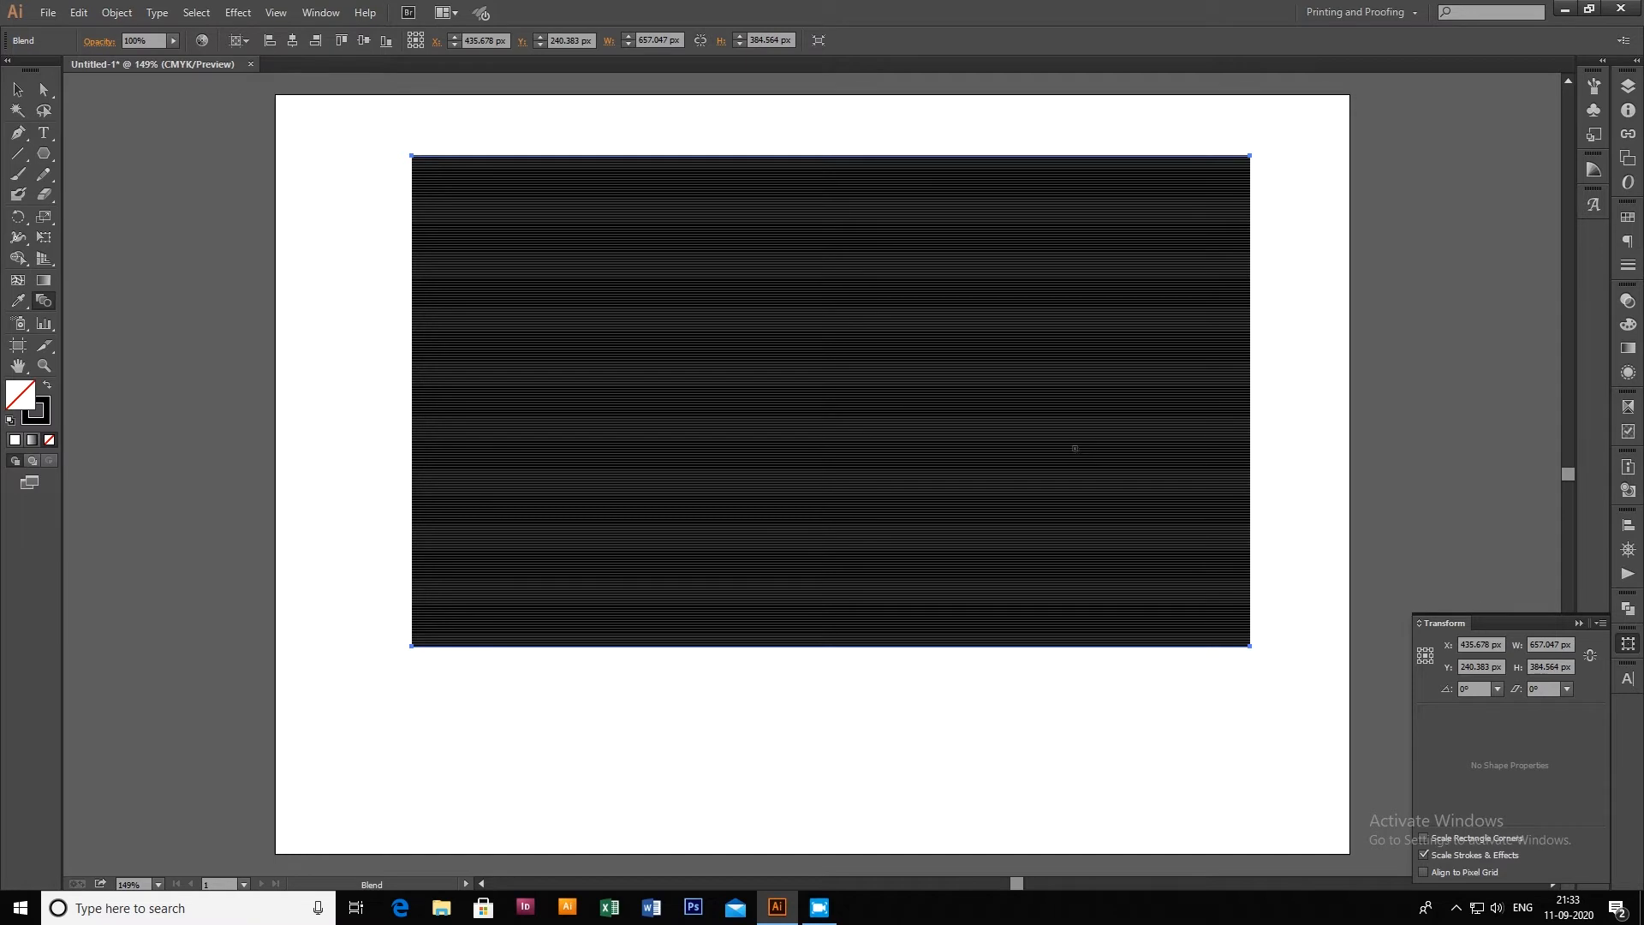
# Set the line blend's spacing to Specified Steps and turn on Preview
pyautogui.doubleClick(44, 301)
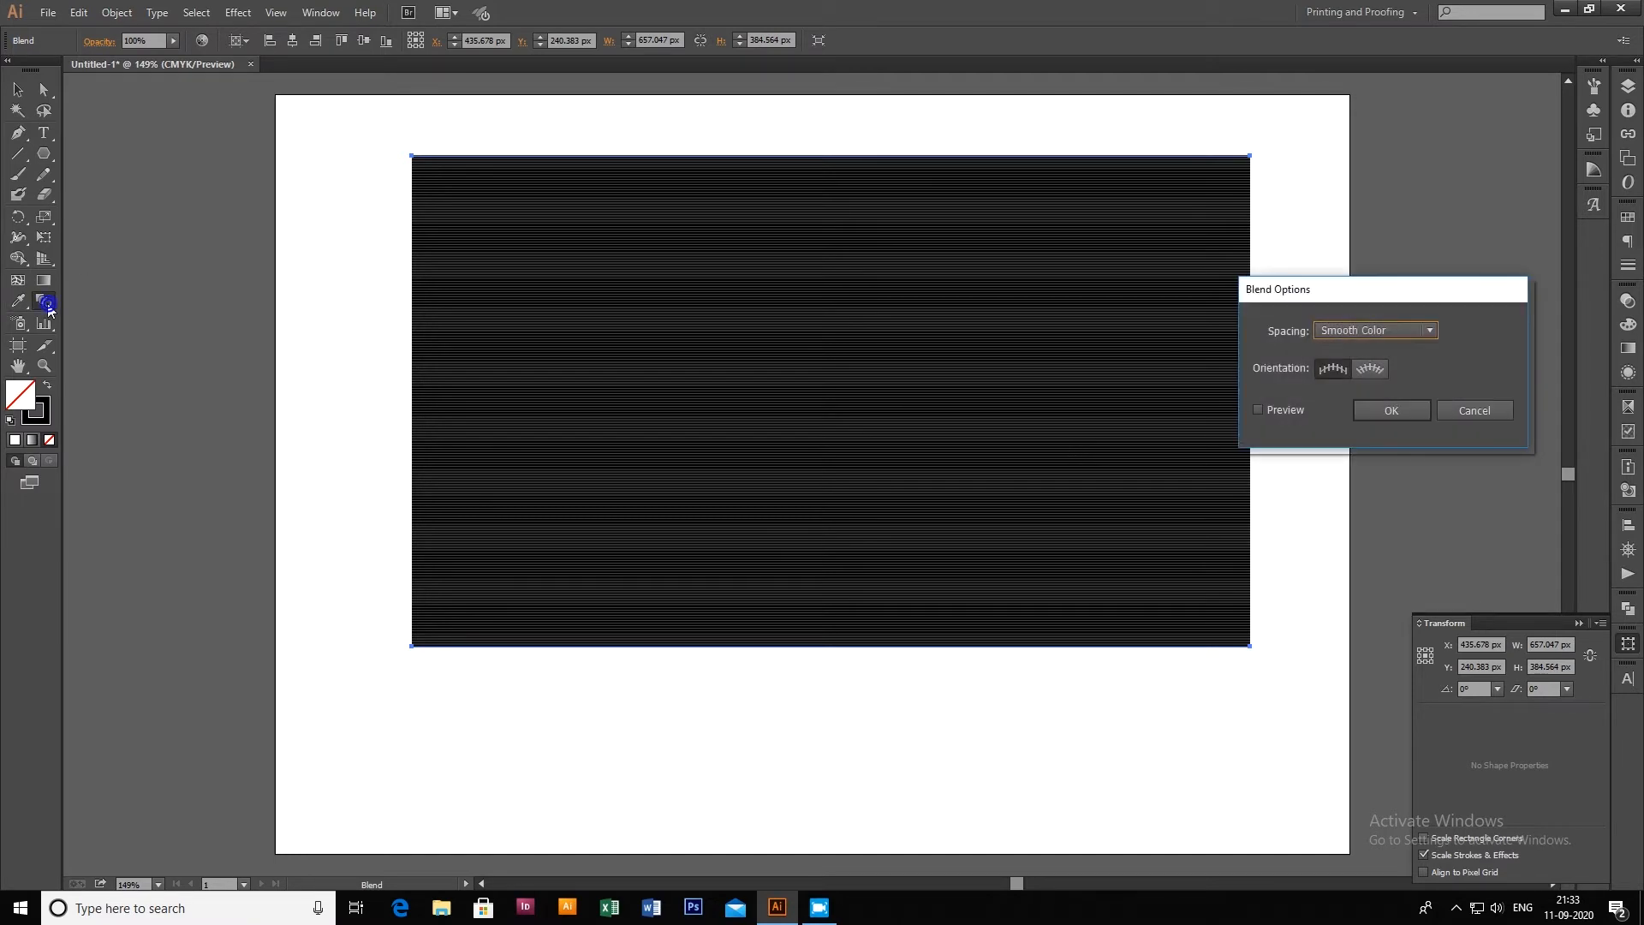
pyautogui.click(1370, 332)
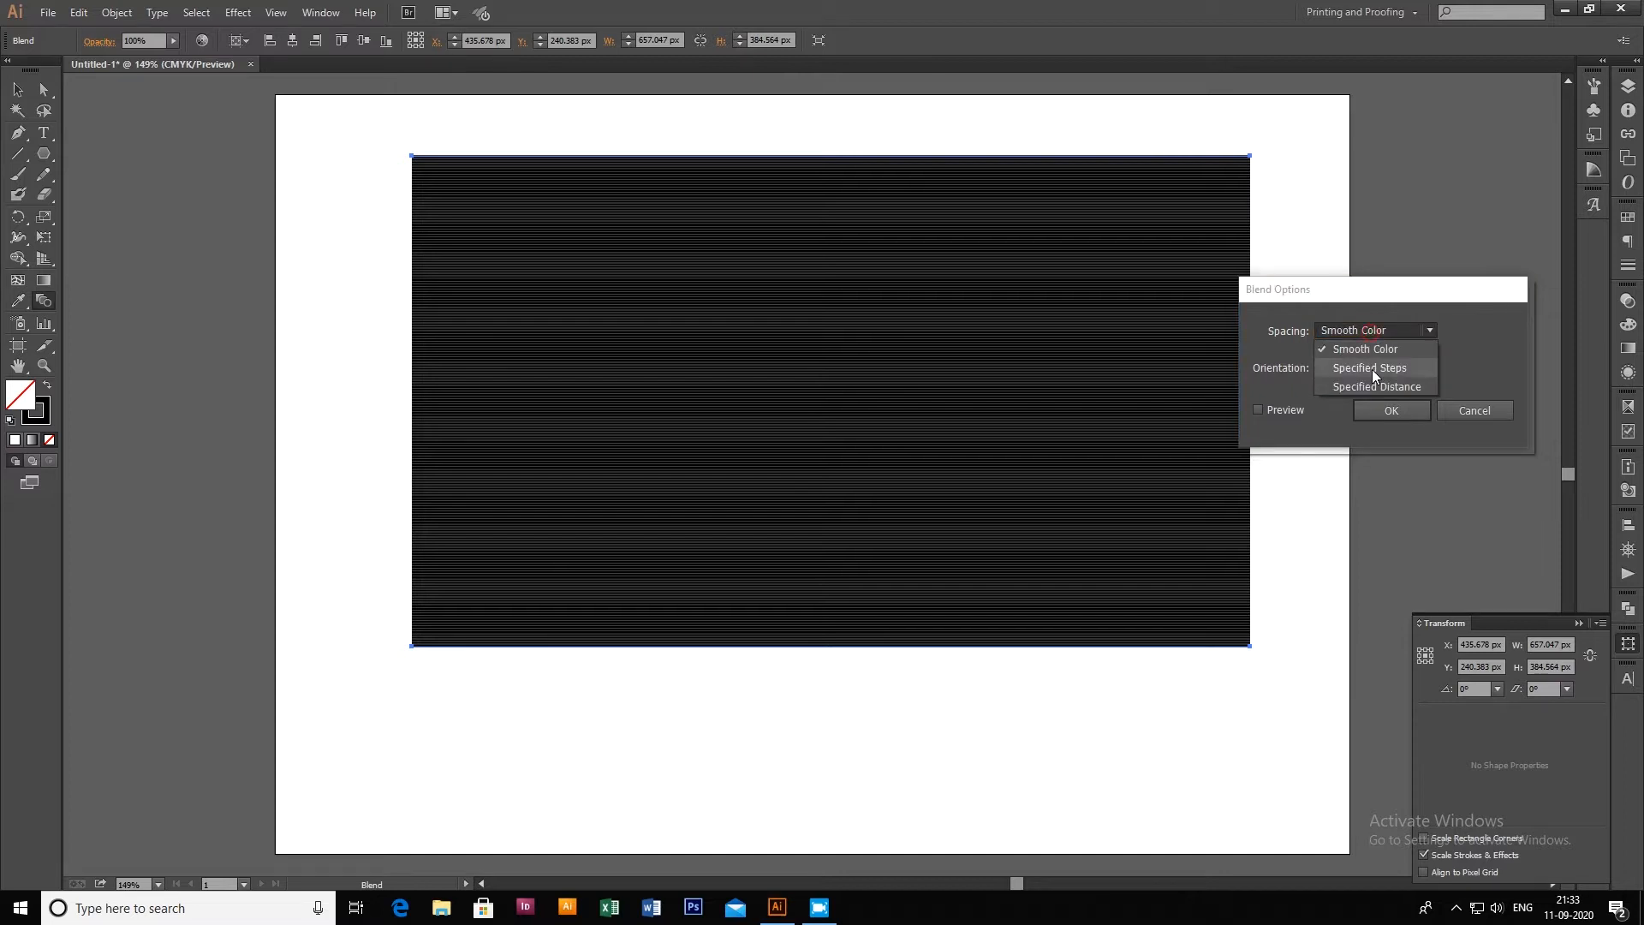
pyautogui.click(1372, 368)
pyautogui.click(1258, 410)
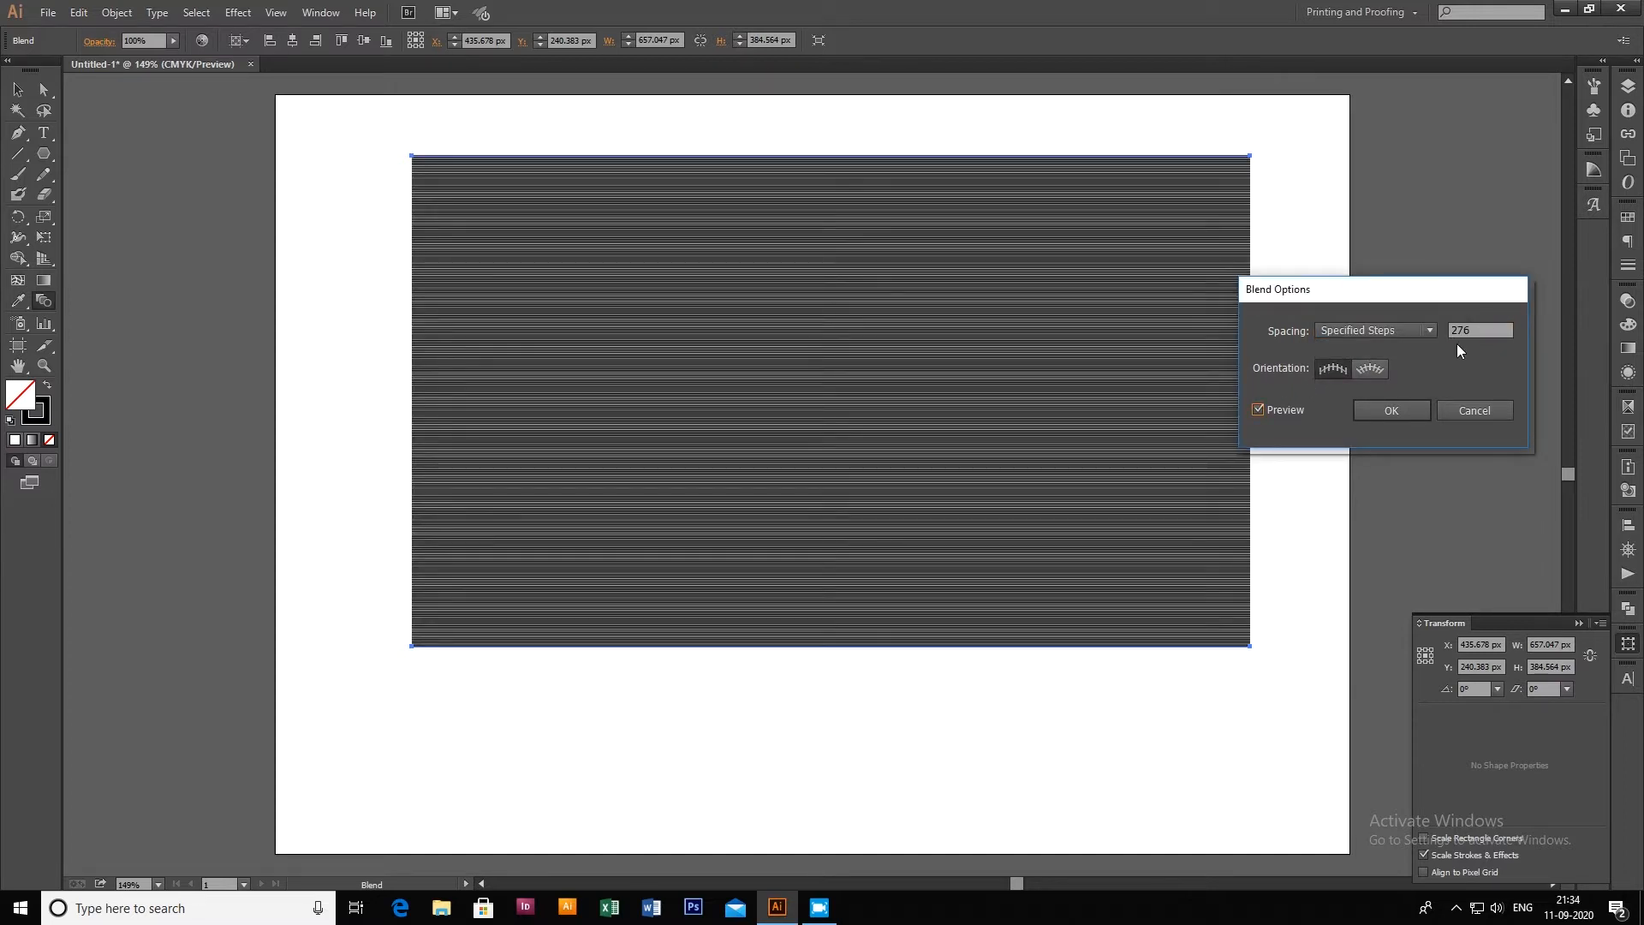
# Try progressively lower step counts on the line blend, apply 16 steps and deselect it
pyautogui.doubleClick(1476, 328)
pyautogui.write('256')
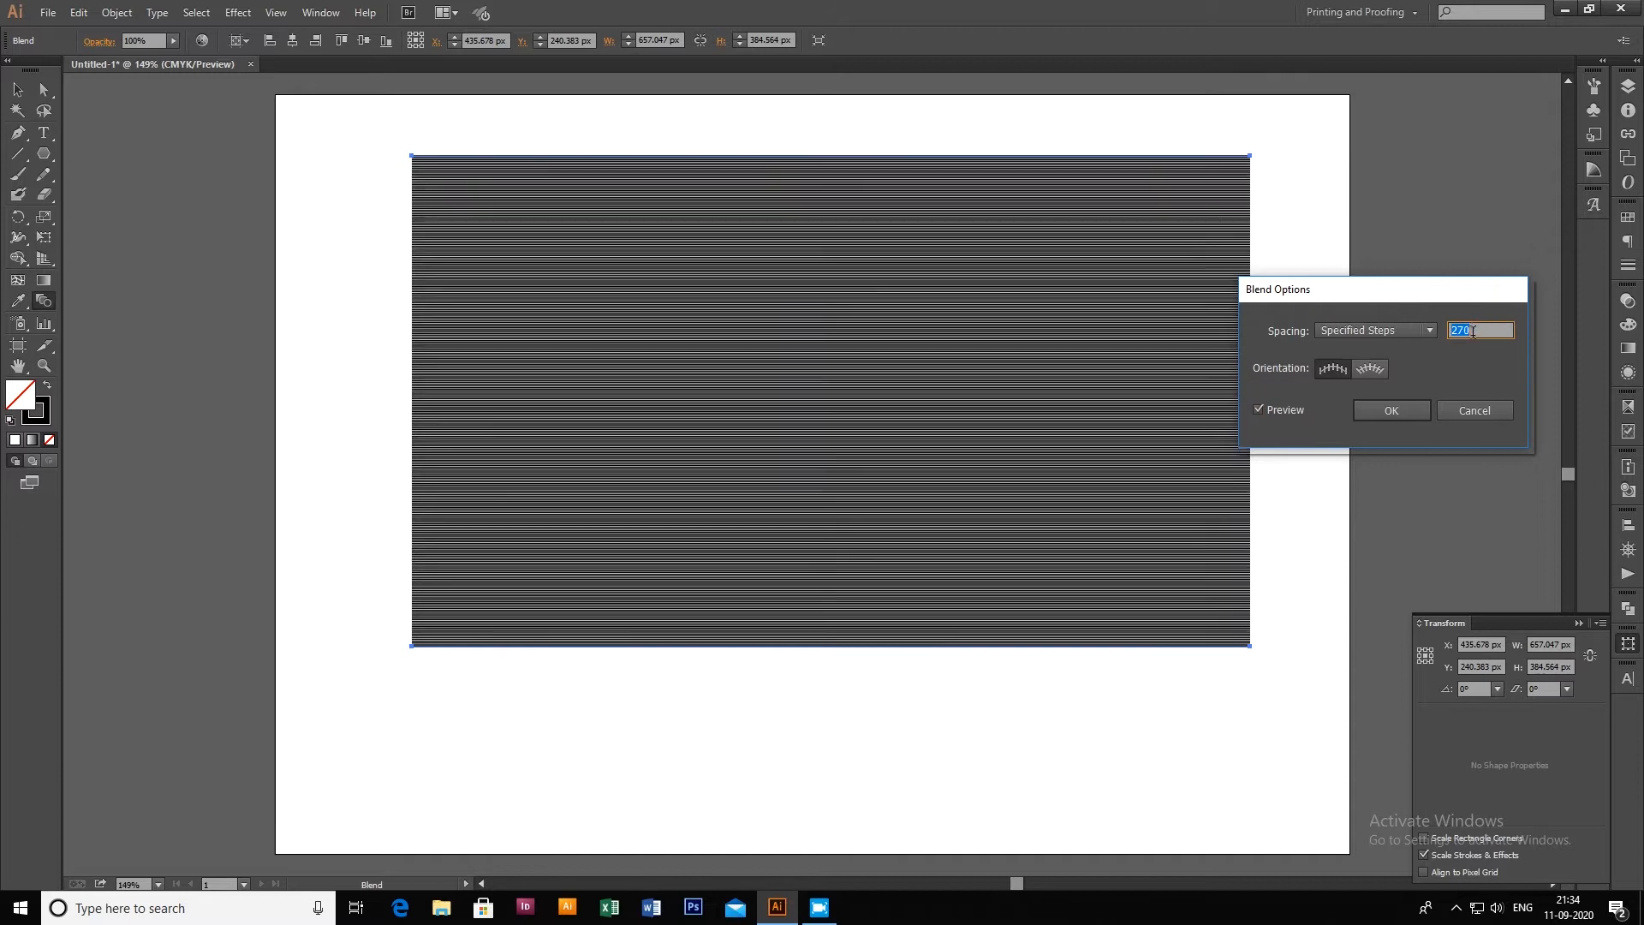
pyautogui.scroll(-20, 1472, 330)
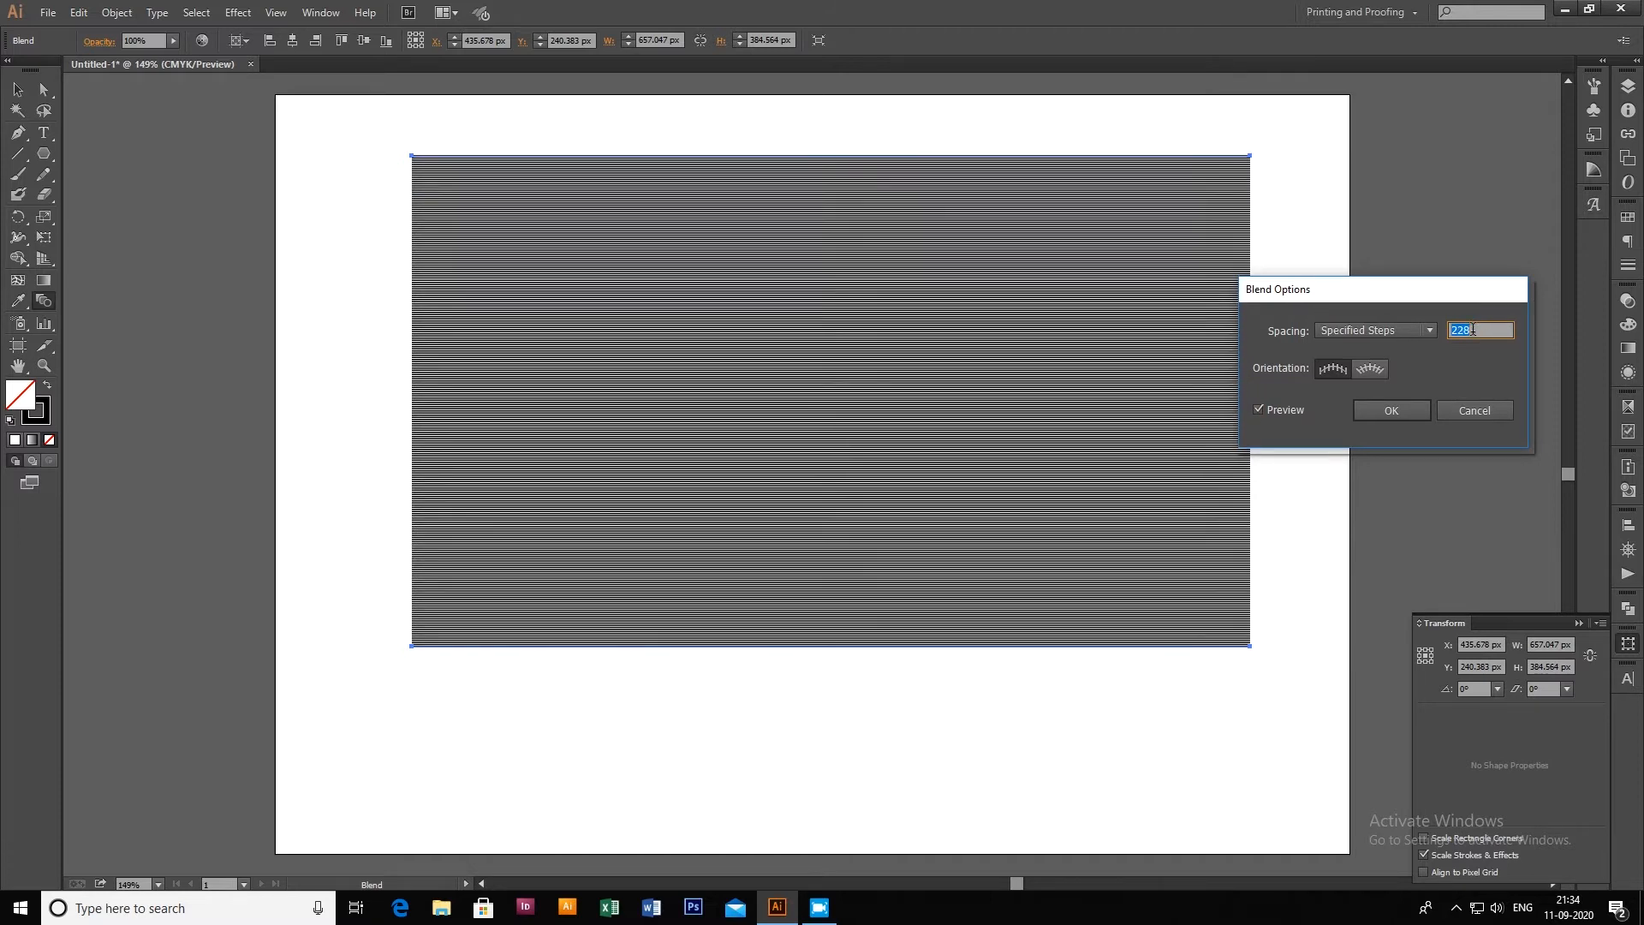
pyautogui.scroll(-20, 1473, 330)
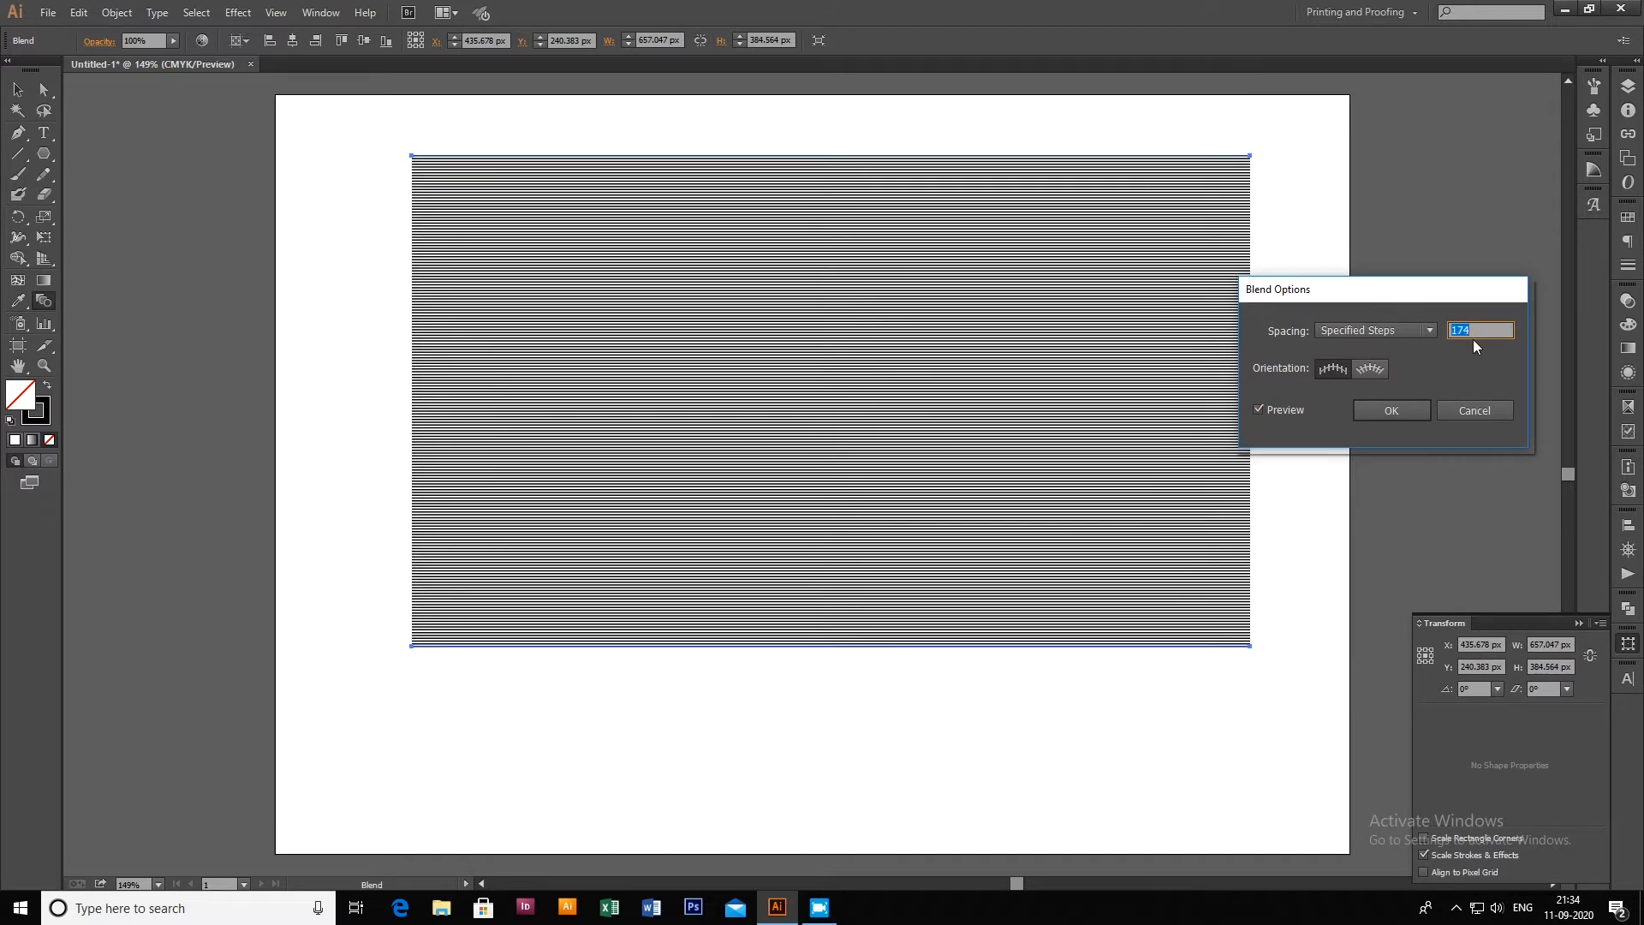
pyautogui.scroll(-20, 1473, 324)
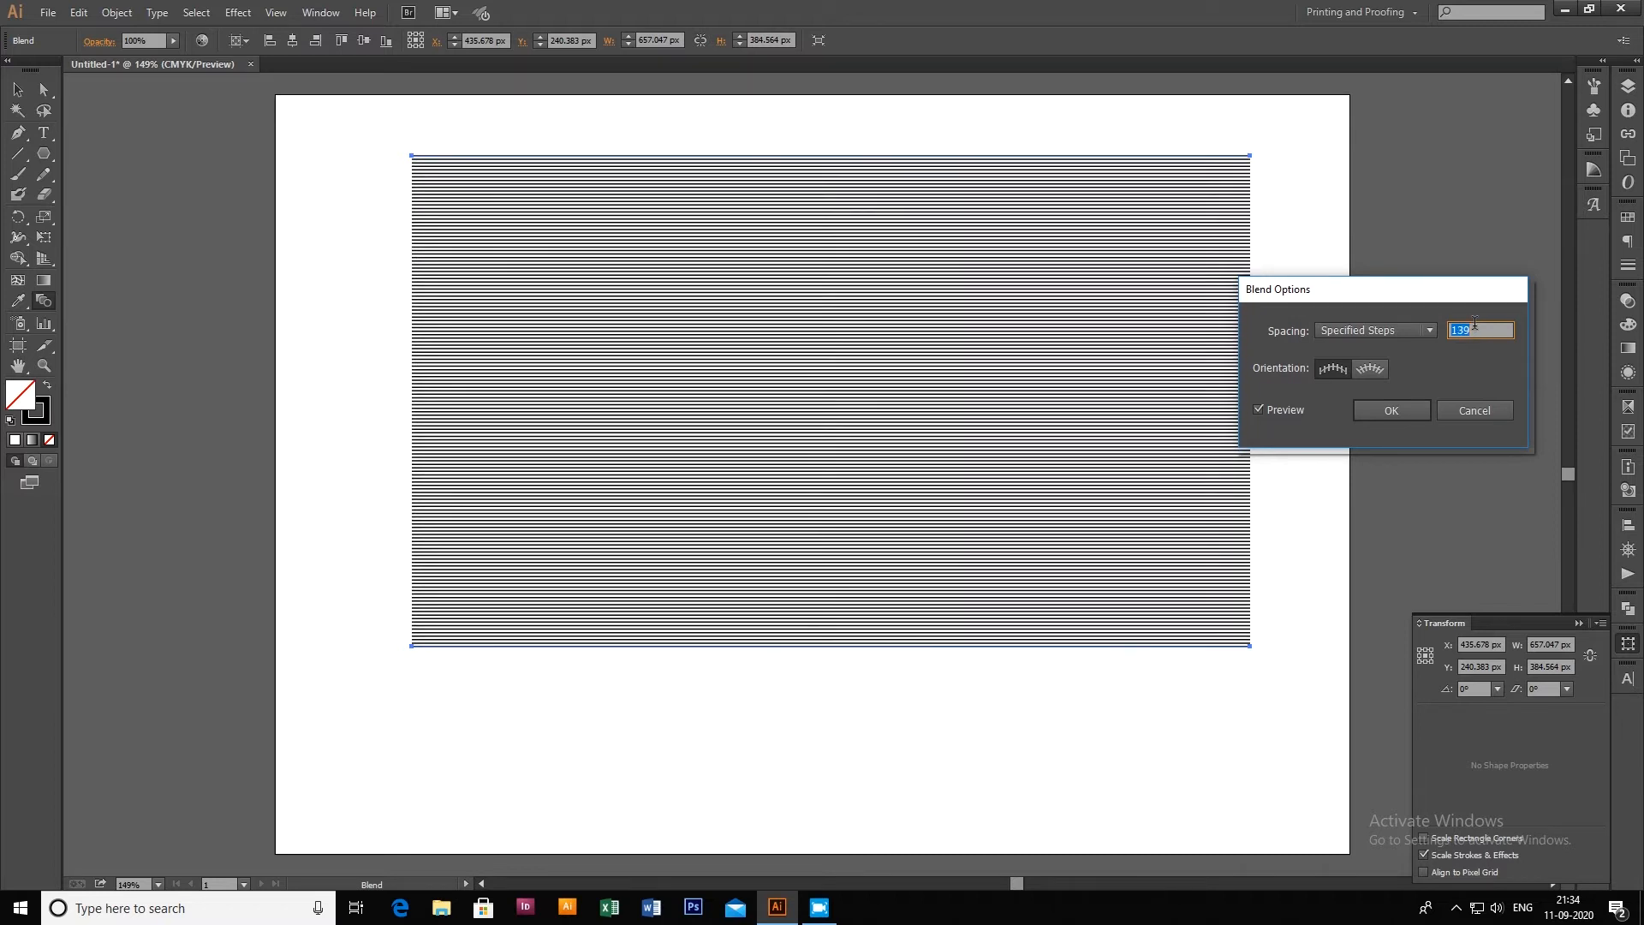
pyautogui.scroll(-20, 1475, 325)
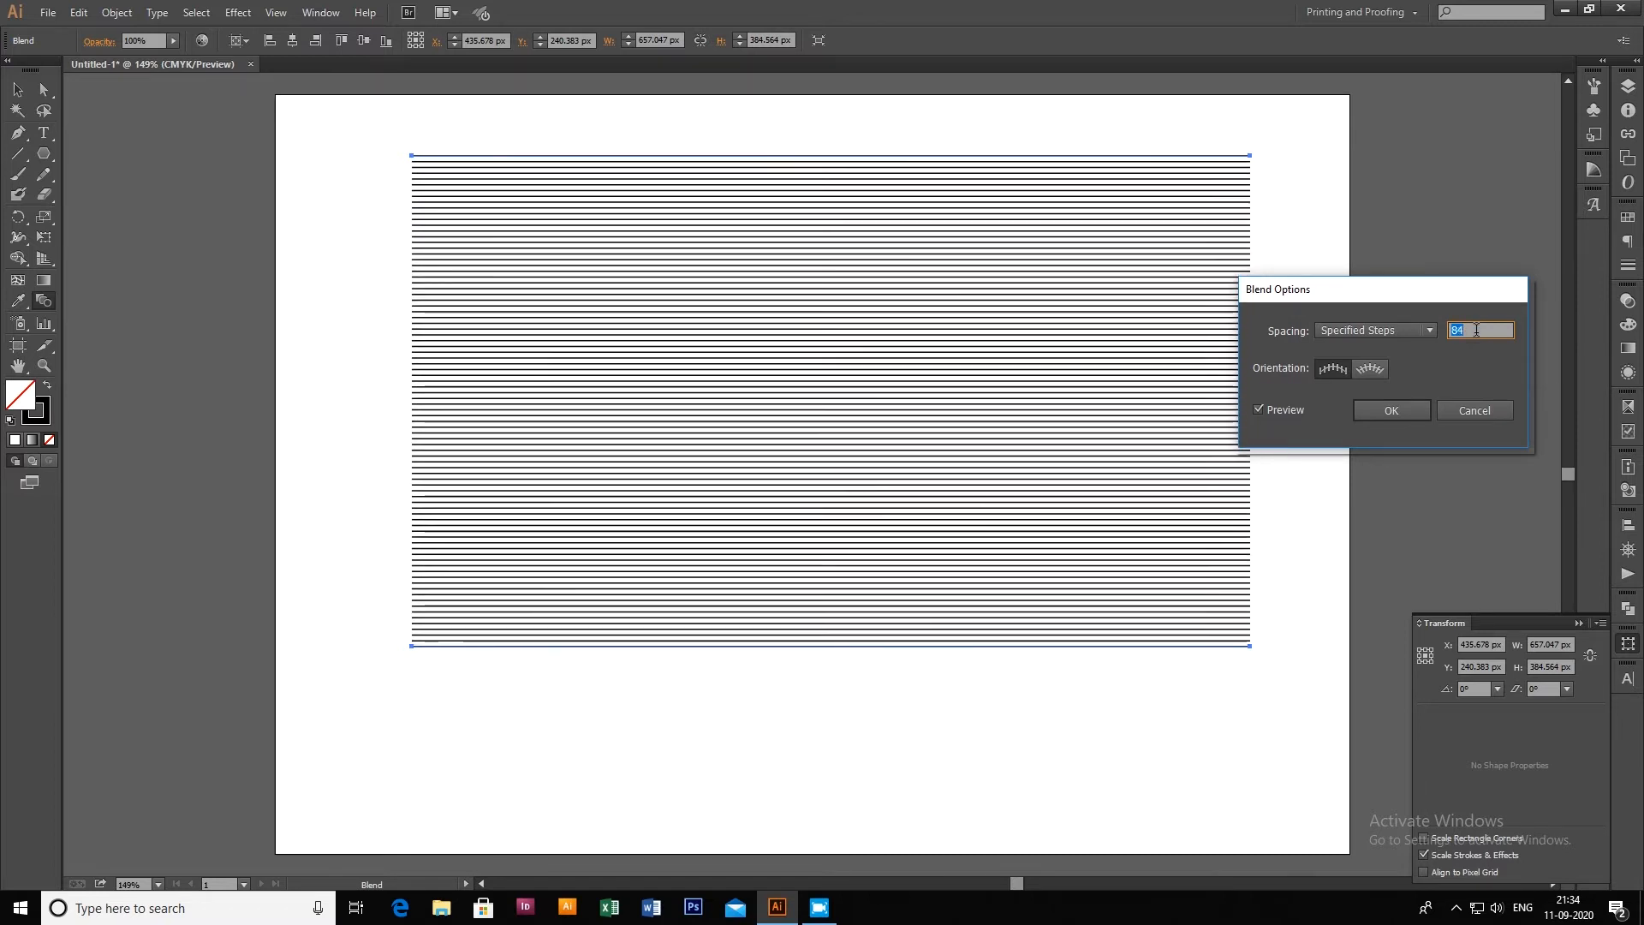
pyautogui.scroll(-20, 1475, 330)
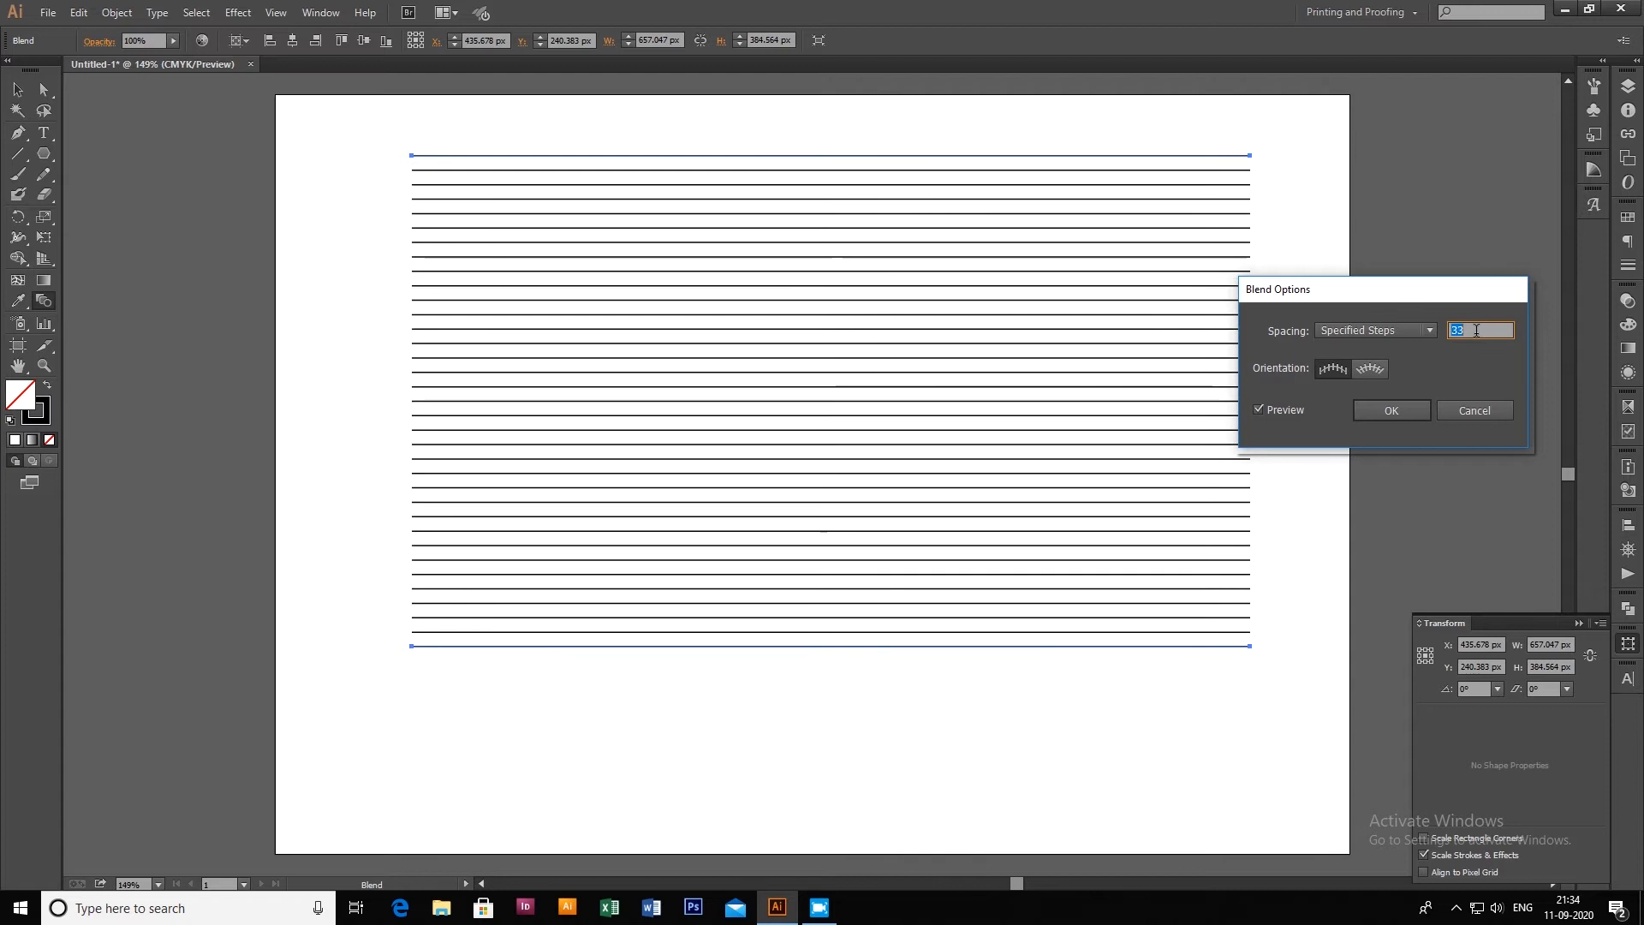
pyautogui.scroll(-14, 1476, 330)
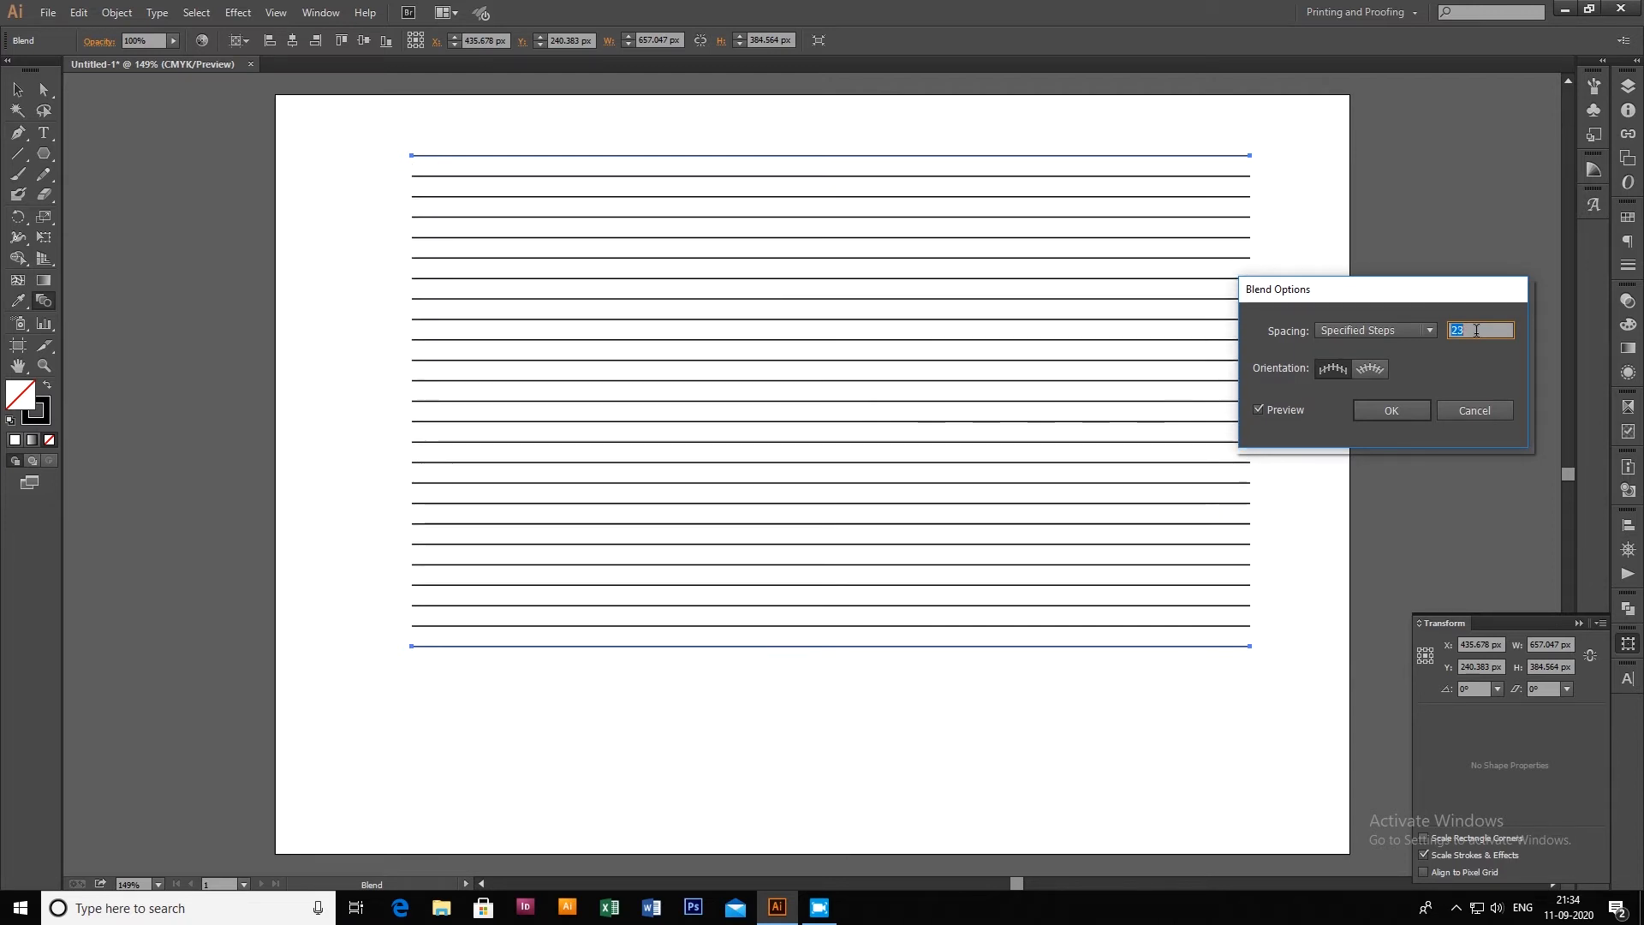
pyautogui.scroll(11, 1476, 329)
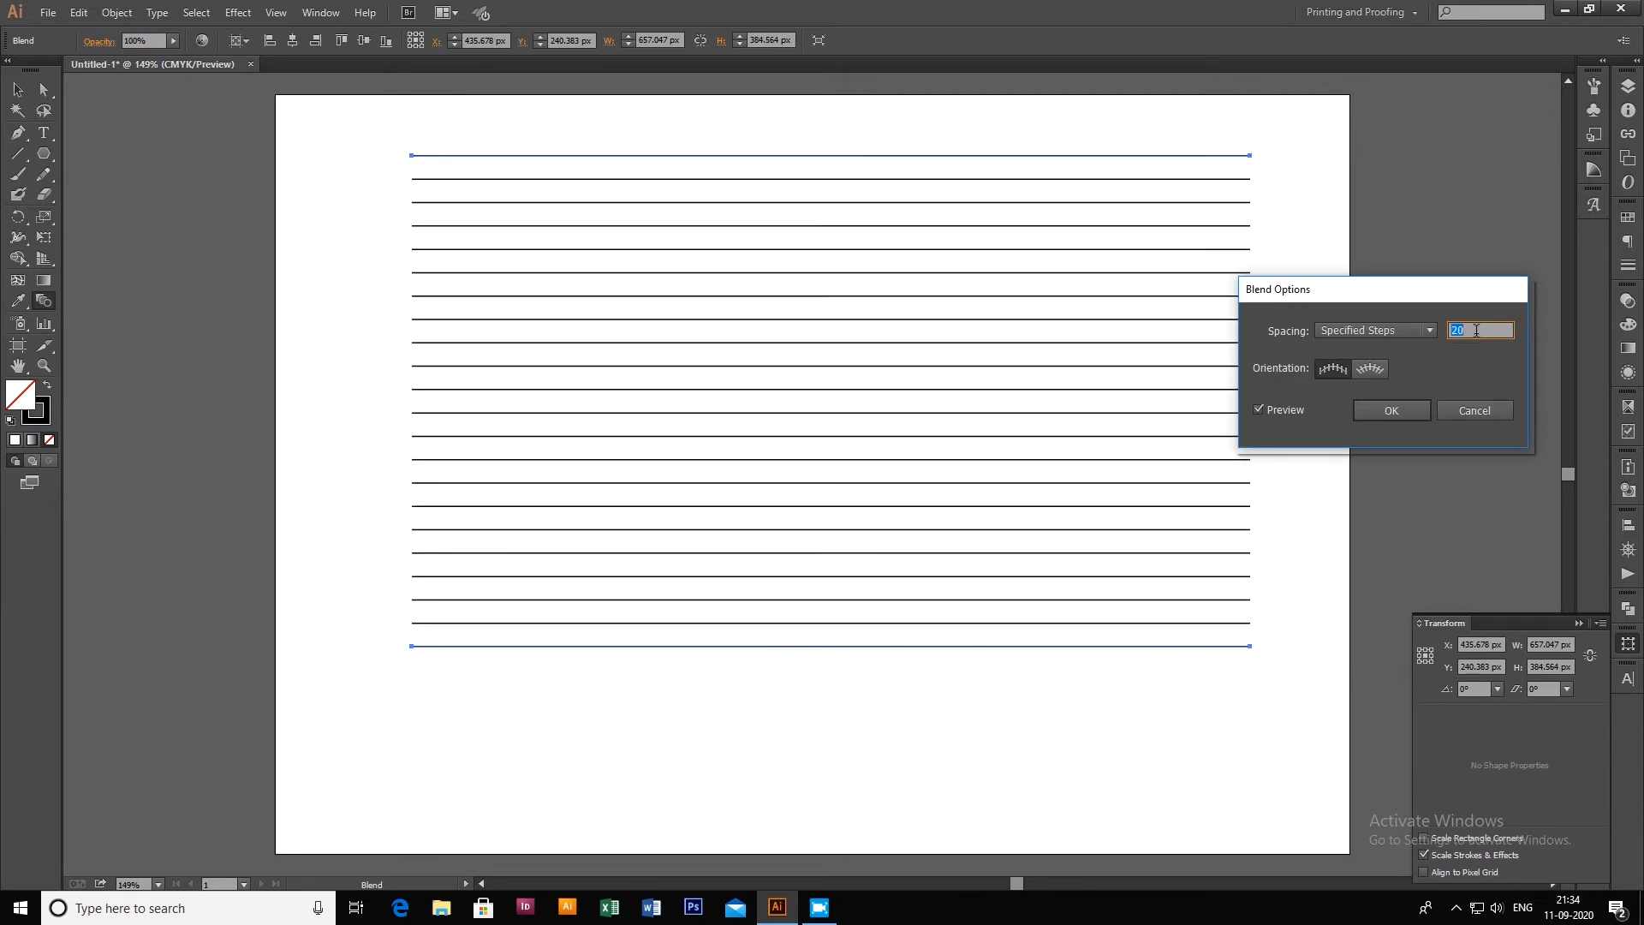
pyautogui.click(1413, 411)
pyautogui.press('v')
pyautogui.click(1356, 498)
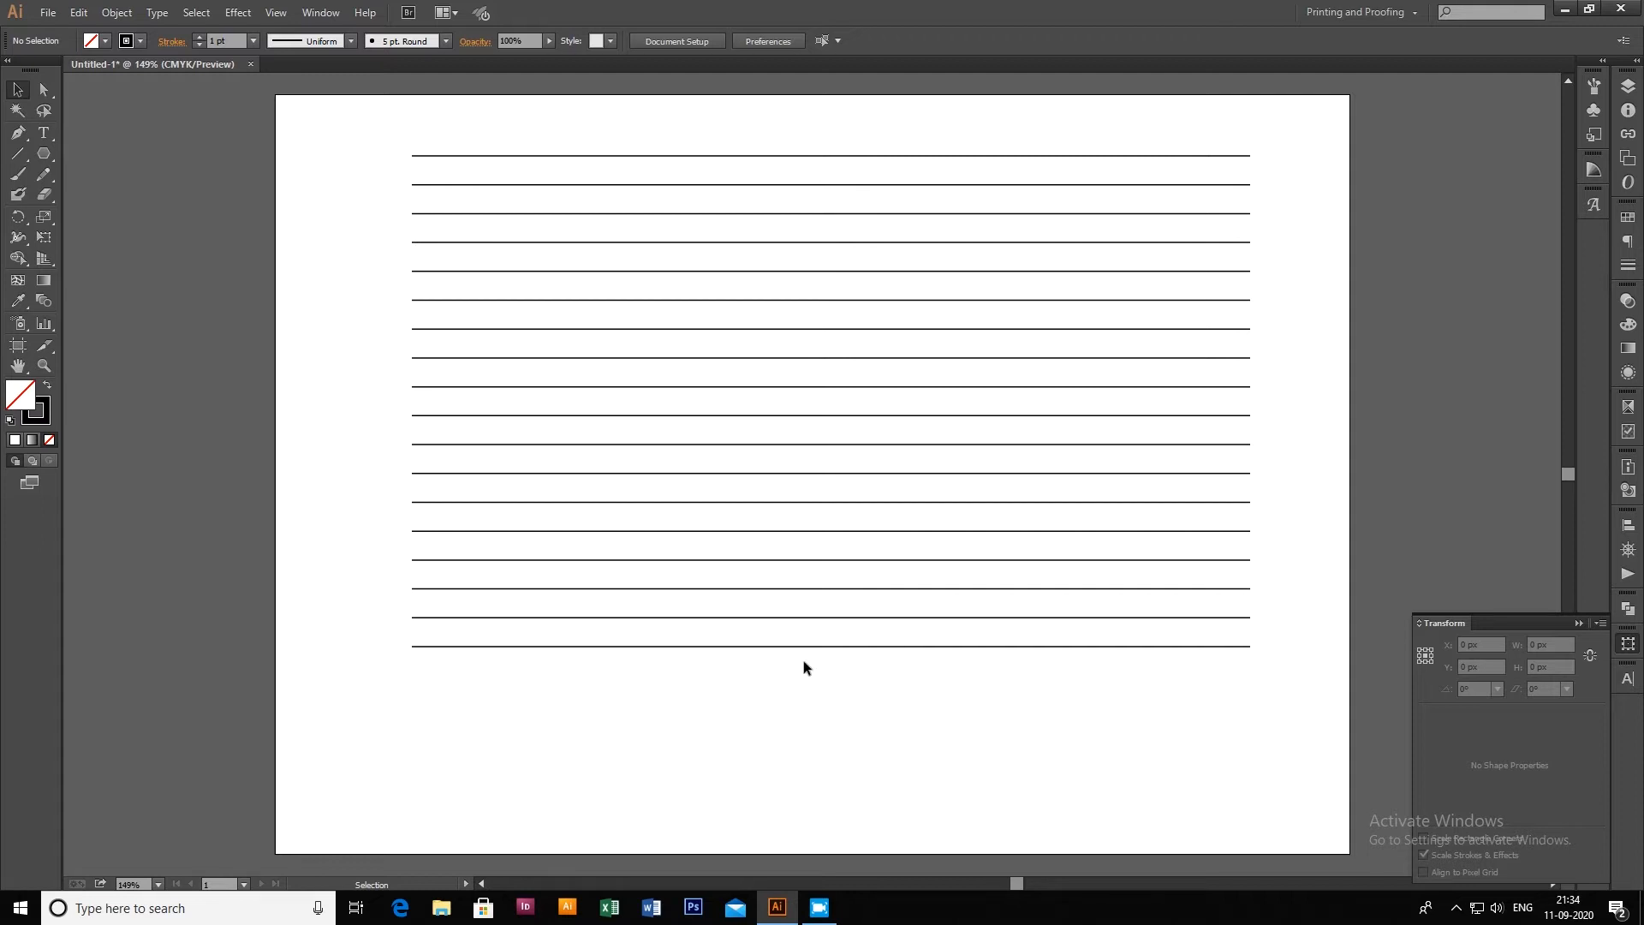
# Raise the stroke weight of only the blend's bottom line to 10 pt
pyautogui.click(45, 89)
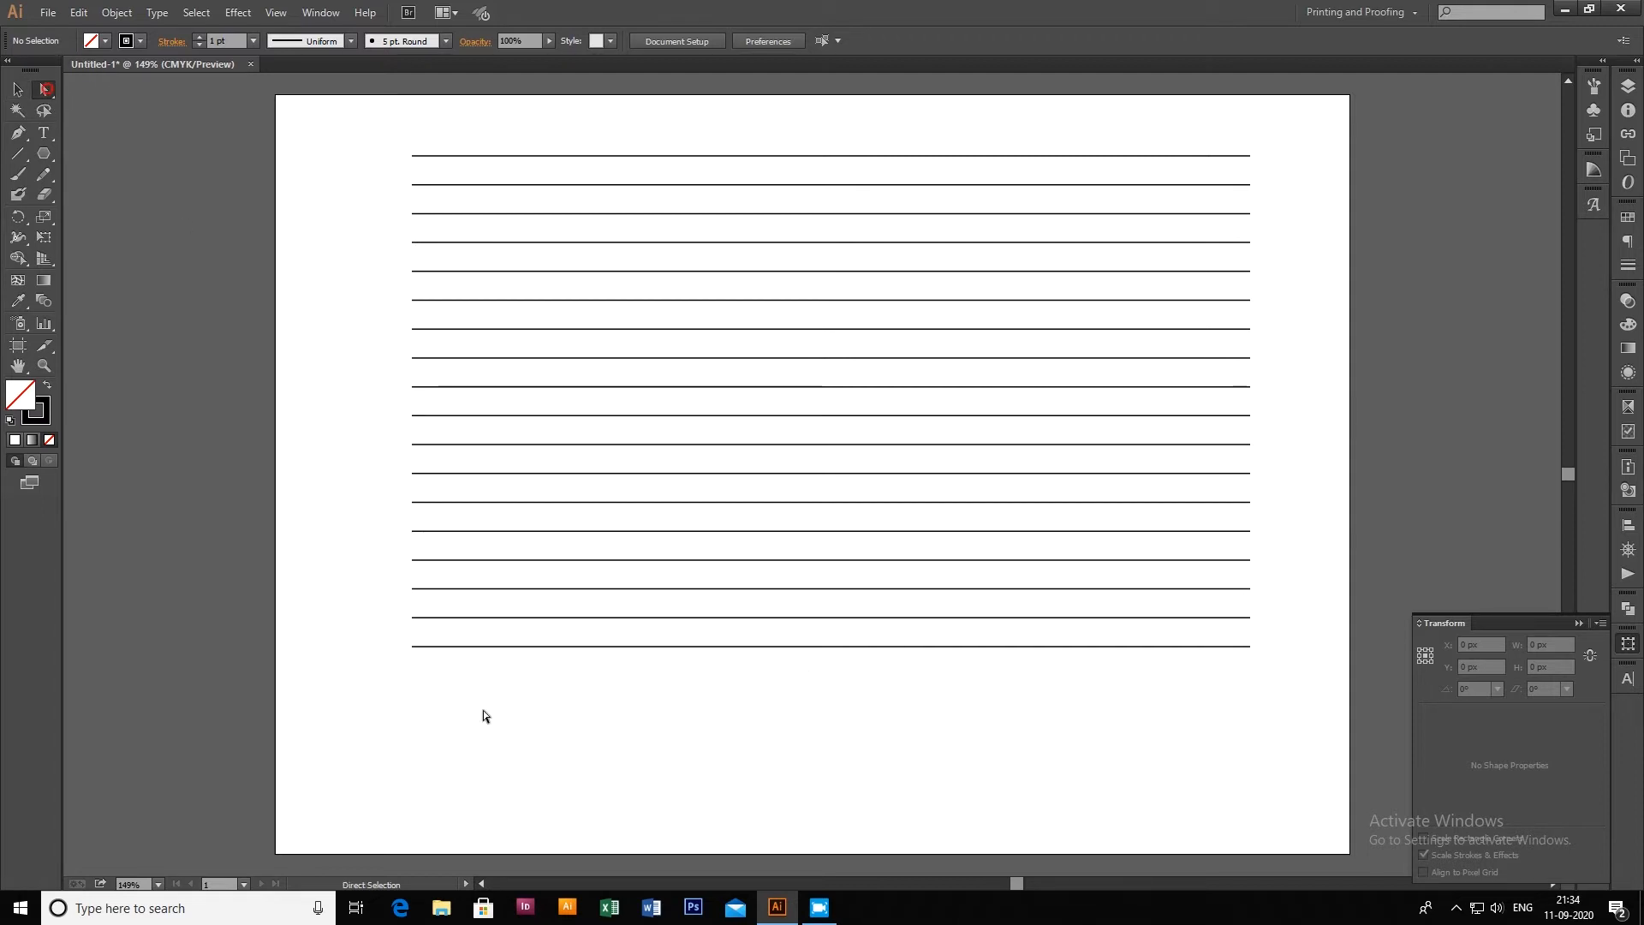
pyautogui.moveTo(385, 639); pyautogui.dragTo(677, 693)
pyautogui.moveTo(1353, 693); pyautogui.dragTo(1353, 692)
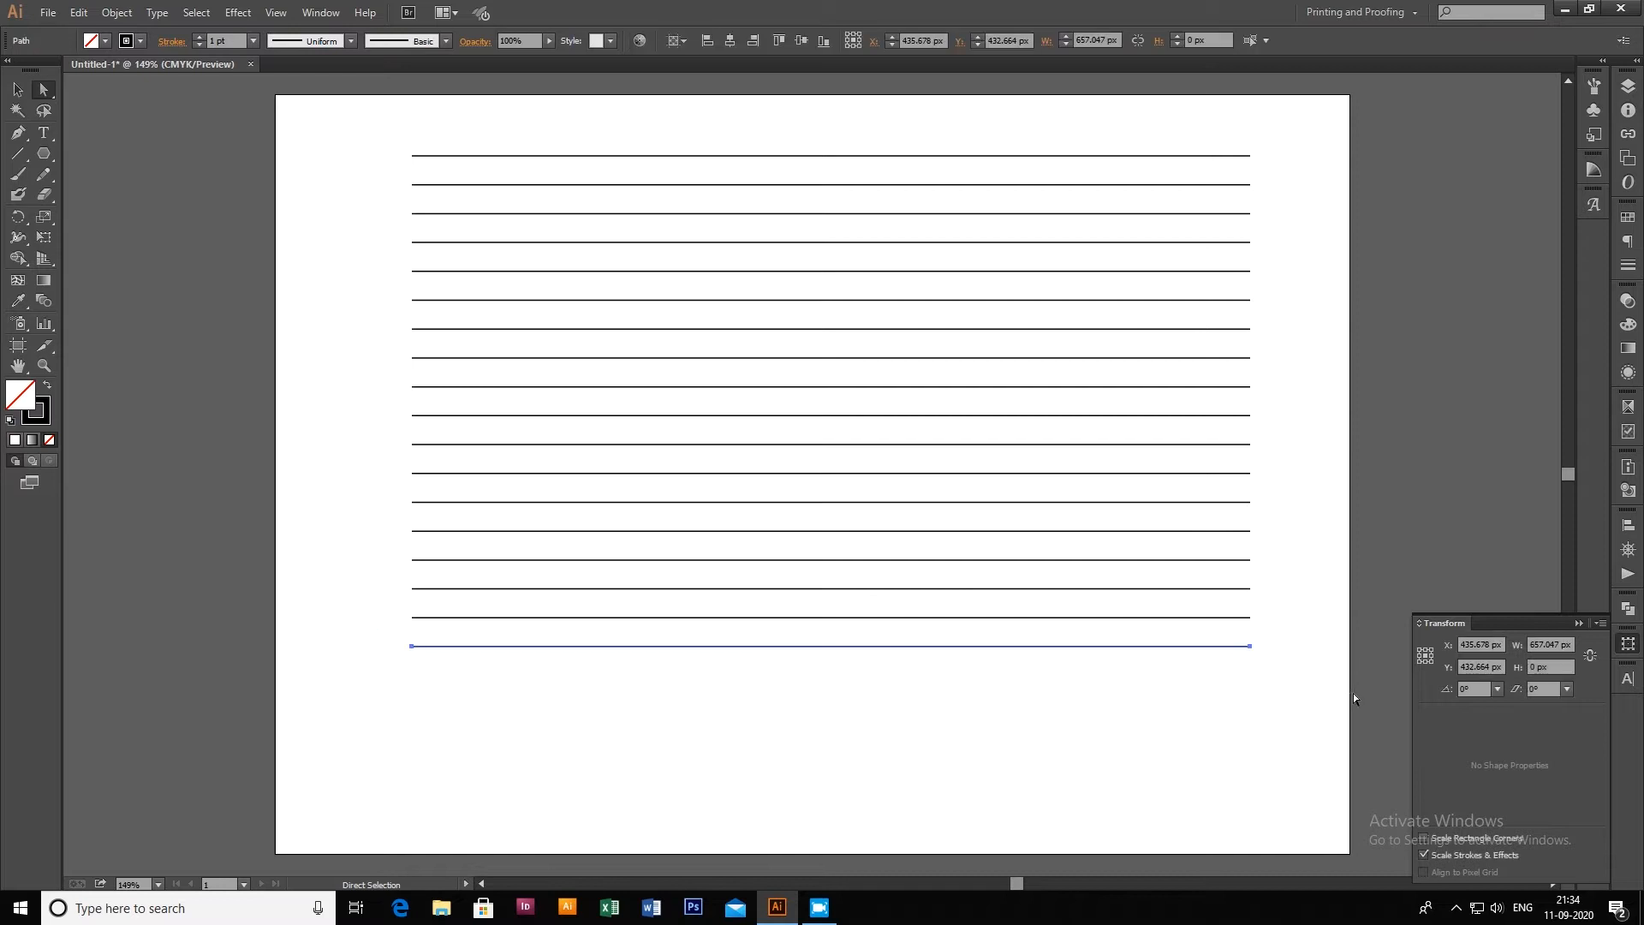
pyautogui.click(198, 36)
pyautogui.click(199, 36)
pyautogui.click(199, 36)
pyautogui.click(199, 36)
pyautogui.click(198, 36)
pyautogui.click(199, 36)
pyautogui.click(199, 36)
pyautogui.click(199, 36)
pyautogui.click(199, 36)
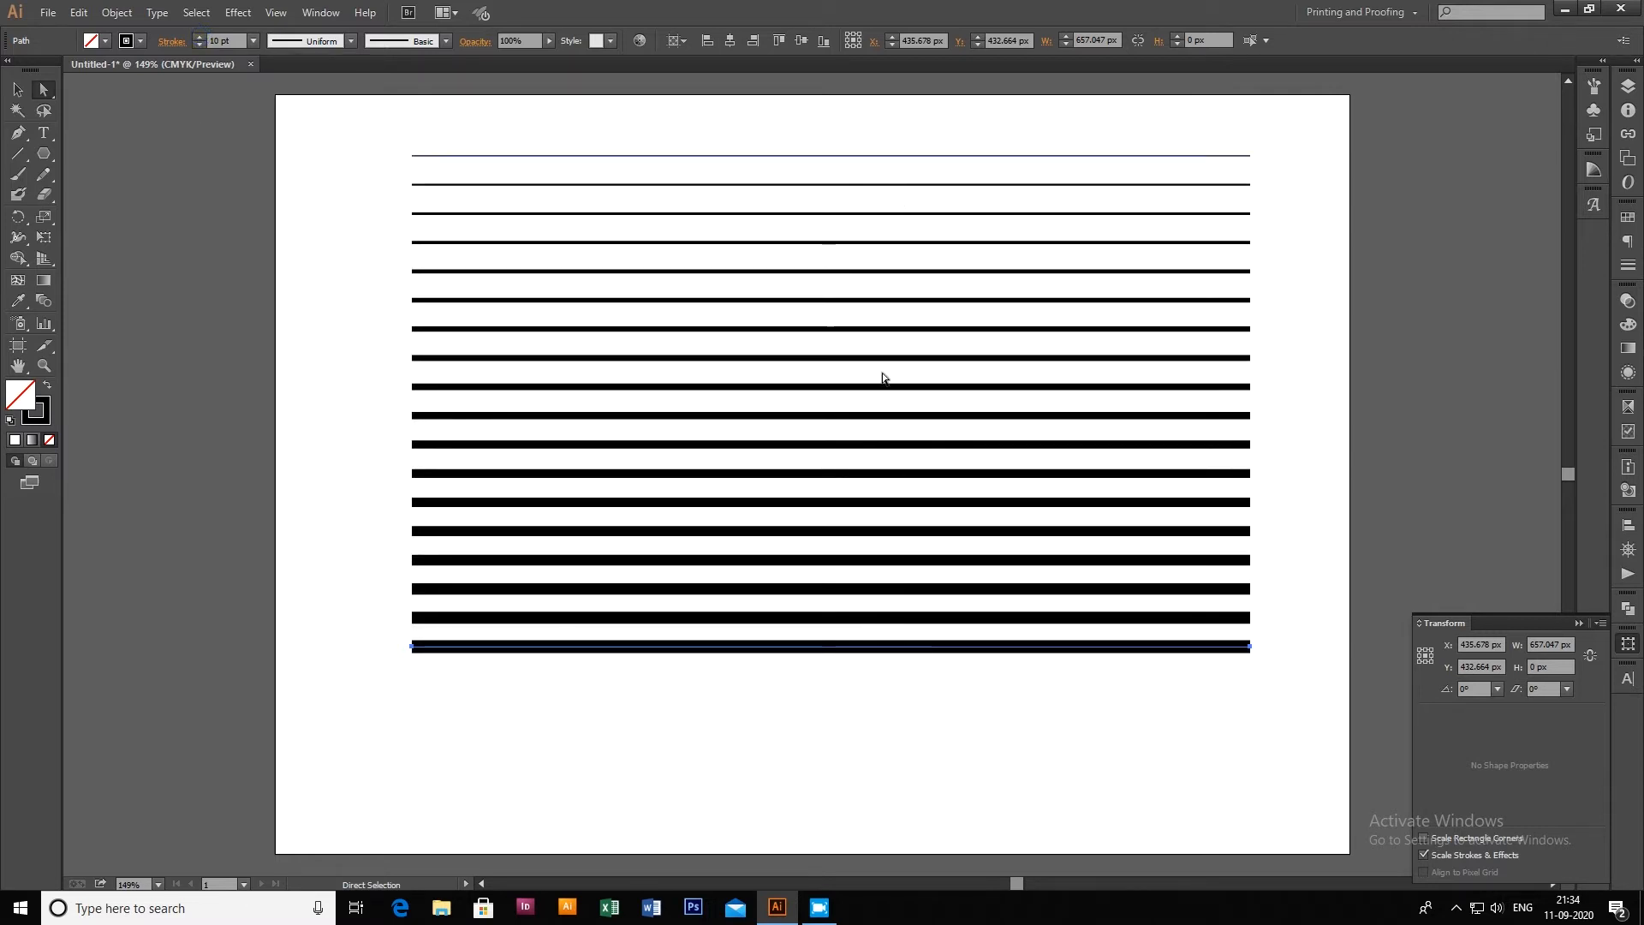
# Thin the blend's top line to a 0.25 pt stroke and increase the blend to 25 steps
pyautogui.moveTo(396, 142); pyautogui.dragTo(1285, 165)
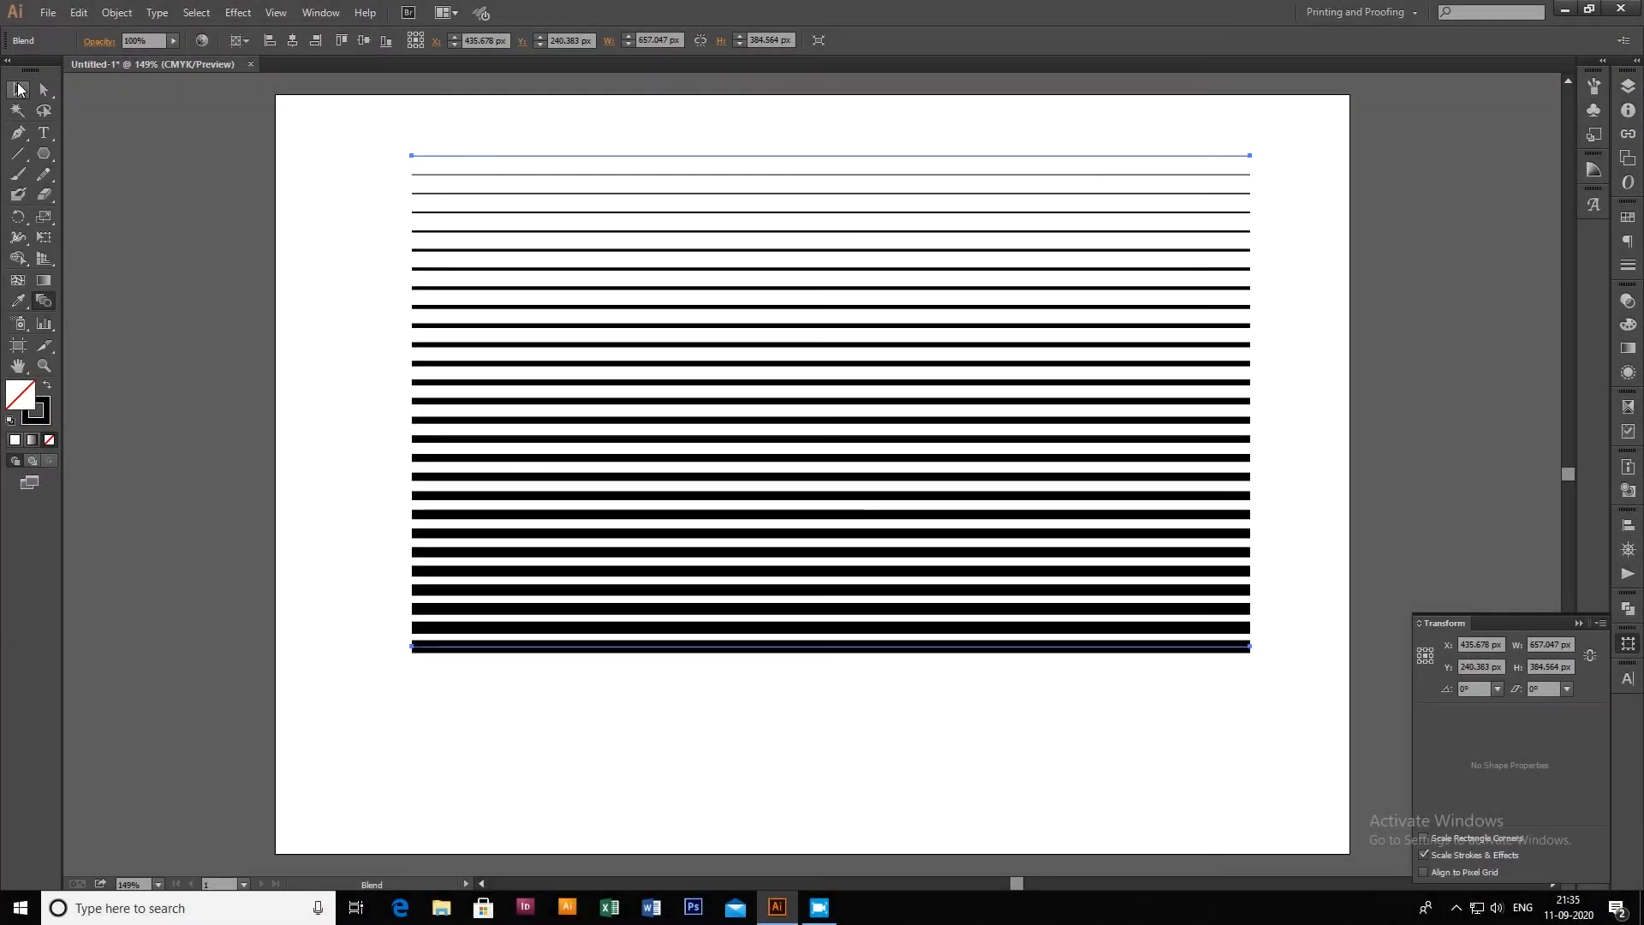
pyautogui.click(18, 89)
pyautogui.click(242, 368)
# Recolour the stroke of only the blend's bottom line to bright purple, #ae00ff
pyautogui.press('a')
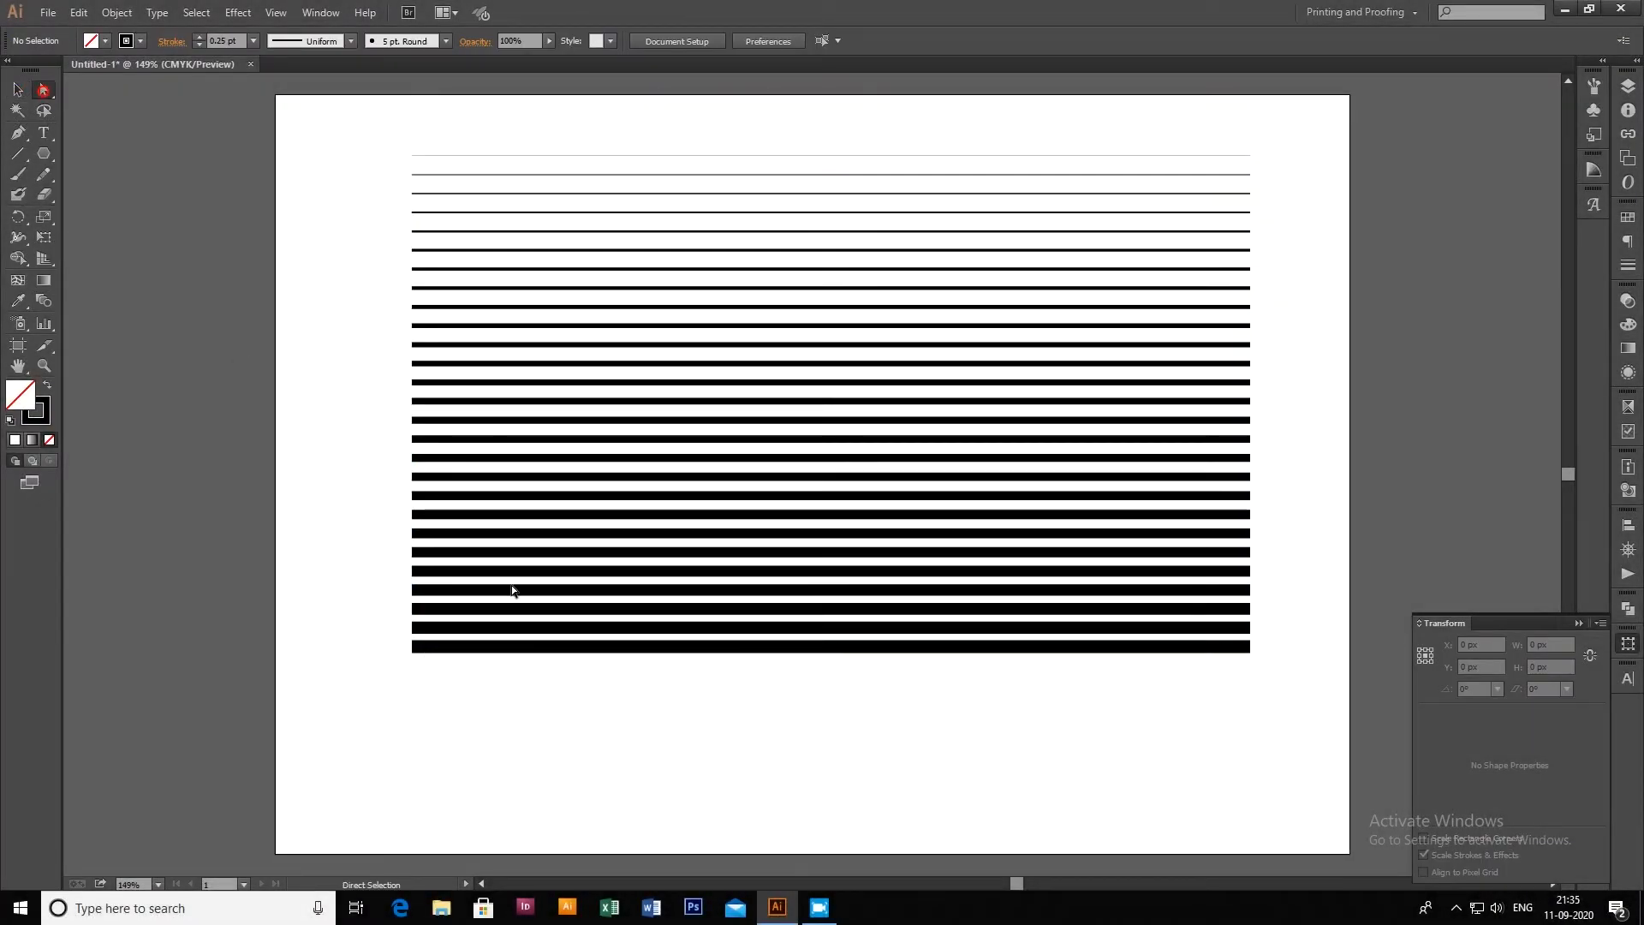
pyautogui.moveTo(399, 643); pyautogui.dragTo(1302, 700)
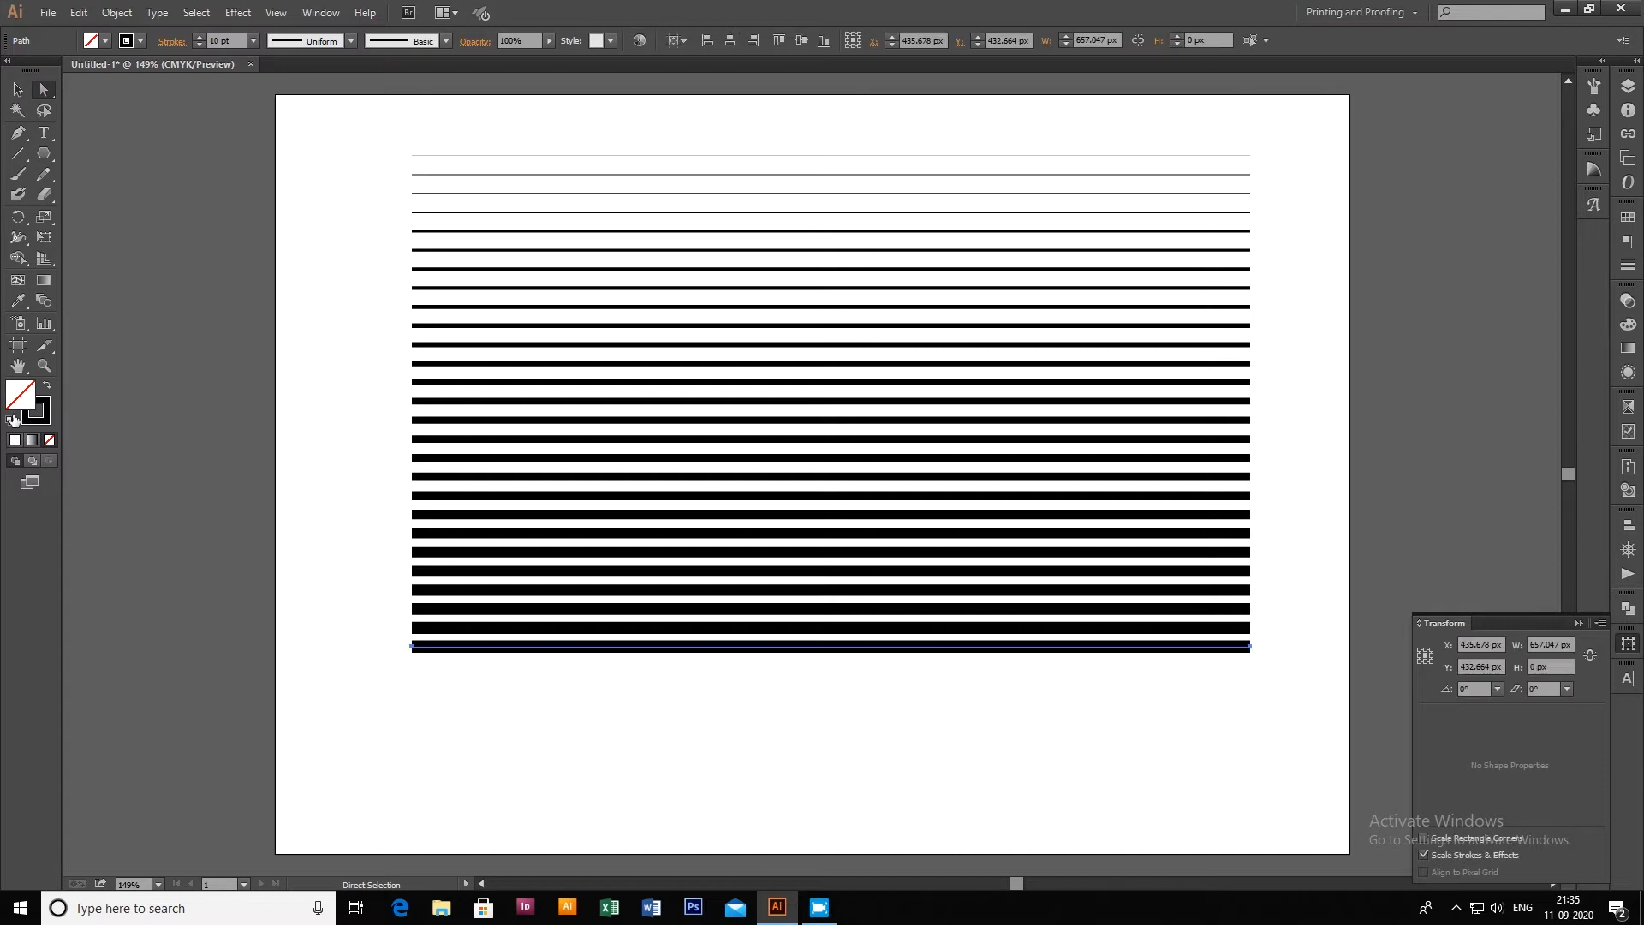
pyautogui.click(41, 415)
pyautogui.doubleClick(41, 415)
pyautogui.moveTo(1267, 300); pyautogui.dragTo(1365, 234)
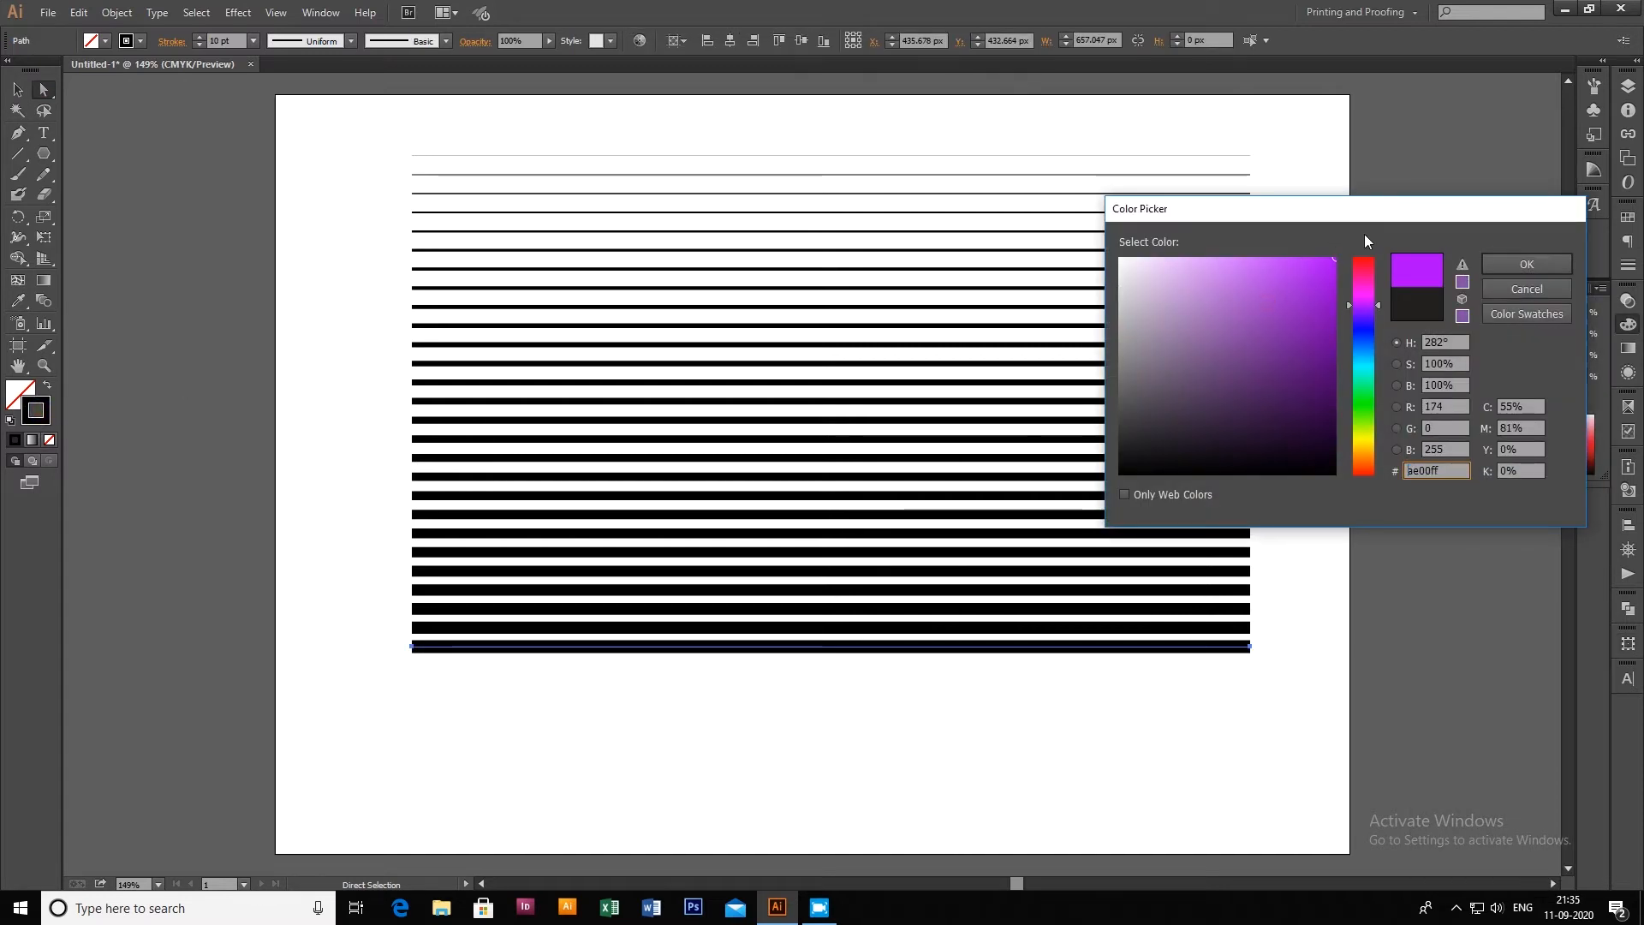
pyautogui.click(1515, 267)
# Recolour the stroke of only the blend's top line to teal, C 76.36, M 33.29, Y 37.22, K 3.71
pyautogui.moveTo(397, 148)
pyautogui.mouseDown()
pyautogui.moveTo(690, 172)
pyautogui.moveTo(1274, 165)
pyautogui.moveTo(1262, 173)
pyautogui.mouseUp()
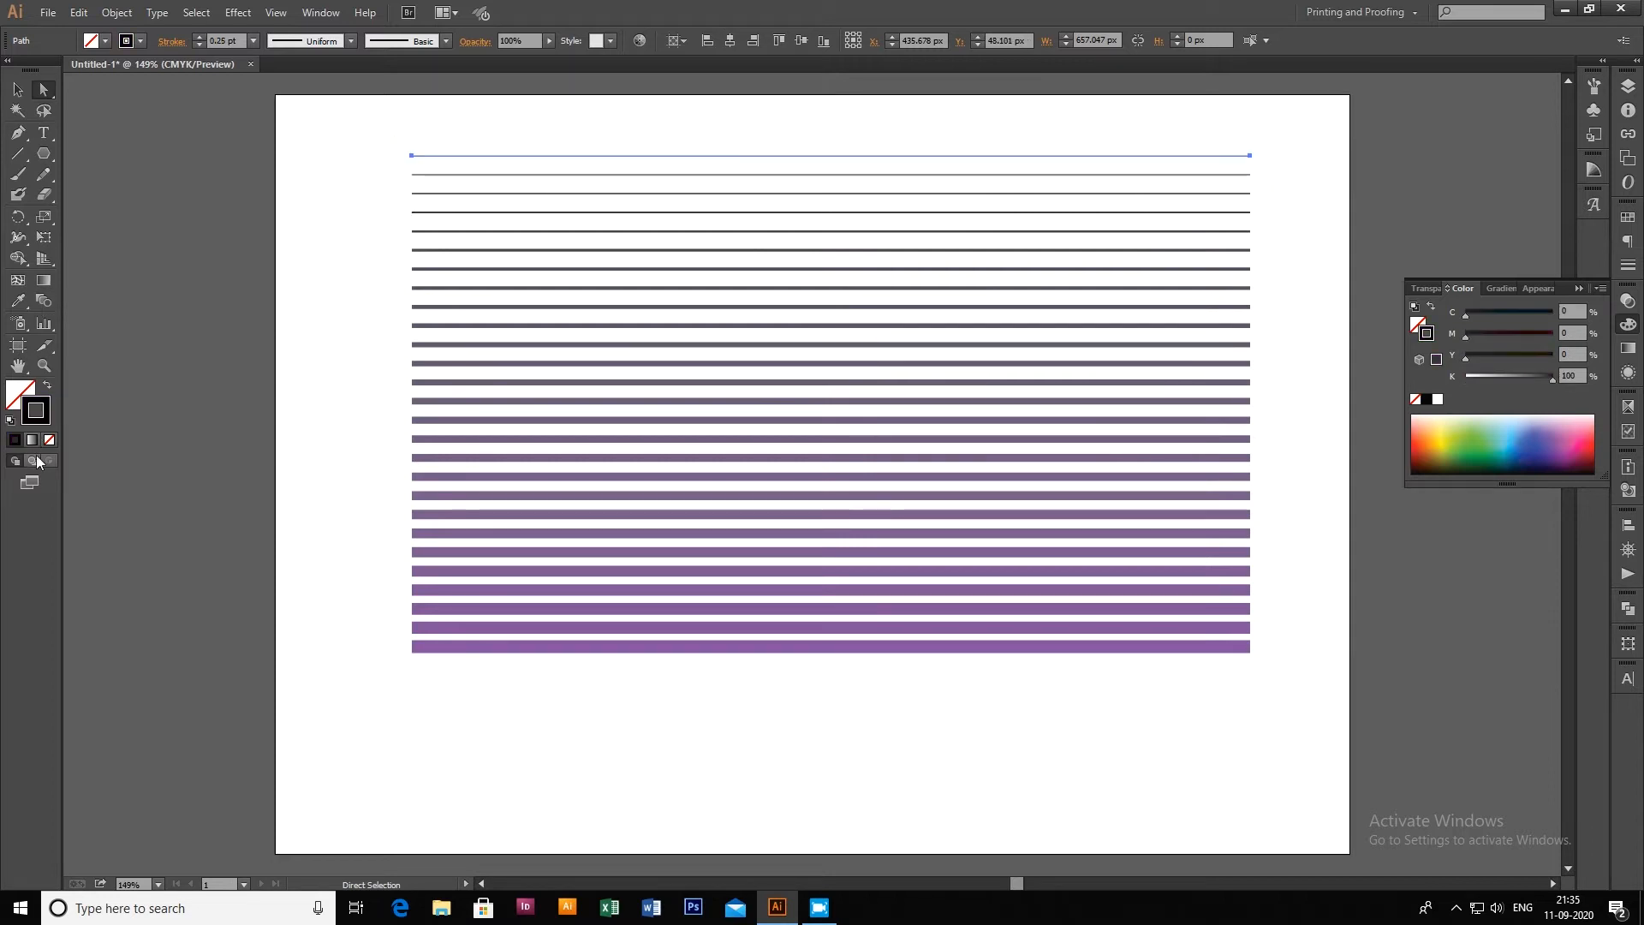
pyautogui.doubleClick(43, 422)
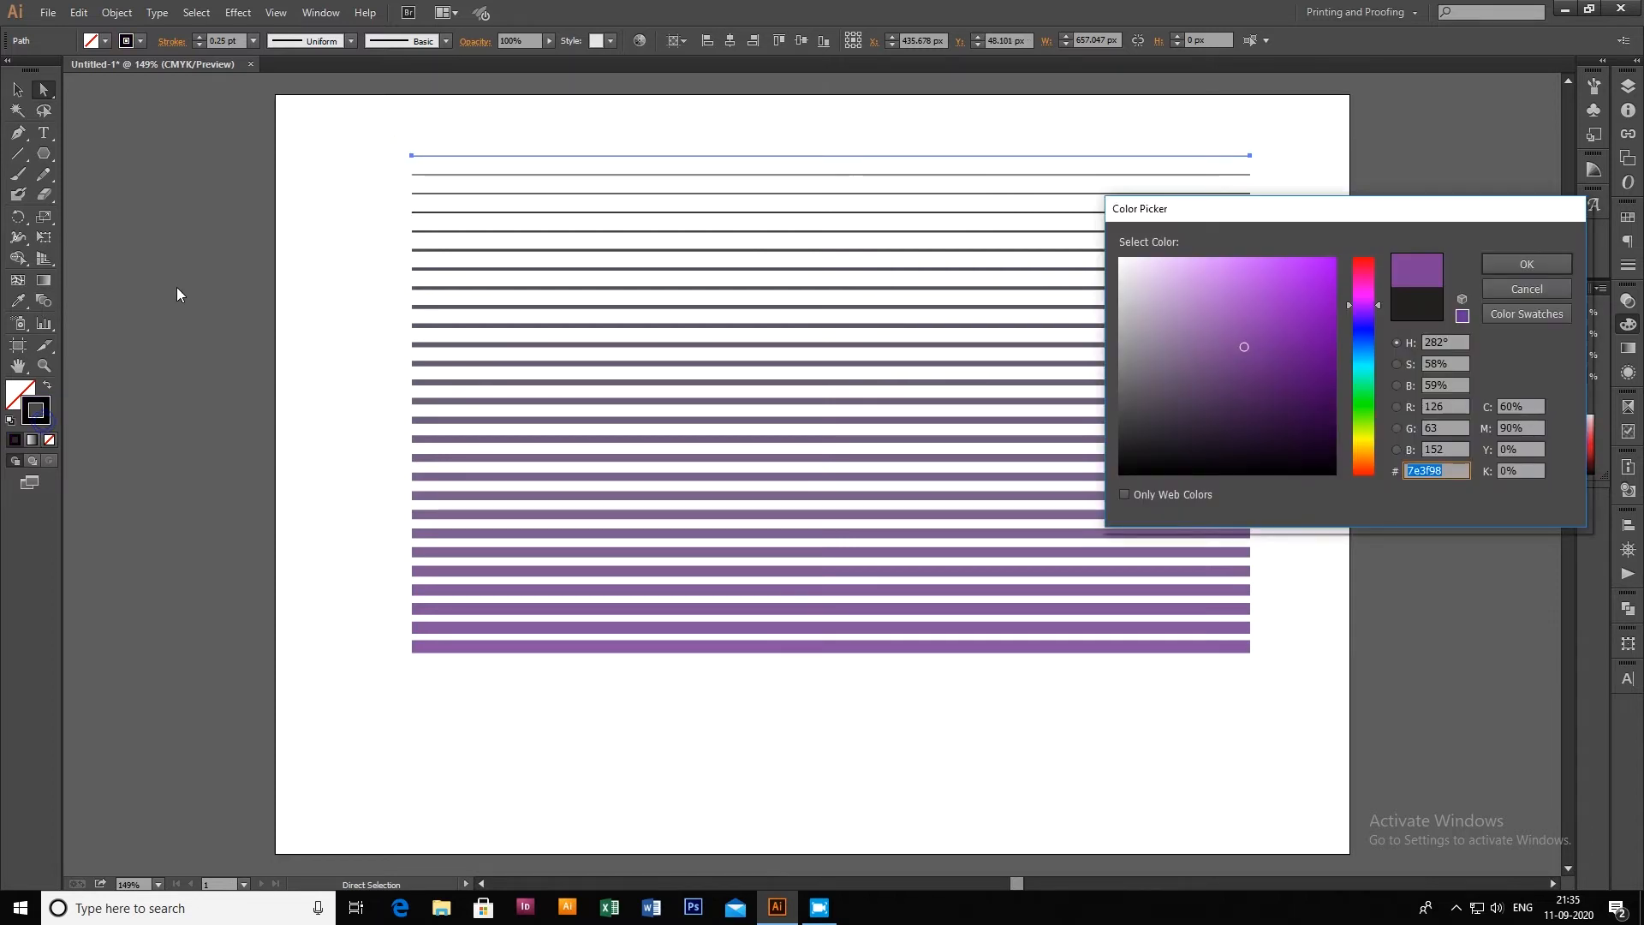
pyautogui.click(1373, 343)
pyautogui.moveTo(1371, 340); pyautogui.dragTo(1370, 360)
pyautogui.click(1524, 266)
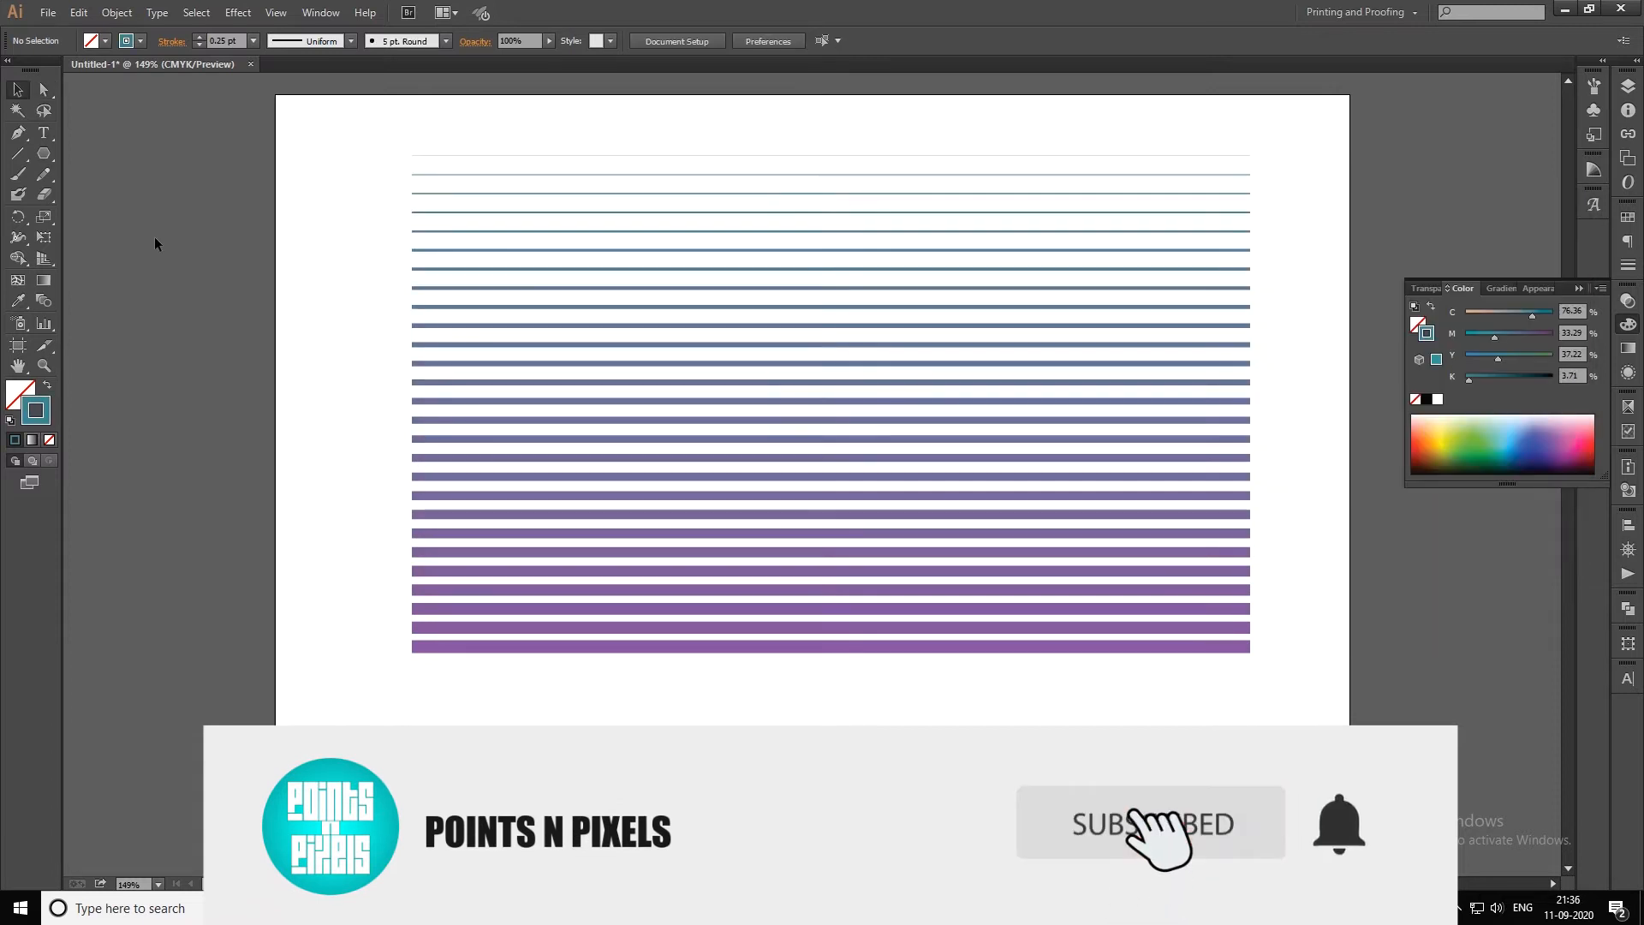
# Set the coloured line blend's spacing to Smooth Color with Preview on
pyautogui.moveTo(382, 448); pyautogui.dragTo(531, 664)
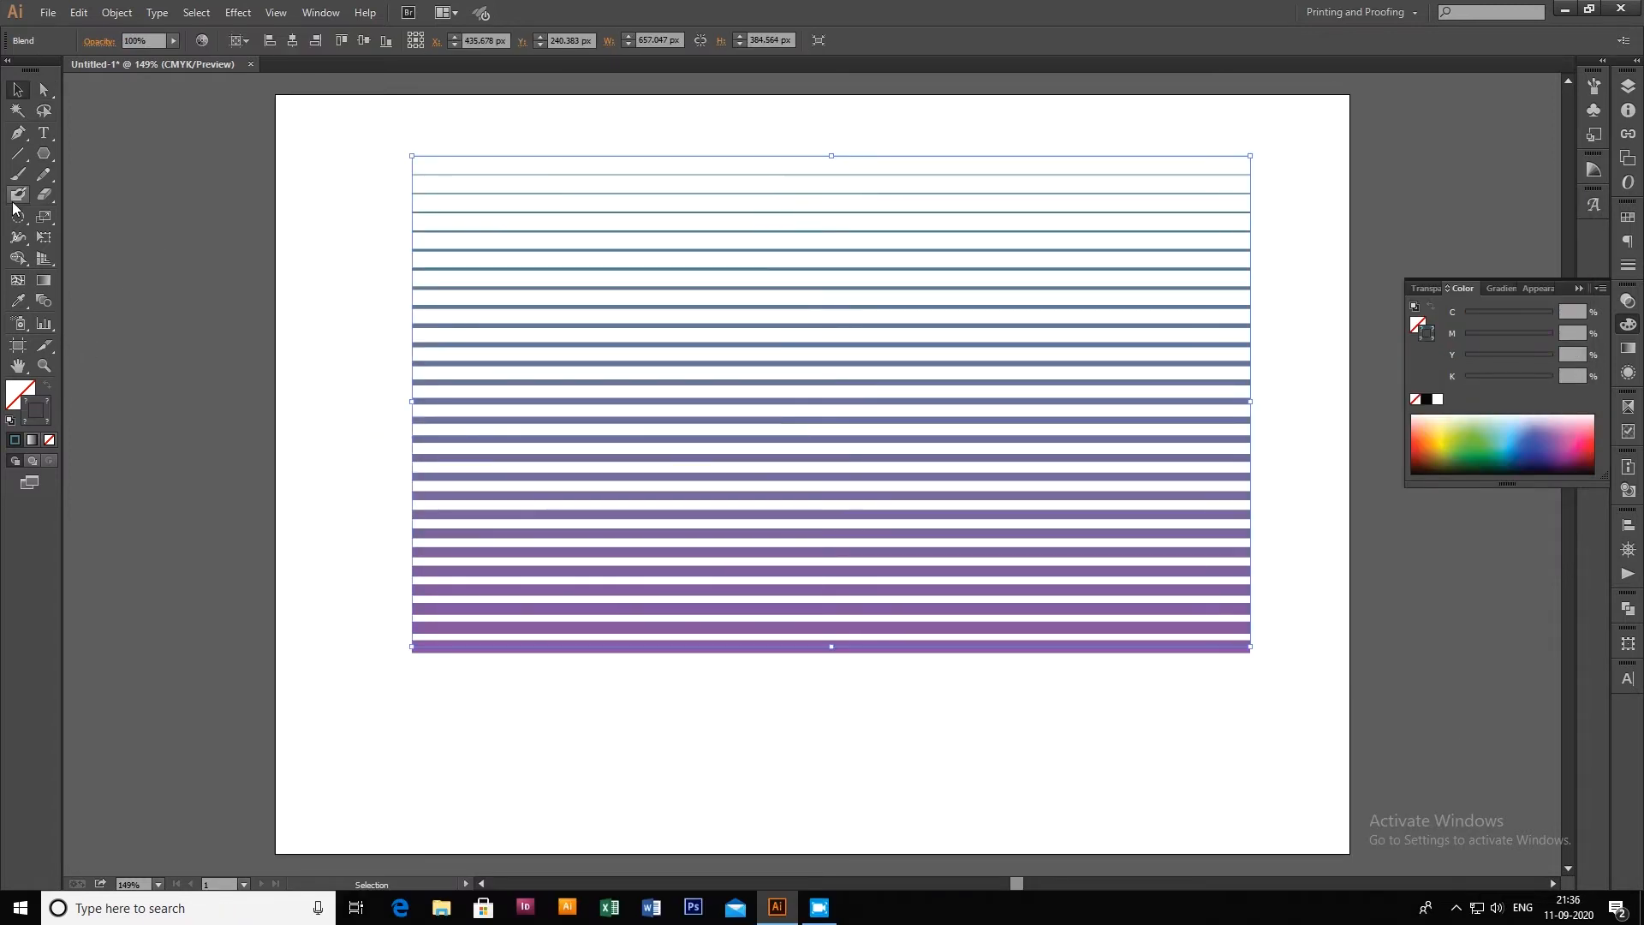
pyautogui.doubleClick(43, 300)
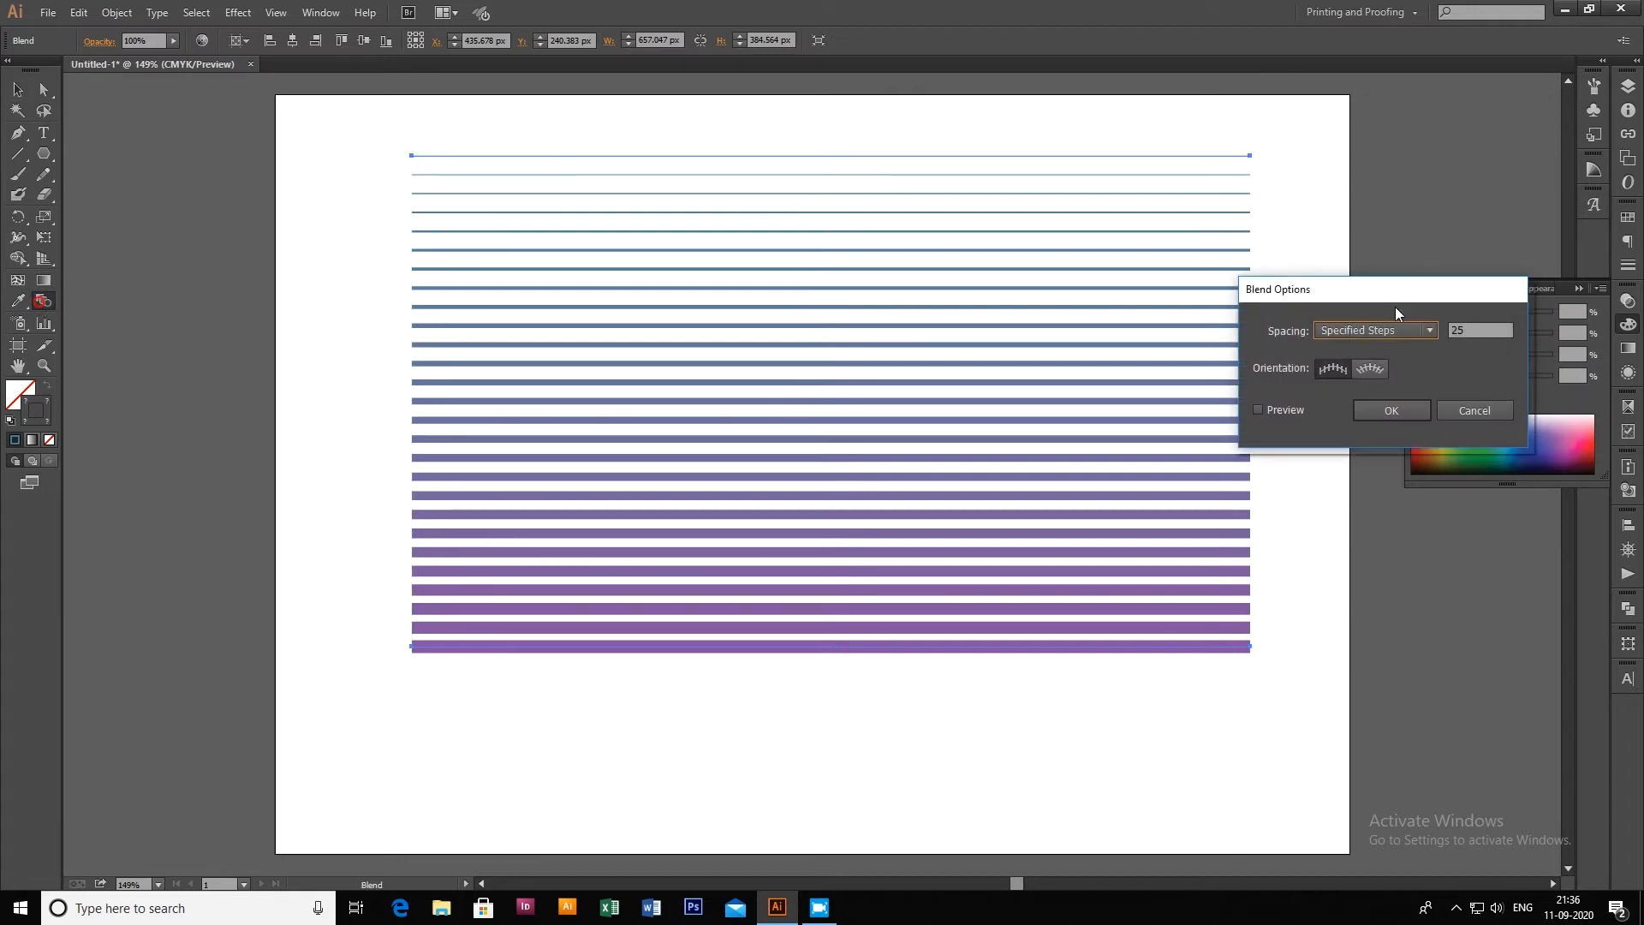
pyautogui.click(1406, 327)
pyautogui.click(1405, 346)
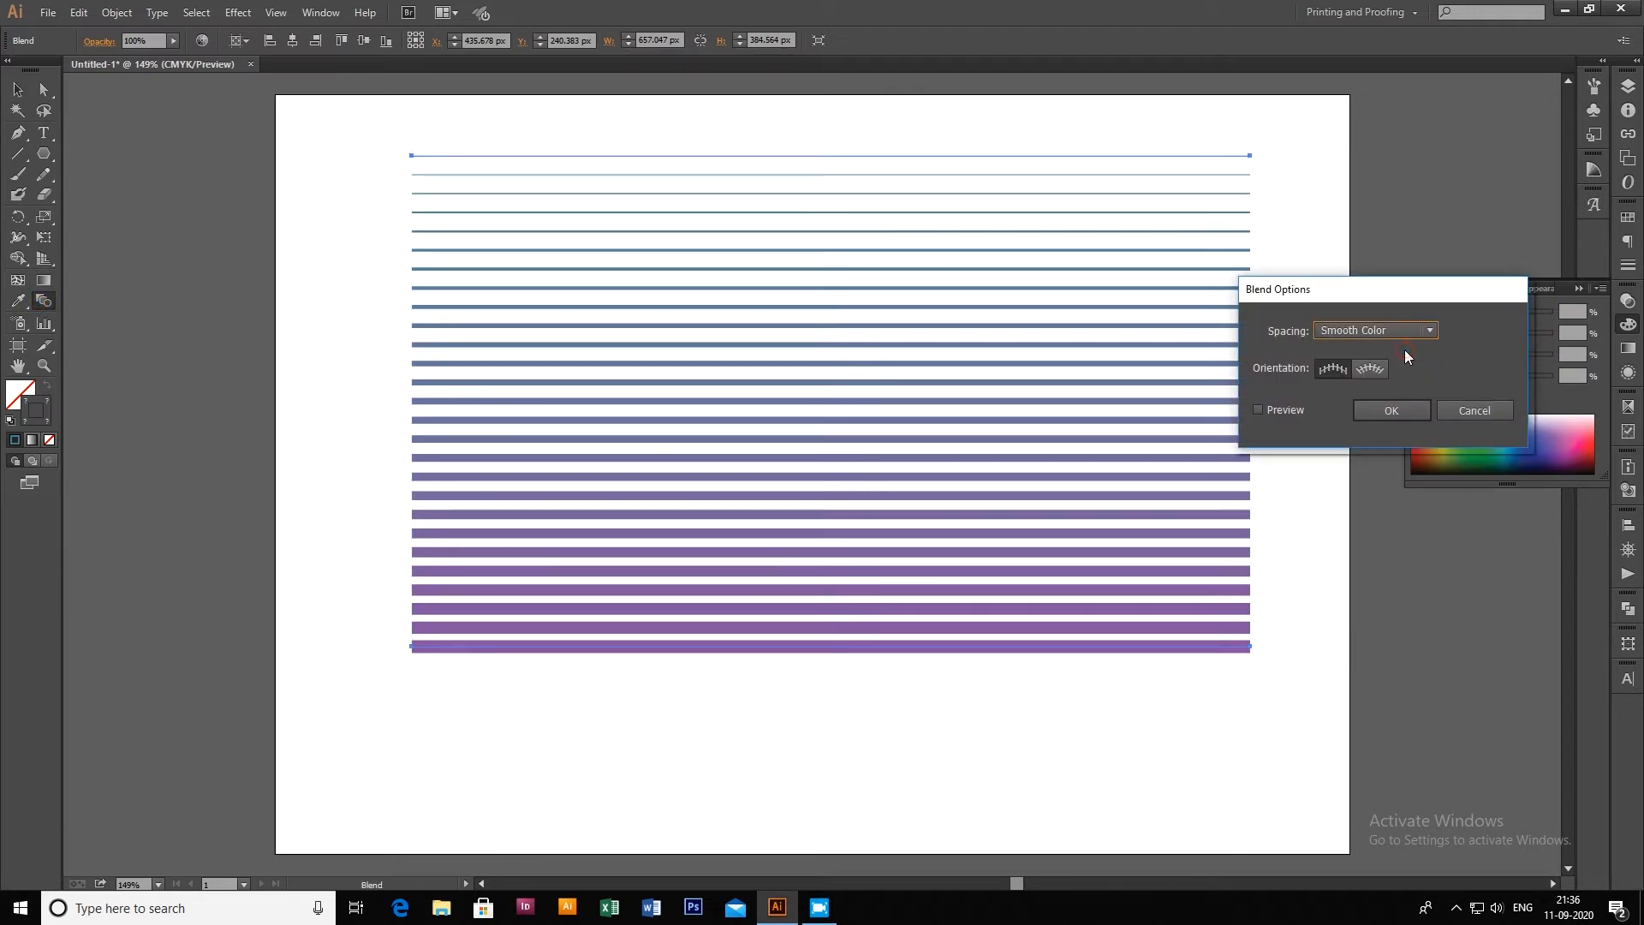
pyautogui.click(1257, 410)
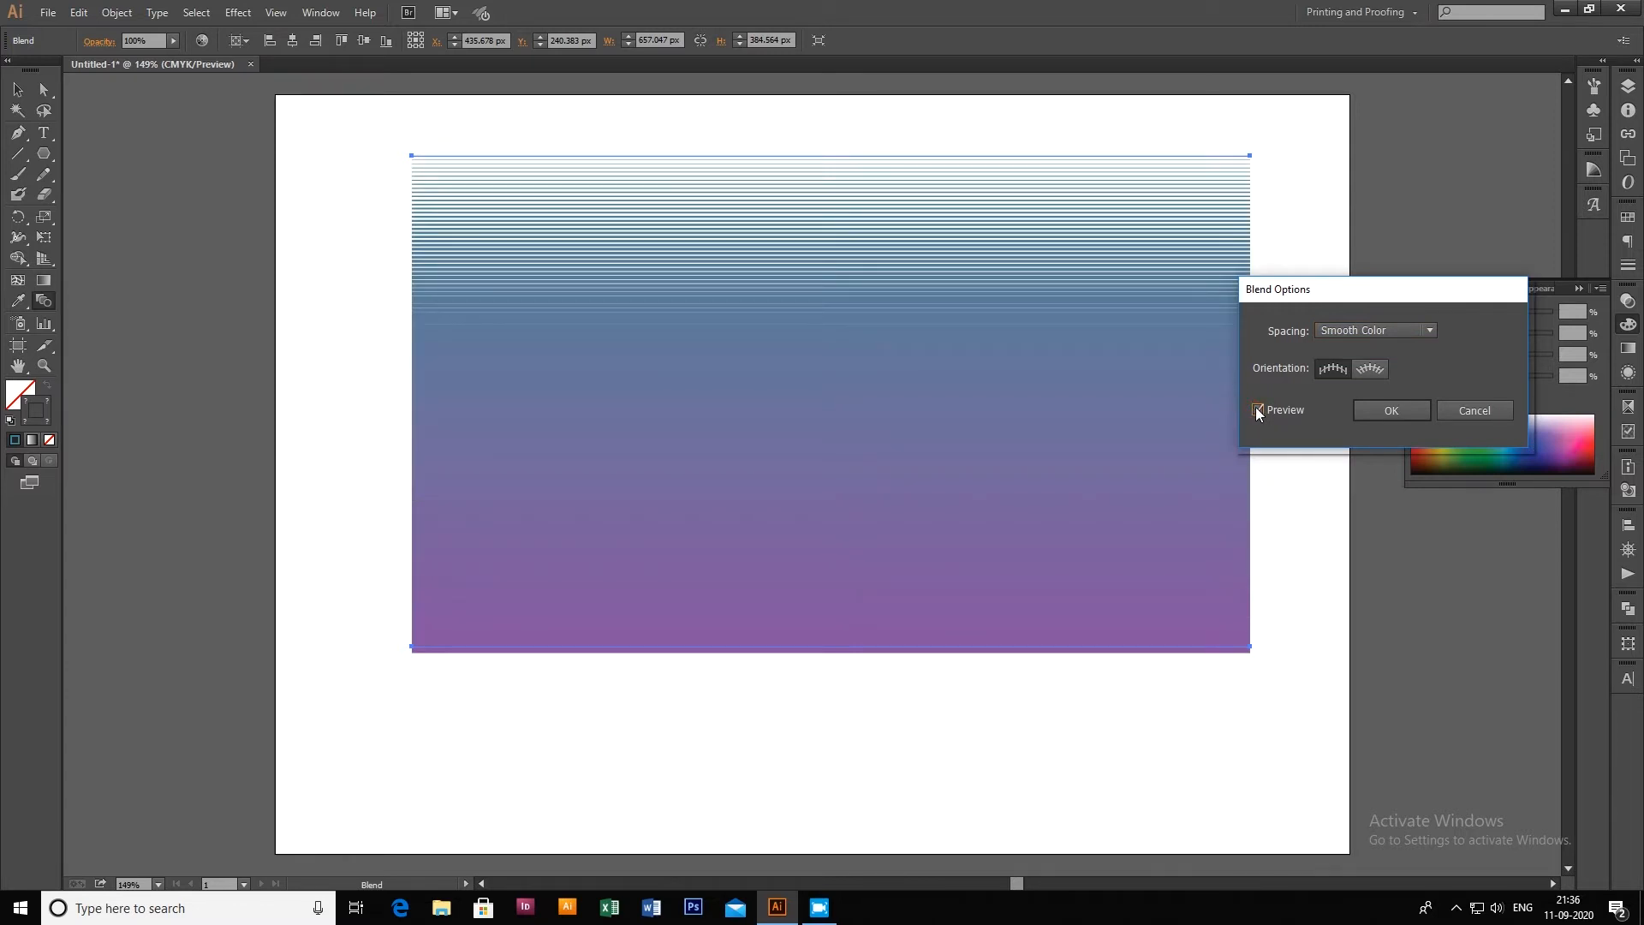
# Preview the line blend with Specified Steps at 25, followed by Specified Distance at 4 px
pyautogui.click(1385, 327)
pyautogui.click(1386, 362)
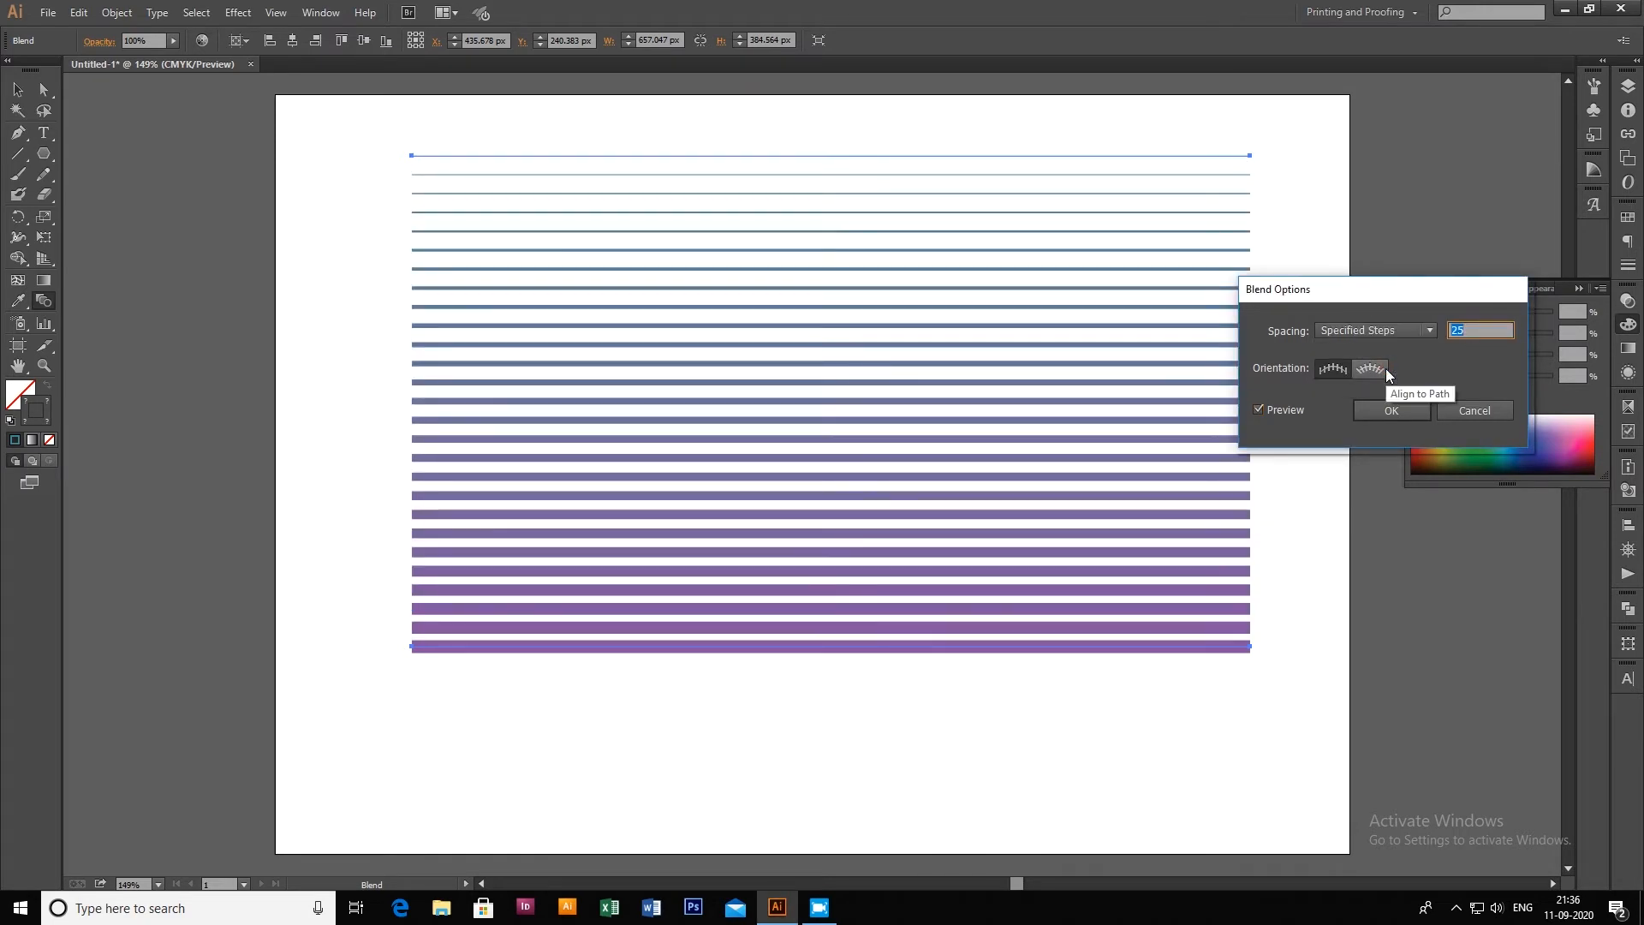
pyautogui.click(1394, 328)
pyautogui.click(1388, 385)
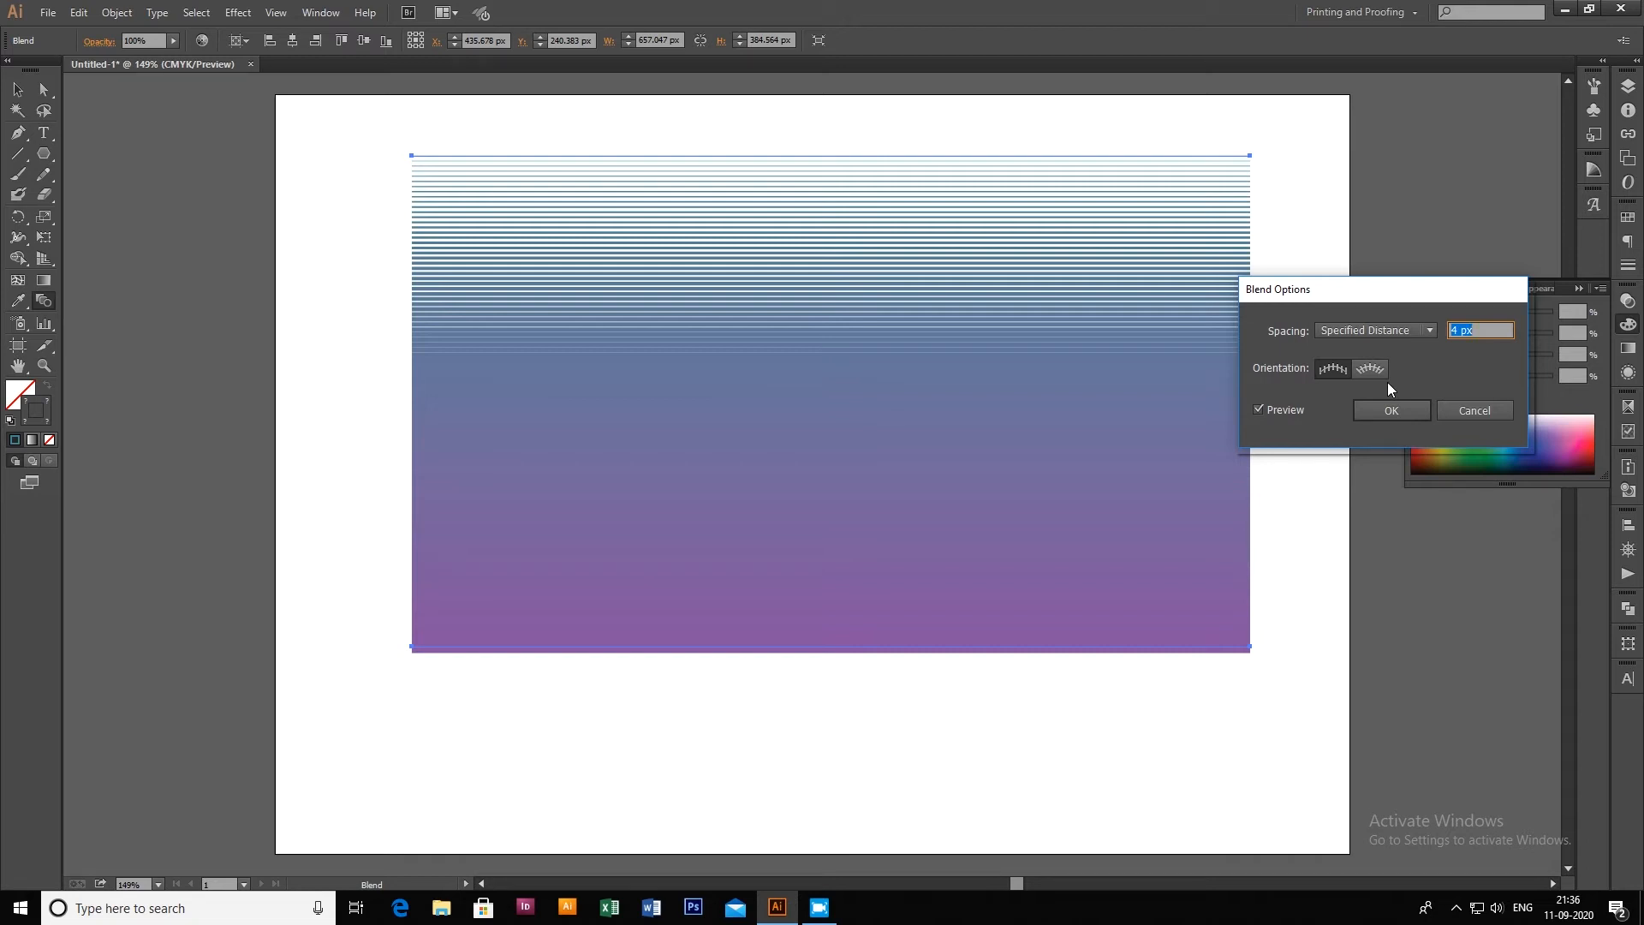
# Draw a hexagon about 320 px wide and move it to the upper middle of the empty artboard
pyautogui.click(45, 155)
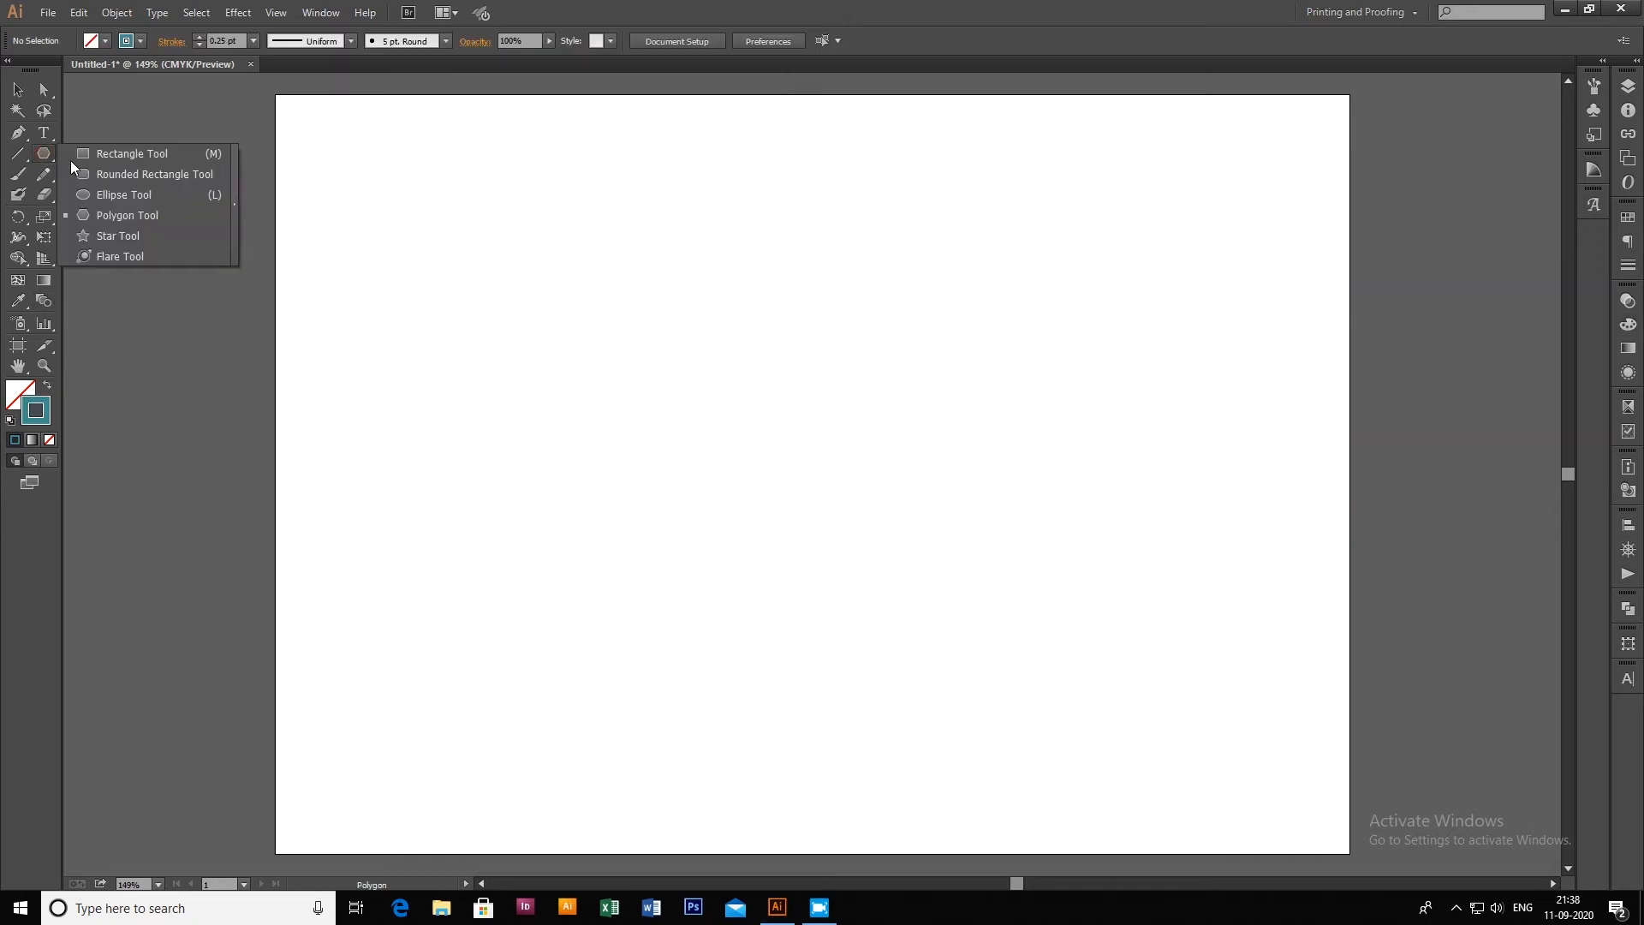
pyautogui.click(129, 215)
pyautogui.moveTo(668, 192); pyautogui.dragTo(785, 360)
pyautogui.press('v')
pyautogui.moveTo(829, 272); pyautogui.dragTo(958, 367)
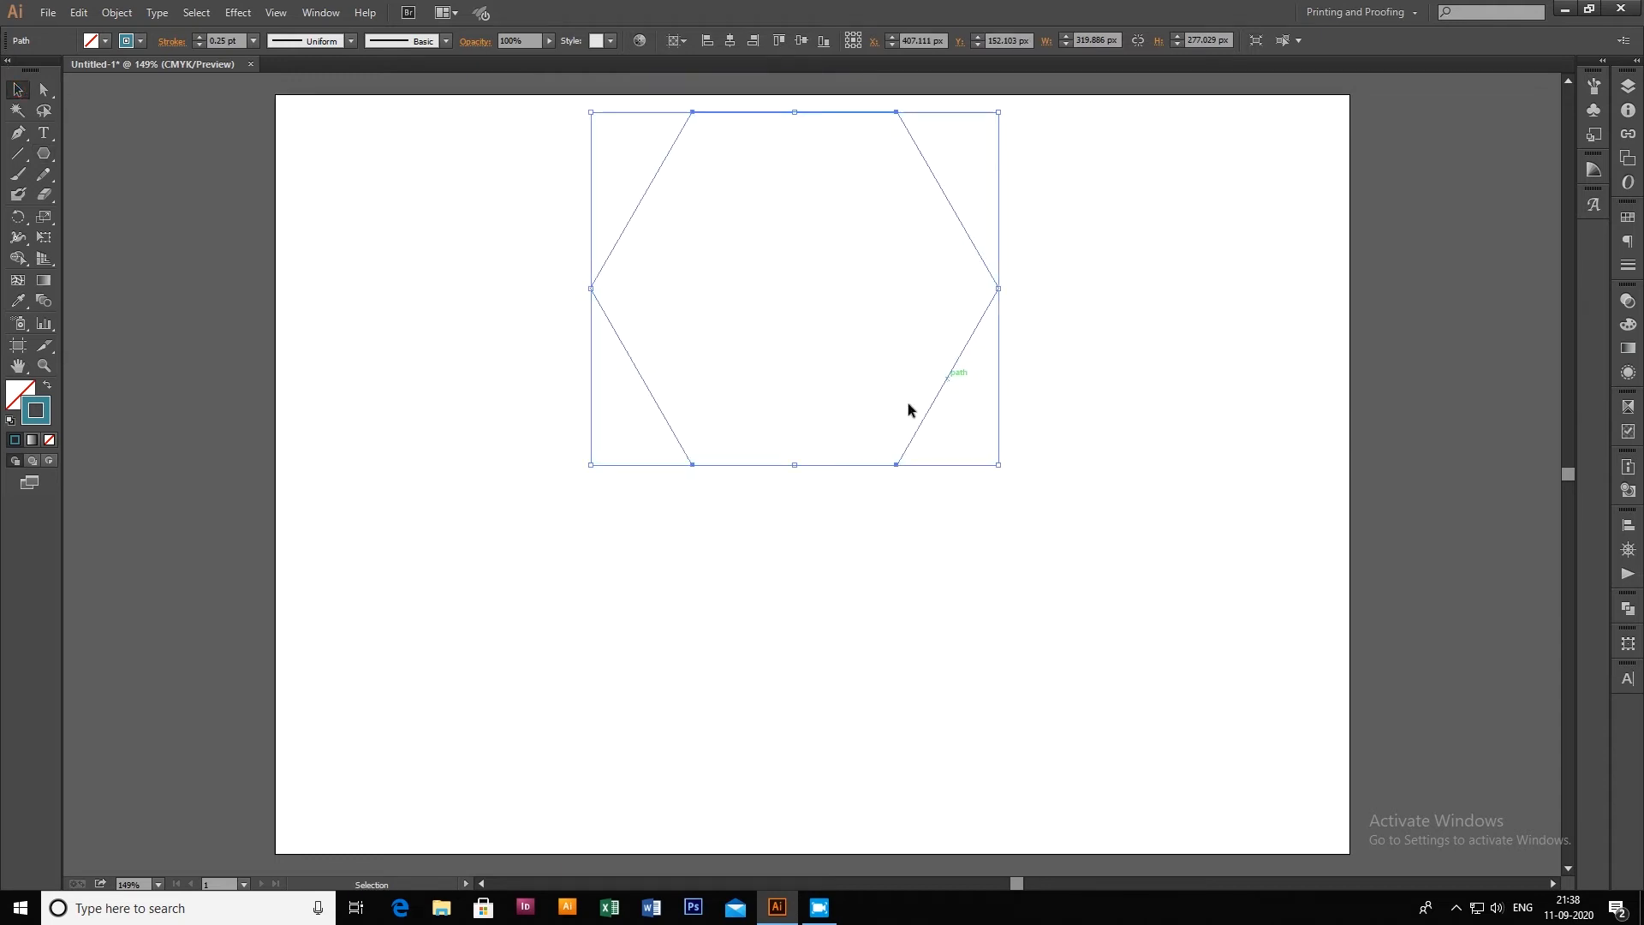
# Shrink the hexagon to about 142 px wide, centre it horizontally near the artboard's upper edge, and set its stroke to 1 pt
pyautogui.moveTo(799, 466); pyautogui.dragTo(800, 269)
pyautogui.click(469, 294)
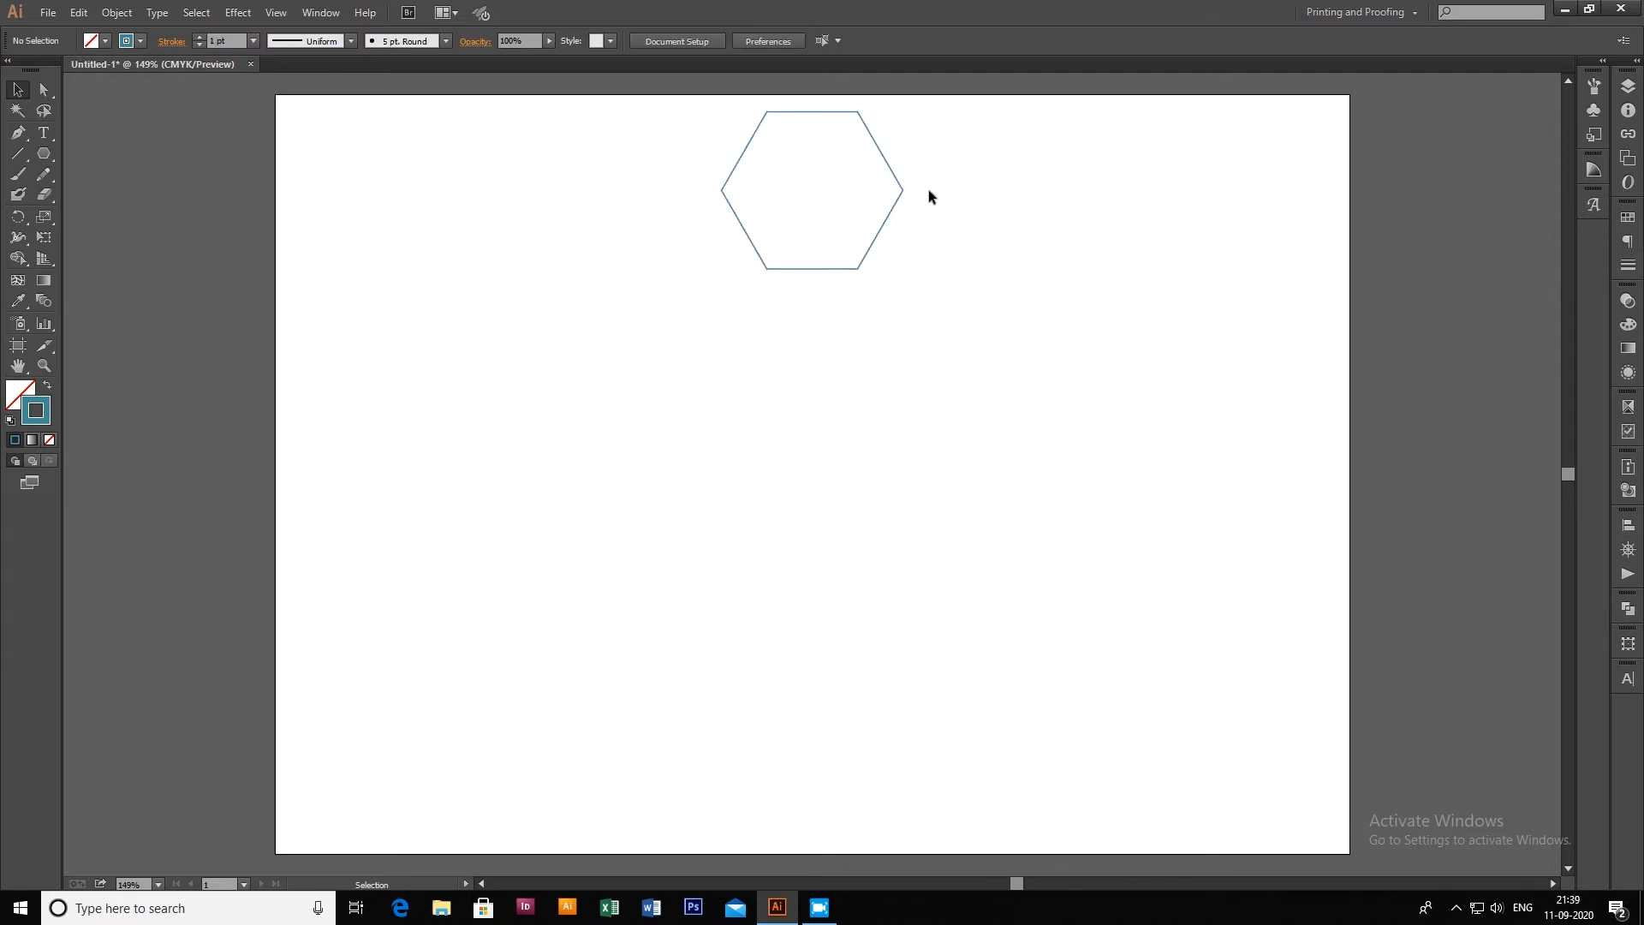
pyautogui.moveTo(876, 125); pyautogui.dragTo(964, 192)
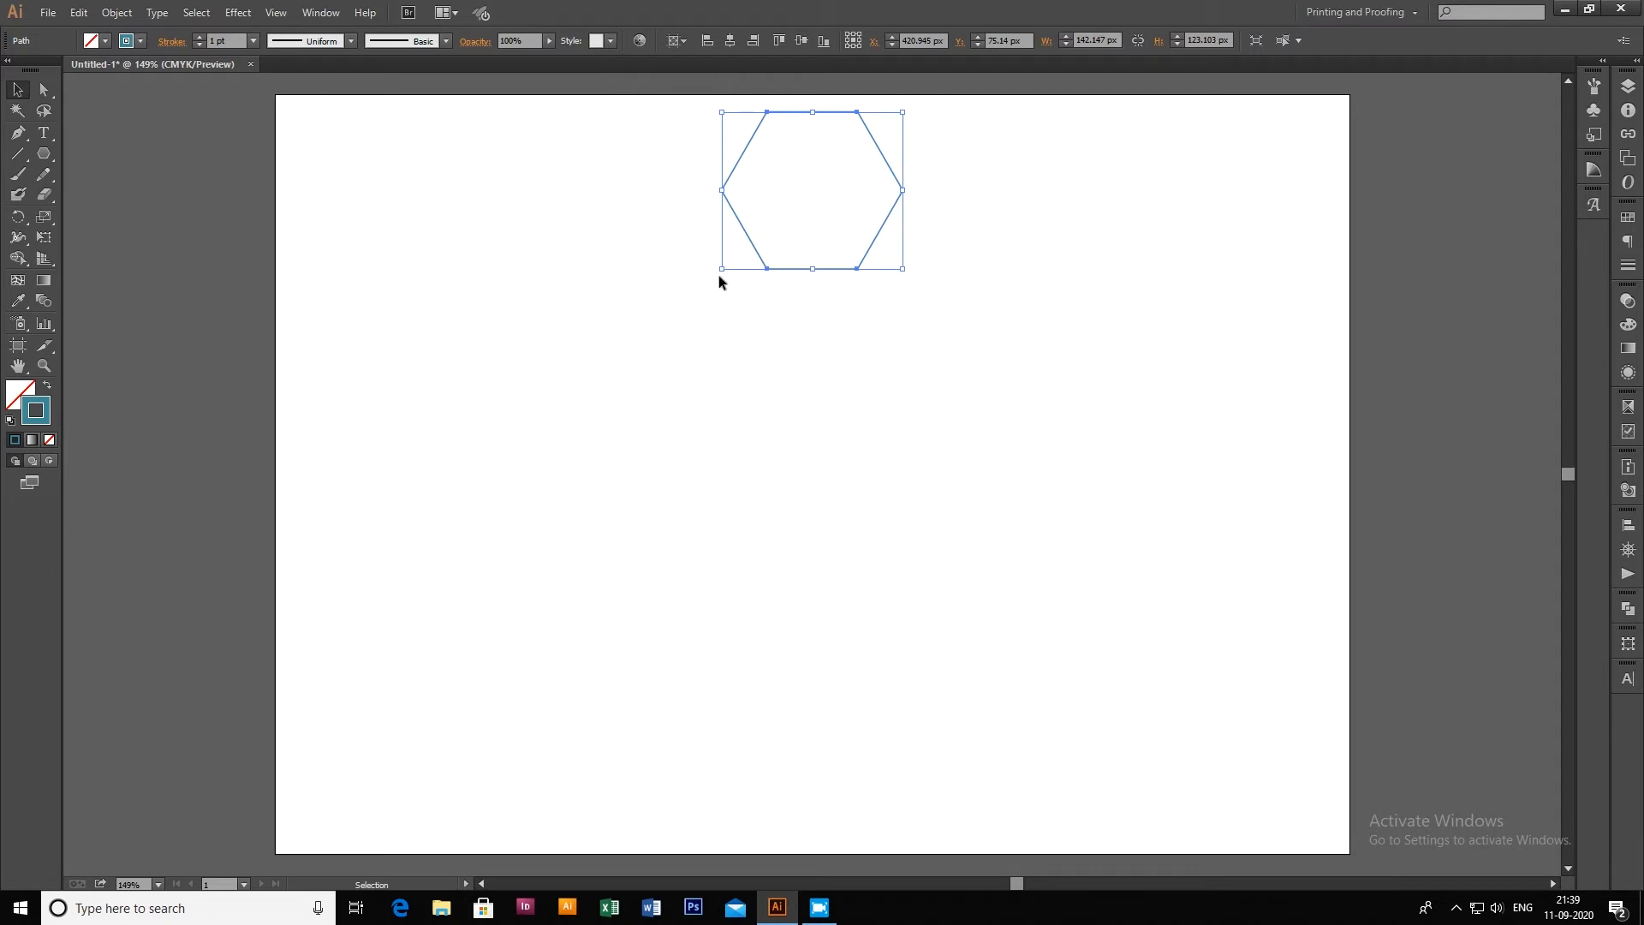
# Rotate copies of the hexagon in 90° increments about a point below it to form a ring of four hexagons
pyautogui.click(18, 216)
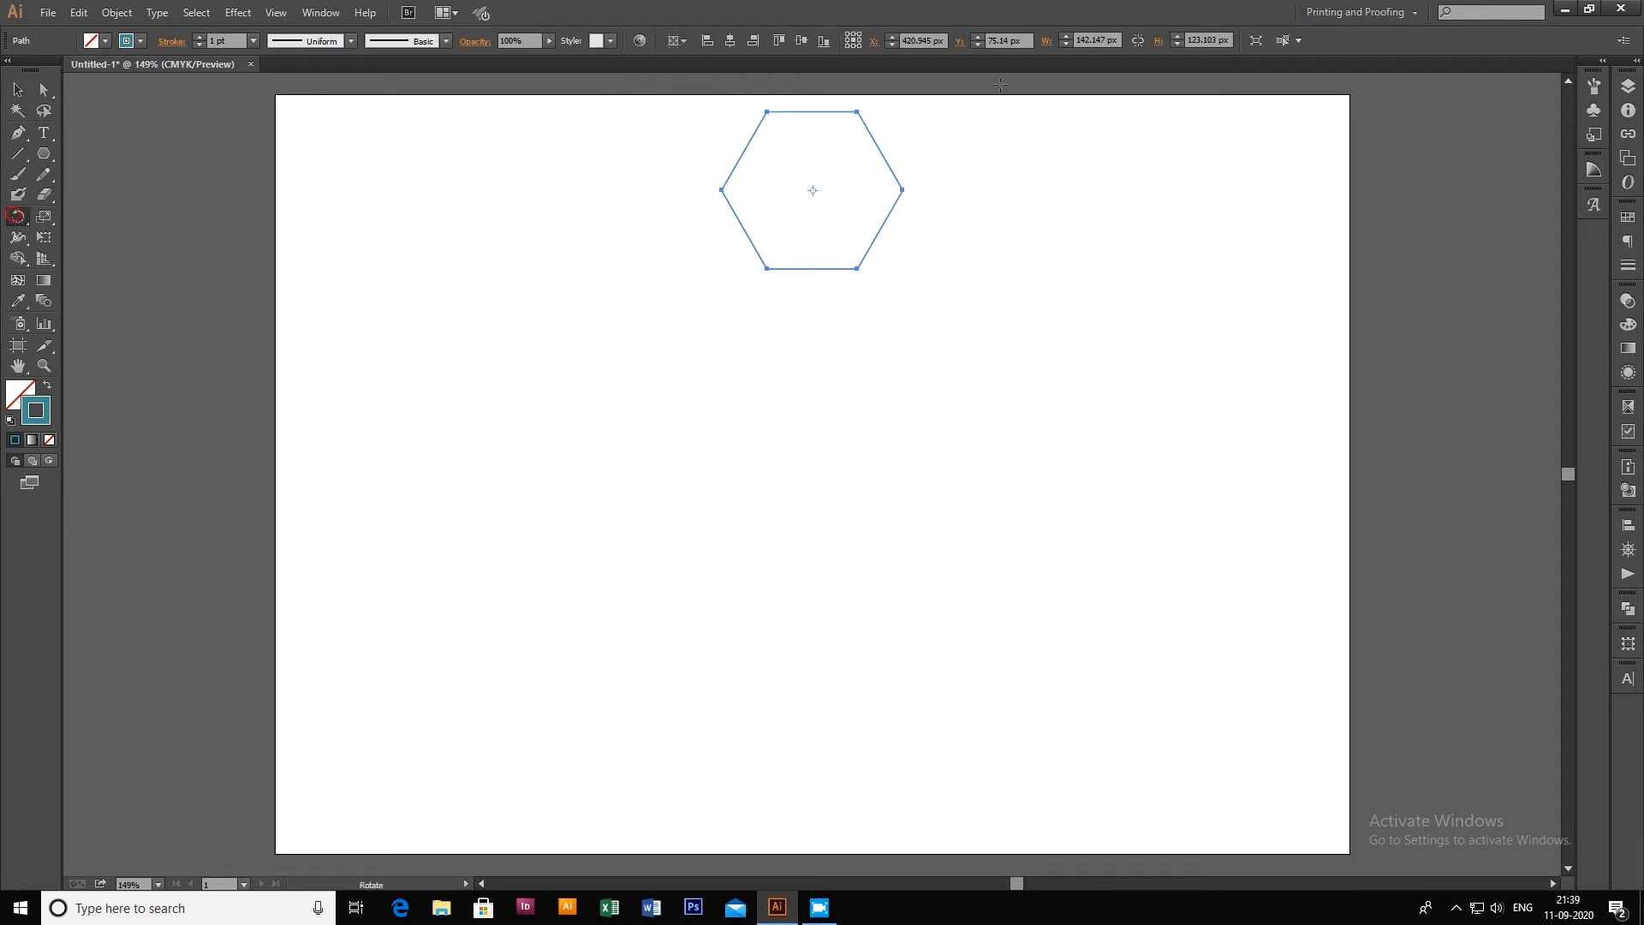
pyautogui.click(811, 268)
pyautogui.click(819, 383)
pyautogui.moveTo(856, 112); pyautogui.dragTo(1065, 429)
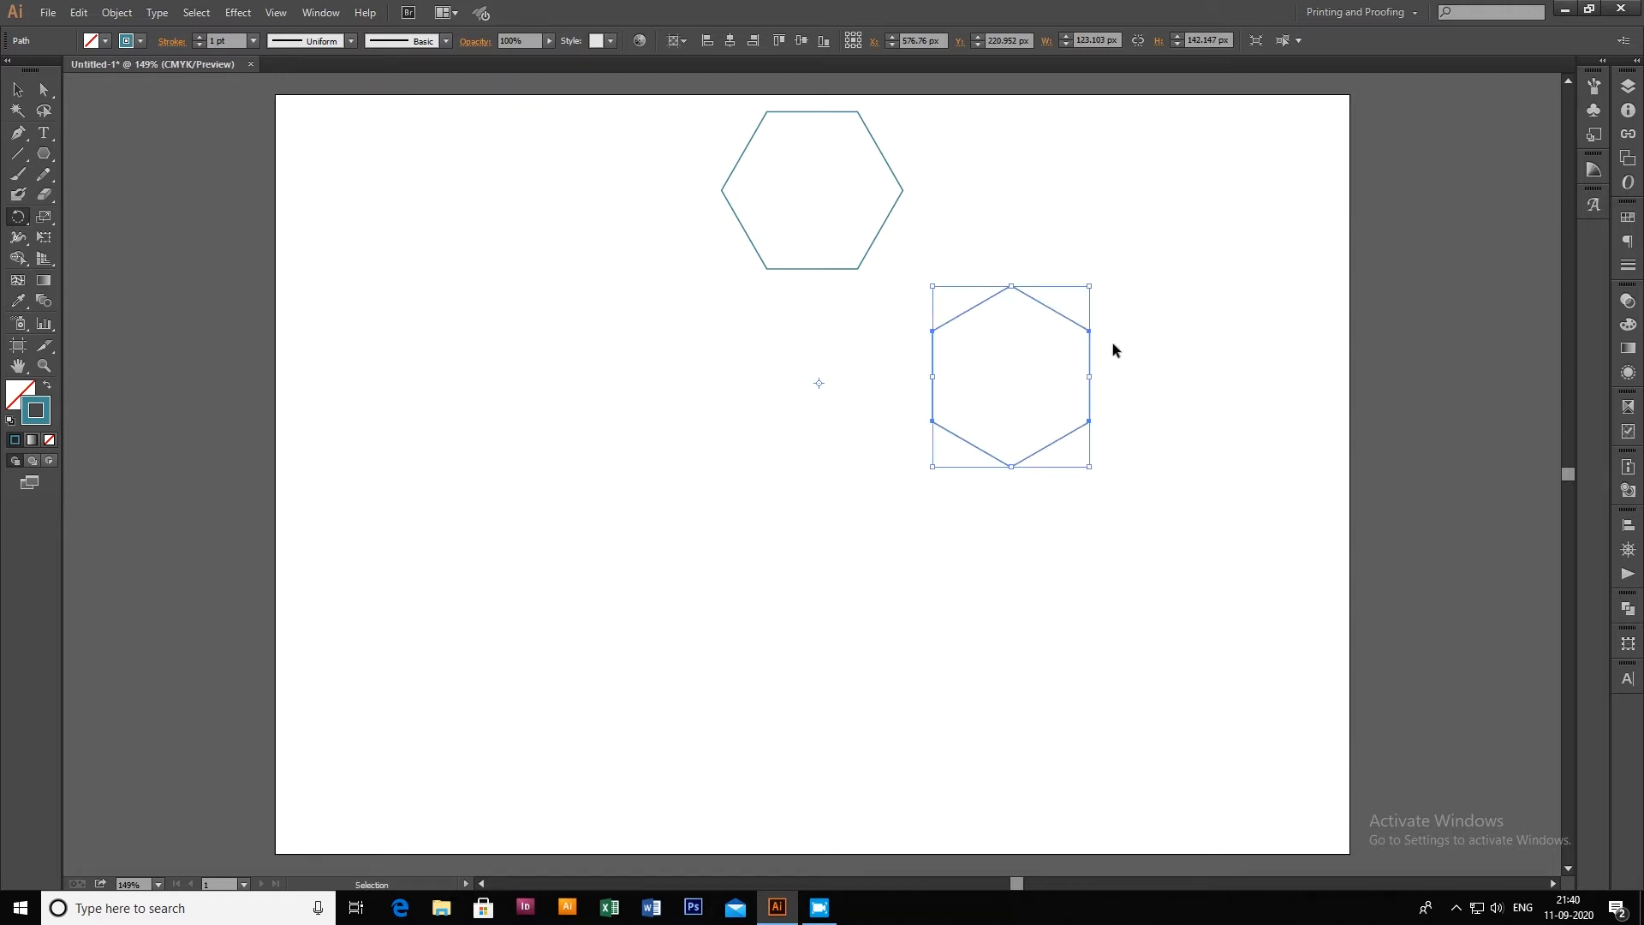
pyautogui.hotkey('ctrl', 'd')
pyautogui.hotkey('ctrl', 'd')
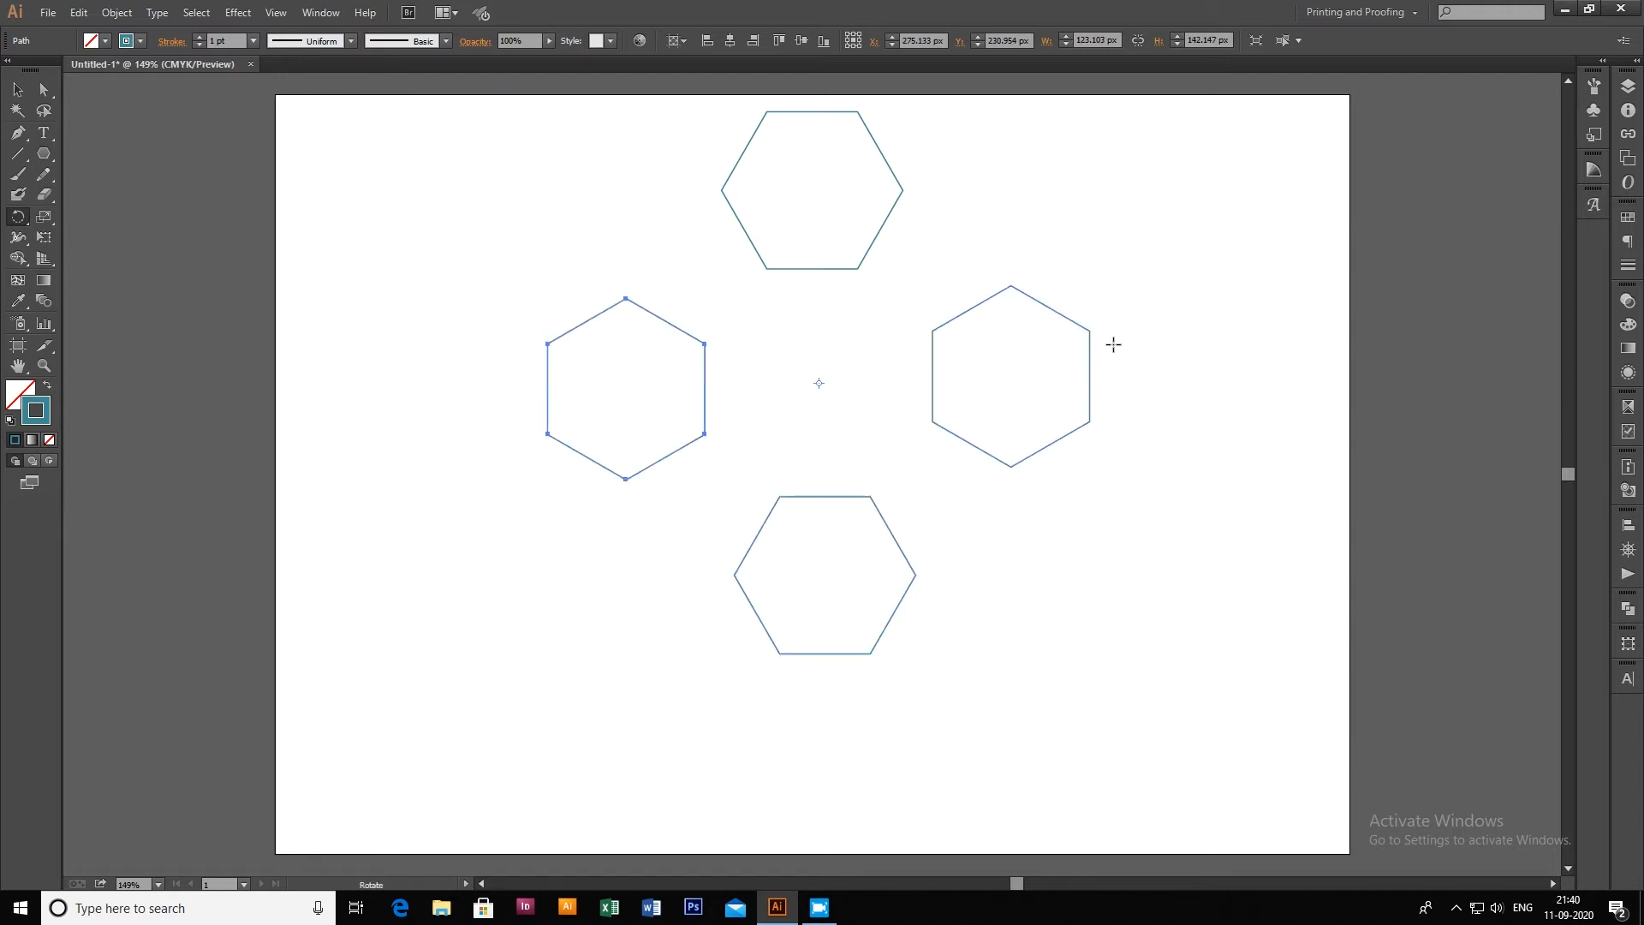
pyautogui.hotkey('ctrl', 'd')
pyautogui.press('v')
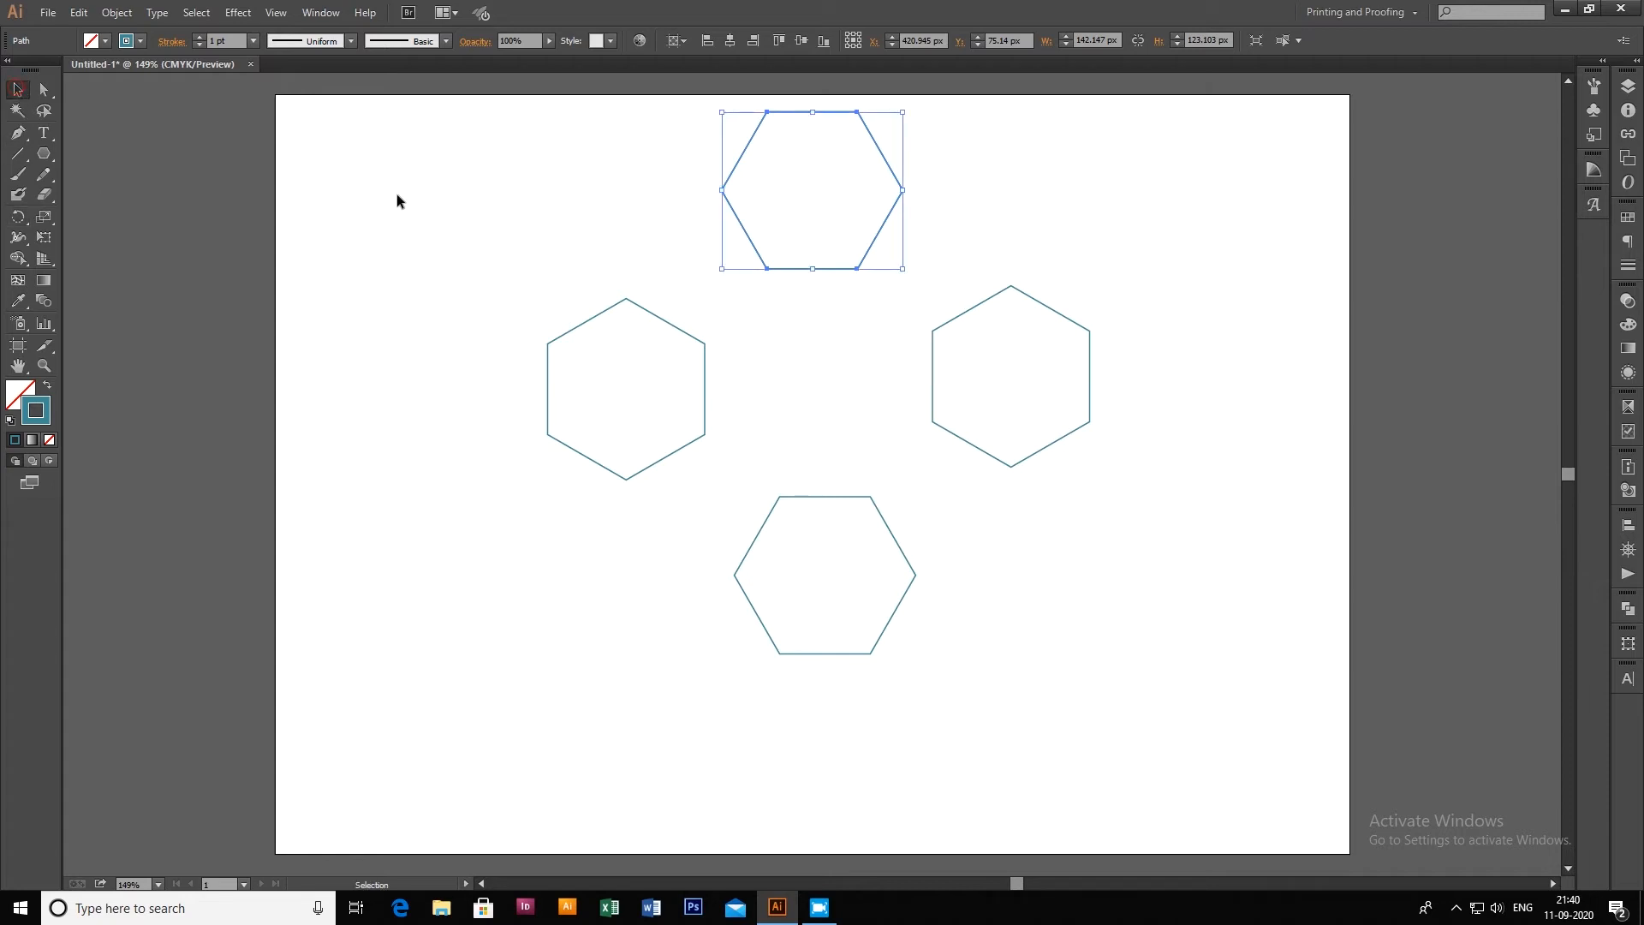
# Select all four hexagons and make a blend from them
pyautogui.moveTo(427, 125); pyautogui.dragTo(1193, 665)
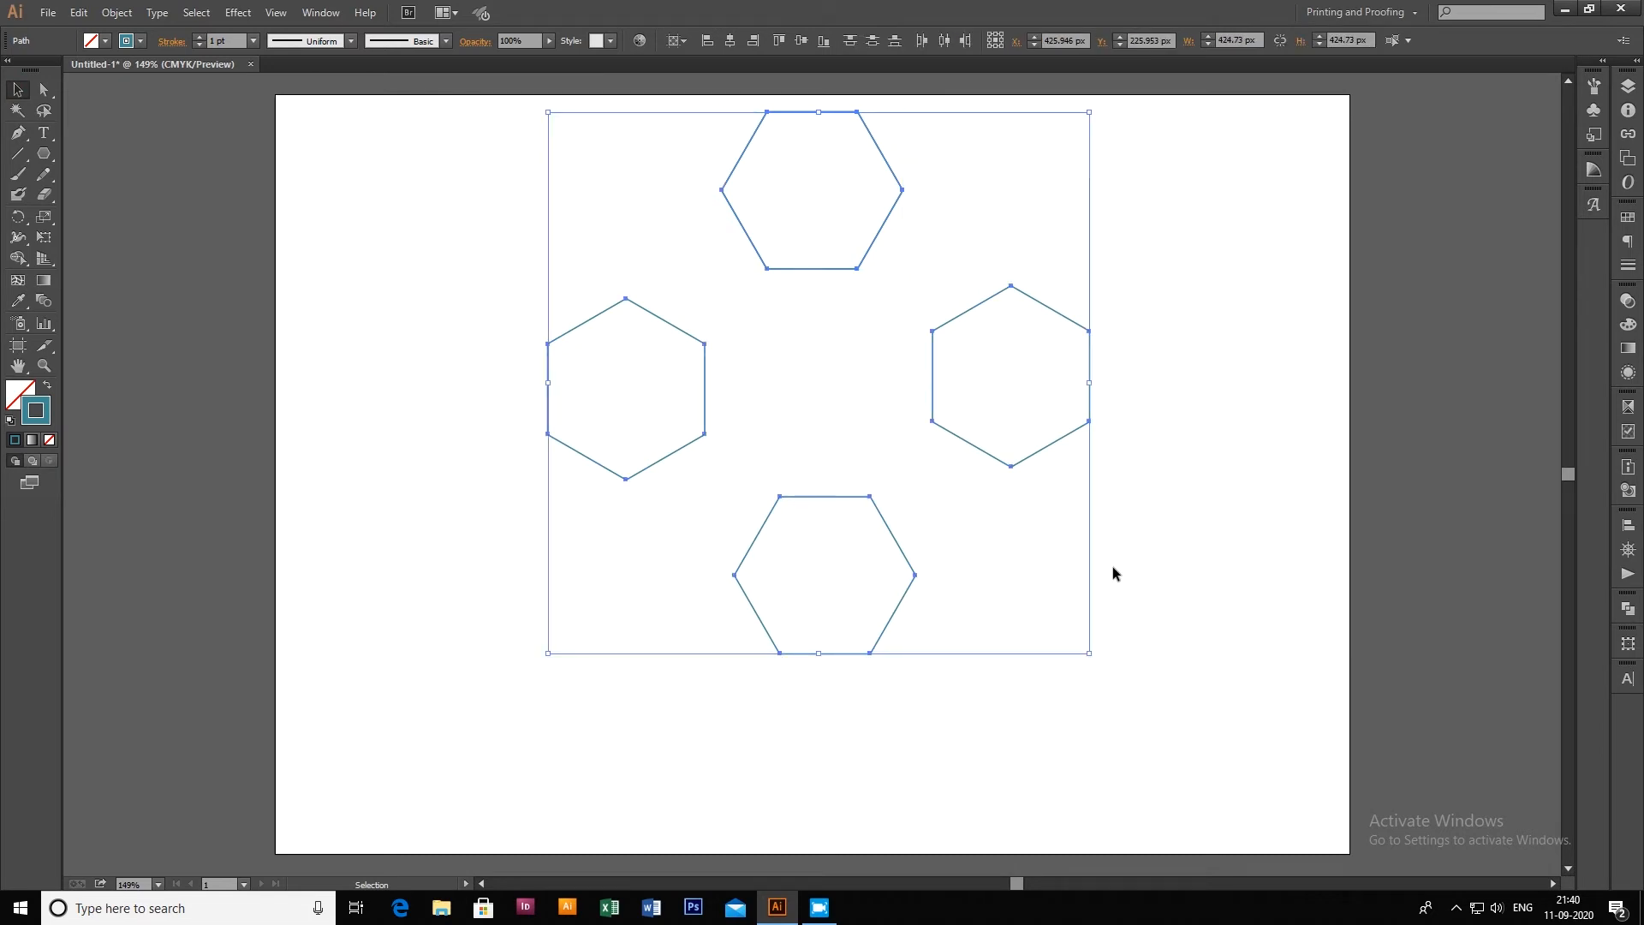
pyautogui.click(114, 12)
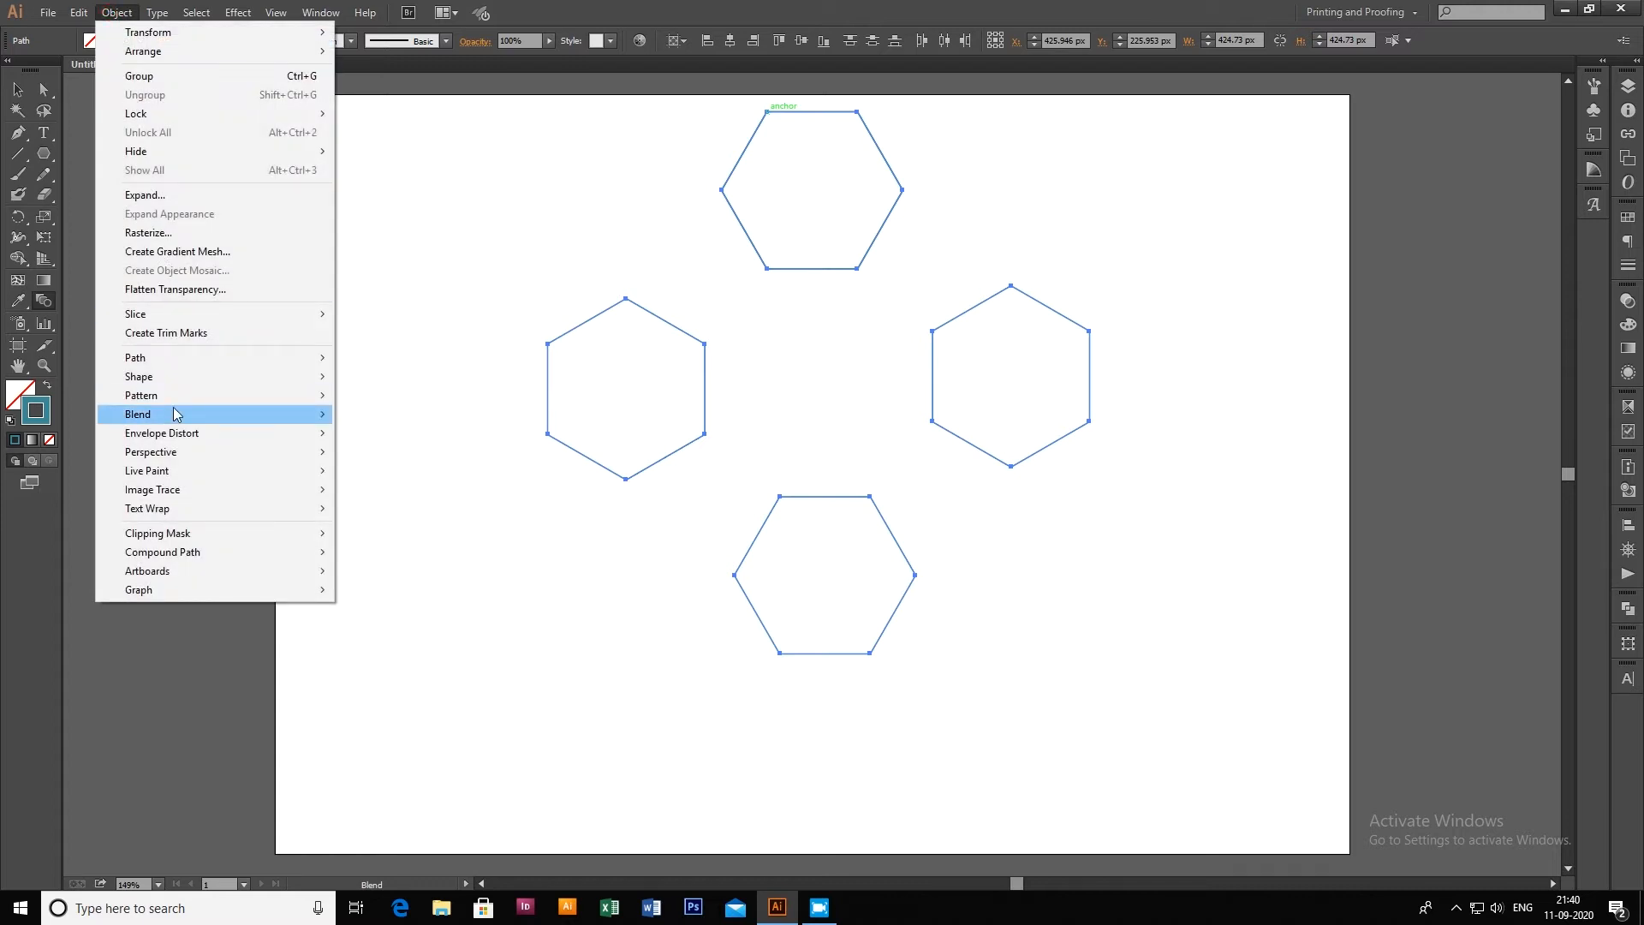
pyautogui.moveTo(176, 416)
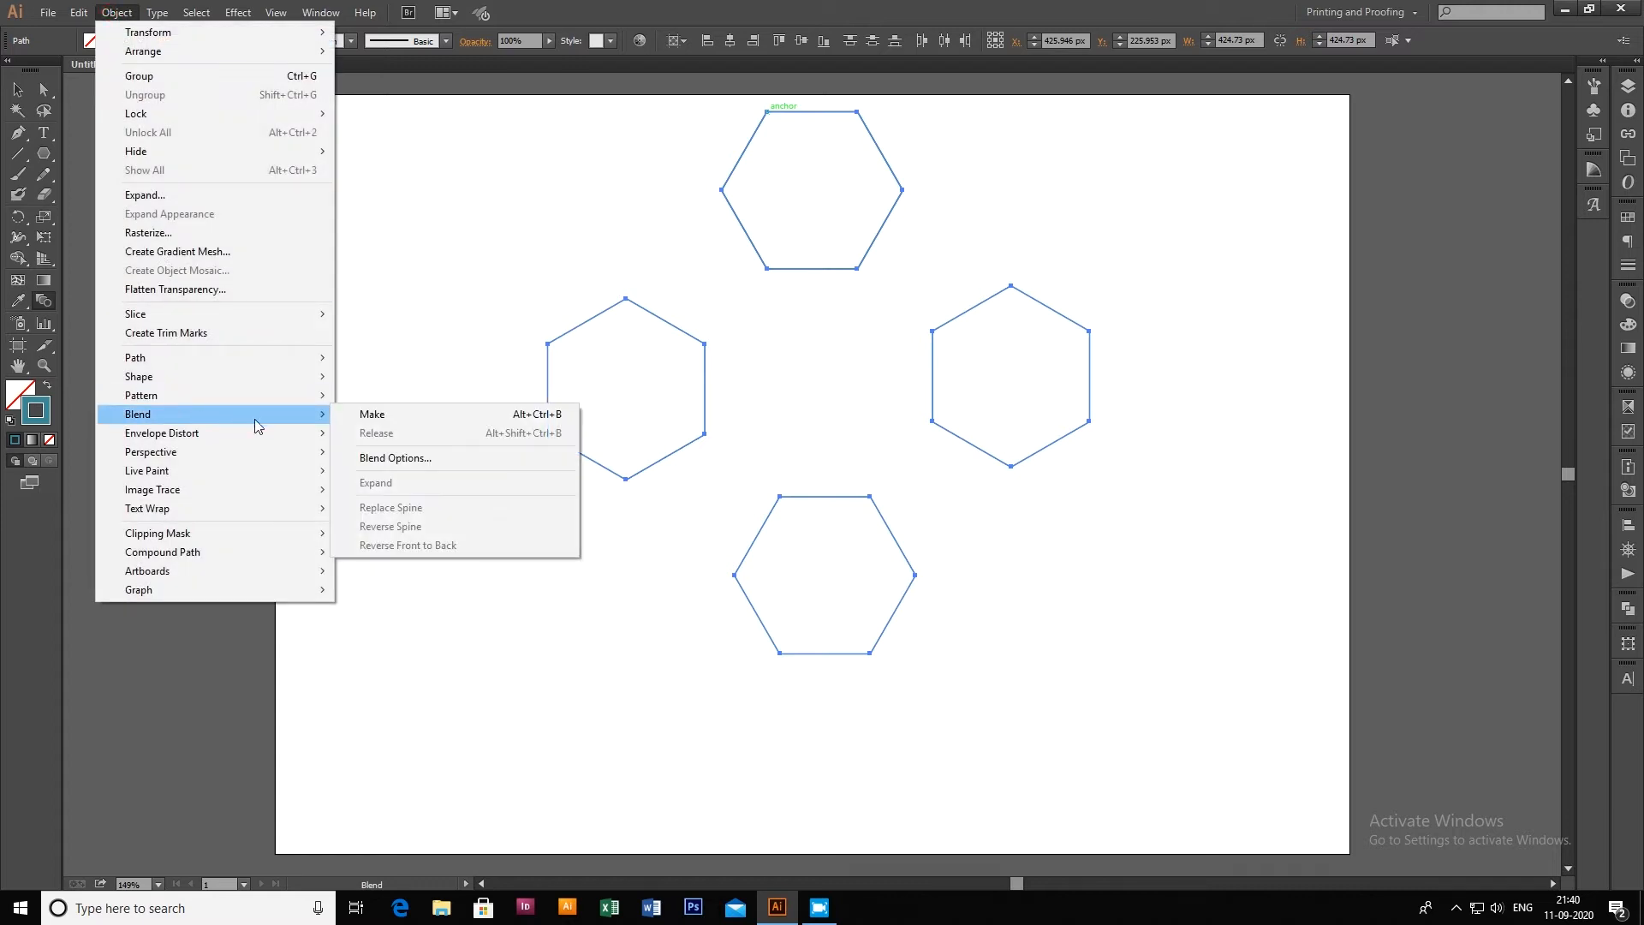
pyautogui.click(383, 415)
# Set the hexagon blend's spacing to Specified Steps at 75 with Preview on, and apply it
pyautogui.click(120, 14)
pyautogui.moveTo(171, 414)
pyautogui.click(393, 456)
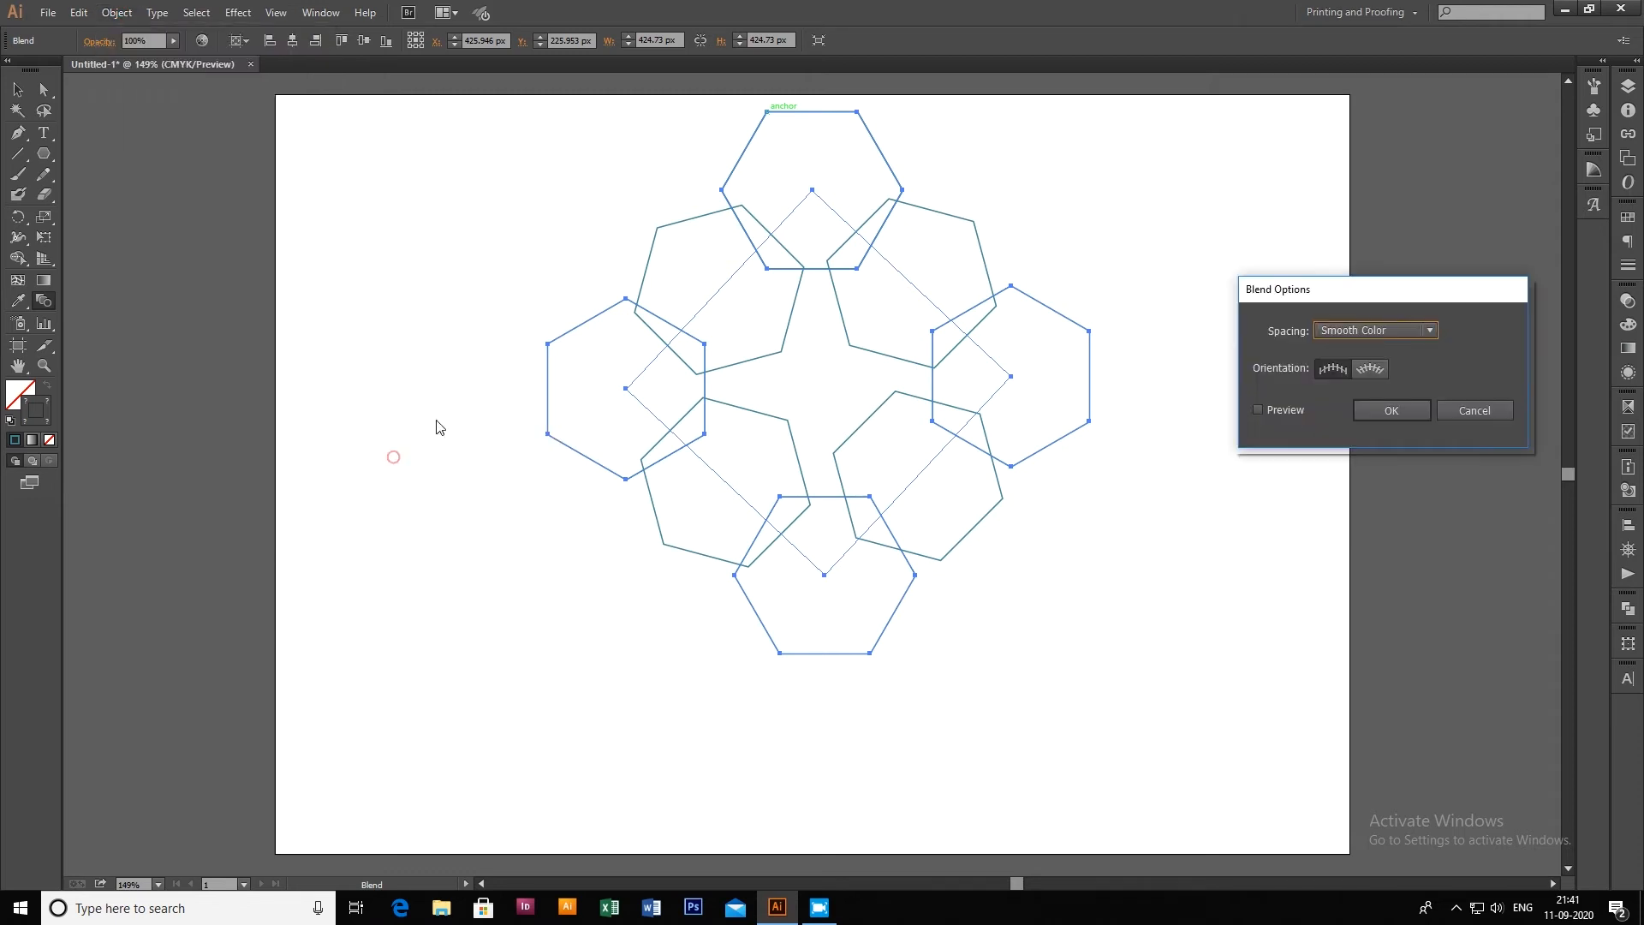
pyautogui.click(1413, 334)
pyautogui.click(1406, 366)
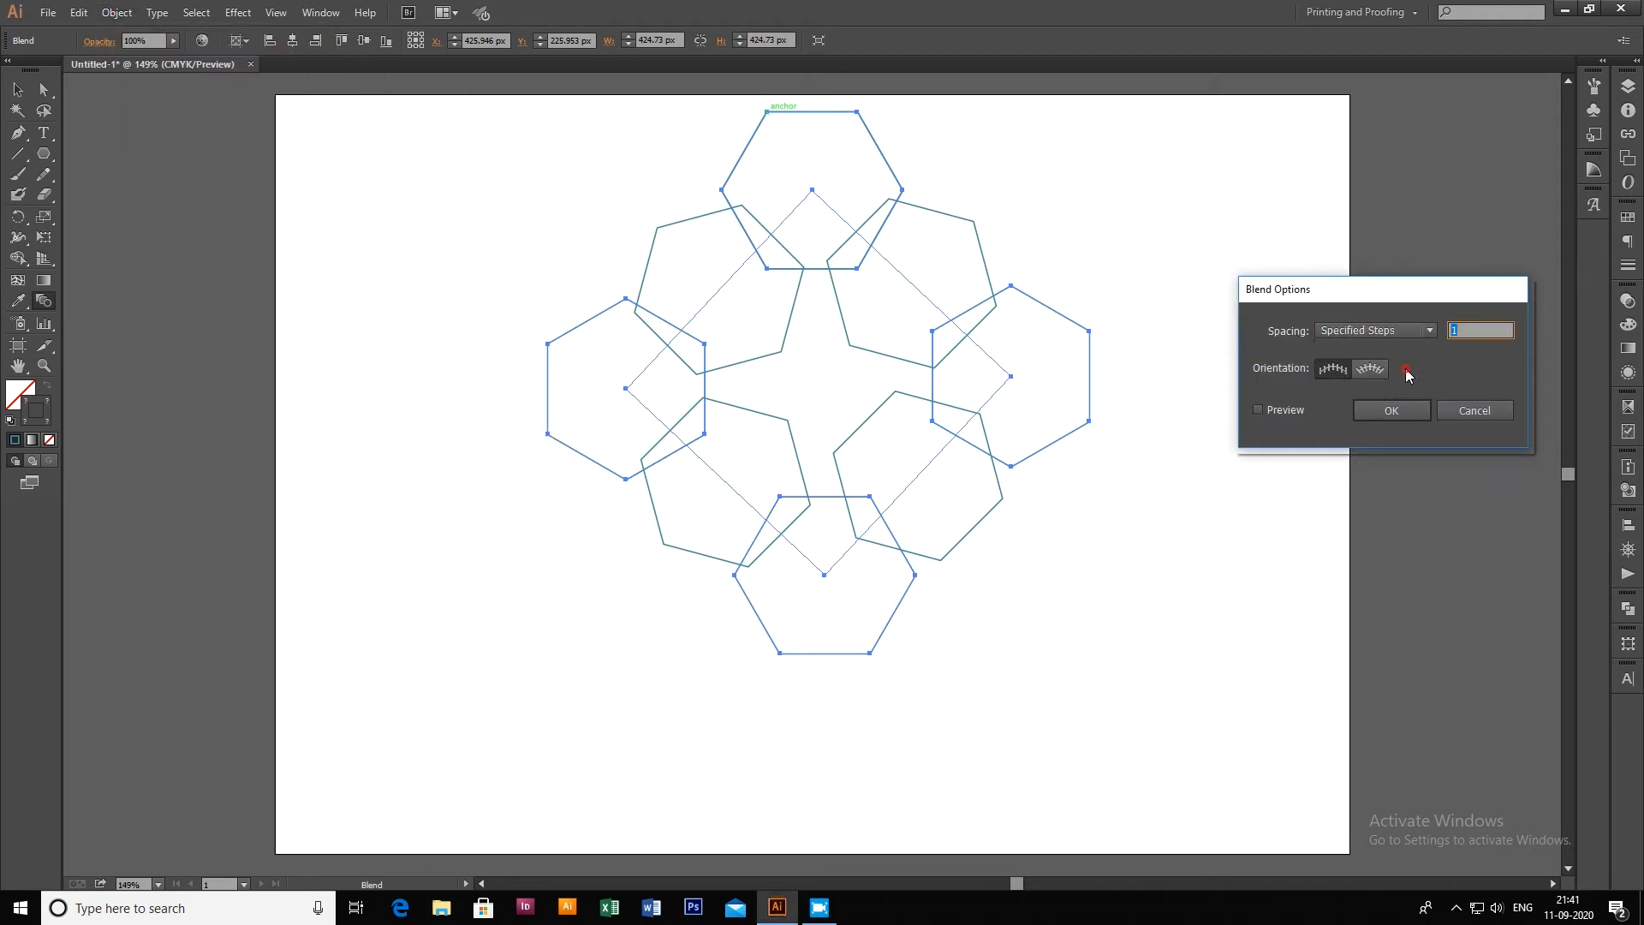
pyautogui.click(1257, 411)
pyautogui.moveTo(1465, 329); pyautogui.dragTo(1444, 328)
pyautogui.write('4')
pyautogui.press('Up')
pyautogui.press('Up')
pyautogui.press('Up')
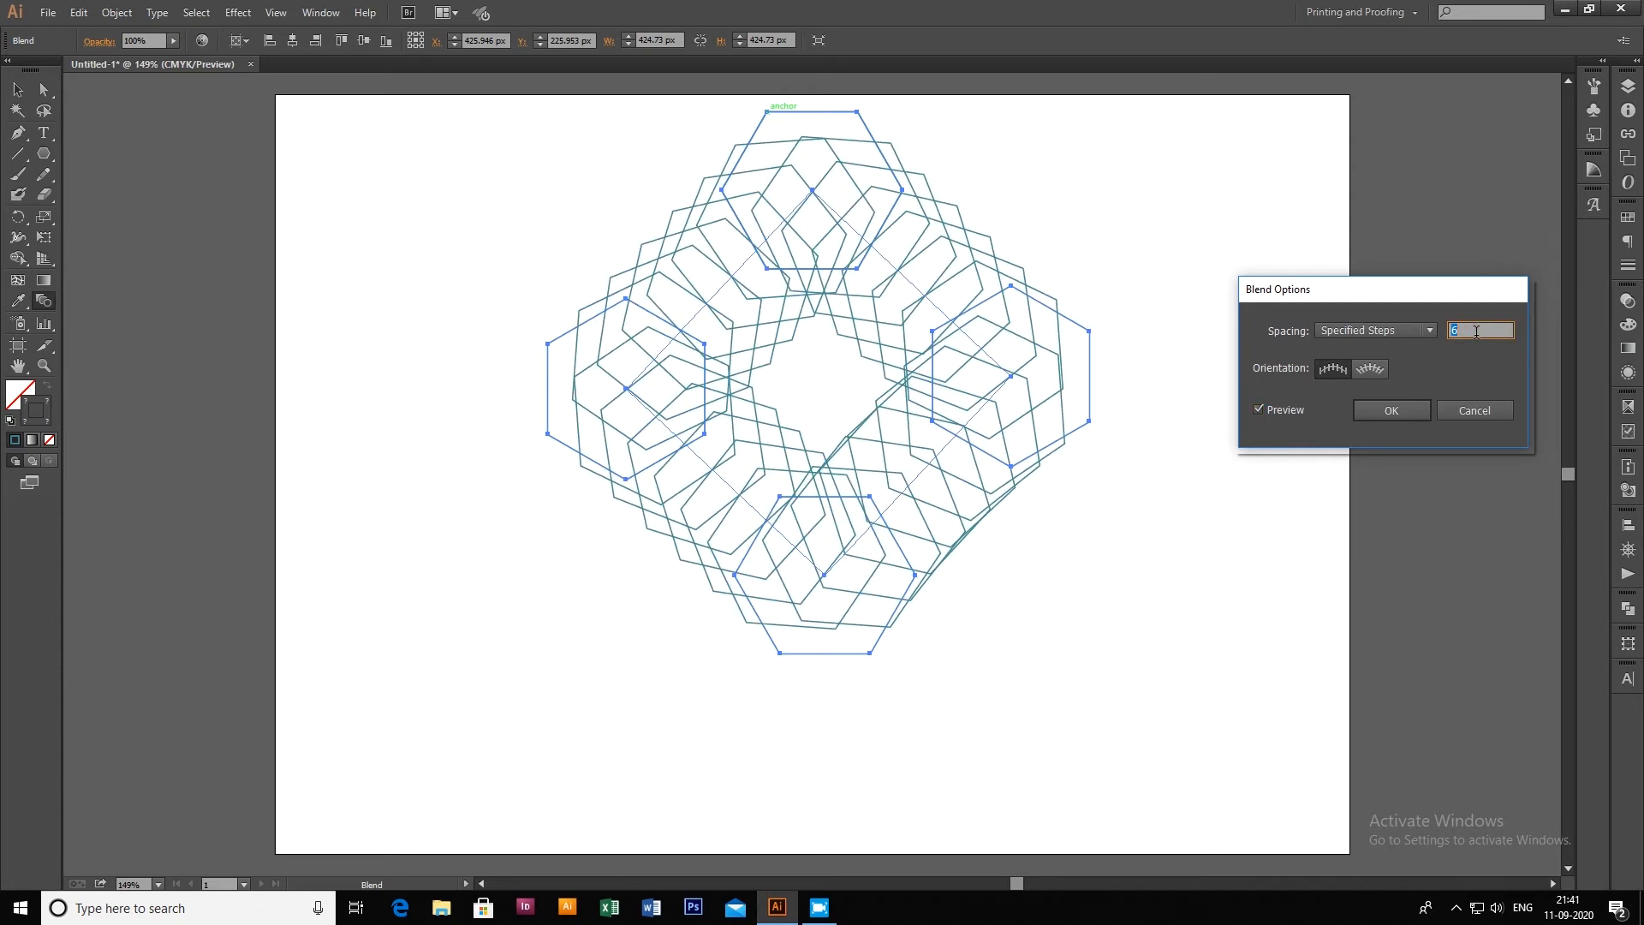
pyautogui.press('Up')
pyautogui.press('Up')
pyautogui.press('Up')
pyautogui.press('Up')
pyautogui.press('Up')
pyautogui.press('Up')
pyautogui.press('Up')
pyautogui.press('Up')
pyautogui.press('Up')
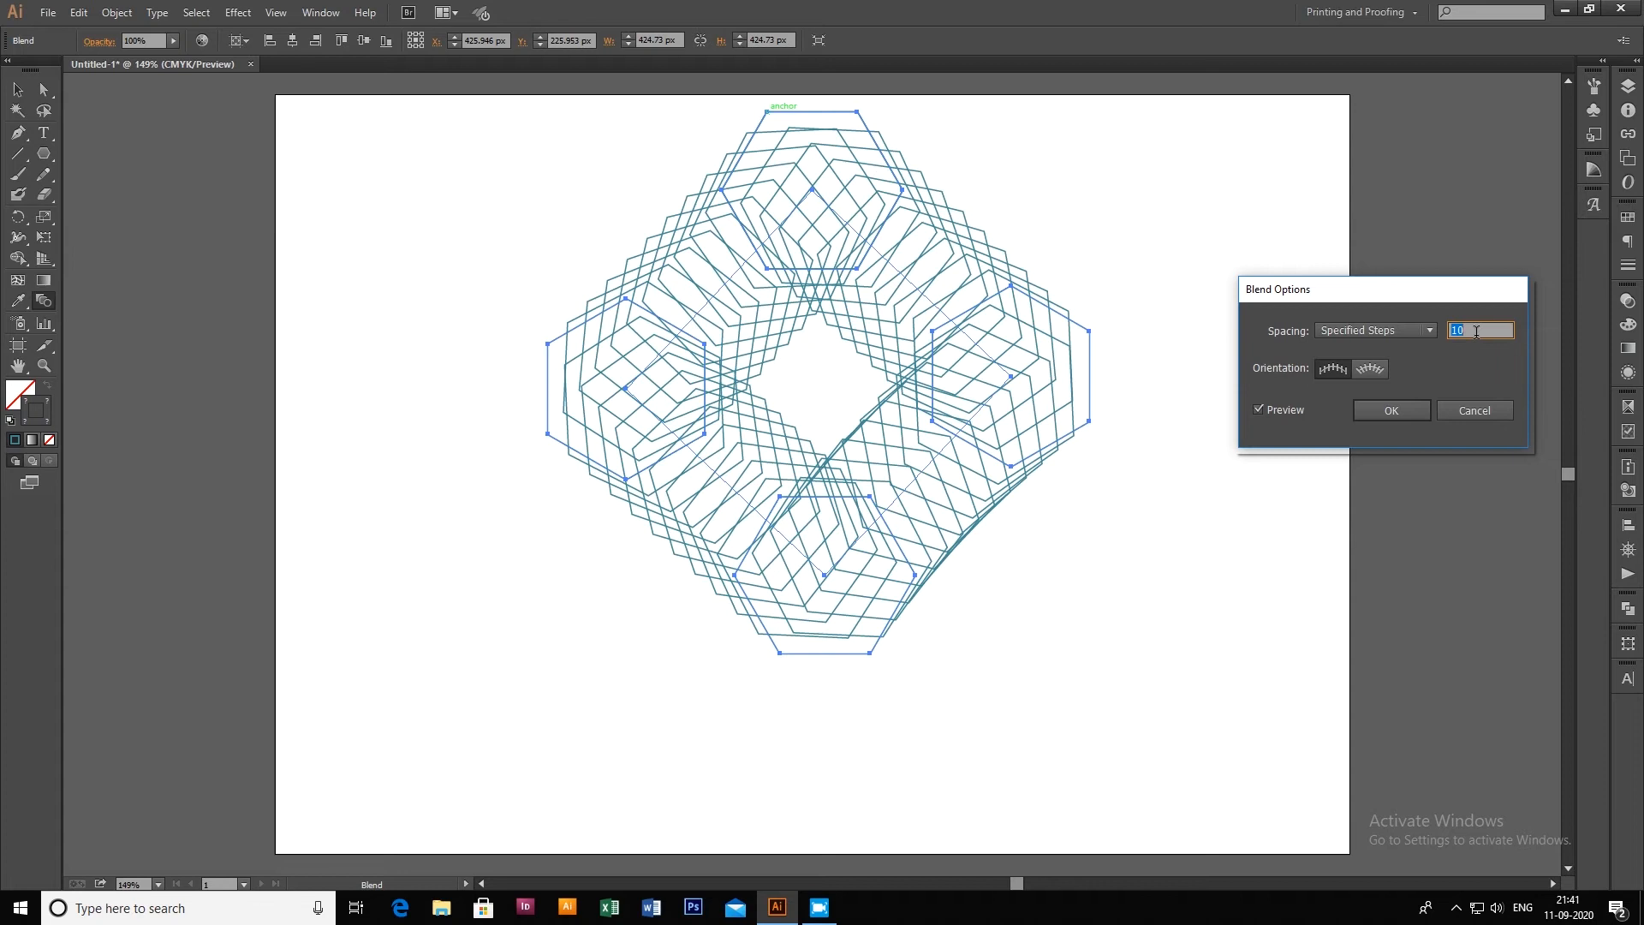
pyautogui.press('Up')
pyautogui.press('Up')
pyautogui.press('Up')
pyautogui.press('Up')
pyautogui.press('Up')
pyautogui.press('Up')
pyautogui.press('Up')
pyautogui.press('Up')
pyautogui.press('Up')
pyautogui.press('Up')
pyautogui.press('Up')
pyautogui.press('Up')
pyautogui.press('Up')
pyautogui.press('Up')
pyautogui.press('Up')
pyautogui.press('Up')
pyautogui.press('Up')
pyautogui.press('Up')
pyautogui.press('Up')
pyautogui.press('Up')
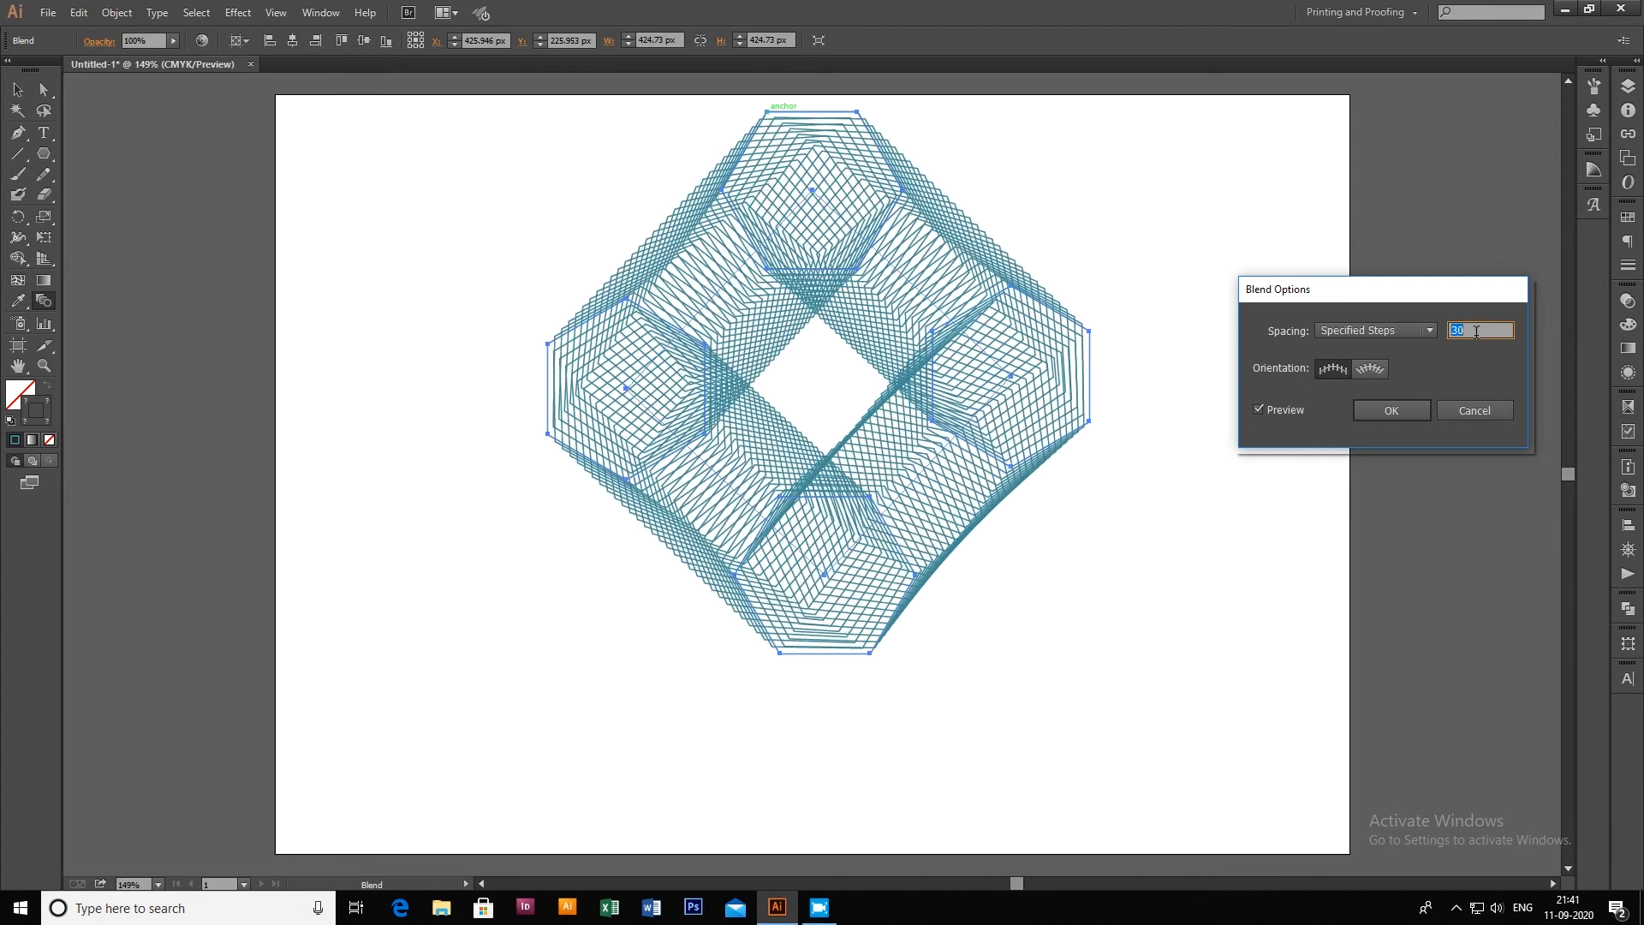
pyautogui.press('Up')
pyautogui.press('Up')
pyautogui.press('Up')
pyautogui.press('Up')
pyautogui.press('Up')
pyautogui.press('Up')
pyautogui.press('Up')
pyautogui.press('Up')
pyautogui.press('Up')
pyautogui.press('Up')
pyautogui.press('Up')
pyautogui.press('Up')
pyautogui.press('Up')
pyautogui.press('Up')
pyautogui.press('Up')
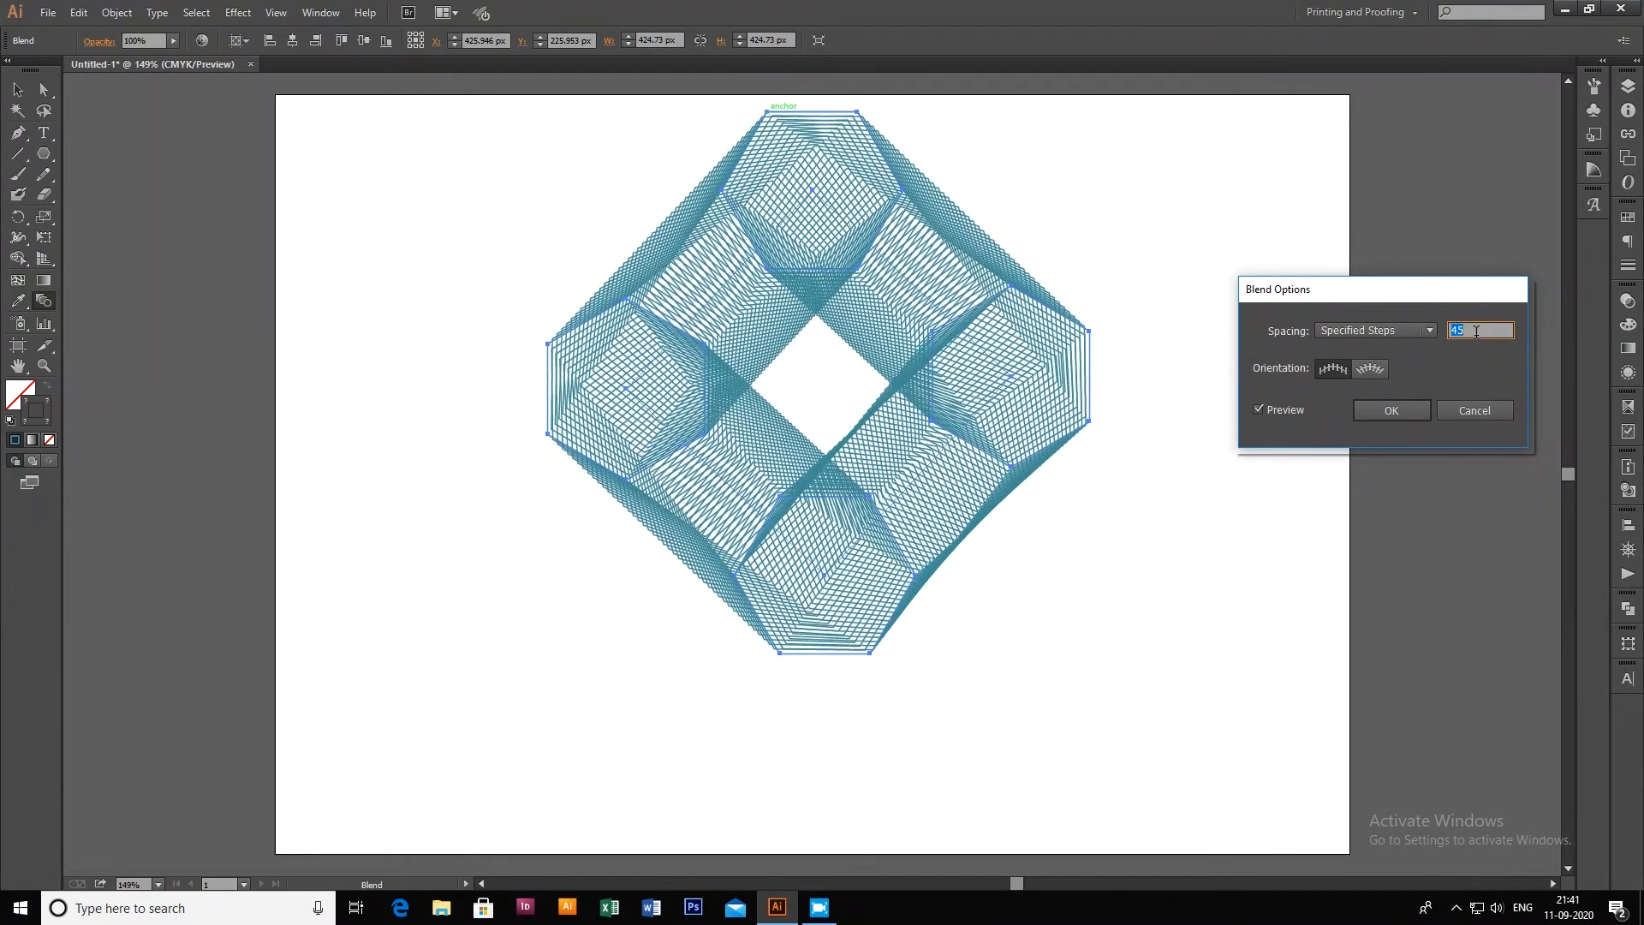
pyautogui.press('Up')
pyautogui.press('Up')
pyautogui.press('Up')
pyautogui.press('Up')
pyautogui.press('Up')
pyautogui.press('Up')
pyautogui.press('Up')
pyautogui.press('Up')
pyautogui.press('Up')
pyautogui.press('Up')
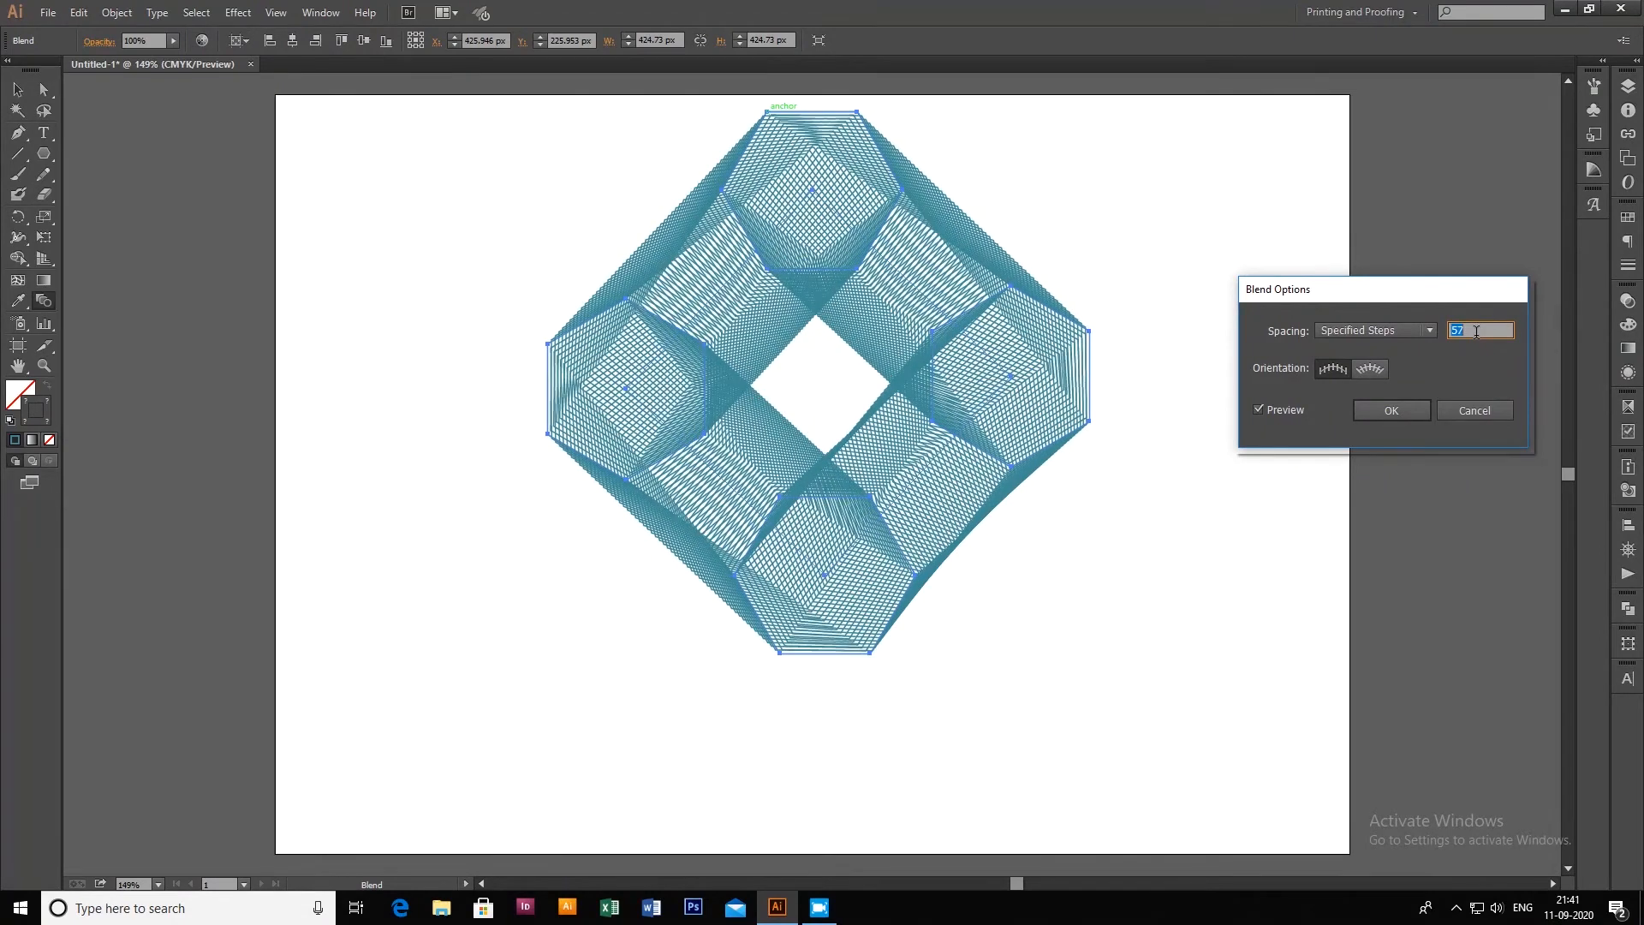
pyautogui.press('Down')
pyautogui.press('Down')
pyautogui.press('Down')
pyautogui.press('Down')
pyautogui.press('Down')
pyautogui.press('Down')
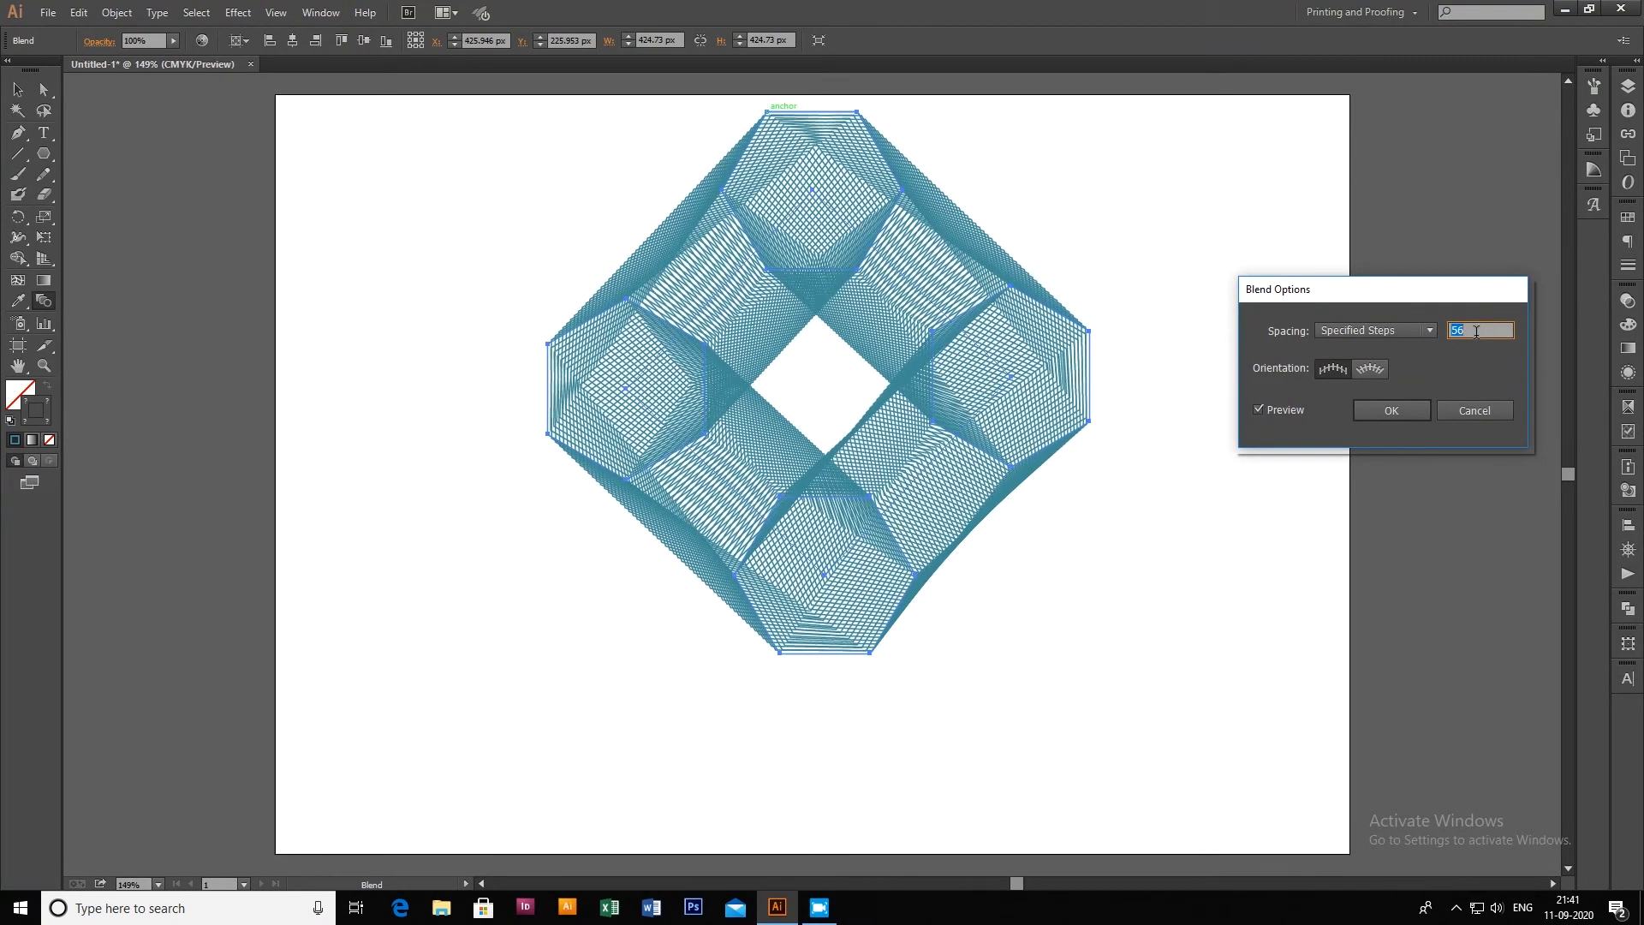
pyautogui.press('Up')
pyautogui.press('Up')
pyautogui.press('Up')
pyautogui.press('Up')
pyautogui.press('Up')
pyautogui.press('Up')
pyautogui.press('Up')
pyautogui.press('Up')
pyautogui.press('Up')
pyautogui.press('Up')
pyautogui.press('Up')
pyautogui.press('Up')
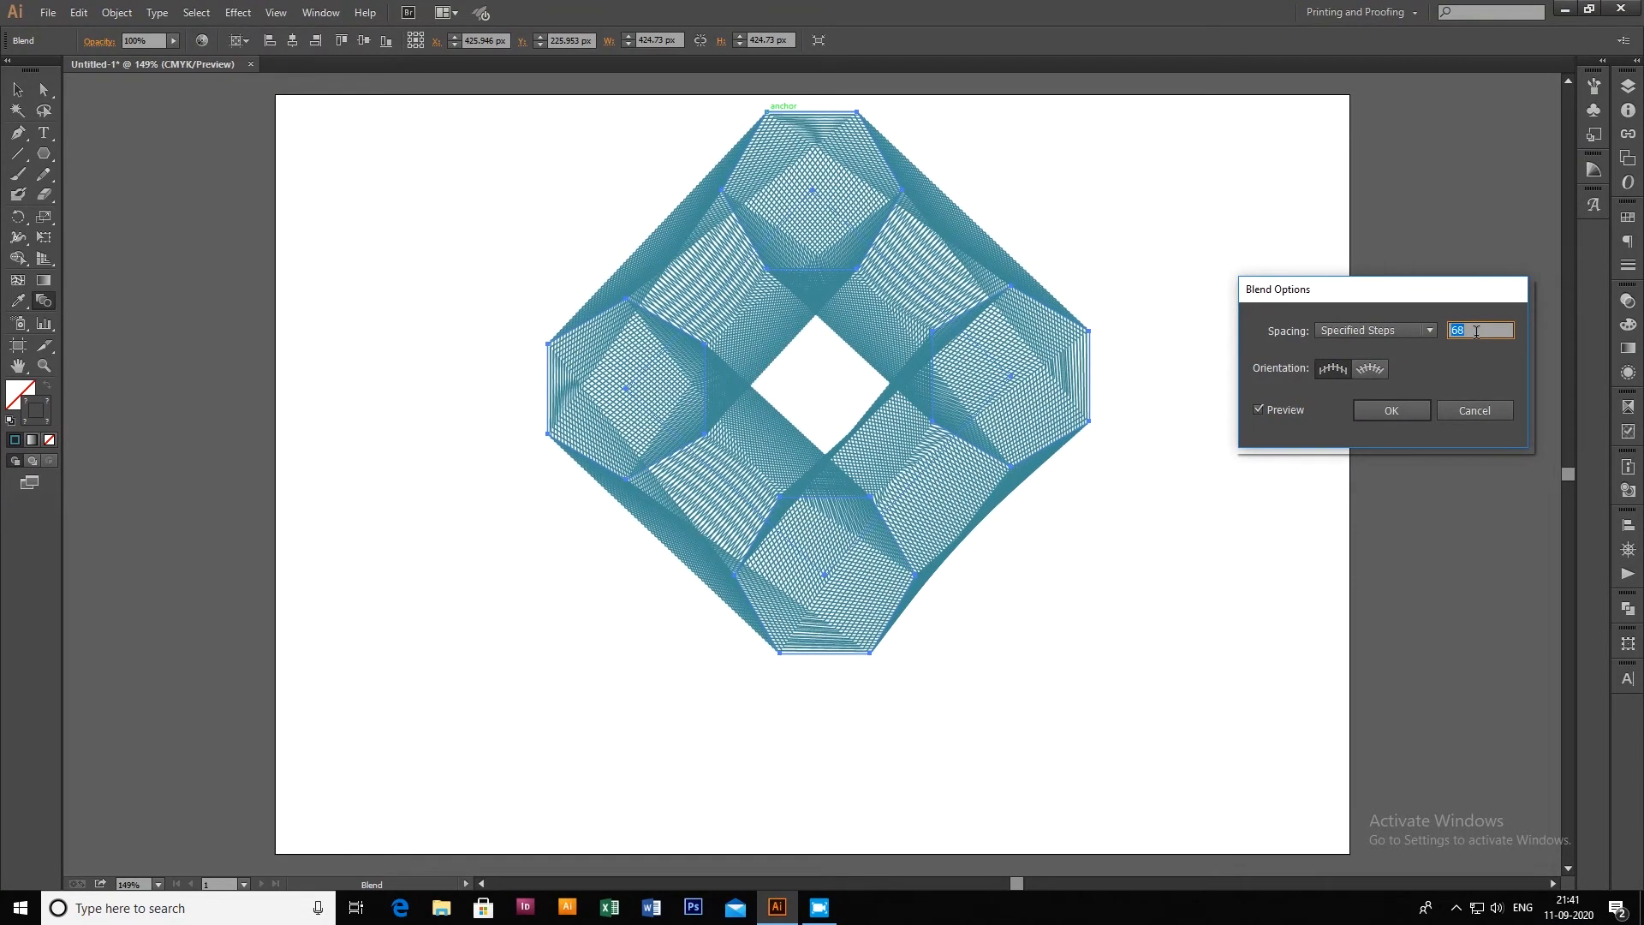
pyautogui.press('Up')
pyautogui.press('Up')
pyautogui.press('Up')
pyautogui.press('Up')
pyautogui.press('Up')
pyautogui.press('Up')
pyautogui.press('Up')
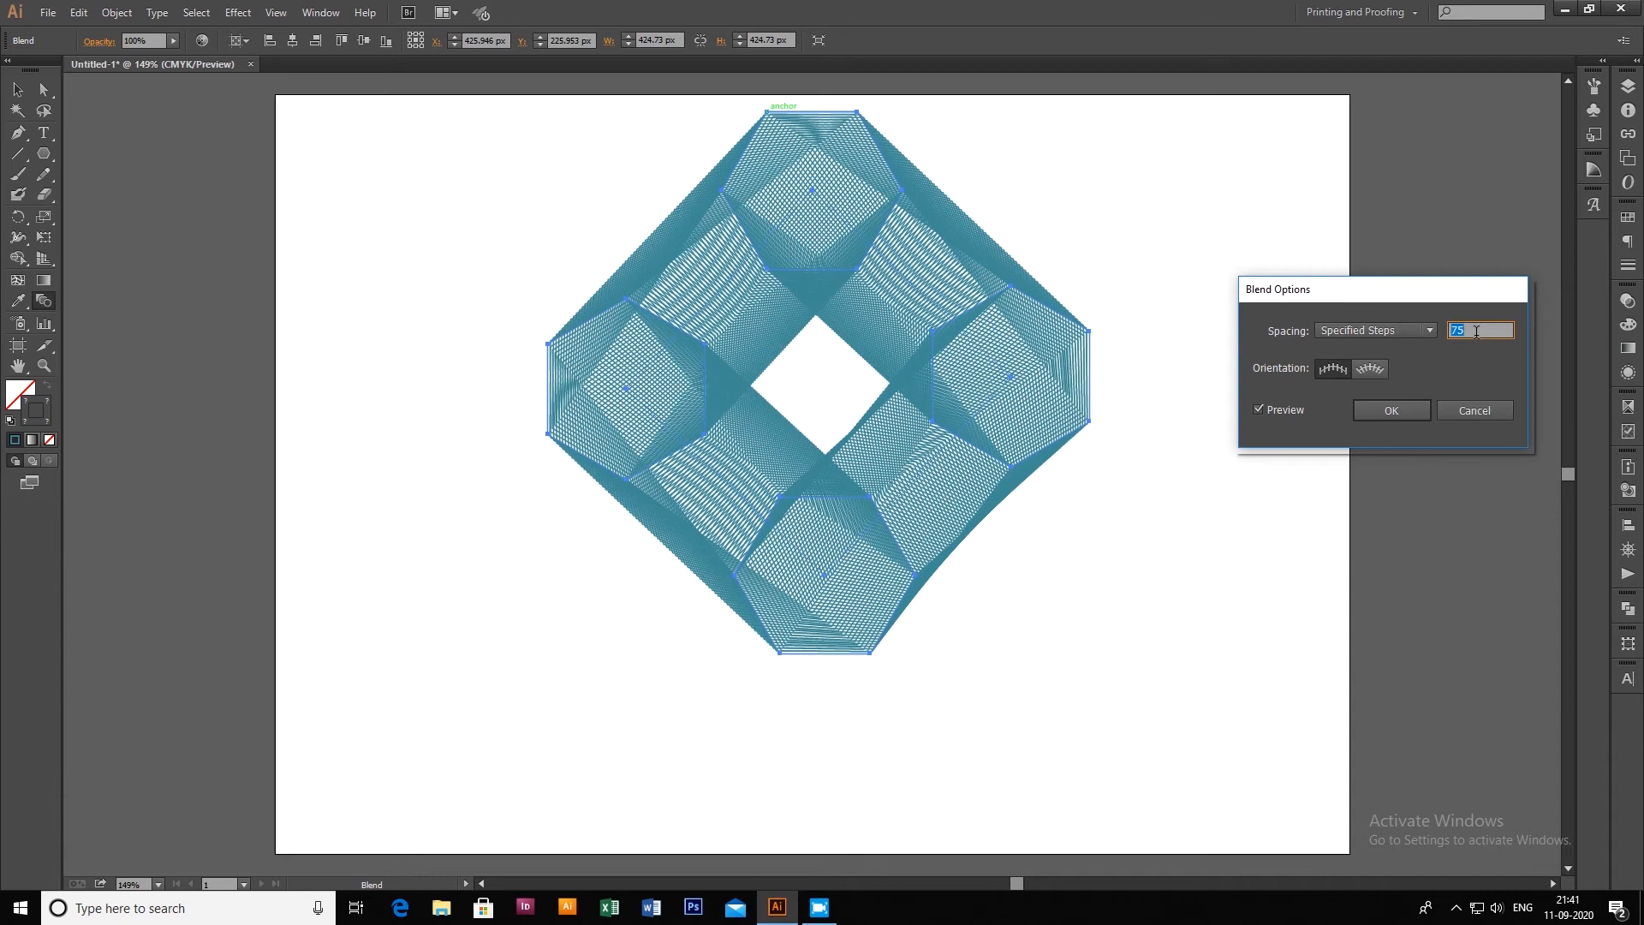
pyautogui.click(1425, 412)
pyautogui.click(17, 89)
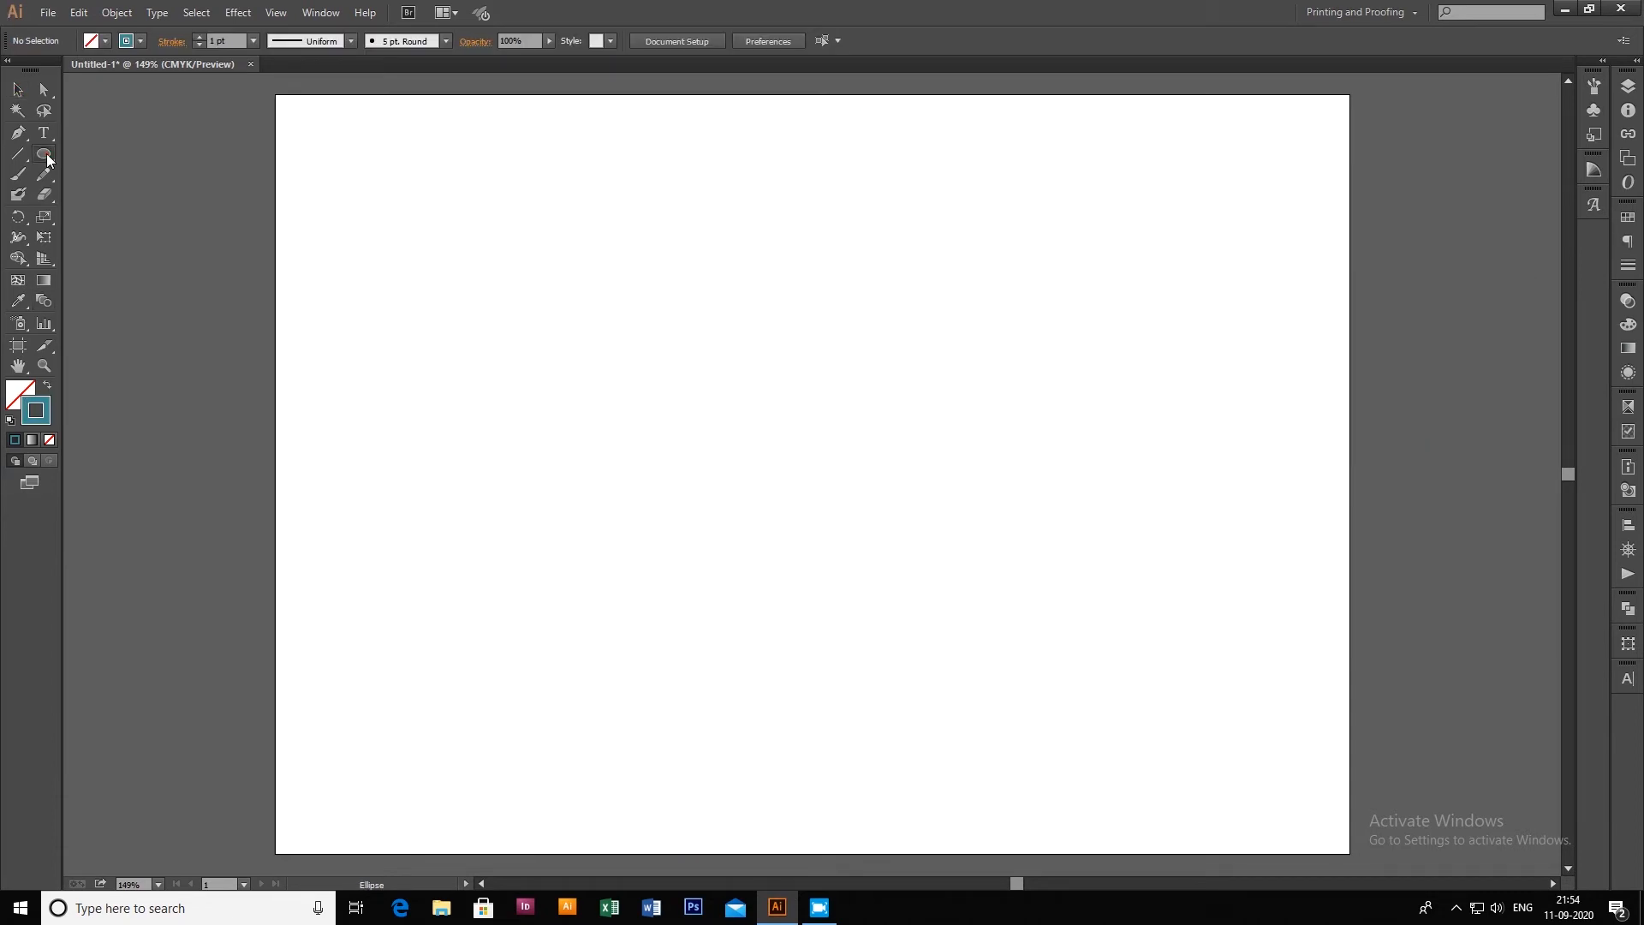
# Draw a circle about 179 px in diameter on the empty artboard's upper half and centre it horizontally
pyautogui.moveTo(44, 153); pyautogui.dragTo(128, 194)
pyautogui.moveTo(743, 135); pyautogui.dragTo(972, 325)
pyautogui.click(730, 40)
# Rotate copies of the circle in 45° increments about a point below it to form a ring of eight overlapping circles
pyautogui.press('r')
pyautogui.click(814, 453)
pyautogui.moveTo(814, 137); pyautogui.dragTo(1112, 297)
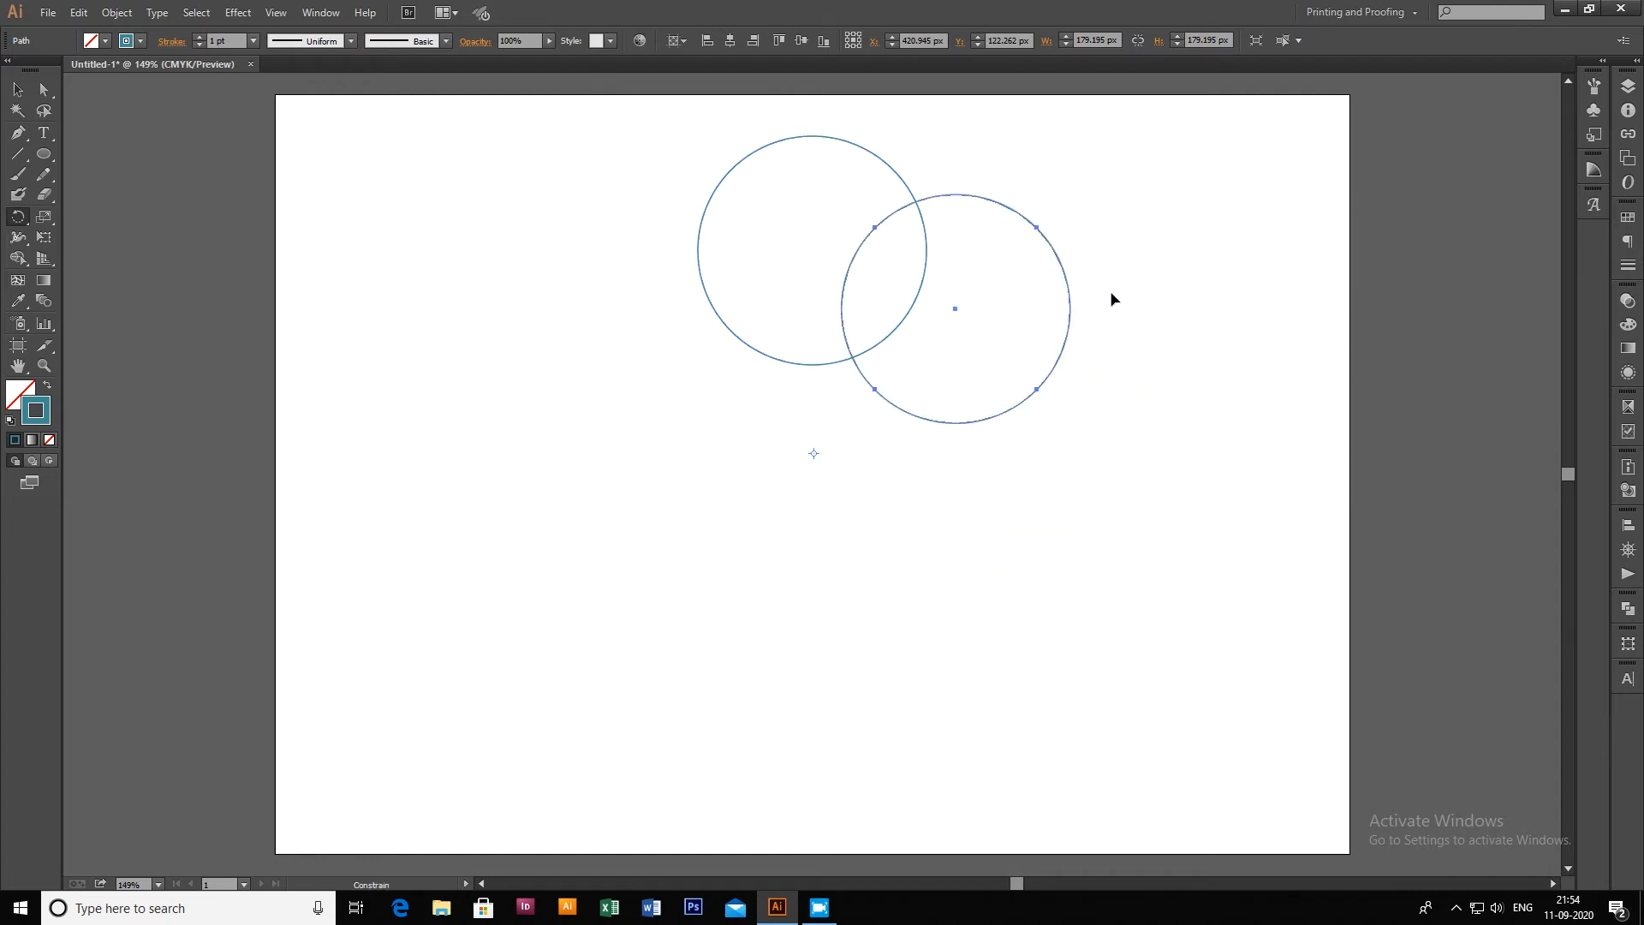
pyautogui.hotkey('ctrl', 'd')
pyautogui.hotkey('ctrl', 'd')
pyautogui.hotkey('ctrl', 'd')
pyautogui.hotkey('ctrl', 'd')
pyautogui.hotkey('ctrl', 'd')
pyautogui.hotkey('ctrl', 'd')
pyautogui.hotkey('ctrl', 'd')
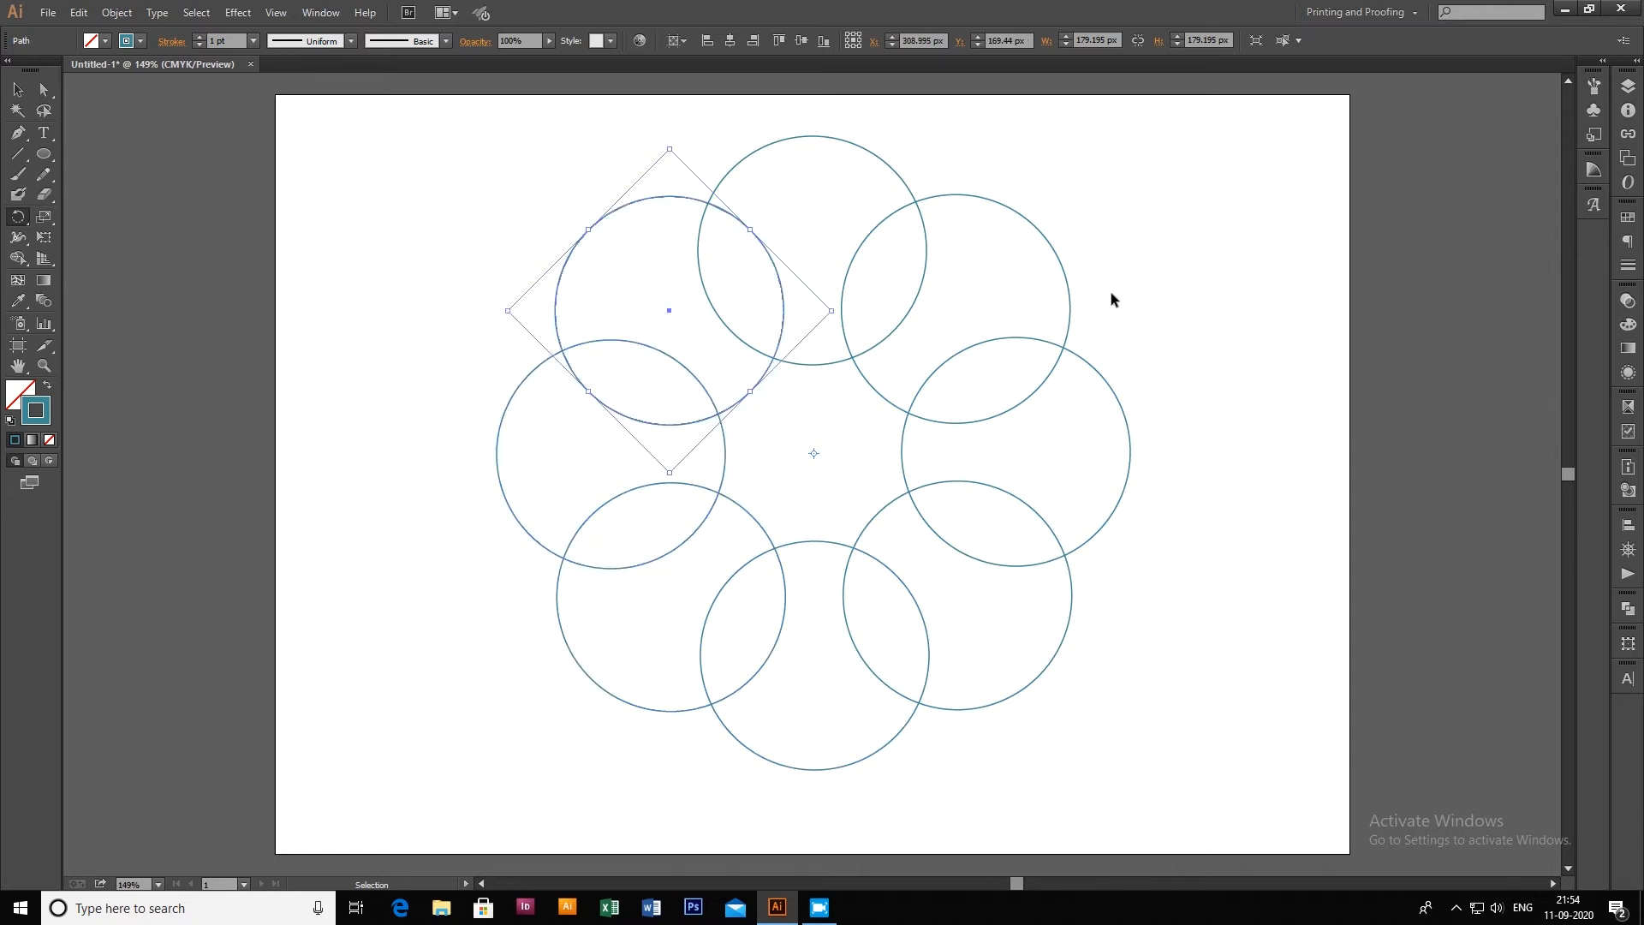
# Select all eight circles and make a blend from them
pyautogui.click(18, 89)
pyautogui.moveTo(398, 126); pyautogui.dragTo(1301, 794)
pyautogui.click(117, 12)
pyautogui.moveTo(137, 413)
pyautogui.click(359, 413)
# Set the circle blend's spacing to Specified Steps at 28 with Preview on, and apply it
pyautogui.click(108, 13)
pyautogui.moveTo(242, 418)
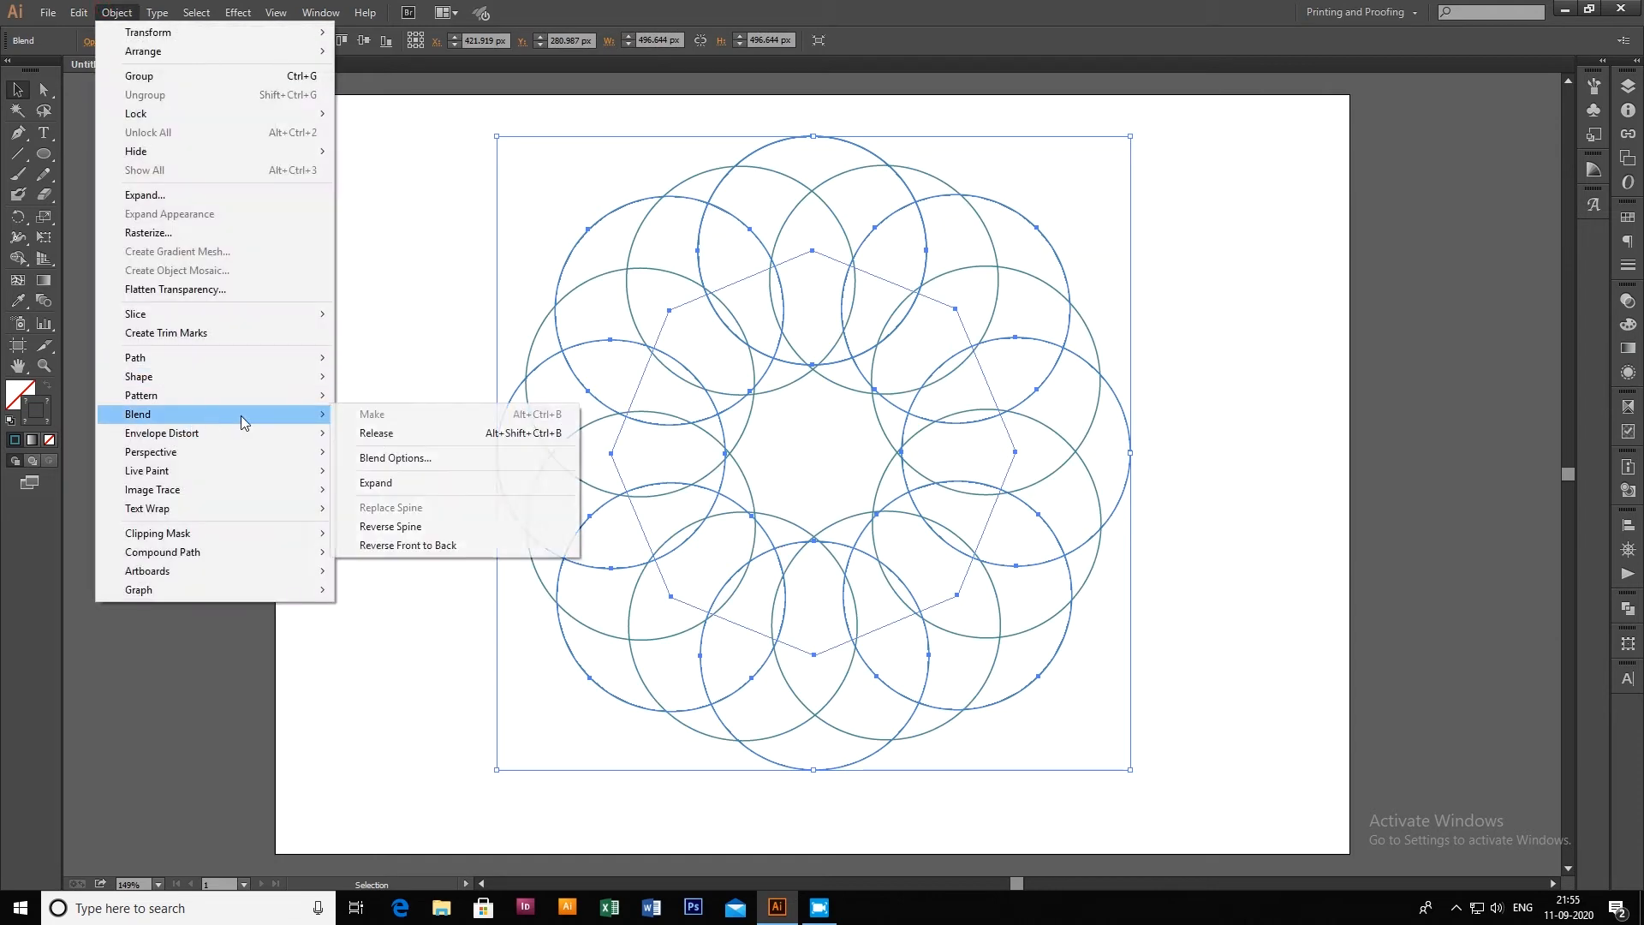
pyautogui.click(396, 457)
pyautogui.click(1334, 334)
pyautogui.click(1349, 354)
pyautogui.click(1259, 411)
pyautogui.click(1469, 332)
pyautogui.press('Up')
pyautogui.press('Up')
pyautogui.press('Up')
pyautogui.press('Up')
pyautogui.press('Up')
pyautogui.press('Up')
pyautogui.press('Up')
pyautogui.press('Up')
pyautogui.press('Up')
pyautogui.press('Up')
pyautogui.press('Up')
pyautogui.press('Up')
pyautogui.press('Up')
pyautogui.press('Up')
pyautogui.press('Up')
pyautogui.press('Up')
pyautogui.press('Up')
pyautogui.press('Up')
pyautogui.press('Up')
pyautogui.press('Up')
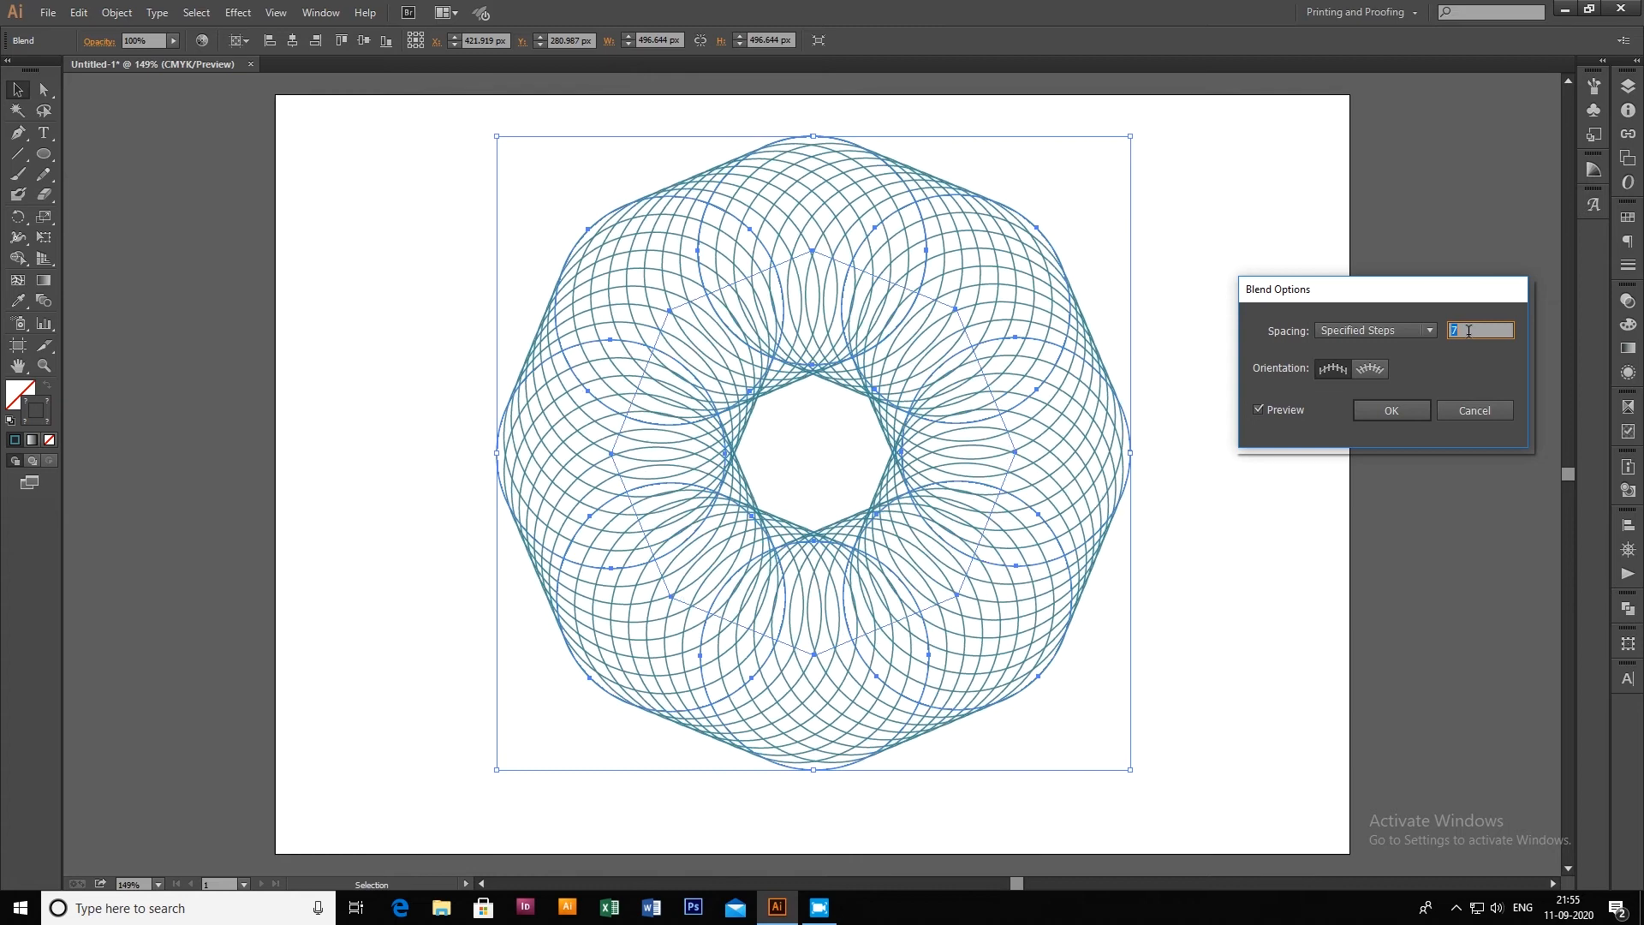
pyautogui.press('Up')
pyautogui.press('Up')
pyautogui.press('Up')
pyautogui.press('Up')
pyautogui.press('Up')
pyautogui.press('Up')
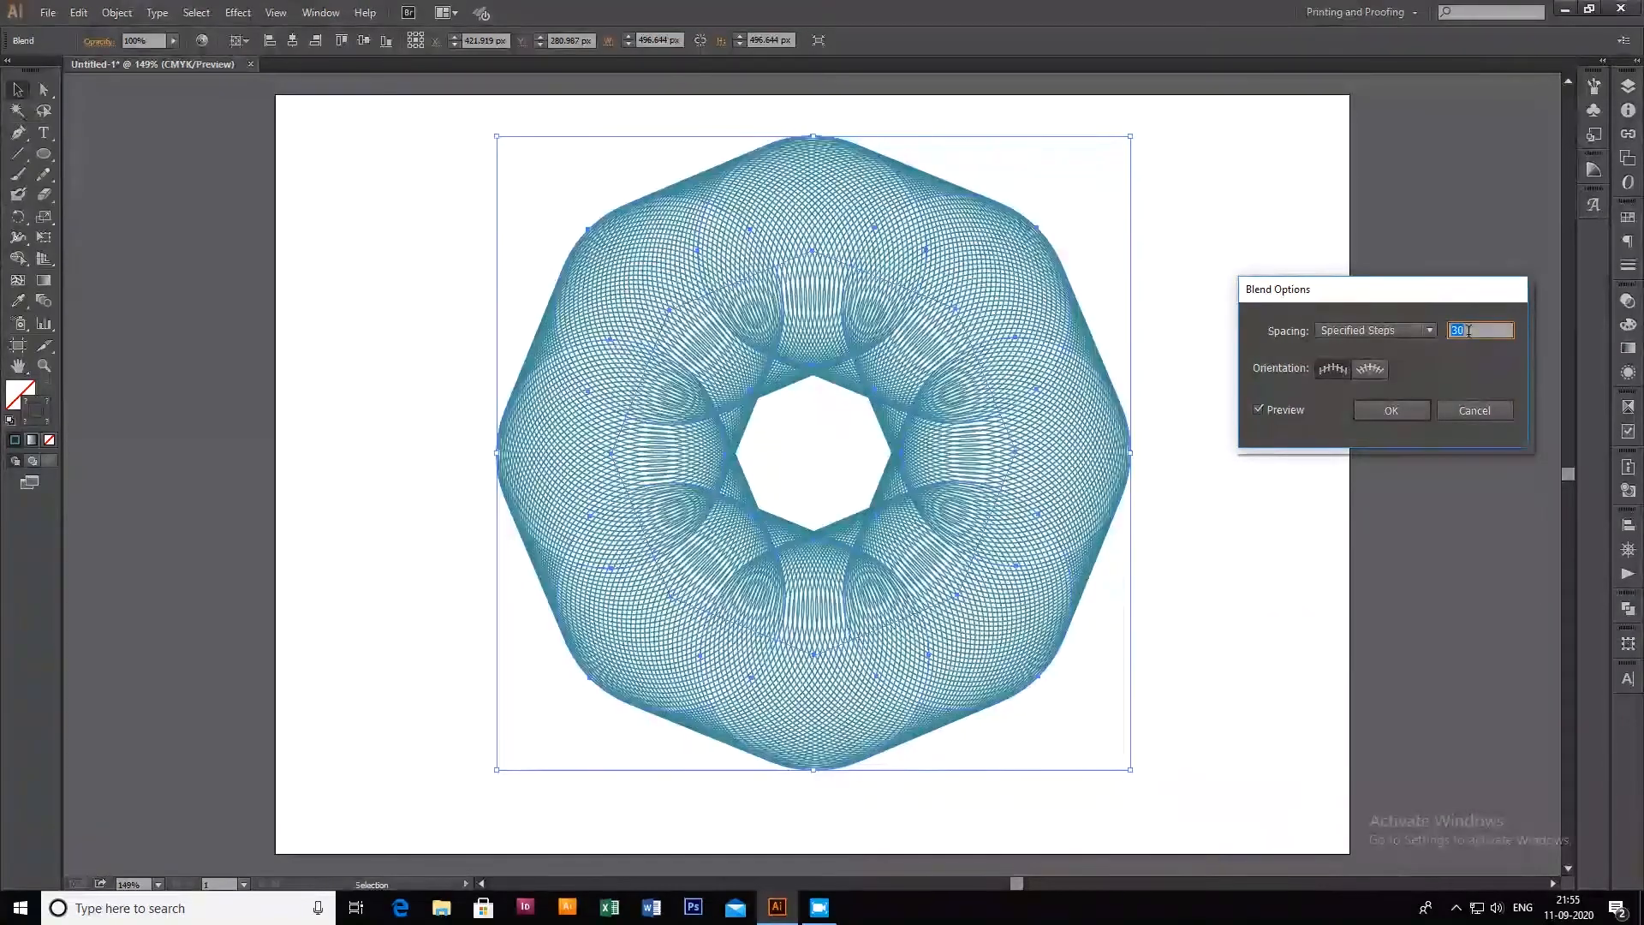
pyautogui.press('Up')
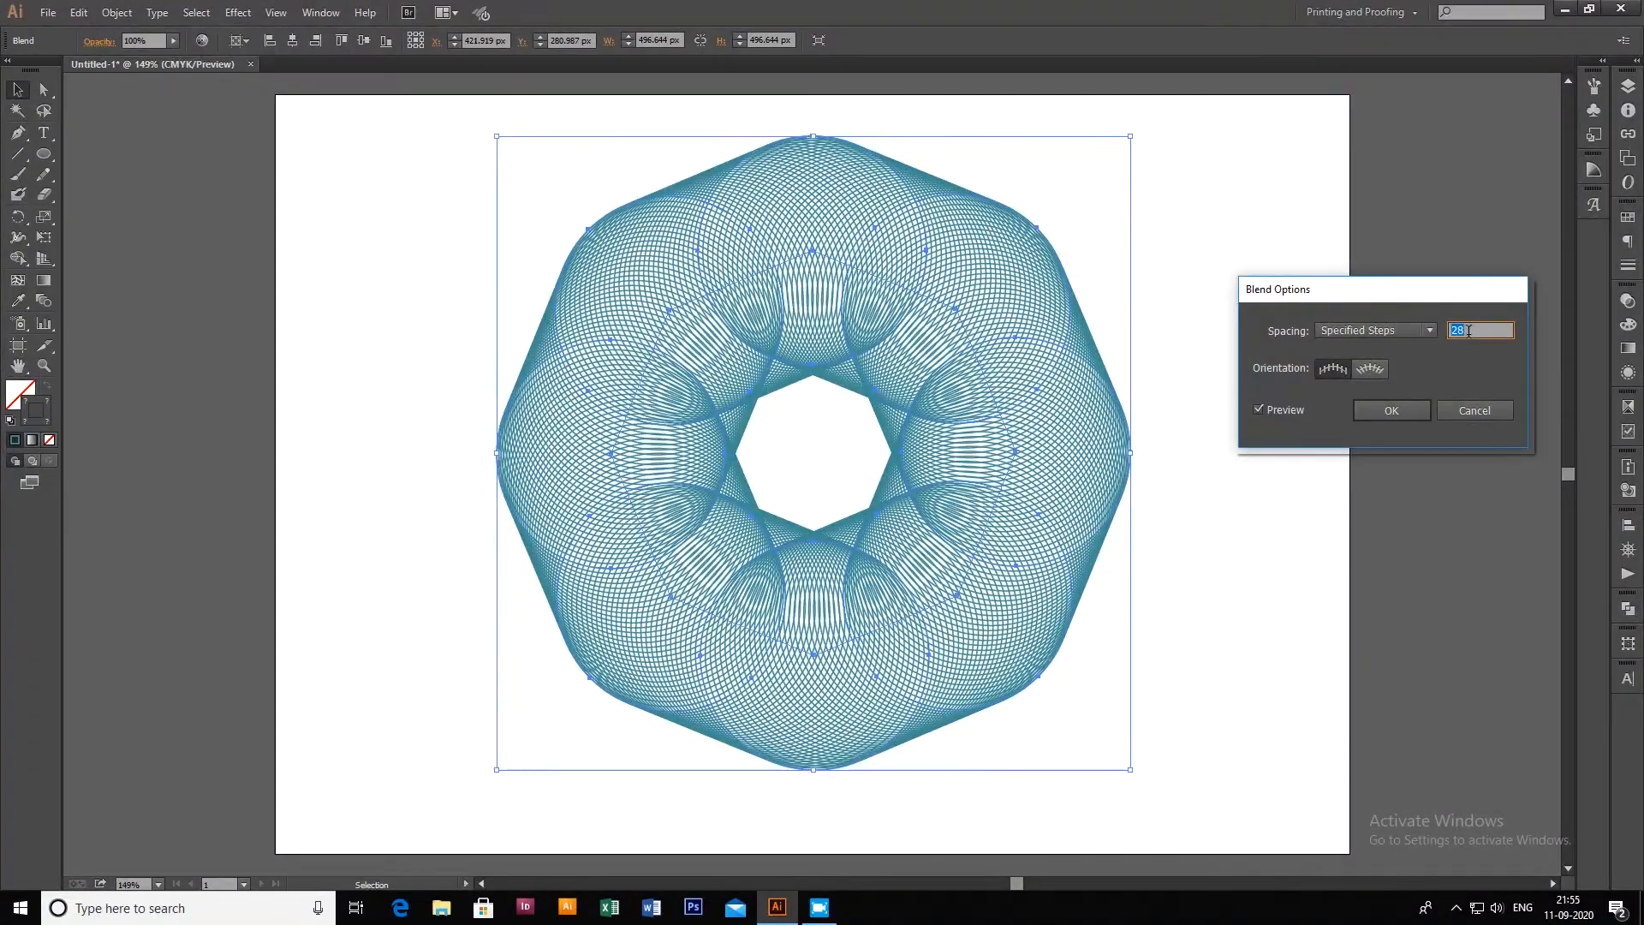
pyautogui.click(1422, 405)
# Recolour the whole circle blend's stroke with the light yellow swatch from the Color Guide
pyautogui.click(1594, 170)
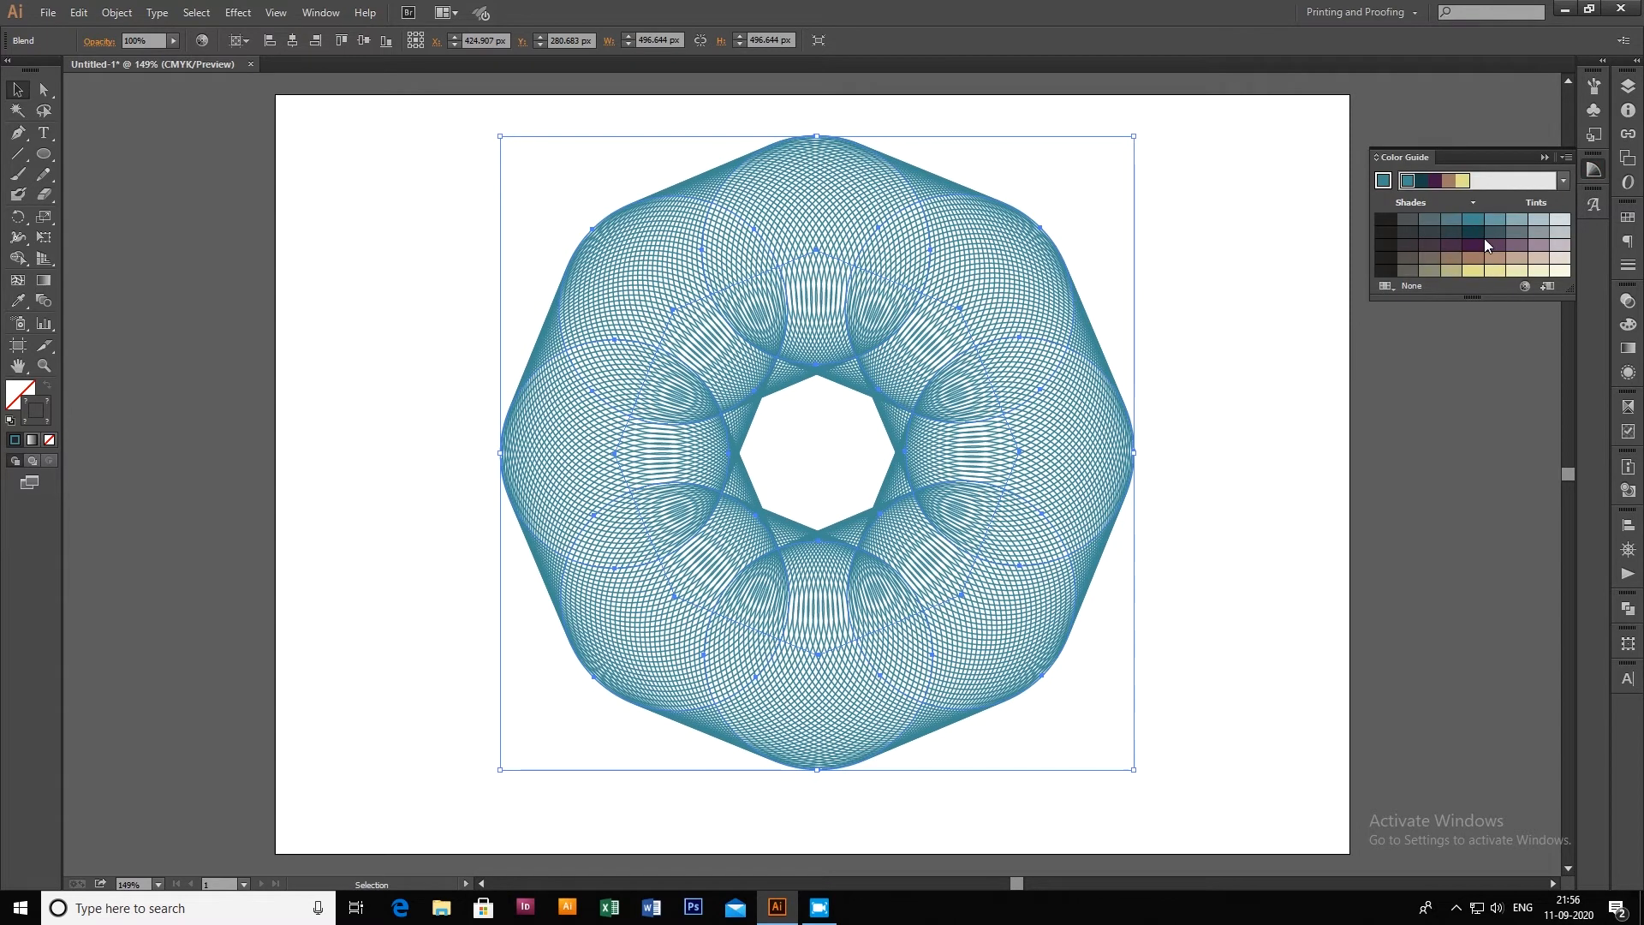
pyautogui.click(1495, 271)
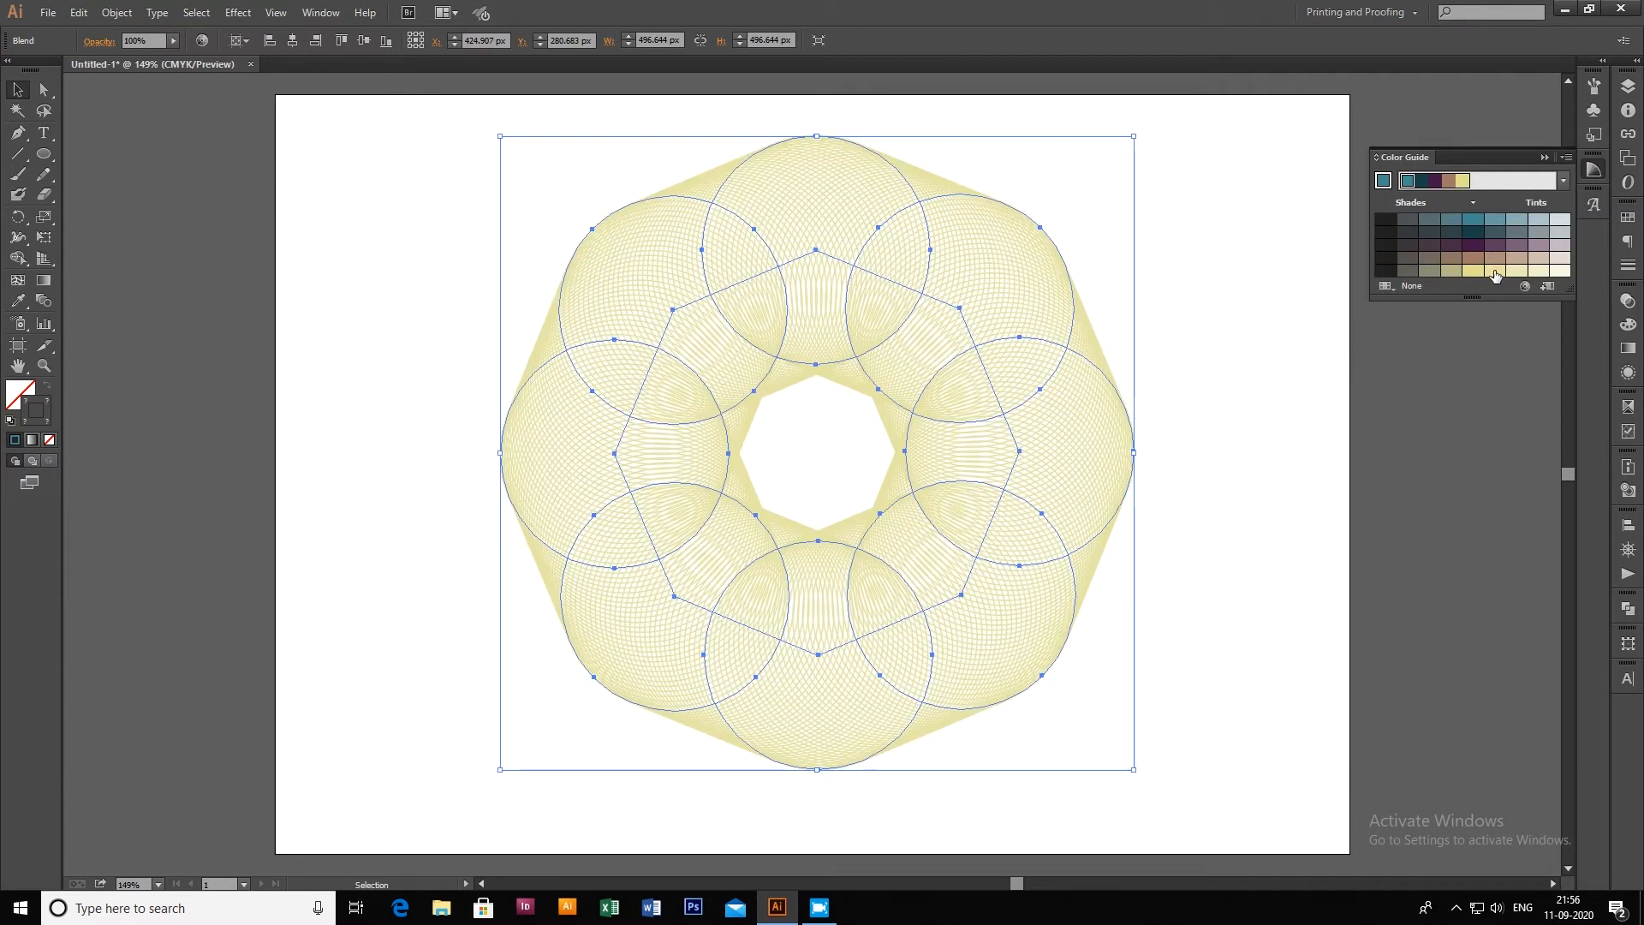
pyautogui.click(1545, 157)
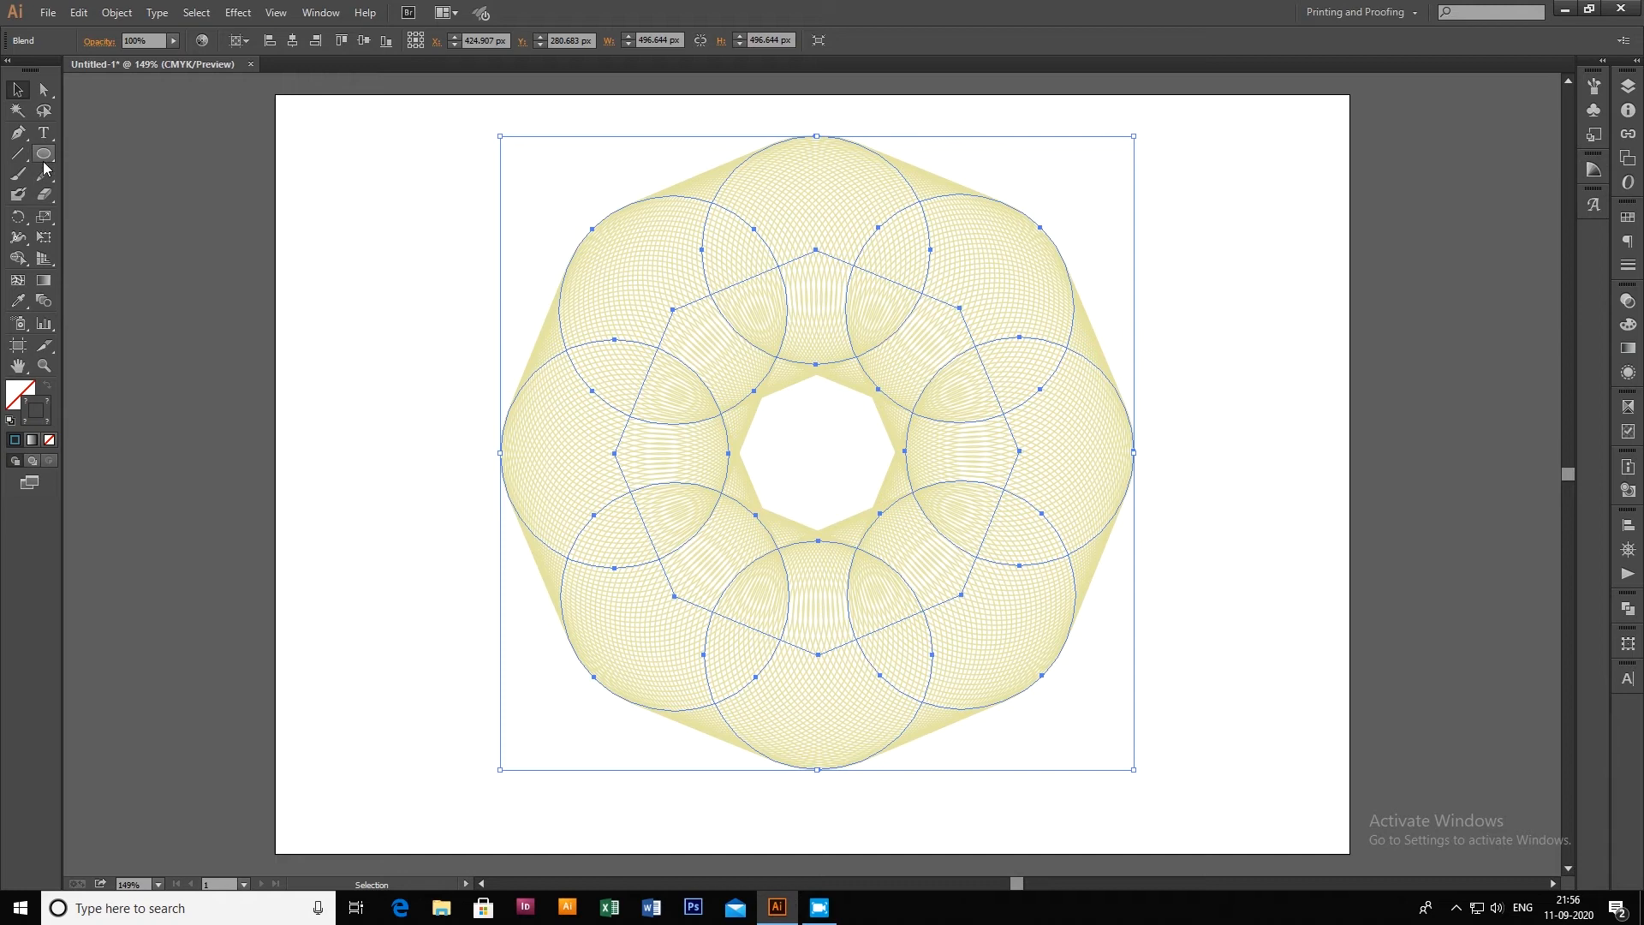
# Directly select and recolour individual blend circles: the top one purple, the upper-right one teal and the right one dark purple
pyautogui.click(43, 89)
pyautogui.moveTo(732, 102); pyautogui.dragTo(884, 181)
pyautogui.click(1594, 168)
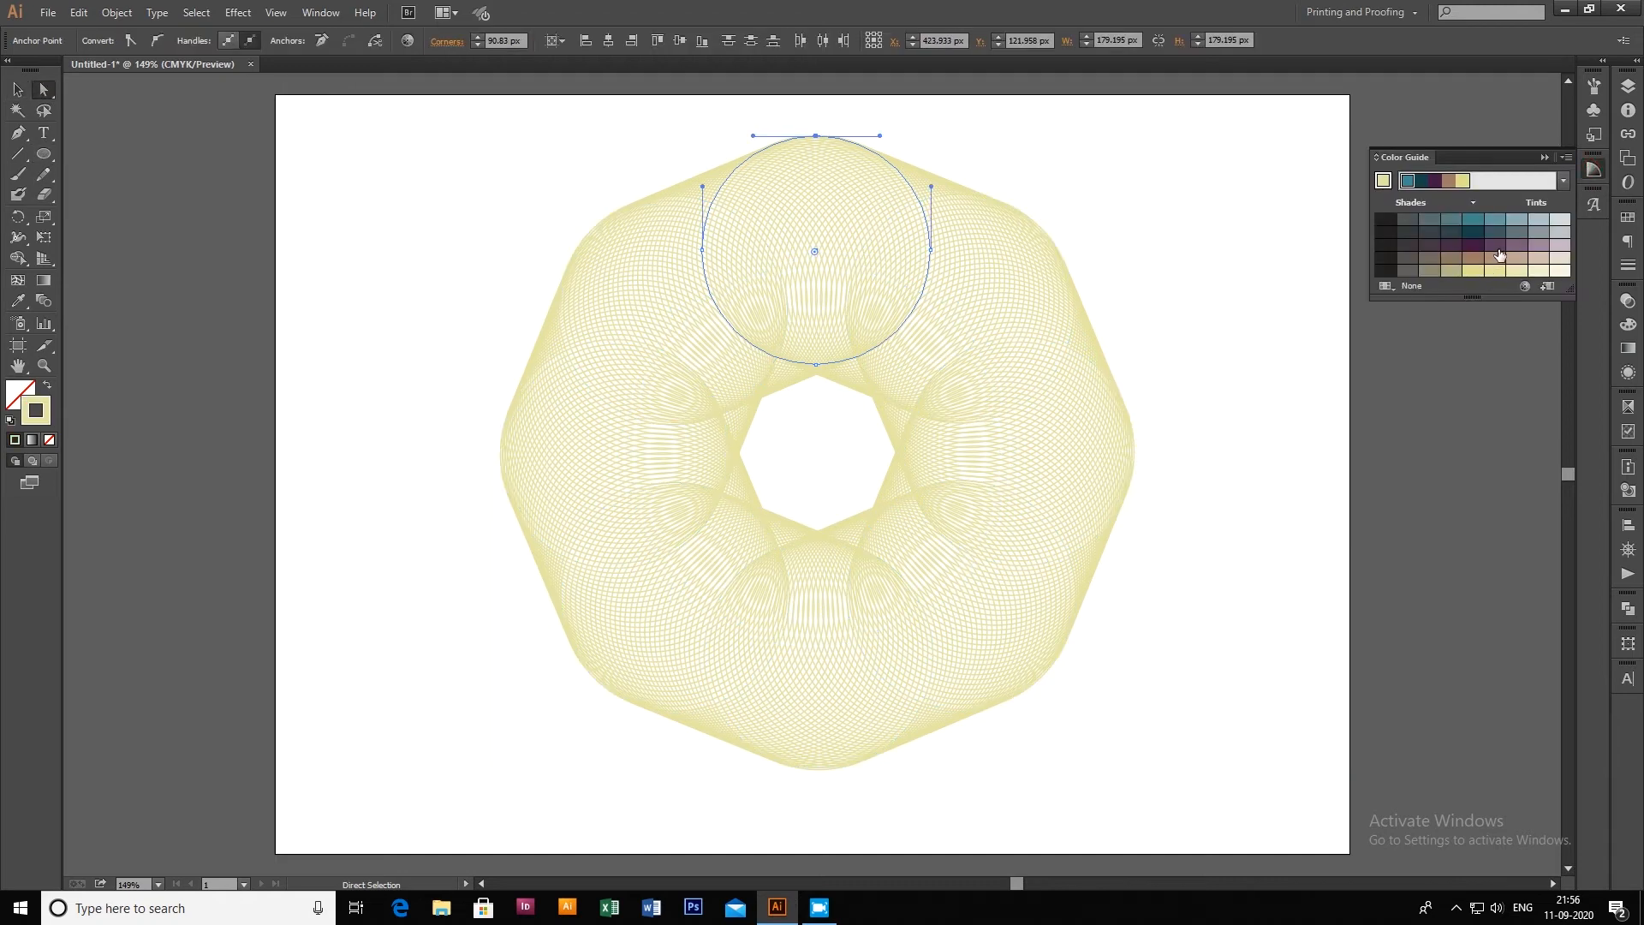
pyautogui.click(1499, 250)
pyautogui.moveTo(1148, 171); pyautogui.dragTo(982, 296)
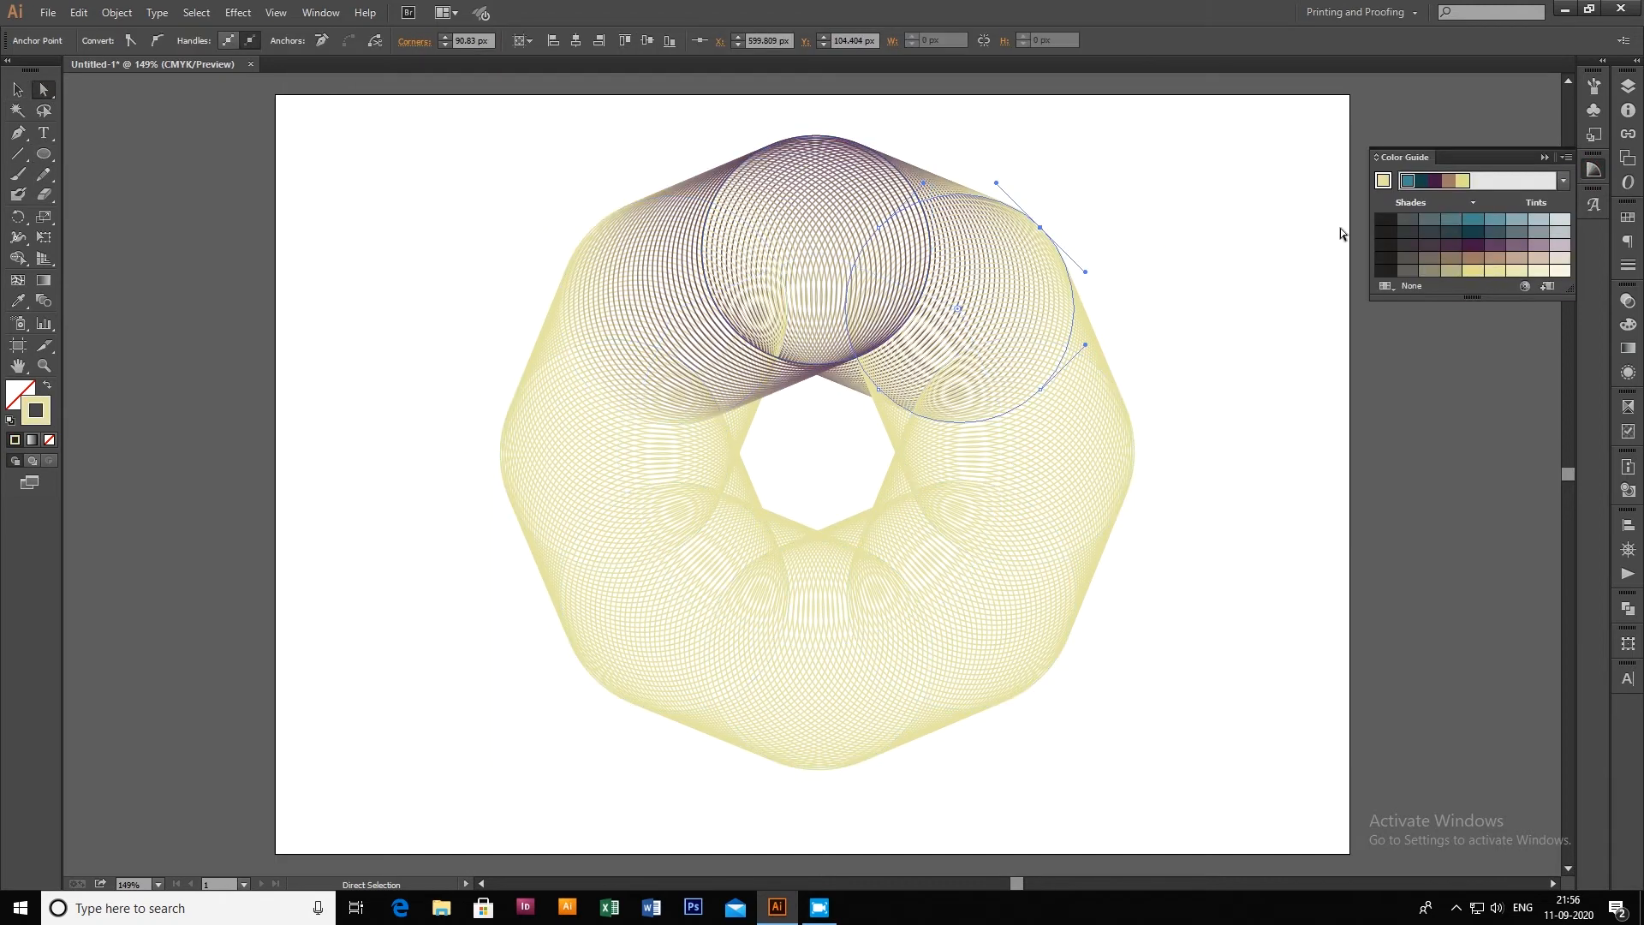
pyautogui.click(1477, 222)
pyautogui.moveTo(1182, 420); pyautogui.dragTo(1097, 486)
pyautogui.click(1475, 246)
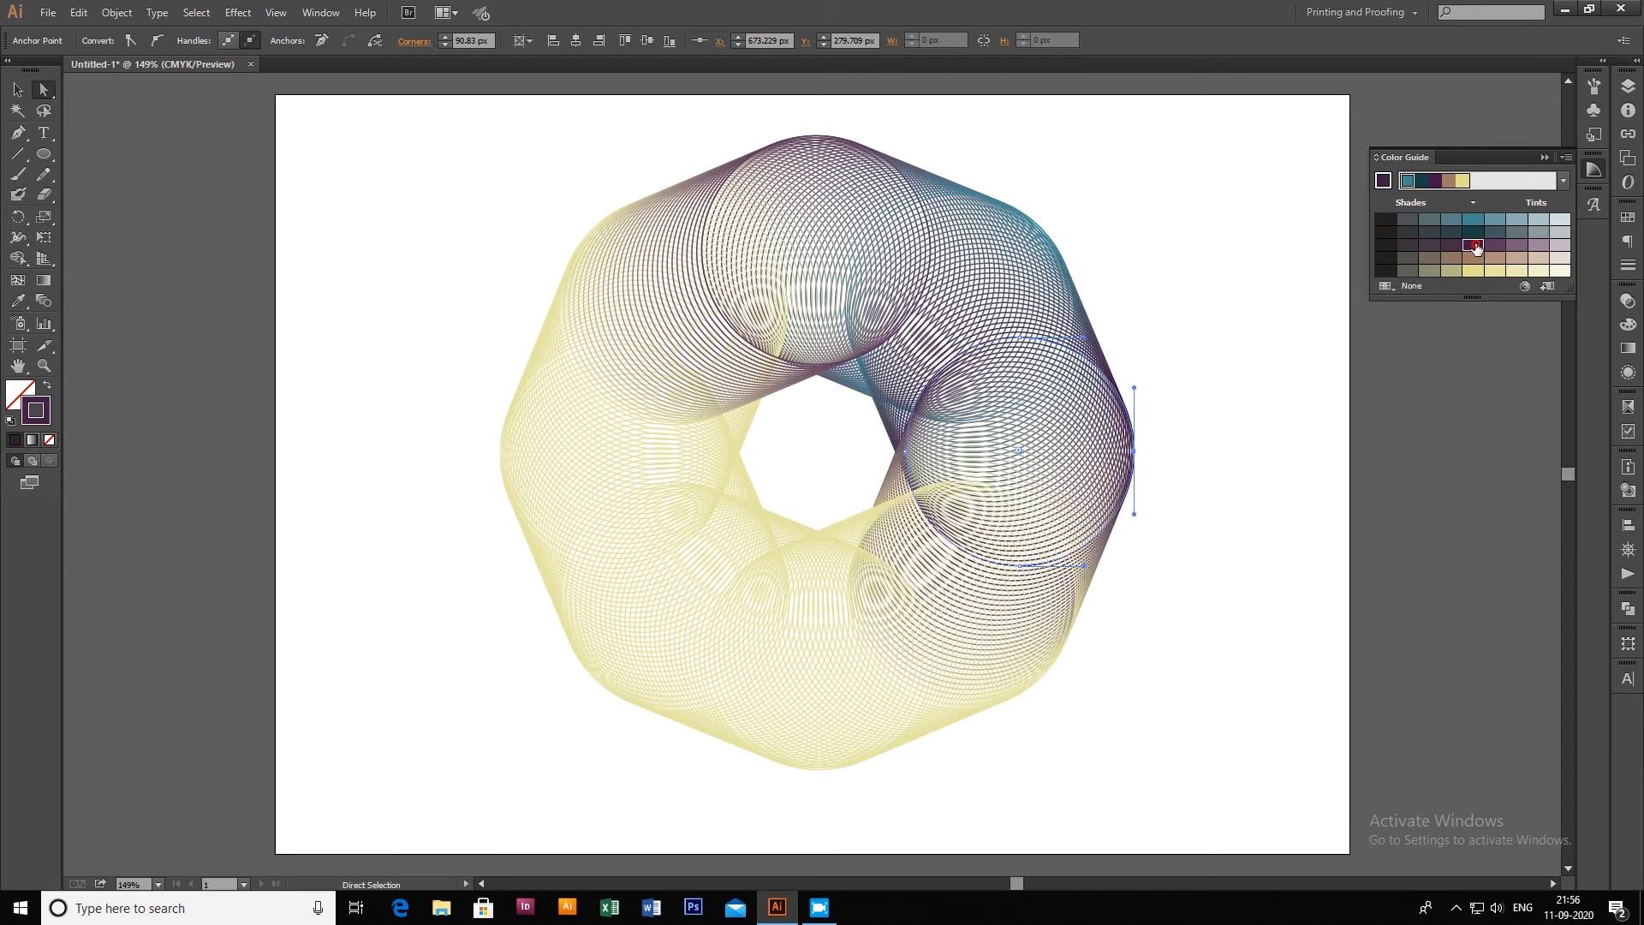
# Recolour the blend's lower-right circle salmon, the bottom circle bright pink and the lower-left circle green
pyautogui.moveTo(1083, 757); pyautogui.dragTo(973, 642)
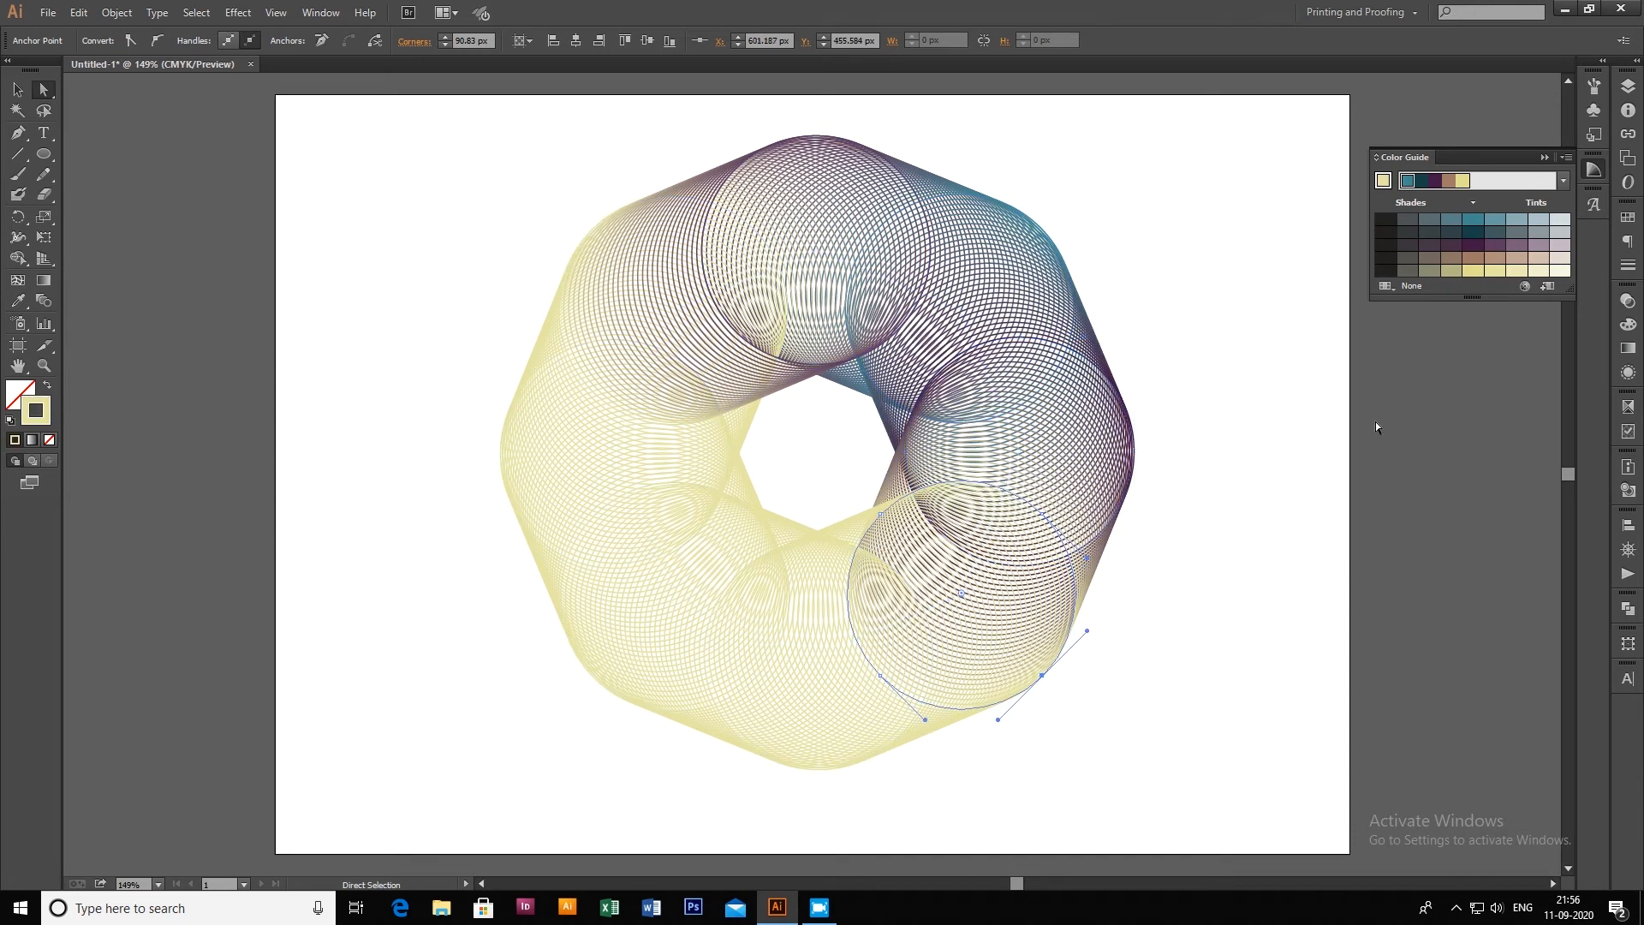
pyautogui.click(1494, 259)
pyautogui.moveTo(883, 798); pyautogui.dragTo(788, 745)
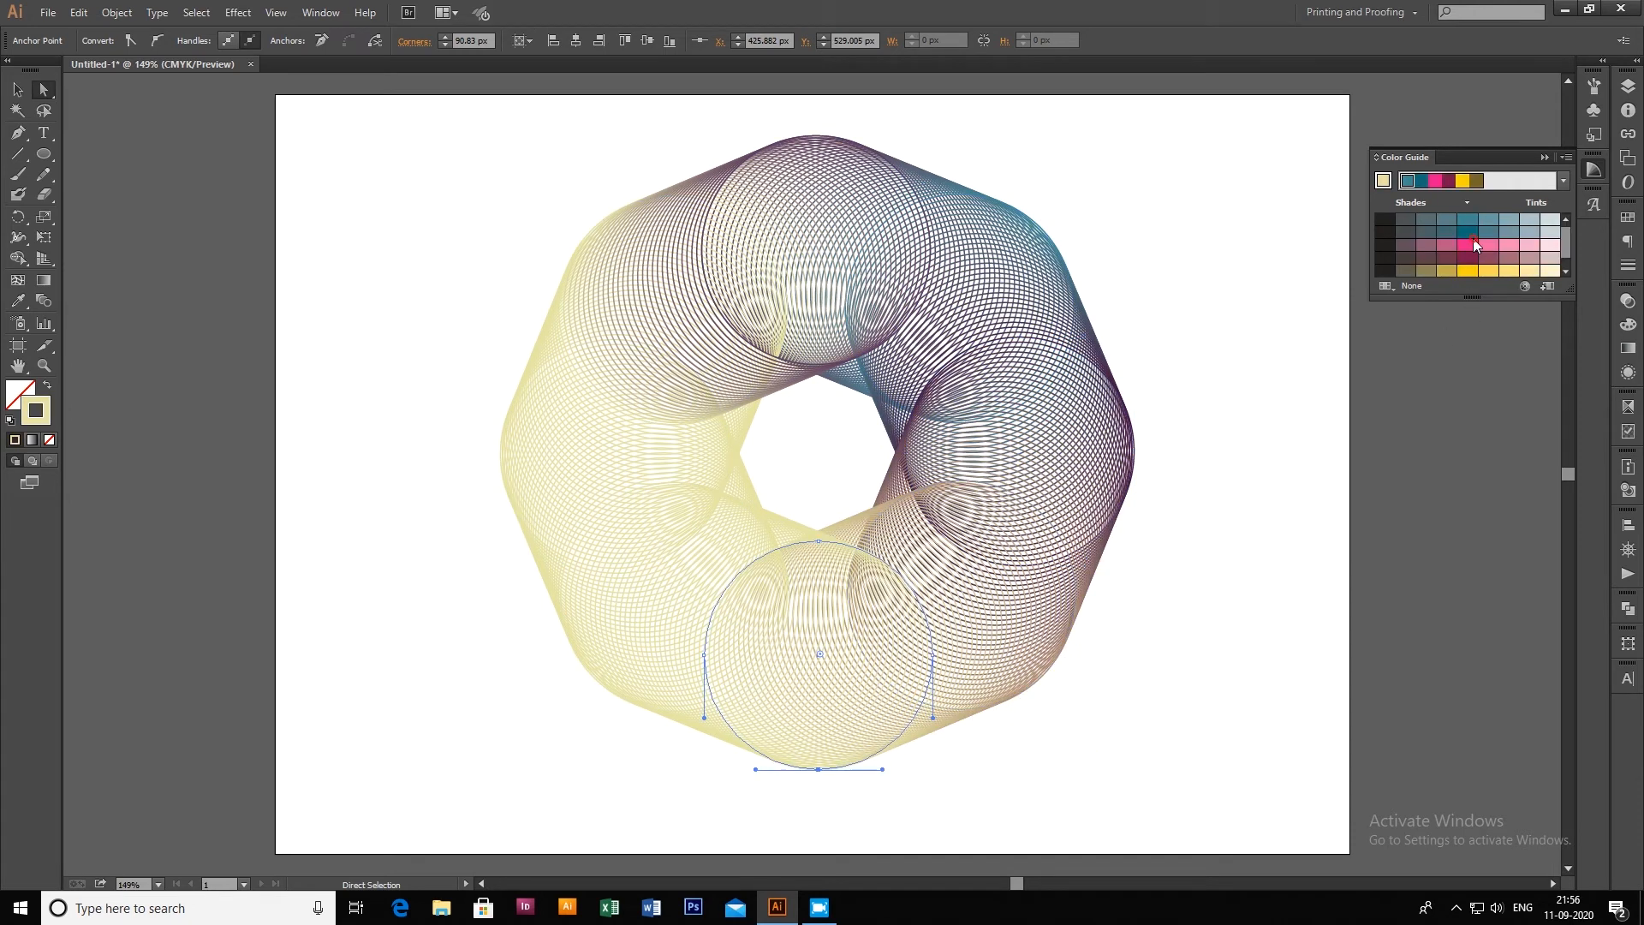
pyautogui.click(1474, 243)
pyautogui.moveTo(614, 709); pyautogui.dragTo(580, 622)
pyautogui.click(1468, 232)
# Switch the Color Guide to another harmony and recolour the blend's left circle orange and the upper-left circle dark reddish brown
pyautogui.moveTo(459, 397); pyautogui.dragTo(557, 489)
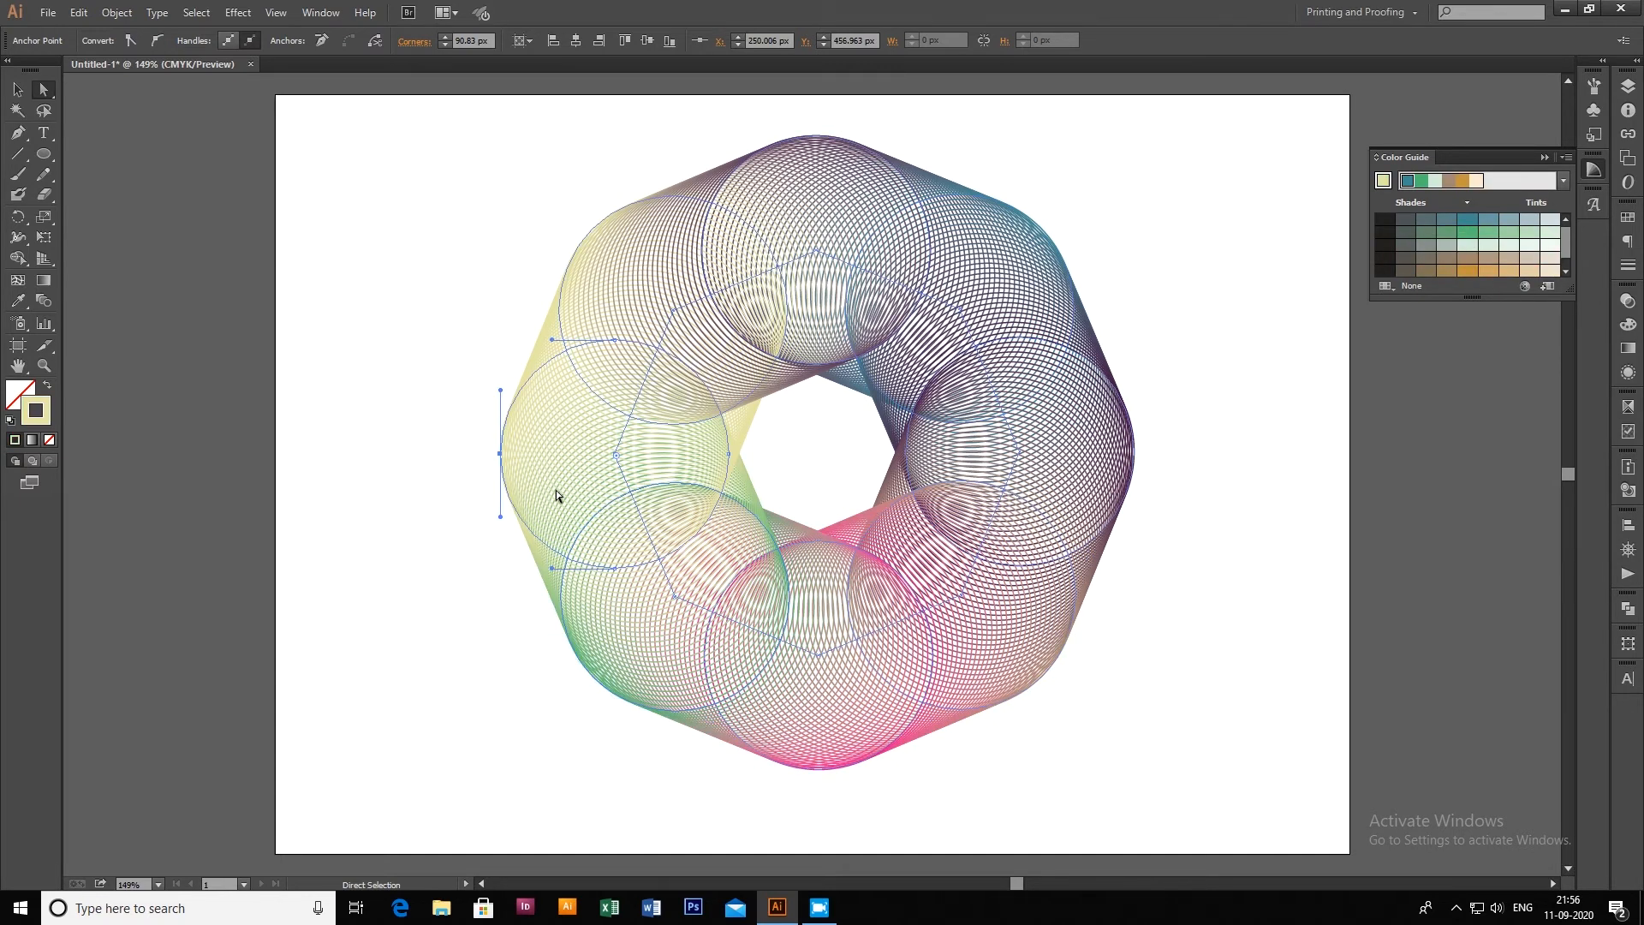
pyautogui.click(1563, 180)
pyautogui.click(1427, 444)
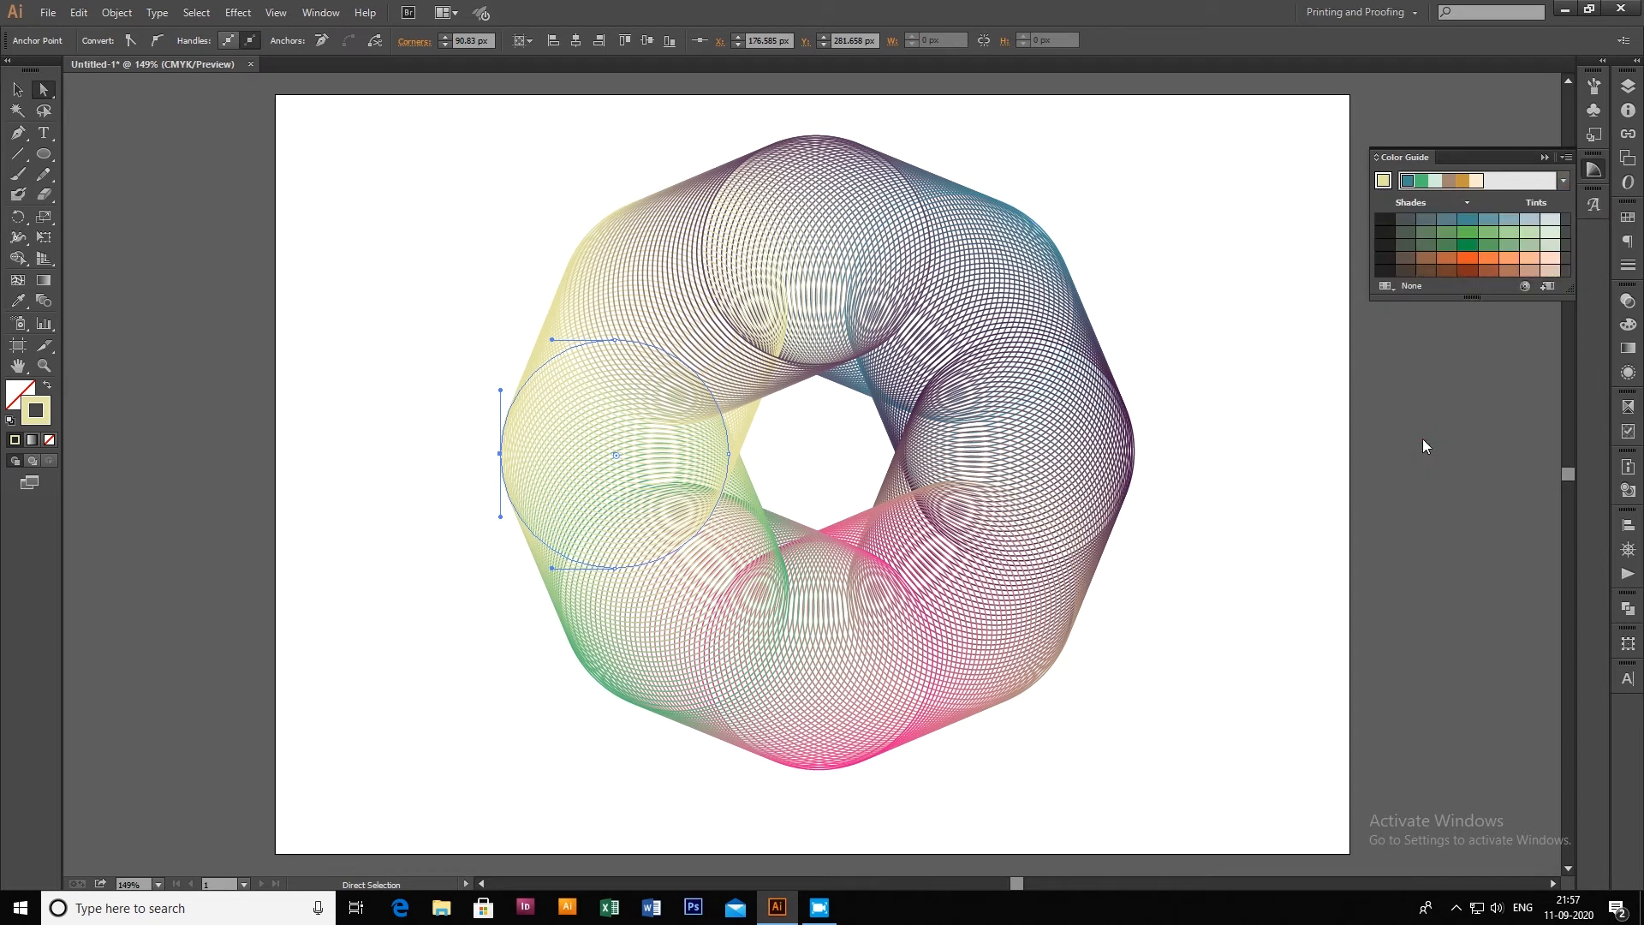
pyautogui.click(1470, 257)
pyautogui.moveTo(646, 274); pyautogui.dragTo(651, 278)
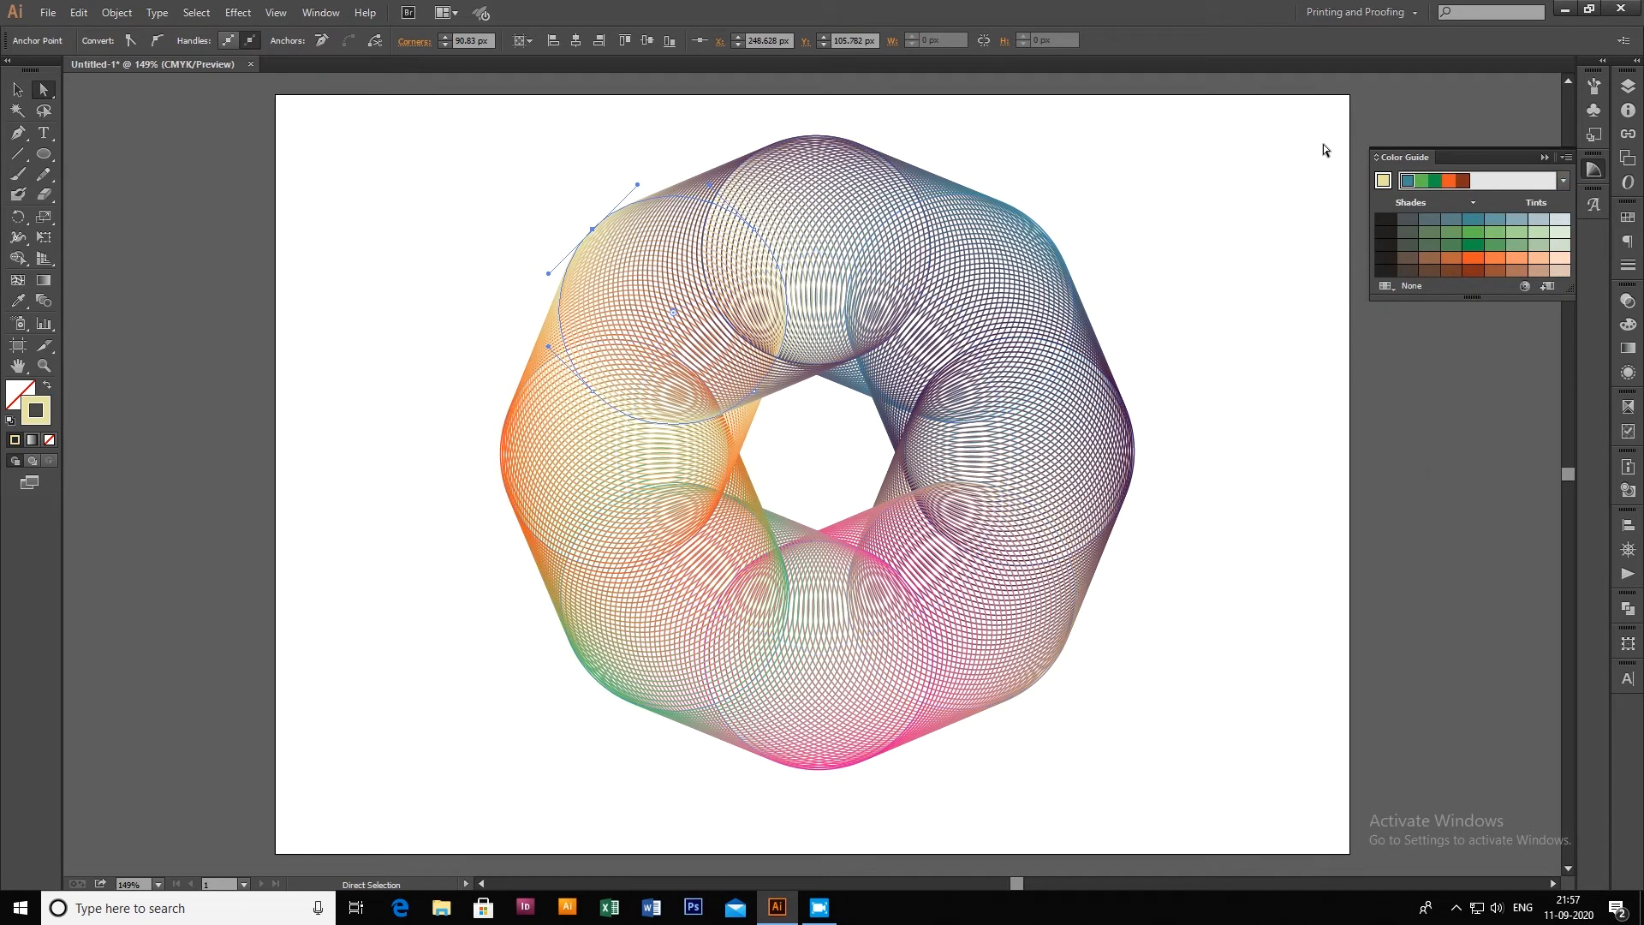
pyautogui.click(1467, 181)
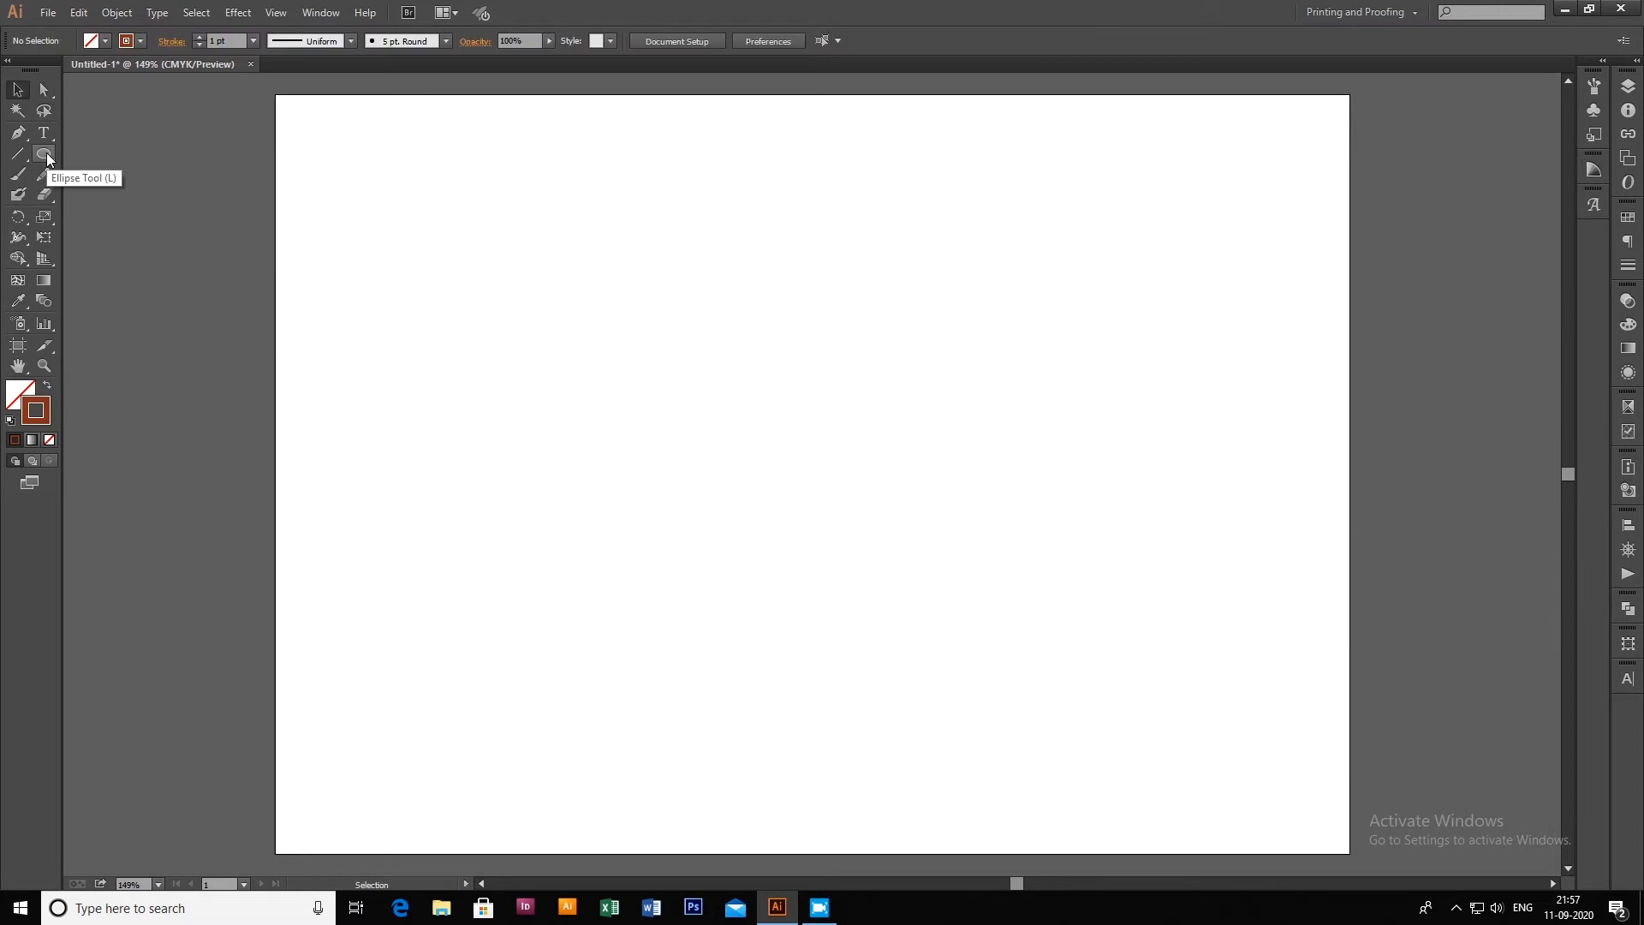
# Create a ten-sided polygon with a radius of 159.9429 px on the empty artboard using the Polygon tool
pyautogui.moveTo(47, 159); pyautogui.dragTo(129, 215)
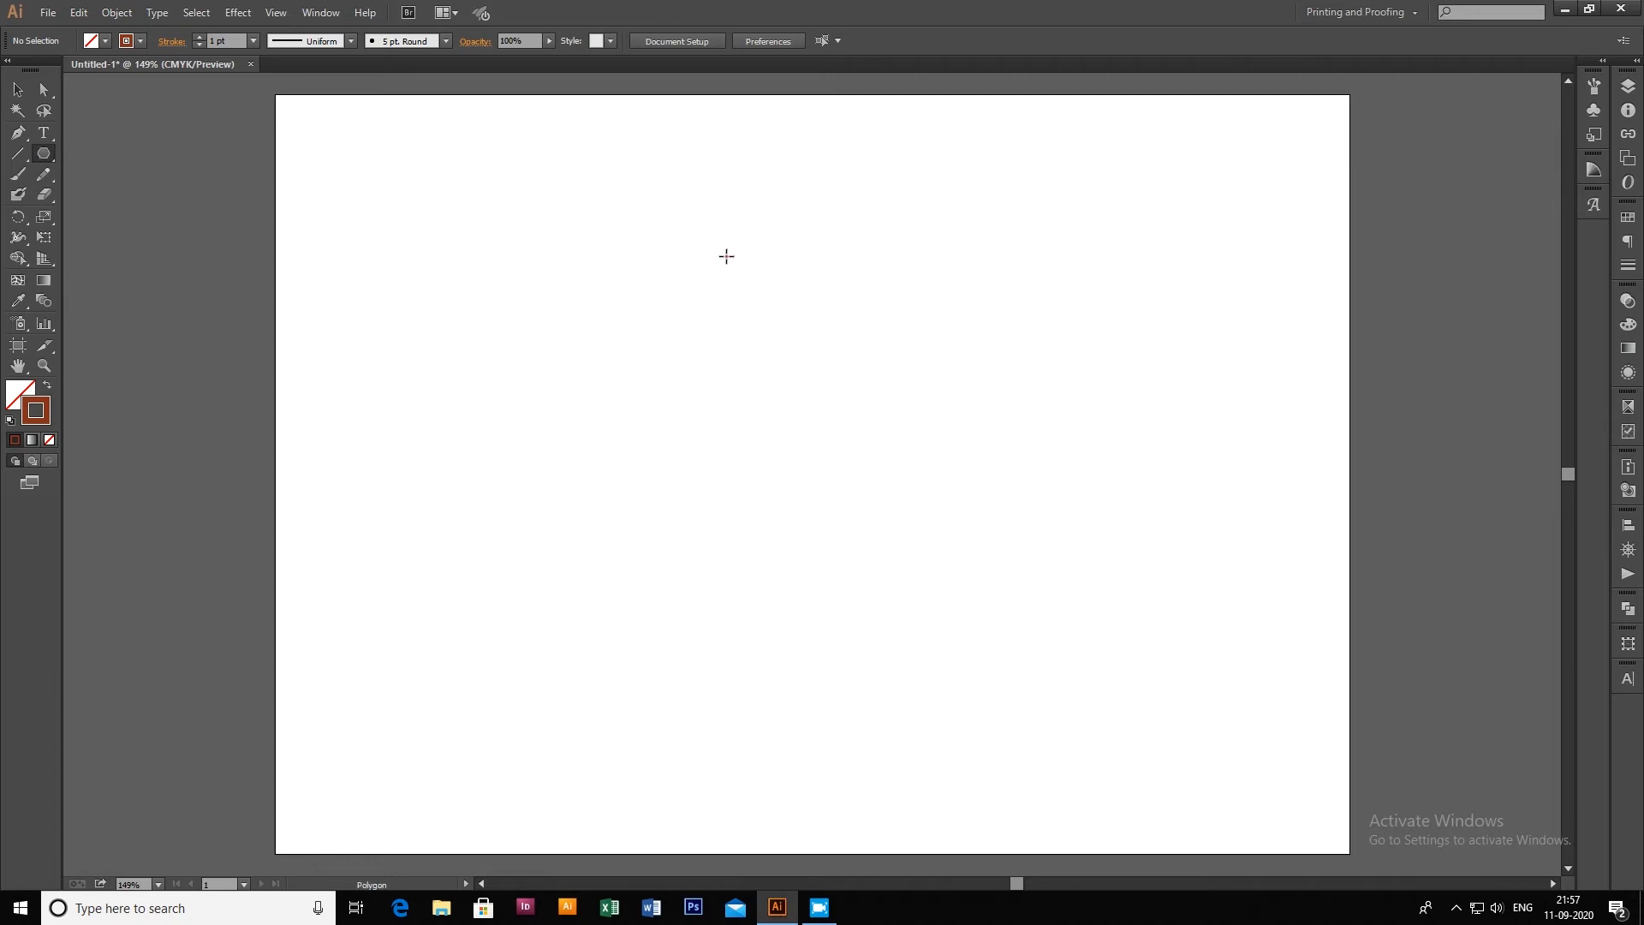
pyautogui.click(727, 257)
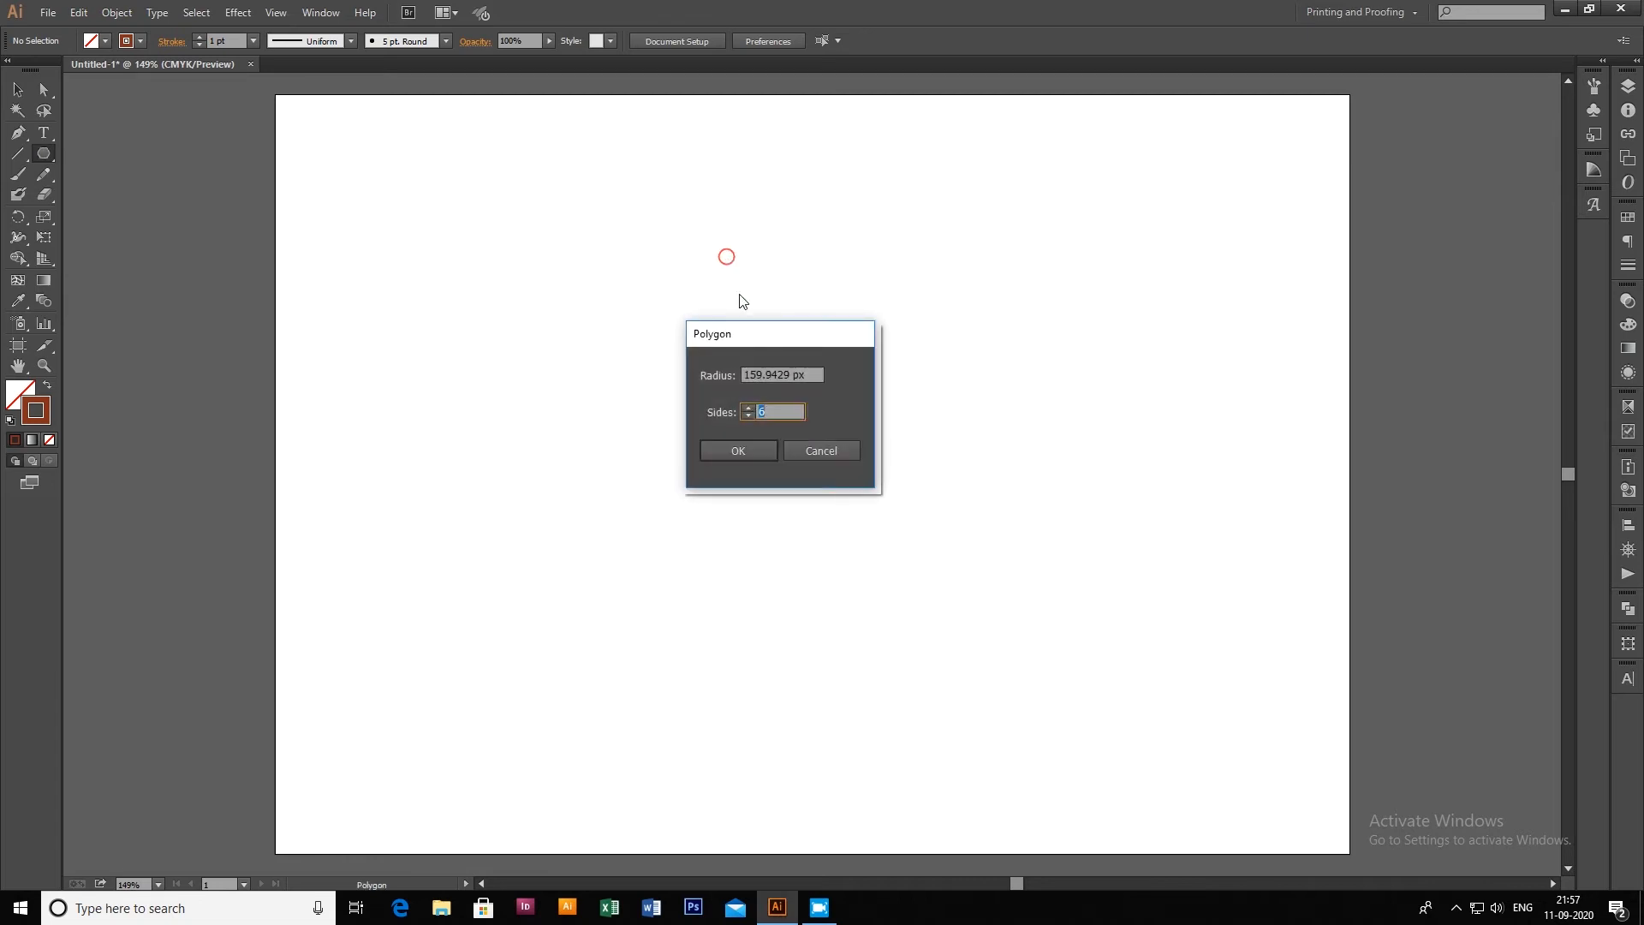
pyautogui.click(759, 450)
# Shrink the decagon to about 117 px high near the artboard's left edge, and place a tiny copy level with it near the right edge
pyautogui.click(17, 89)
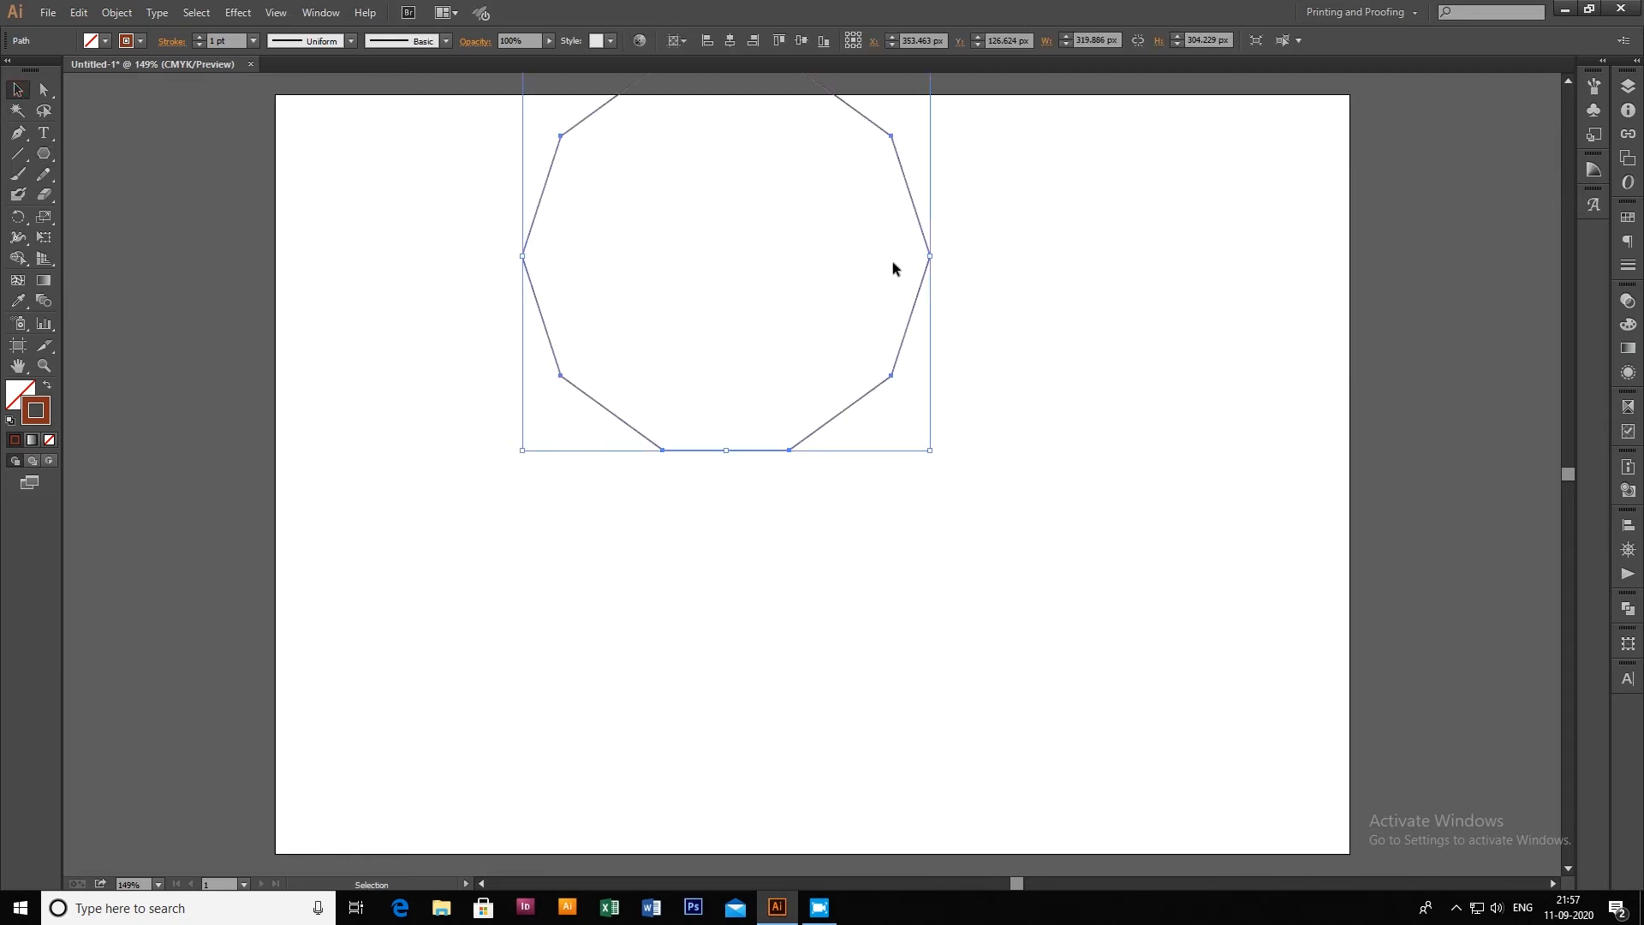
pyautogui.moveTo(918, 295); pyautogui.dragTo(936, 411)
pyautogui.moveTo(947, 569)
pyautogui.mouseDown()
pyautogui.moveTo(818, 448)
pyautogui.moveTo(405, 442)
pyautogui.moveTo(1321, 403)
pyautogui.mouseUp()
pyautogui.moveTo(1326, 300); pyautogui.dragTo(1301, 367)
# Select both decagons, swap their fill and stroke, and make a blend from them
pyautogui.moveTo(280, 257)
pyautogui.mouseDown()
pyautogui.moveTo(514, 454)
pyautogui.moveTo(1327, 518)
pyautogui.mouseUp()
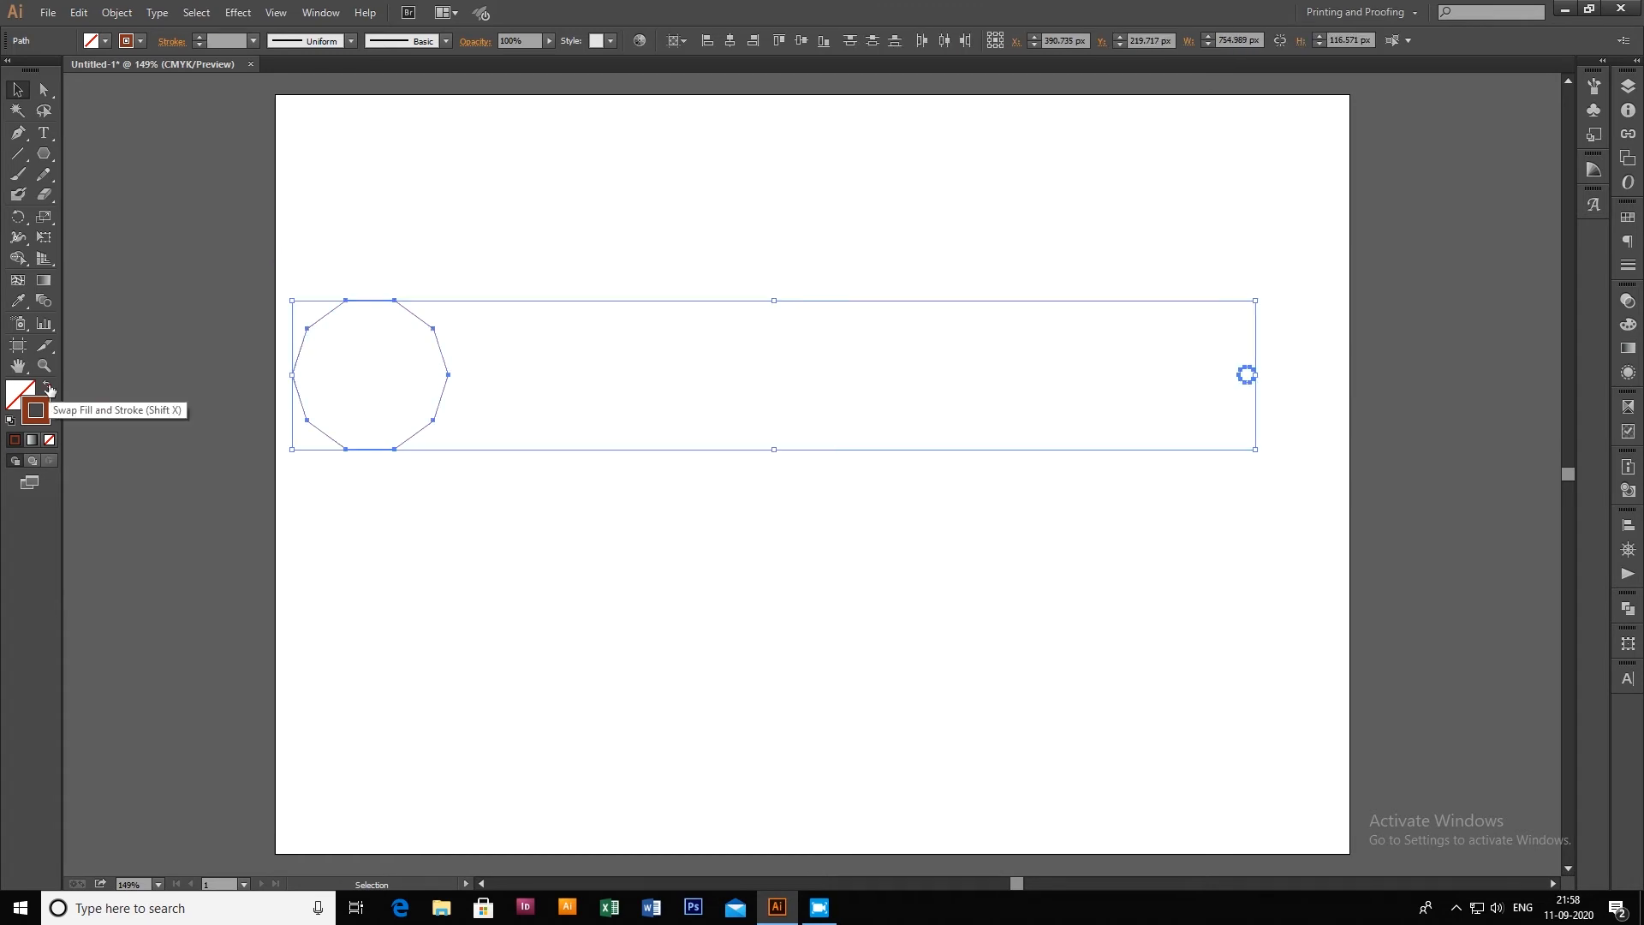
pyautogui.click(47, 385)
pyautogui.click(109, 13)
pyautogui.moveTo(172, 412)
pyautogui.click(403, 413)
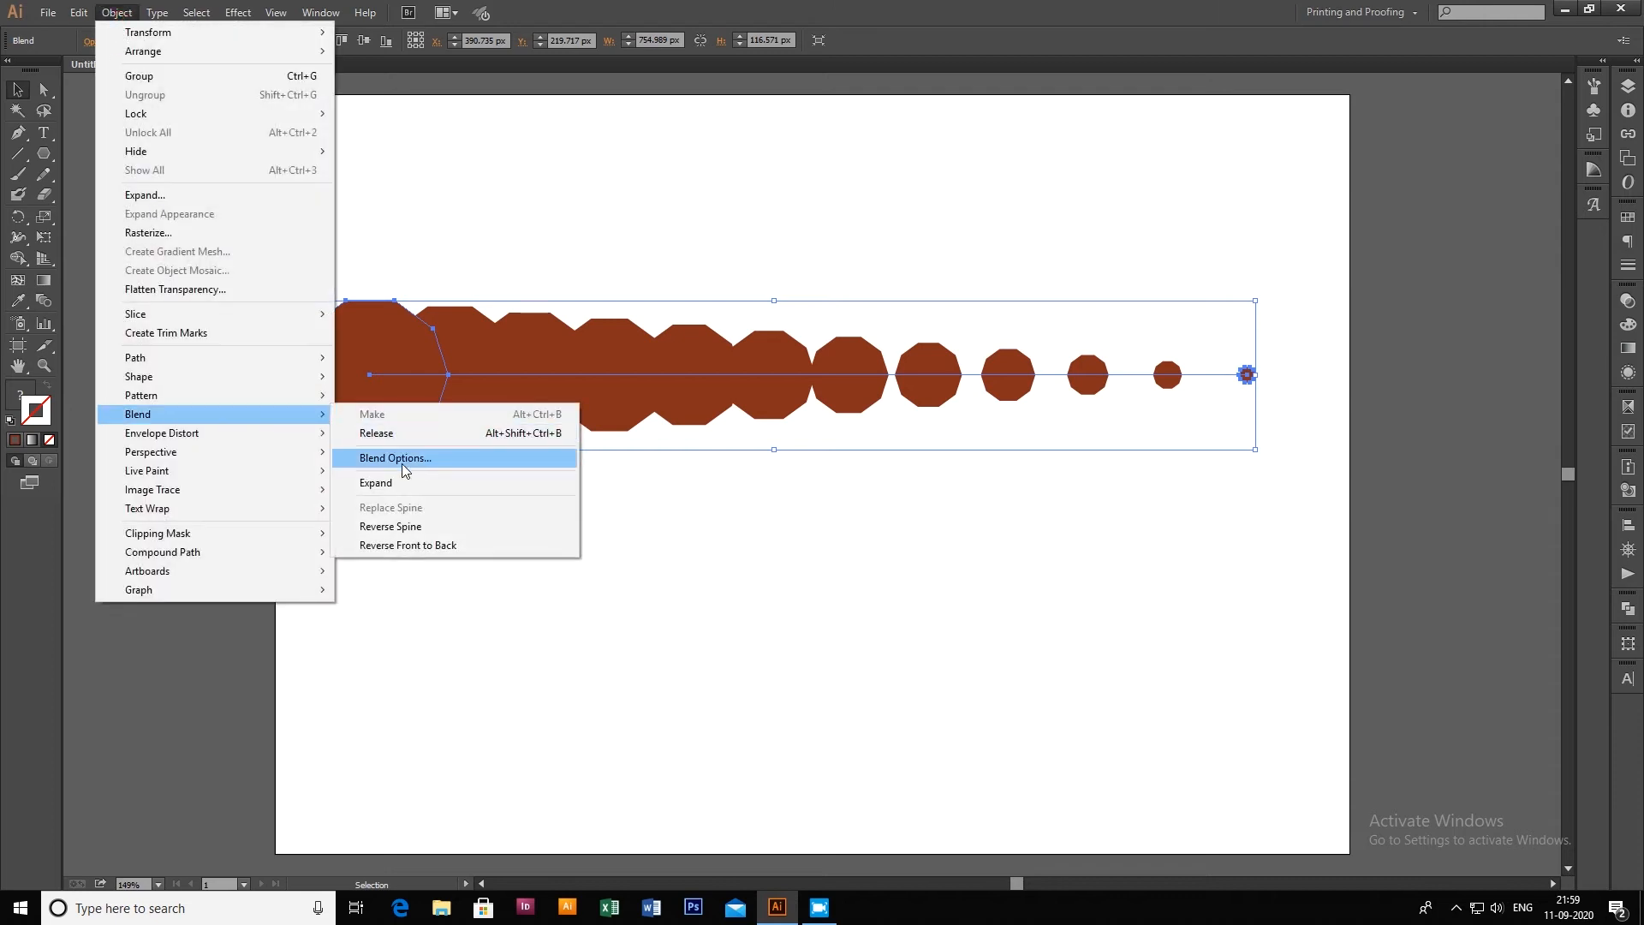
# Set the decagon blend's spacing to Specified Steps with Preview on, try 20 and 6 steps, and apply it at 10 steps
pyautogui.click(395, 457)
pyautogui.click(1375, 330)
pyautogui.click(1357, 363)
pyautogui.click(1260, 411)
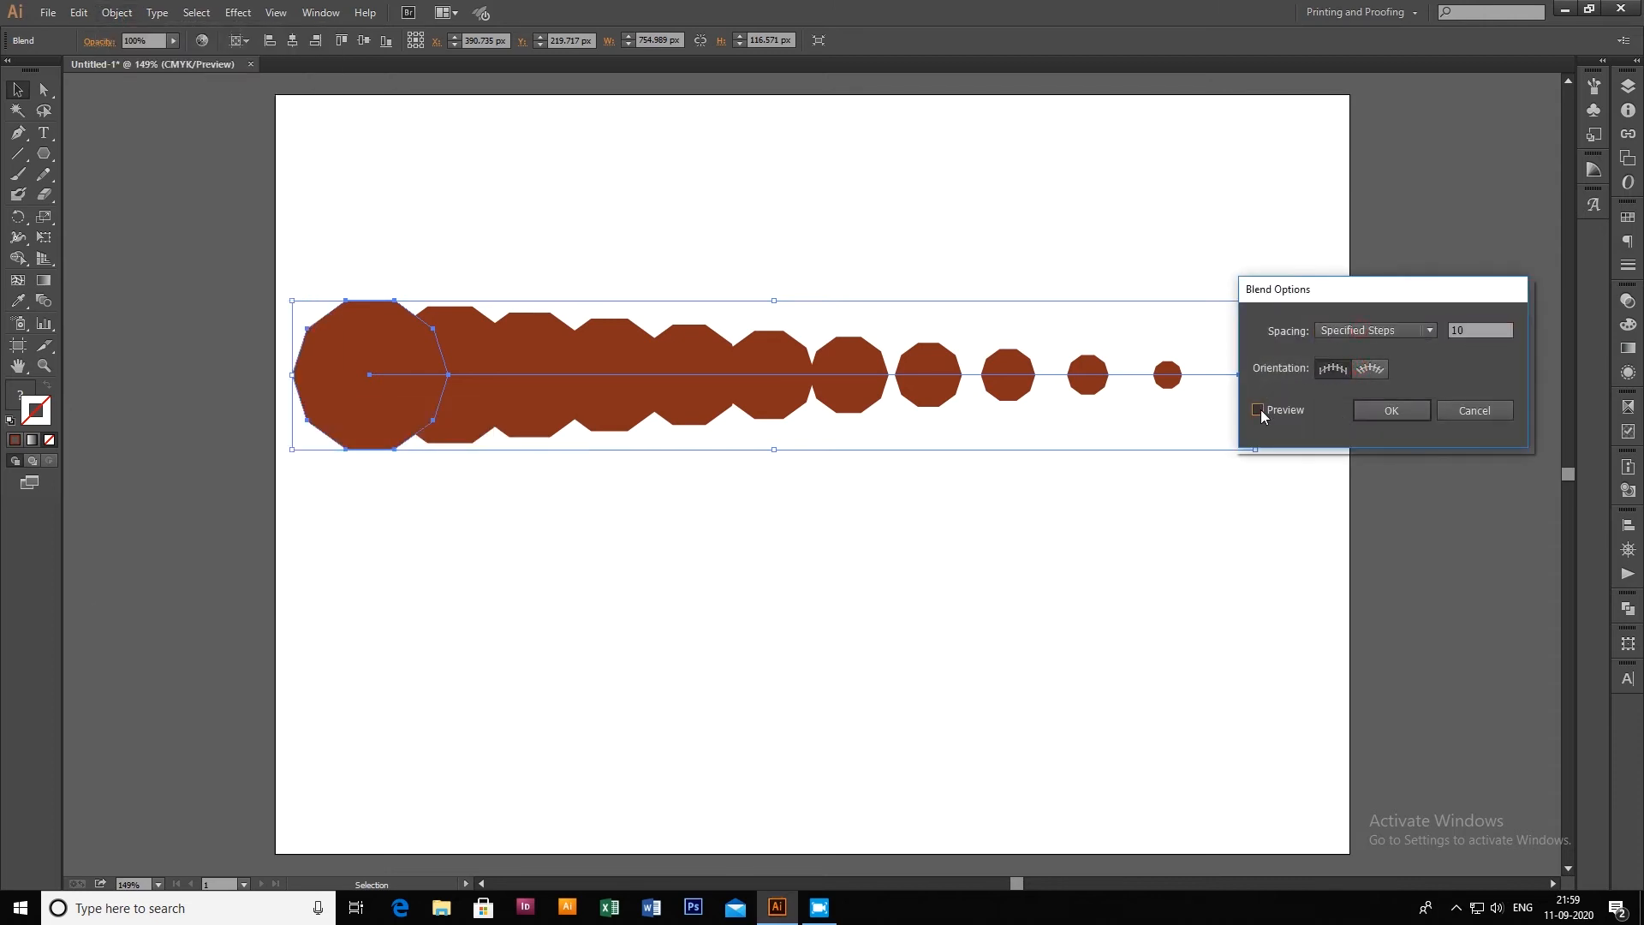
pyautogui.doubleClick(1468, 329)
pyautogui.write('20')
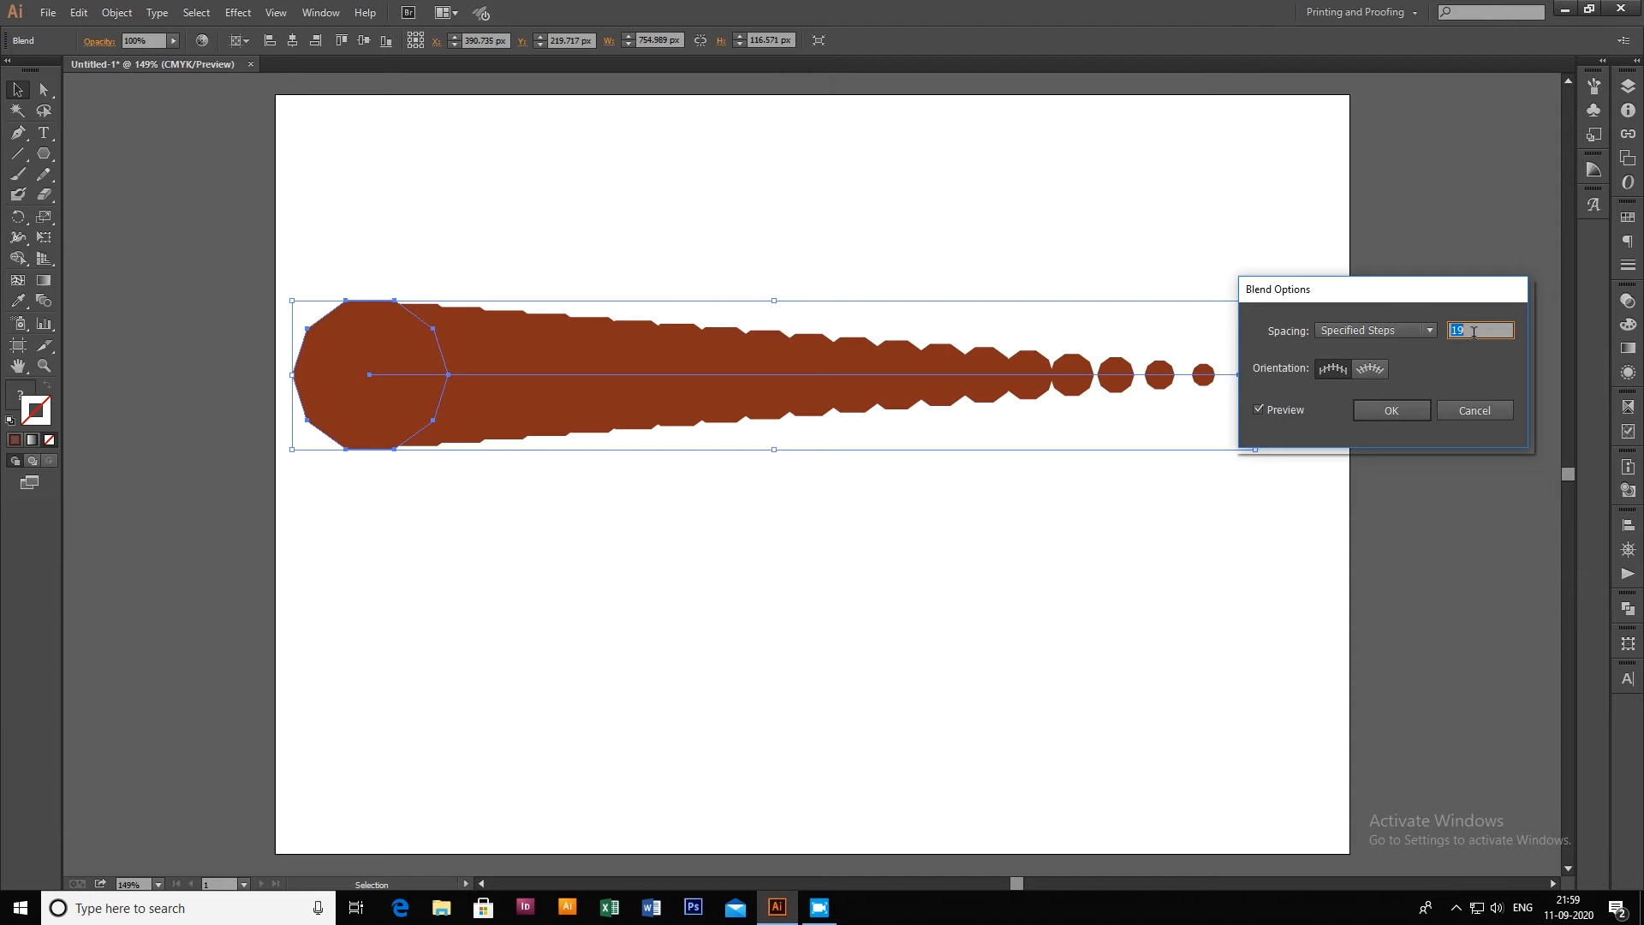
pyautogui.press('Down')
pyautogui.press('Down')
pyautogui.press('Down')
pyautogui.press('Down')
pyautogui.press('Down')
pyautogui.press('Down')
pyautogui.press('Down')
pyautogui.press('Down')
pyautogui.press('Down')
pyautogui.press('Down')
pyautogui.press('Down')
pyautogui.press('Down')
pyautogui.press('Down')
pyautogui.press('Down')
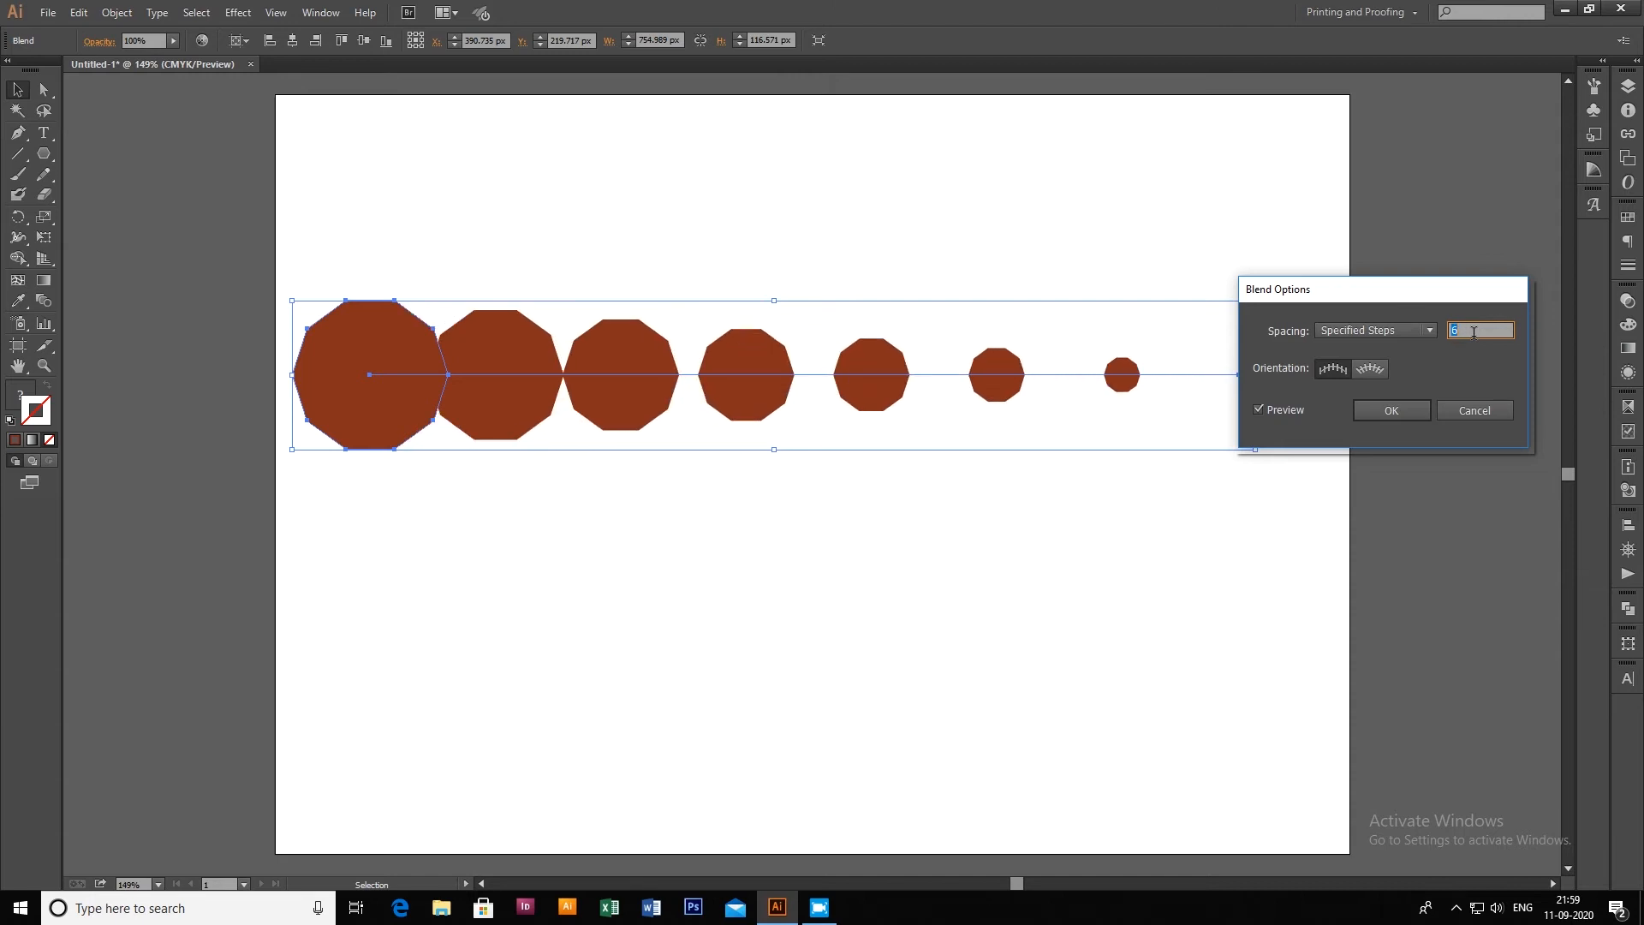
pyautogui.press('Up')
pyautogui.press('Up')
pyautogui.press('Up')
pyautogui.press('Up')
pyautogui.press('Up')
pyautogui.press('Up')
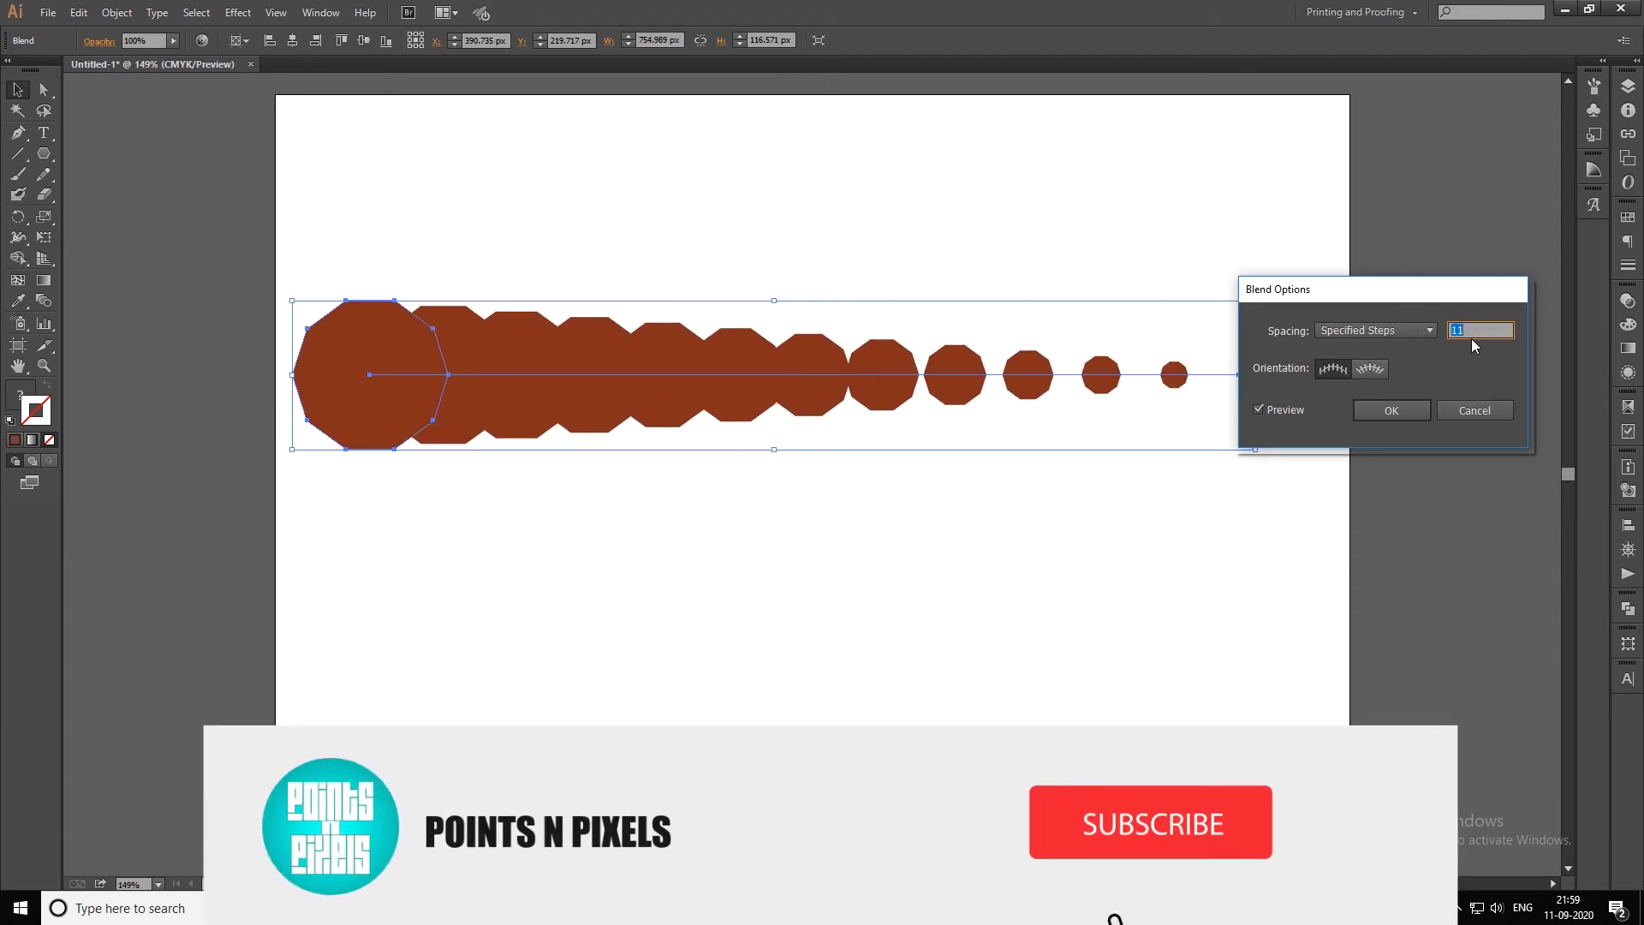
pyautogui.press('Down')
pyautogui.press('Down')
pyautogui.click(1409, 408)
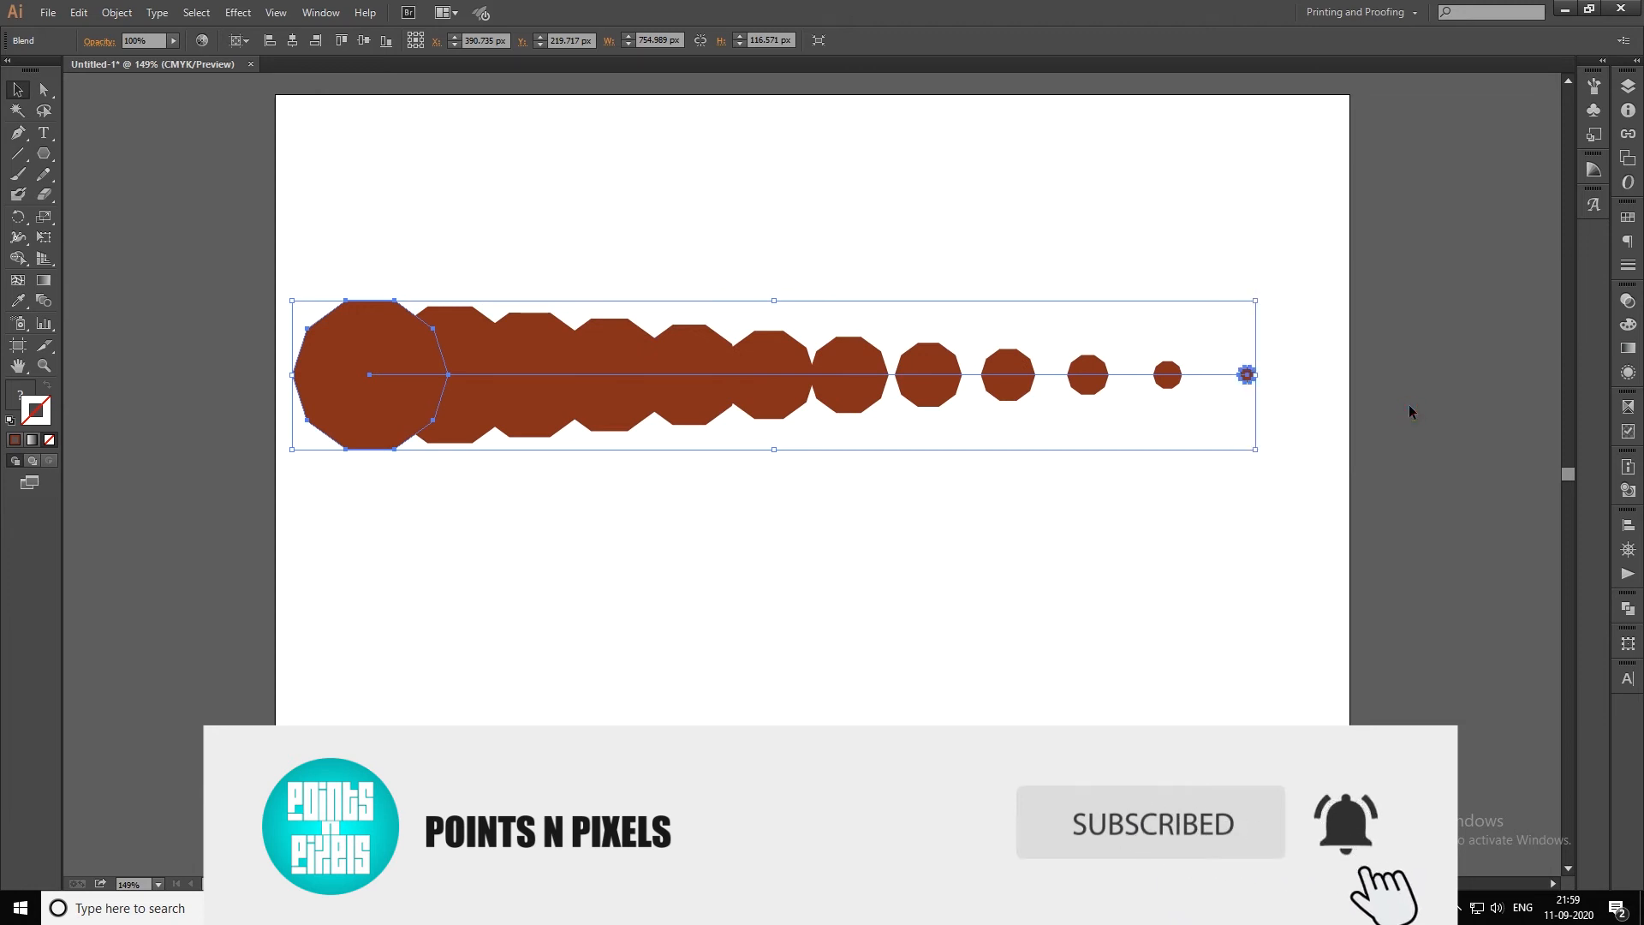
# Draw an open wavy path below the decagon blend with the Pen tool and swap its fill and stroke
pyautogui.click(1409, 411)
pyautogui.click(19, 133)
pyautogui.click(339, 553)
pyautogui.moveTo(594, 632); pyautogui.dragTo(669, 765)
pyautogui.moveTo(899, 651); pyautogui.dragTo(927, 550)
pyautogui.moveTo(1147, 630); pyautogui.dragTo(1233, 789)
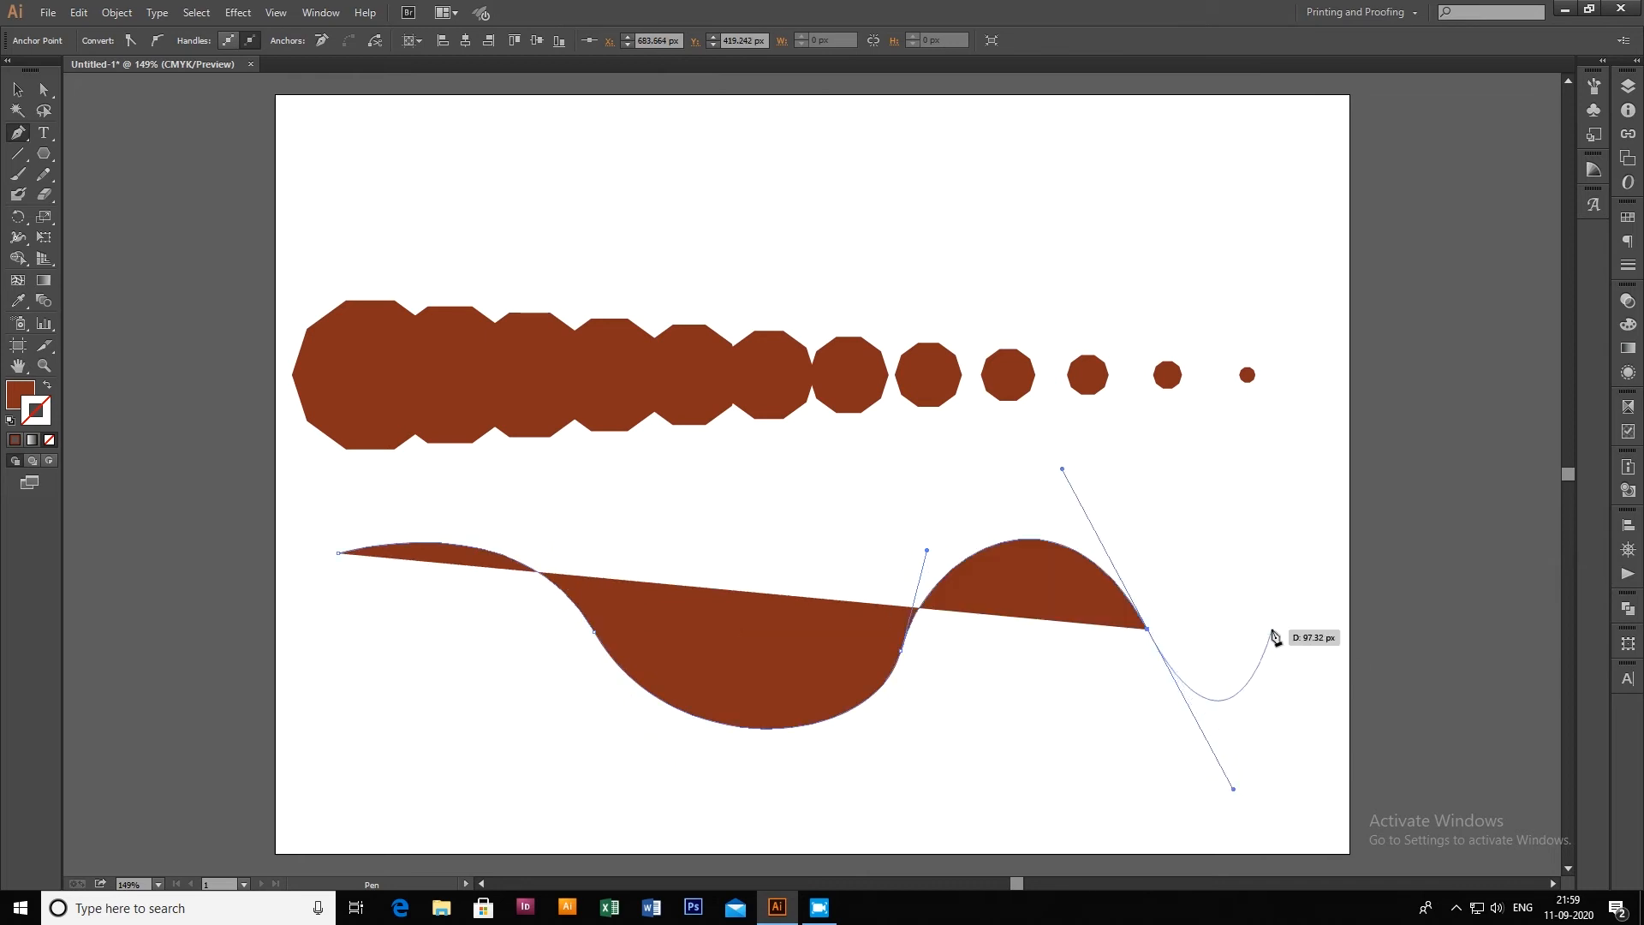
pyautogui.click(18, 89)
pyautogui.click(47, 385)
pyautogui.click(154, 477)
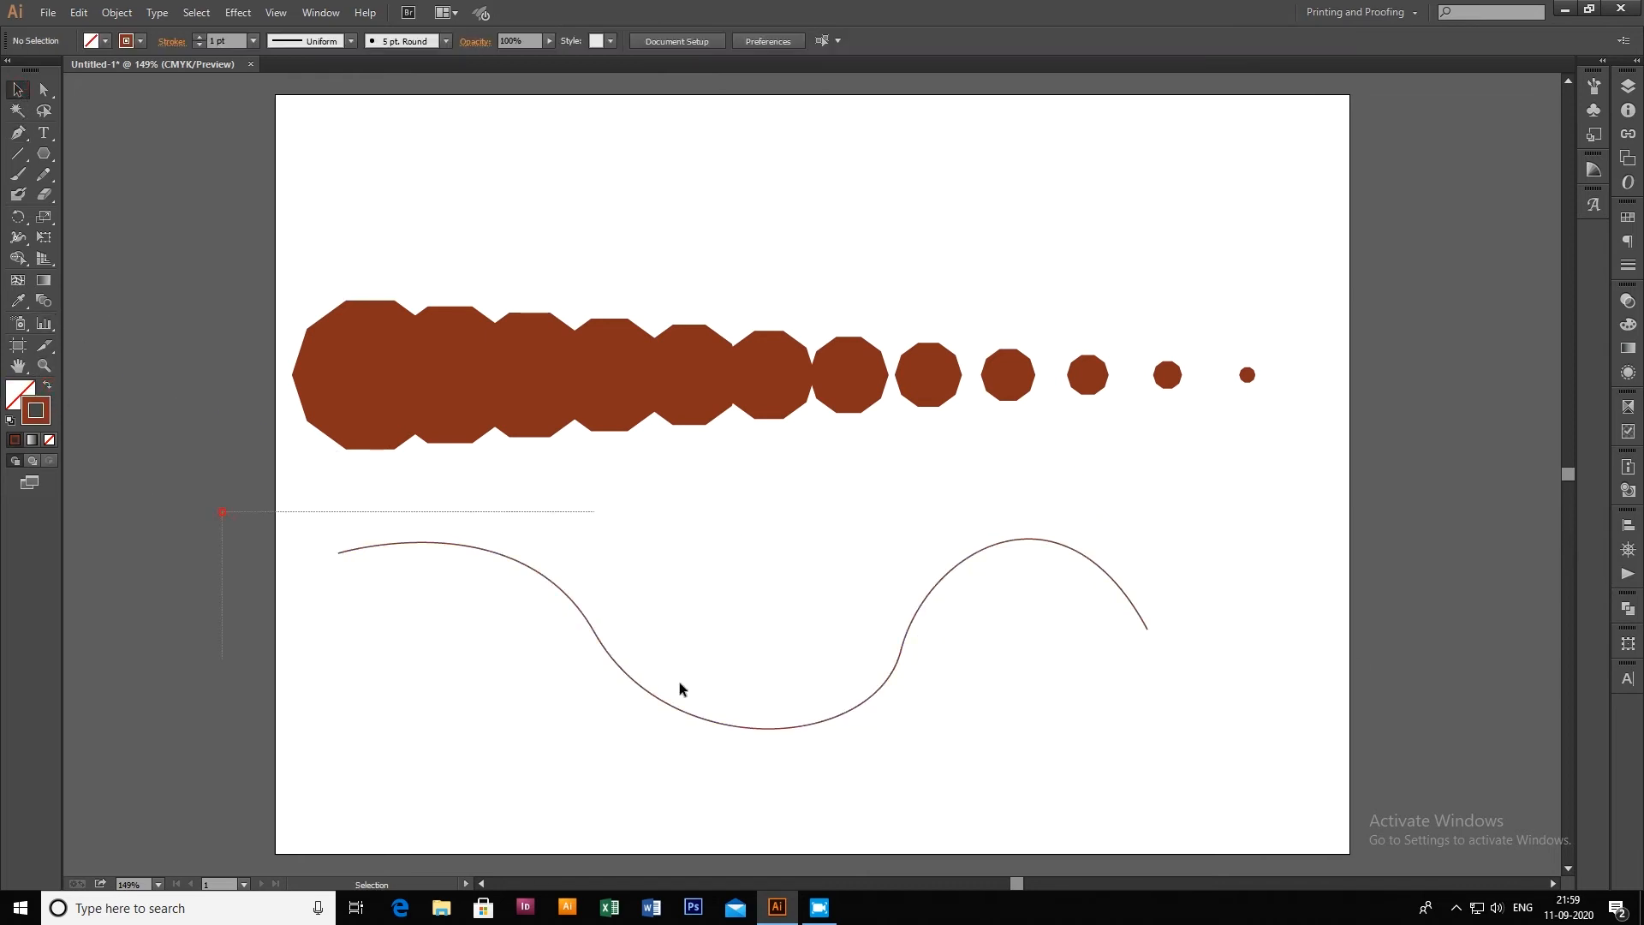
# Select the decagon blend together with the wavy path and replace the blend's spine with that path
pyautogui.click(1092, 589)
pyautogui.moveTo(325, 268); pyautogui.dragTo(966, 768)
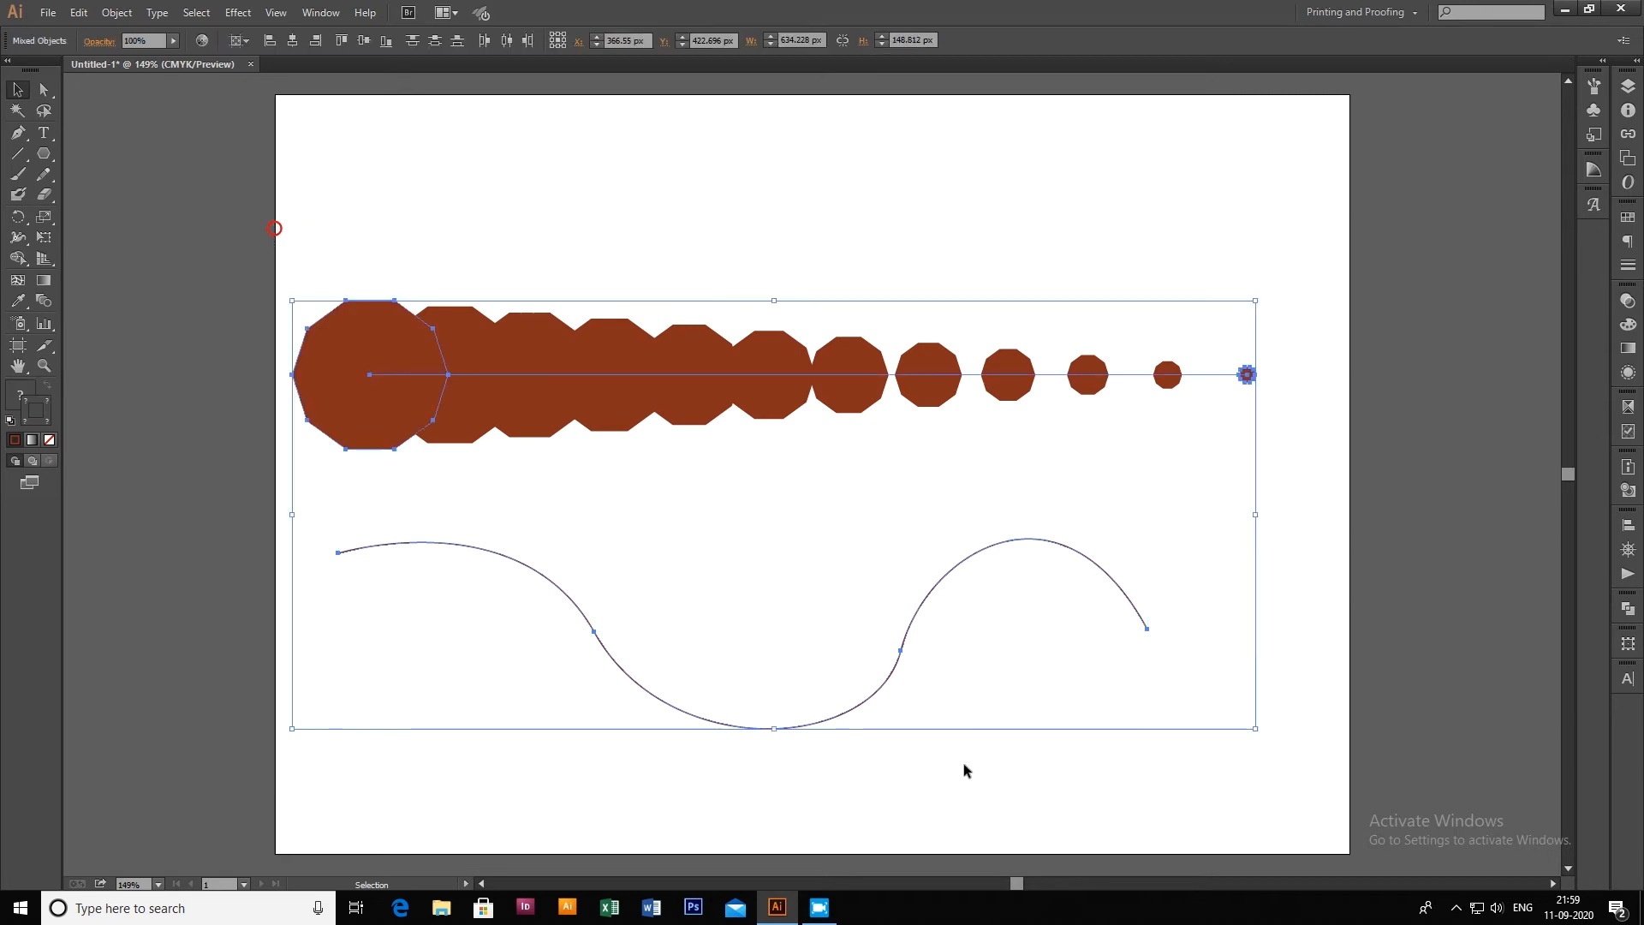
pyautogui.click(117, 12)
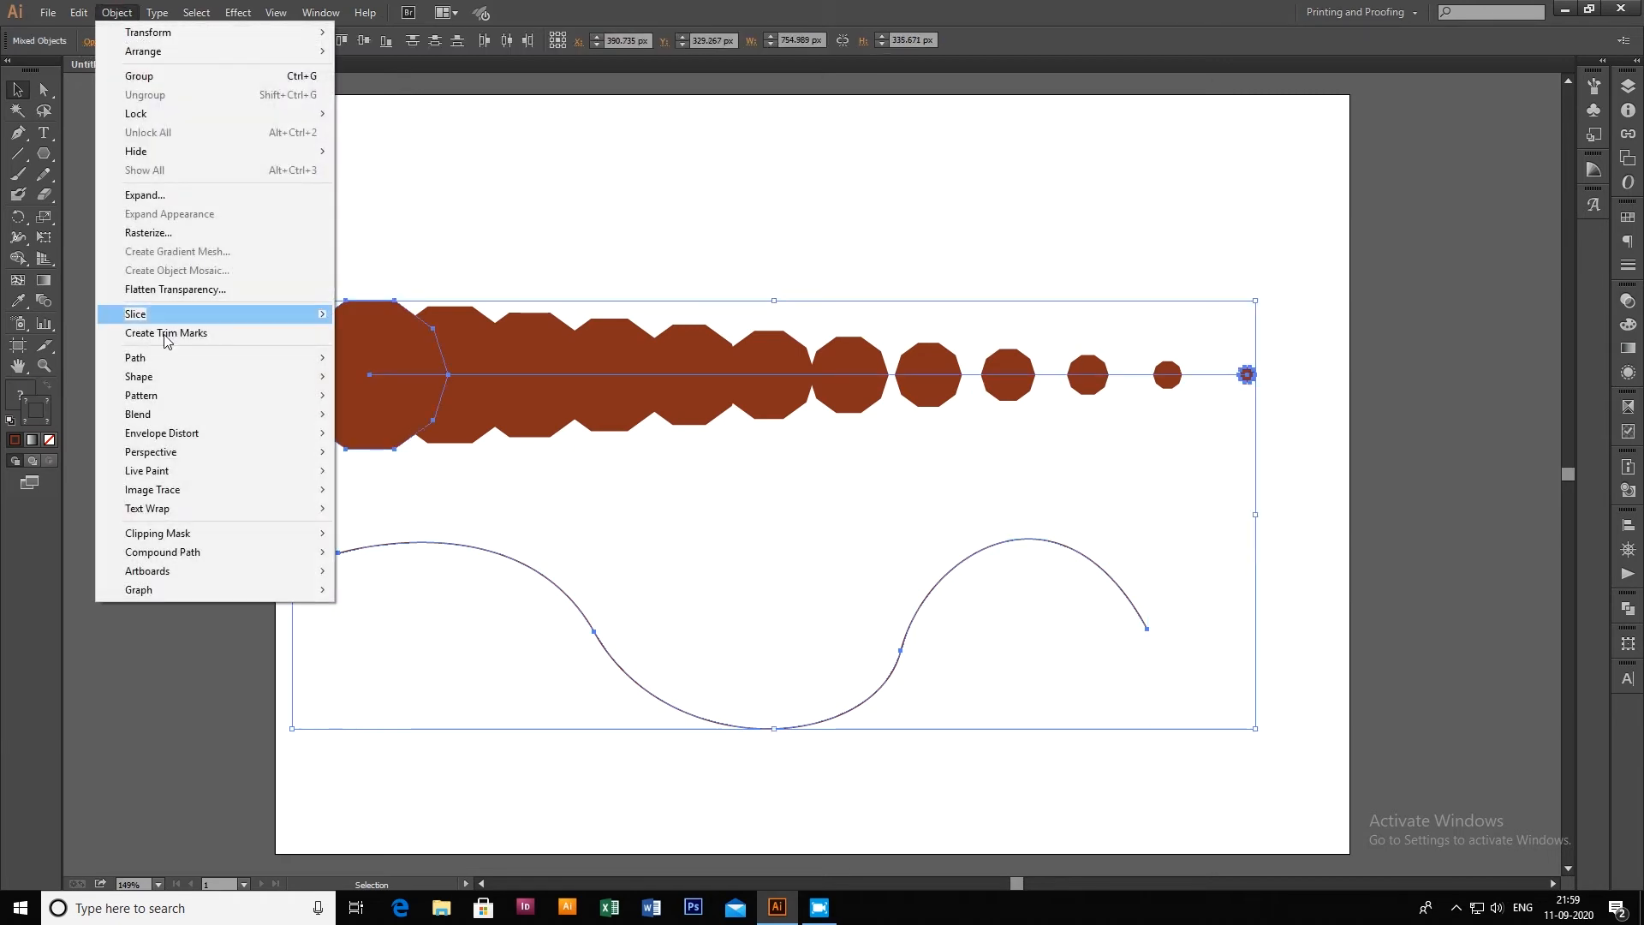
pyautogui.moveTo(182, 413)
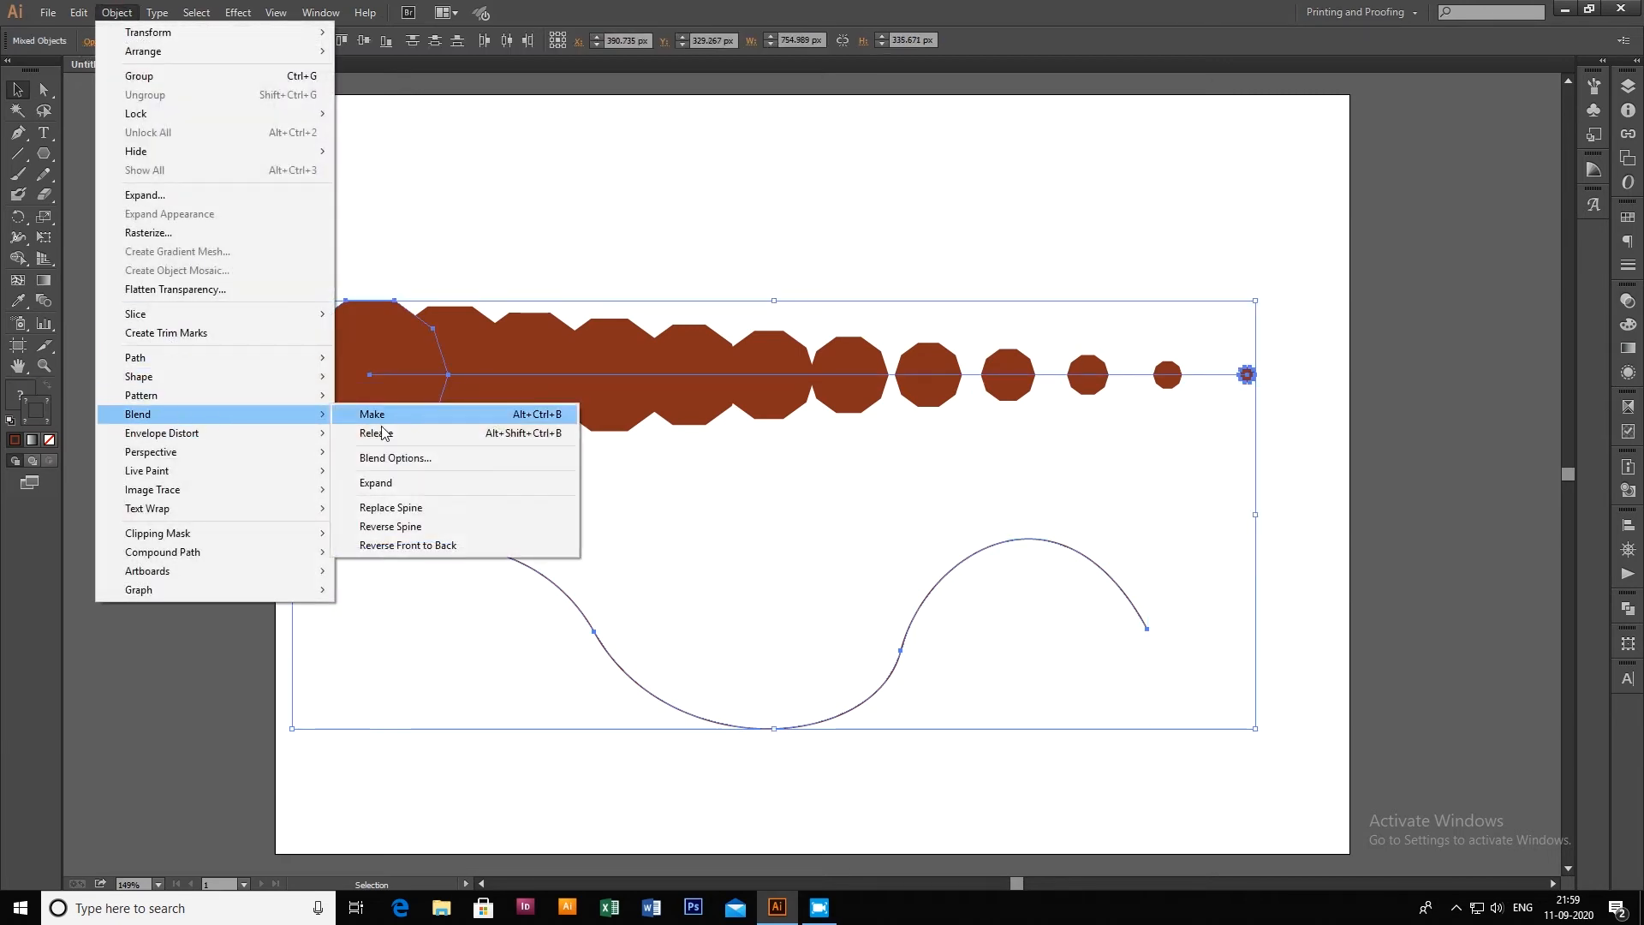
pyautogui.click(426, 509)
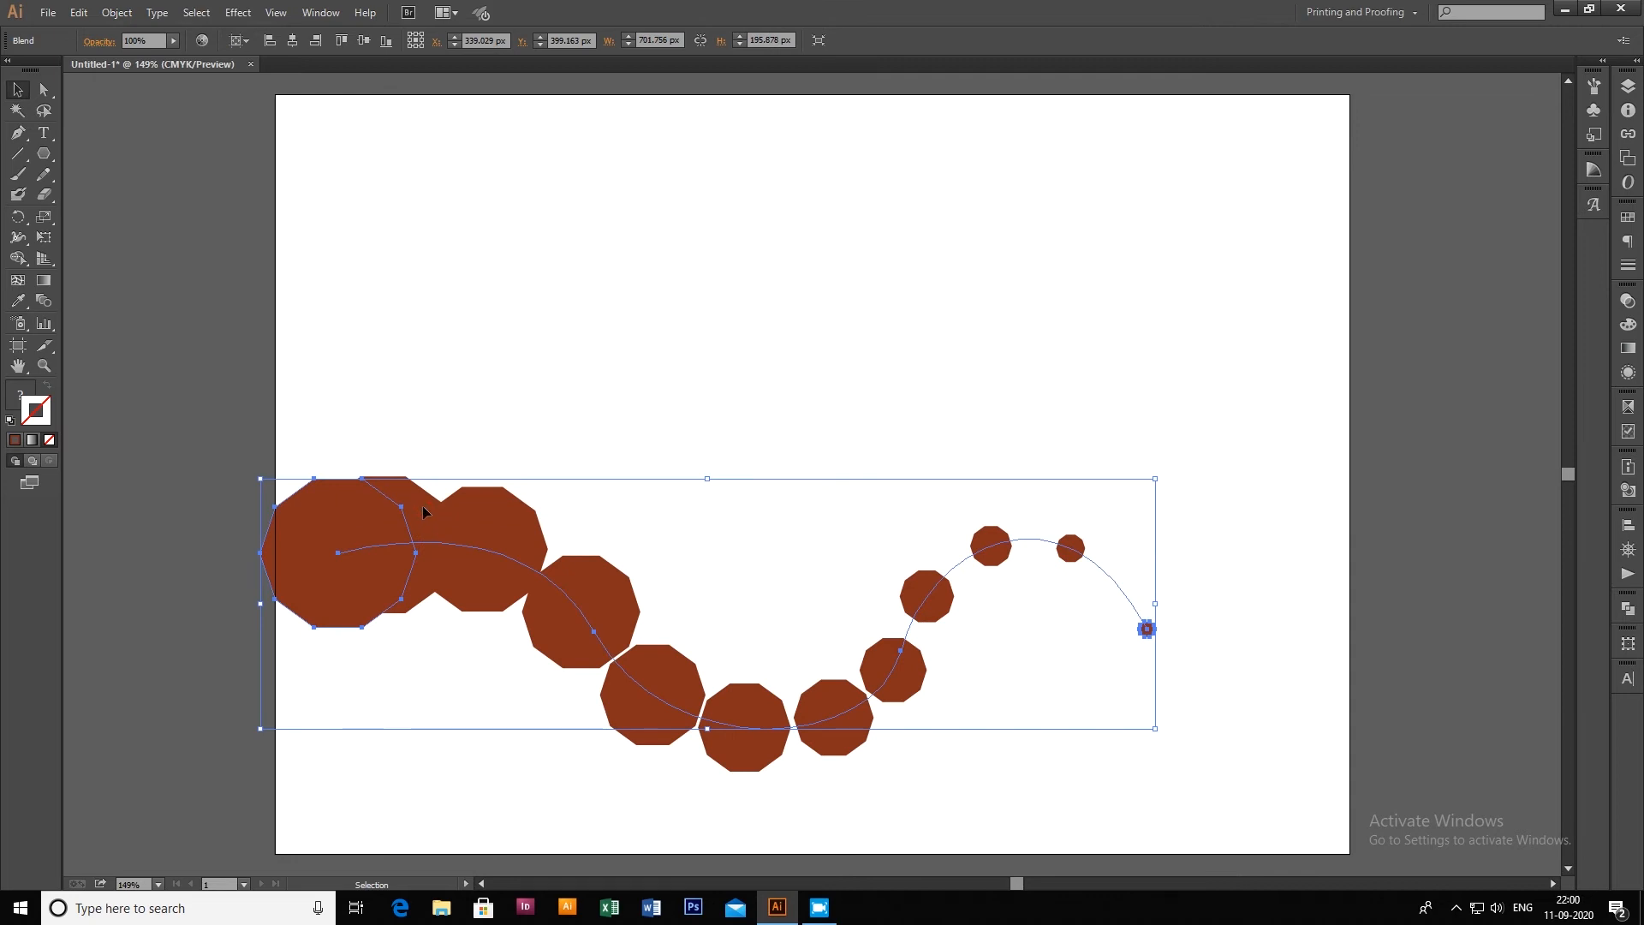
pyautogui.click(722, 388)
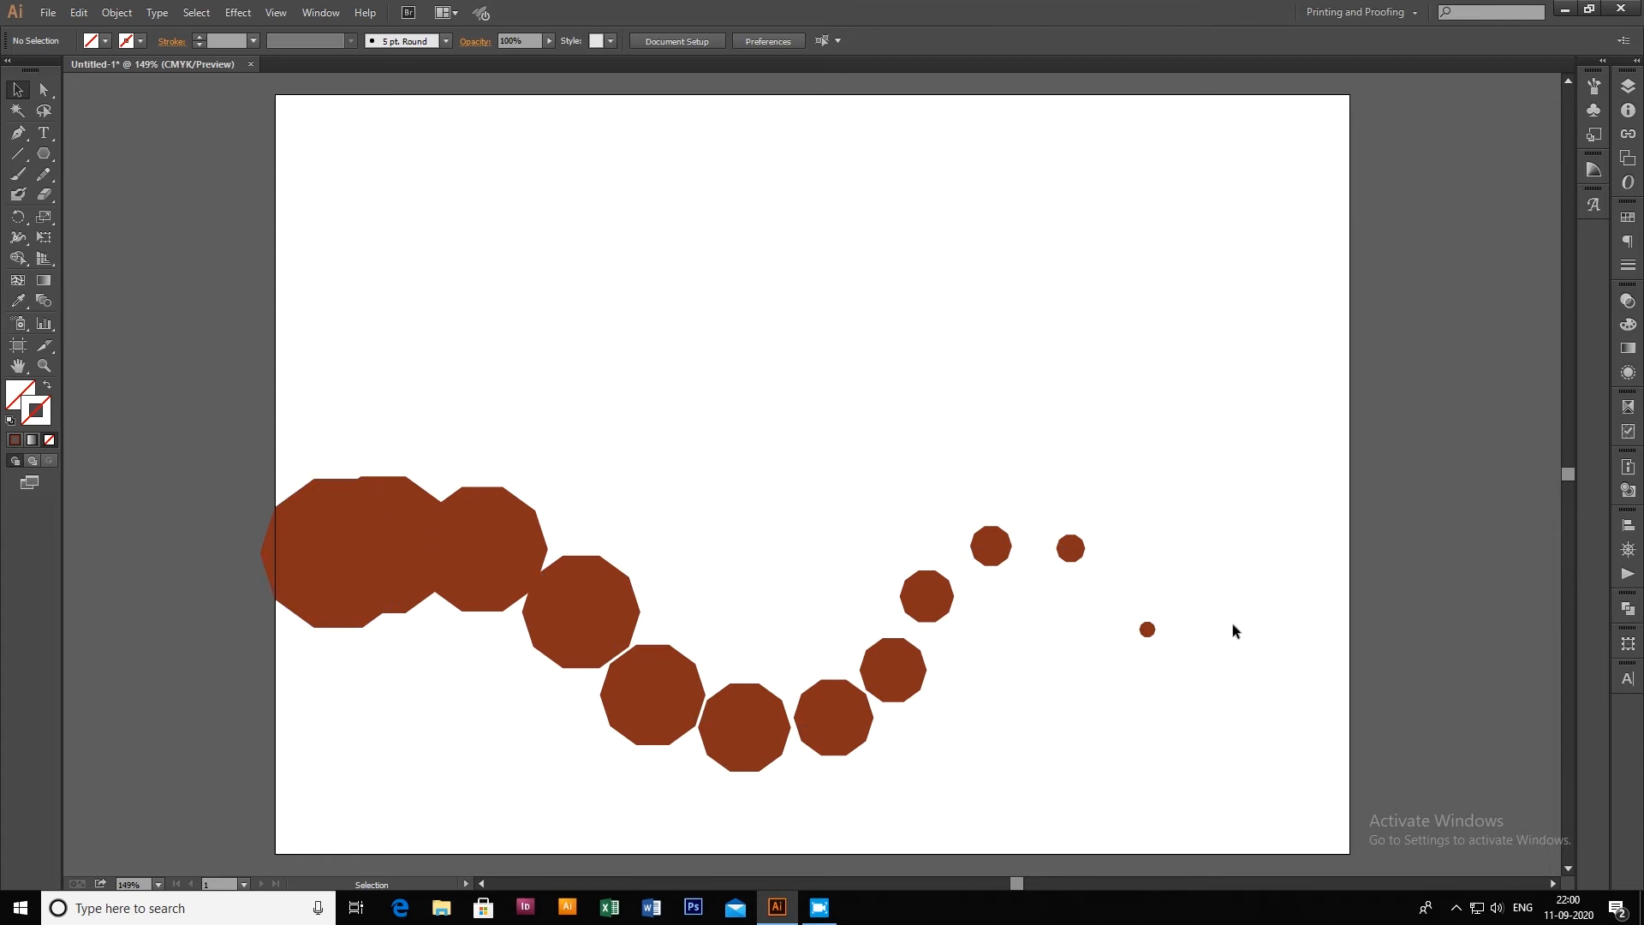
# Select the blend on the wavy path and reverse its spine
pyautogui.hotkey('ctrl', 'a')
pyautogui.click(117, 12)
pyautogui.moveTo(282, 414)
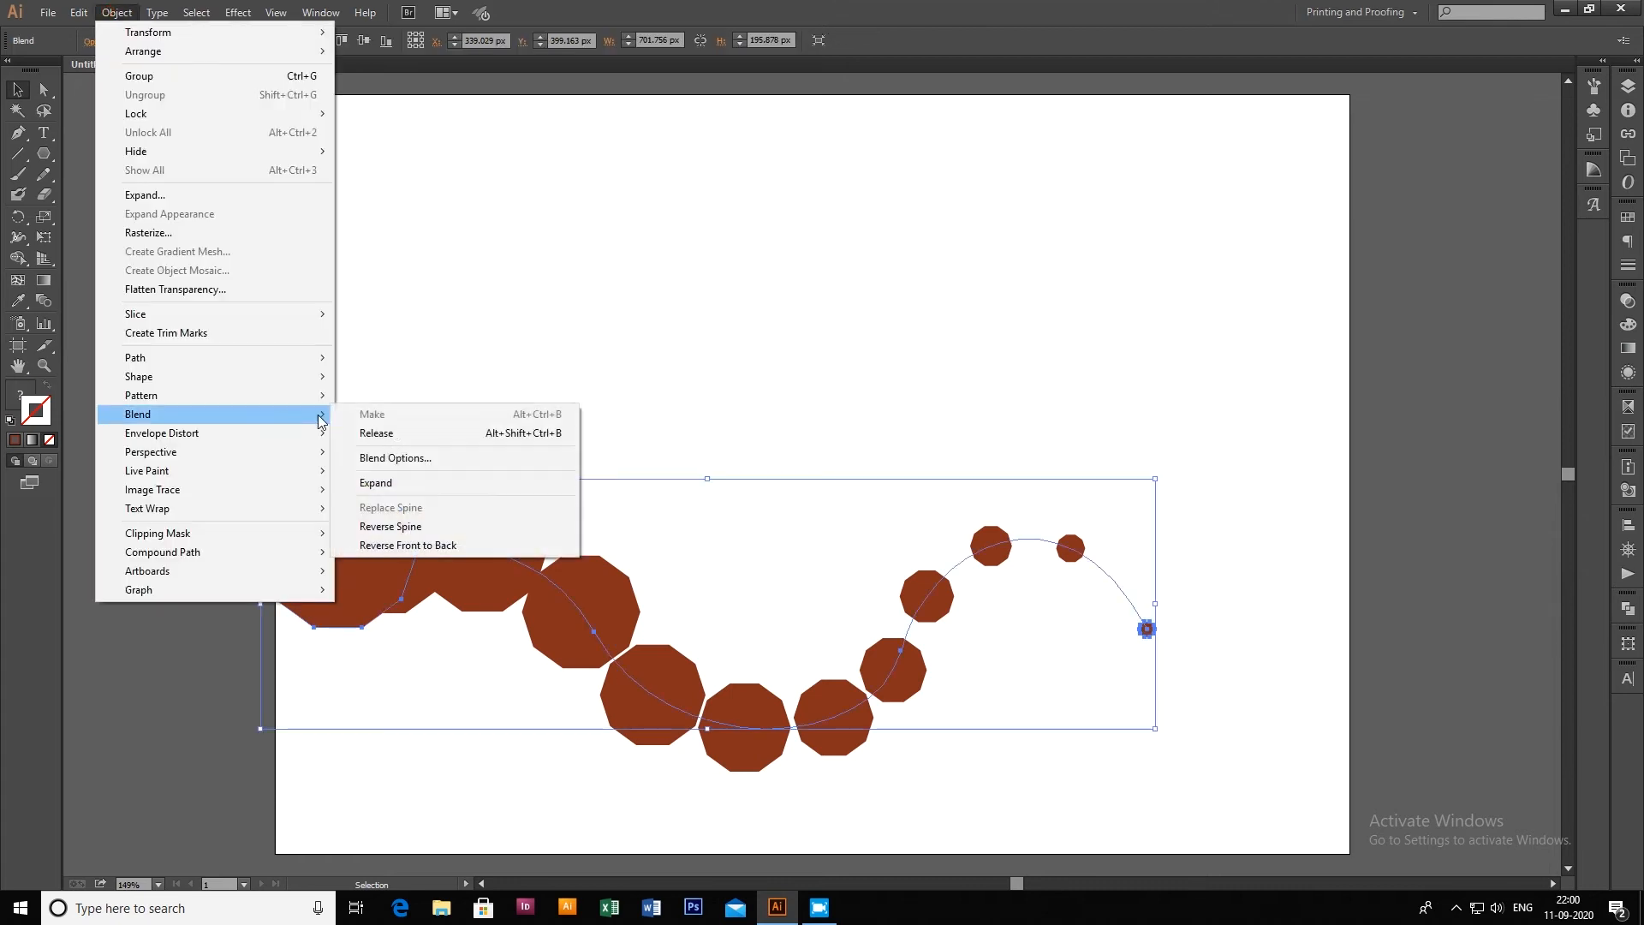
pyautogui.click(431, 525)
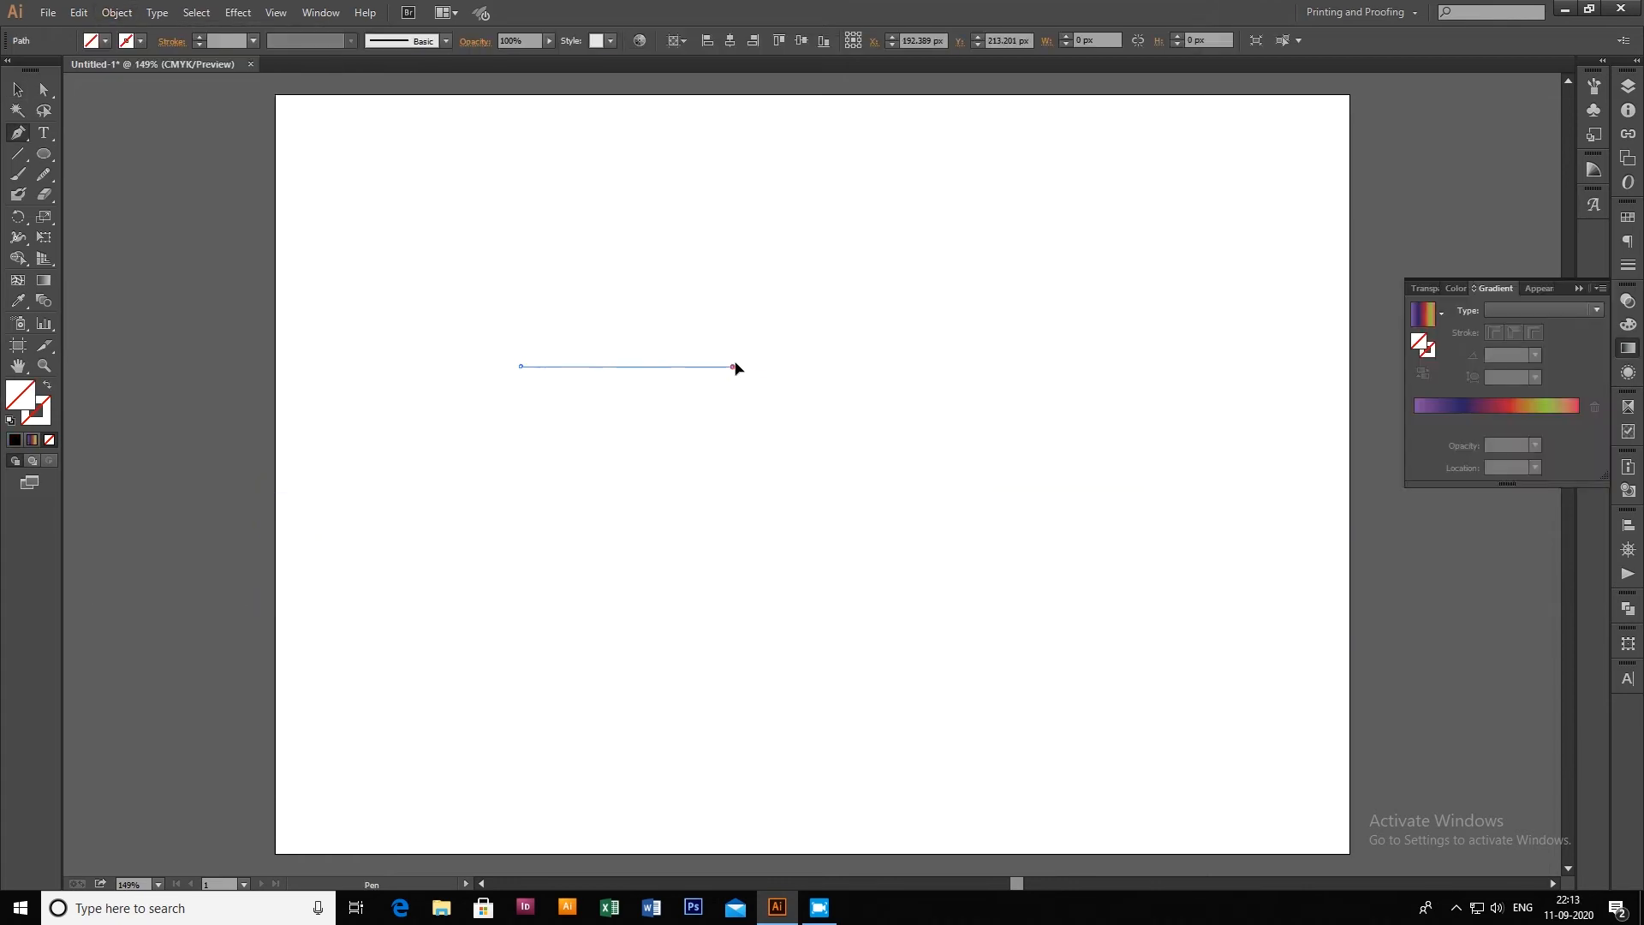
# Draw an open curved path about 216 px wide with the Pen tool and smooth its flat lower stretch freehand
pyautogui.click(644, 370)
pyautogui.click(732, 365)
pyautogui.click(820, 362)
pyautogui.moveTo(822, 368); pyautogui.dragTo(866, 352)
pyautogui.moveTo(796, 305); pyautogui.dragTo(804, 252)
pyautogui.press('v')
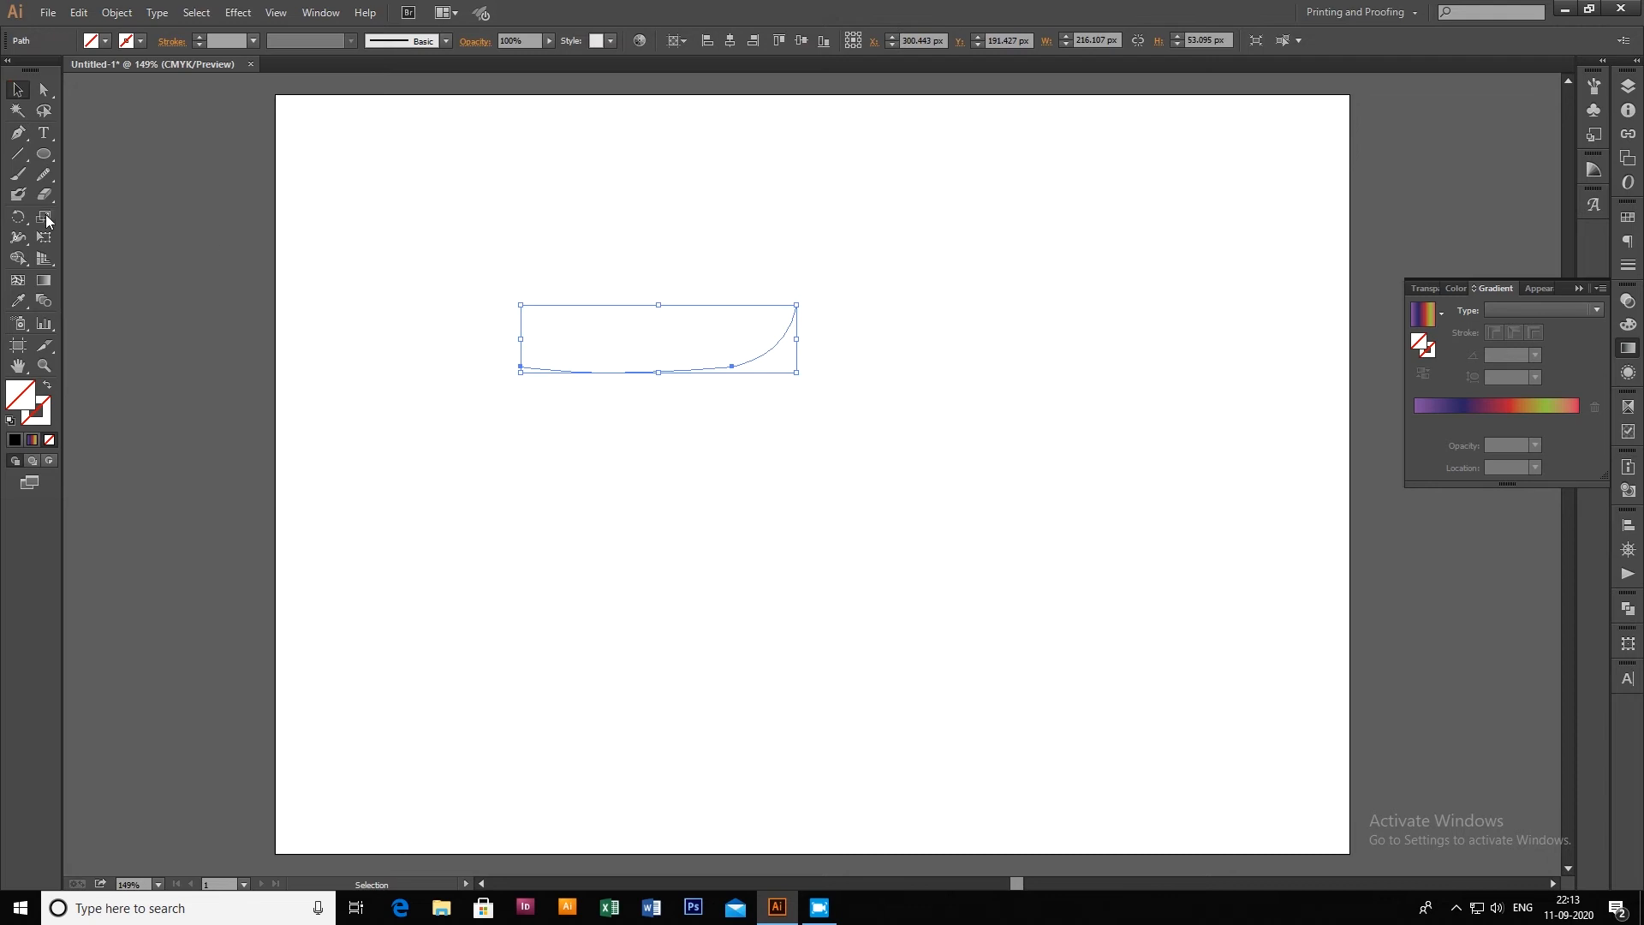
pyautogui.click(46, 172)
pyautogui.moveTo(722, 369)
pyautogui.mouseDown()
pyautogui.moveTo(781, 355)
pyautogui.moveTo(659, 369)
pyautogui.mouseUp()
# Give the curved path a black 1 pt stroke and move it to the upper part of the artboard
pyautogui.click(20, 91)
pyautogui.click(129, 41)
pyautogui.click(47, 70)
pyautogui.click(657, 394)
pyautogui.moveTo(697, 372); pyautogui.dragTo(842, 227)
# Draw a circle about 43 px wide near the lower left of the artboard
pyautogui.click(44, 156)
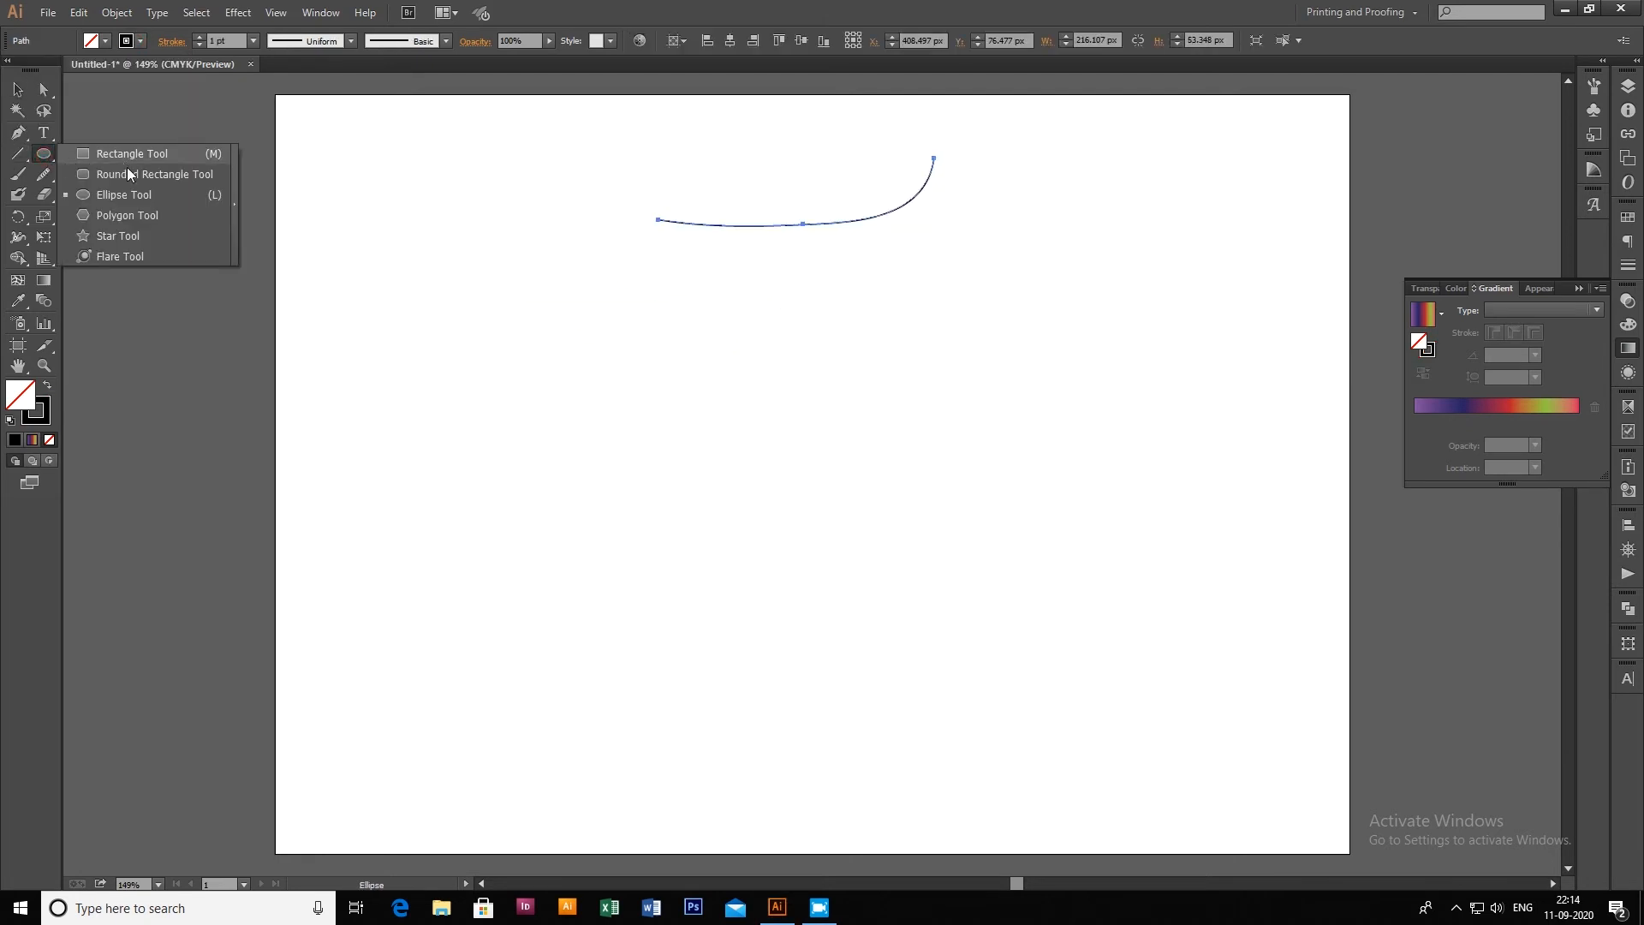
pyautogui.moveTo(436, 655); pyautogui.dragTo(488, 711)
pyautogui.press('v')
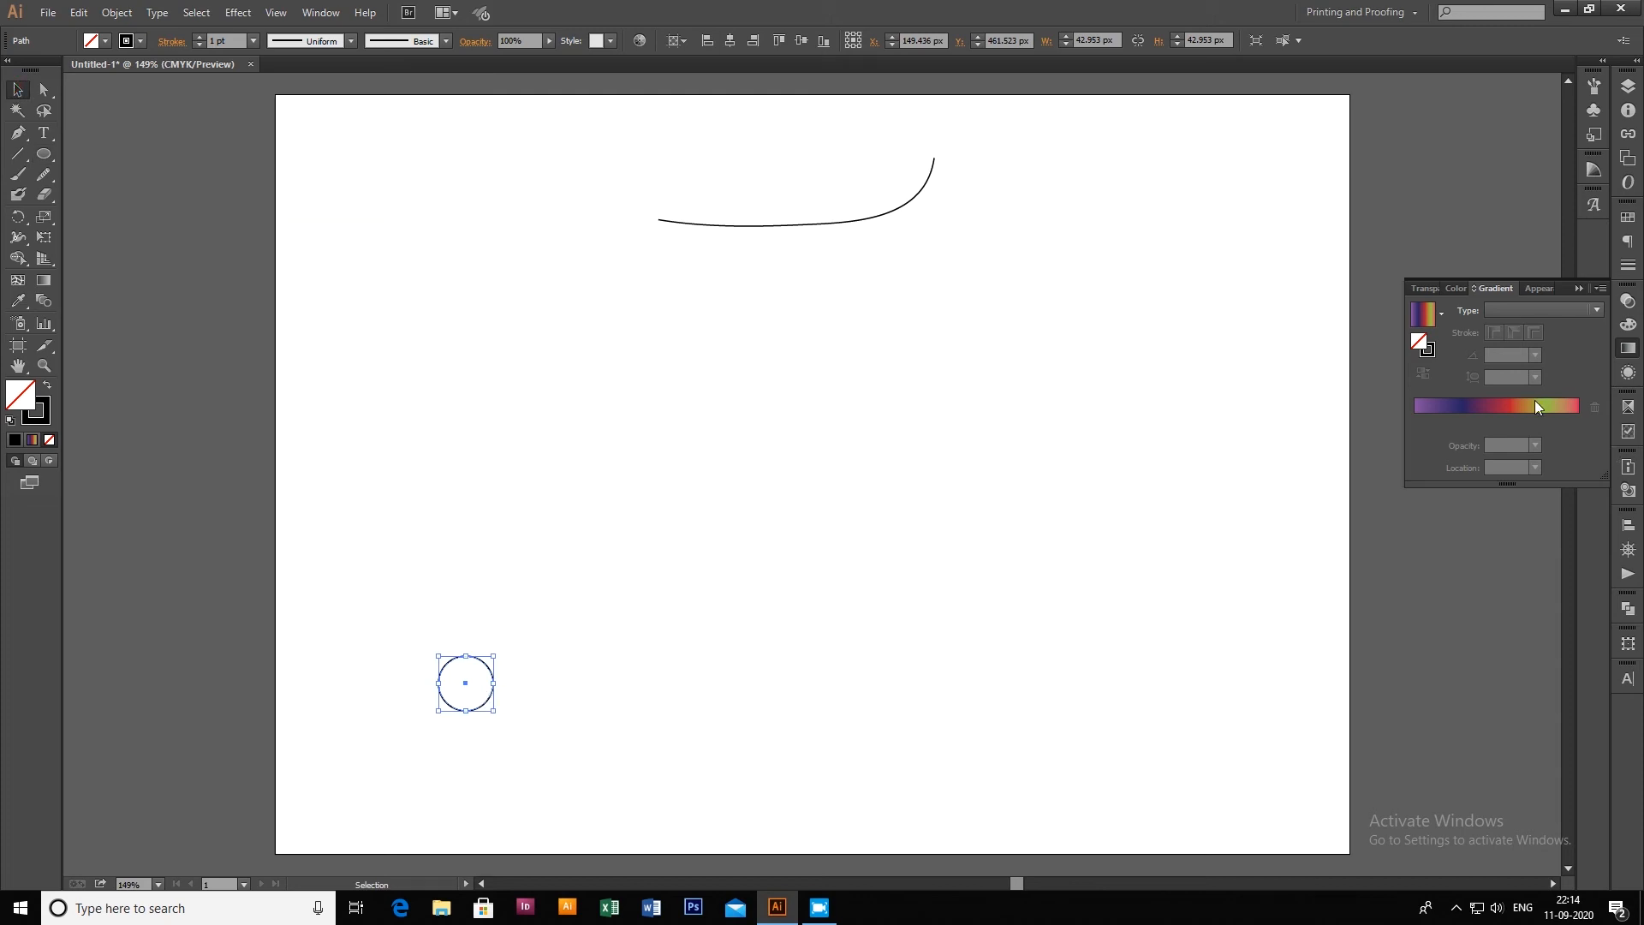
# Apply the multicolour gradient to the circle, pick light blue as the fill colour and remove a surplus gradient stop
pyautogui.click(1508, 408)
pyautogui.doubleClick(1420, 341)
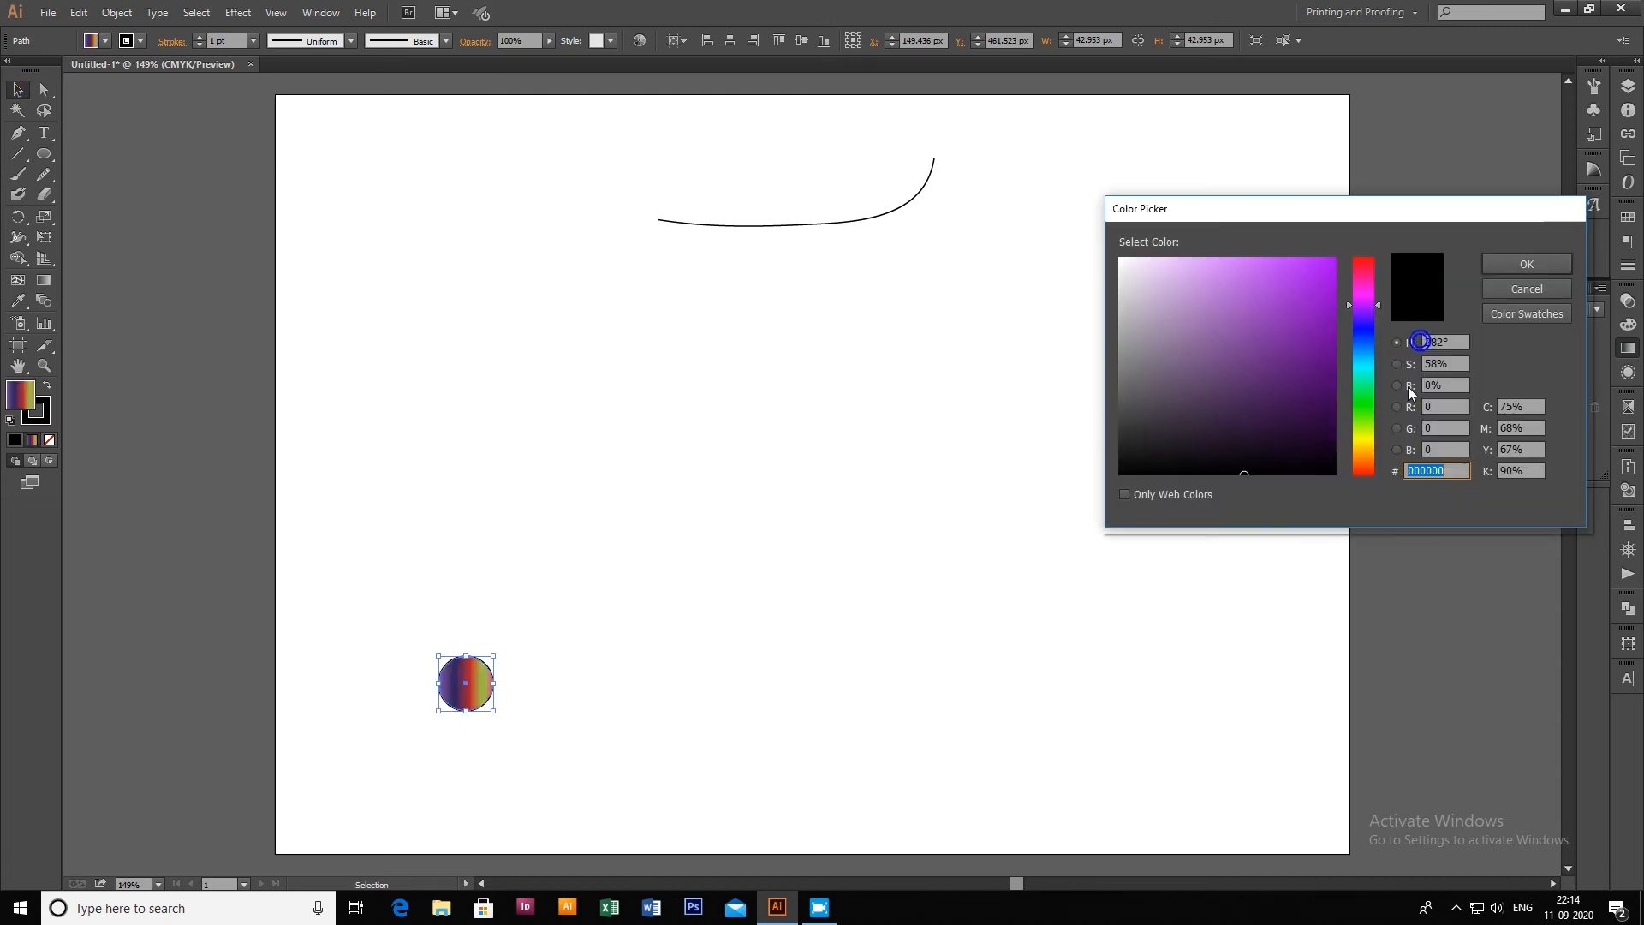
pyautogui.click(1363, 363)
pyautogui.click(1313, 276)
pyautogui.click(1516, 265)
pyautogui.click(1463, 425)
pyautogui.moveTo(1464, 423); pyautogui.dragTo(1551, 462)
# Pick white as the second colour and arrange alternating light blue and white stops along the circle's linear gradient
pyautogui.doubleClick(1427, 346)
pyautogui.click(1122, 257)
pyautogui.click(1505, 265)
pyautogui.moveTo(1575, 421); pyautogui.dragTo(1465, 415)
pyautogui.click(1512, 422)
pyautogui.click(1424, 422)
pyautogui.click(1495, 422)
pyautogui.moveTo(1513, 422); pyautogui.dragTo(1460, 423)
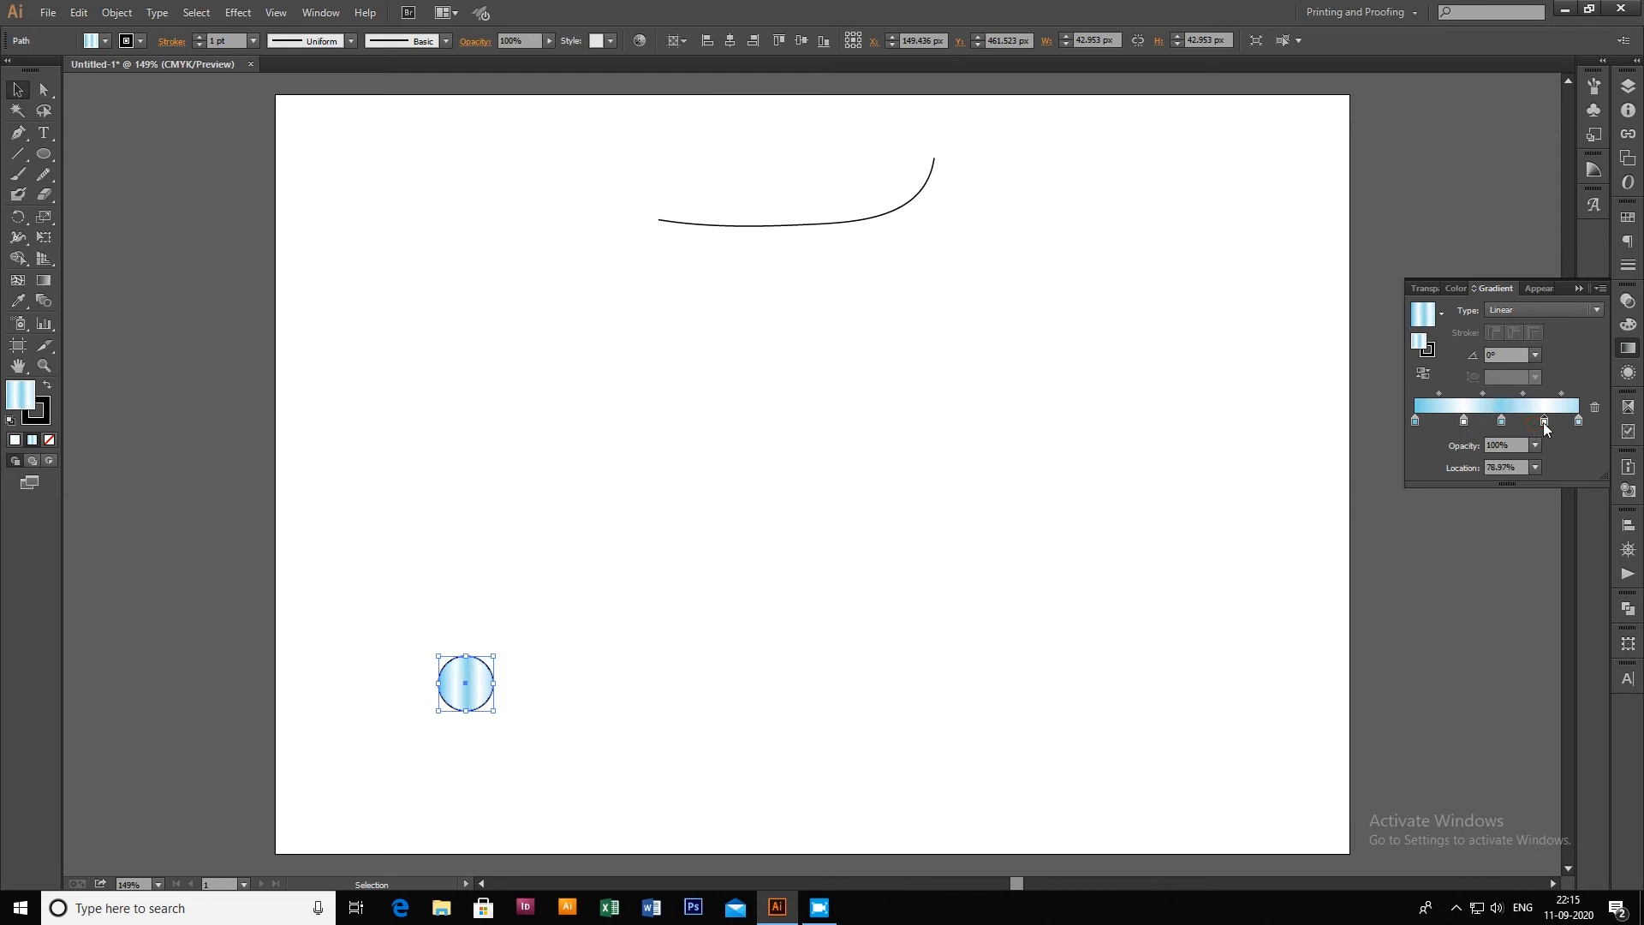
# Set the circle's gradient angle to 90° and remove its stroke
pyautogui.click(1535, 353)
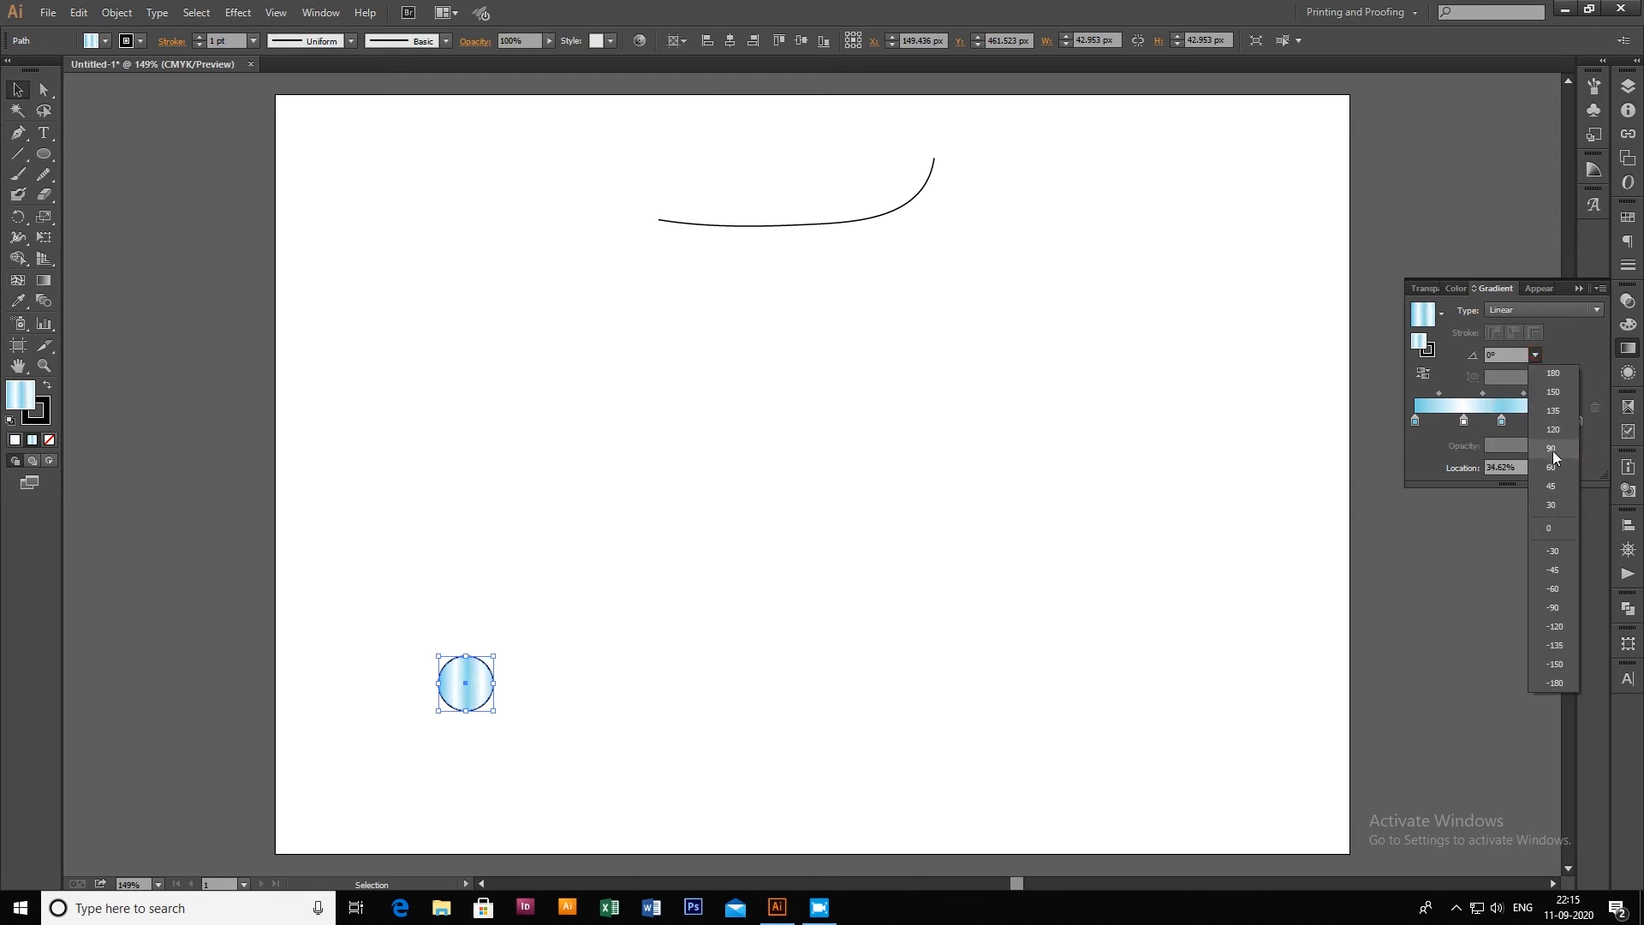
pyautogui.click(1552, 449)
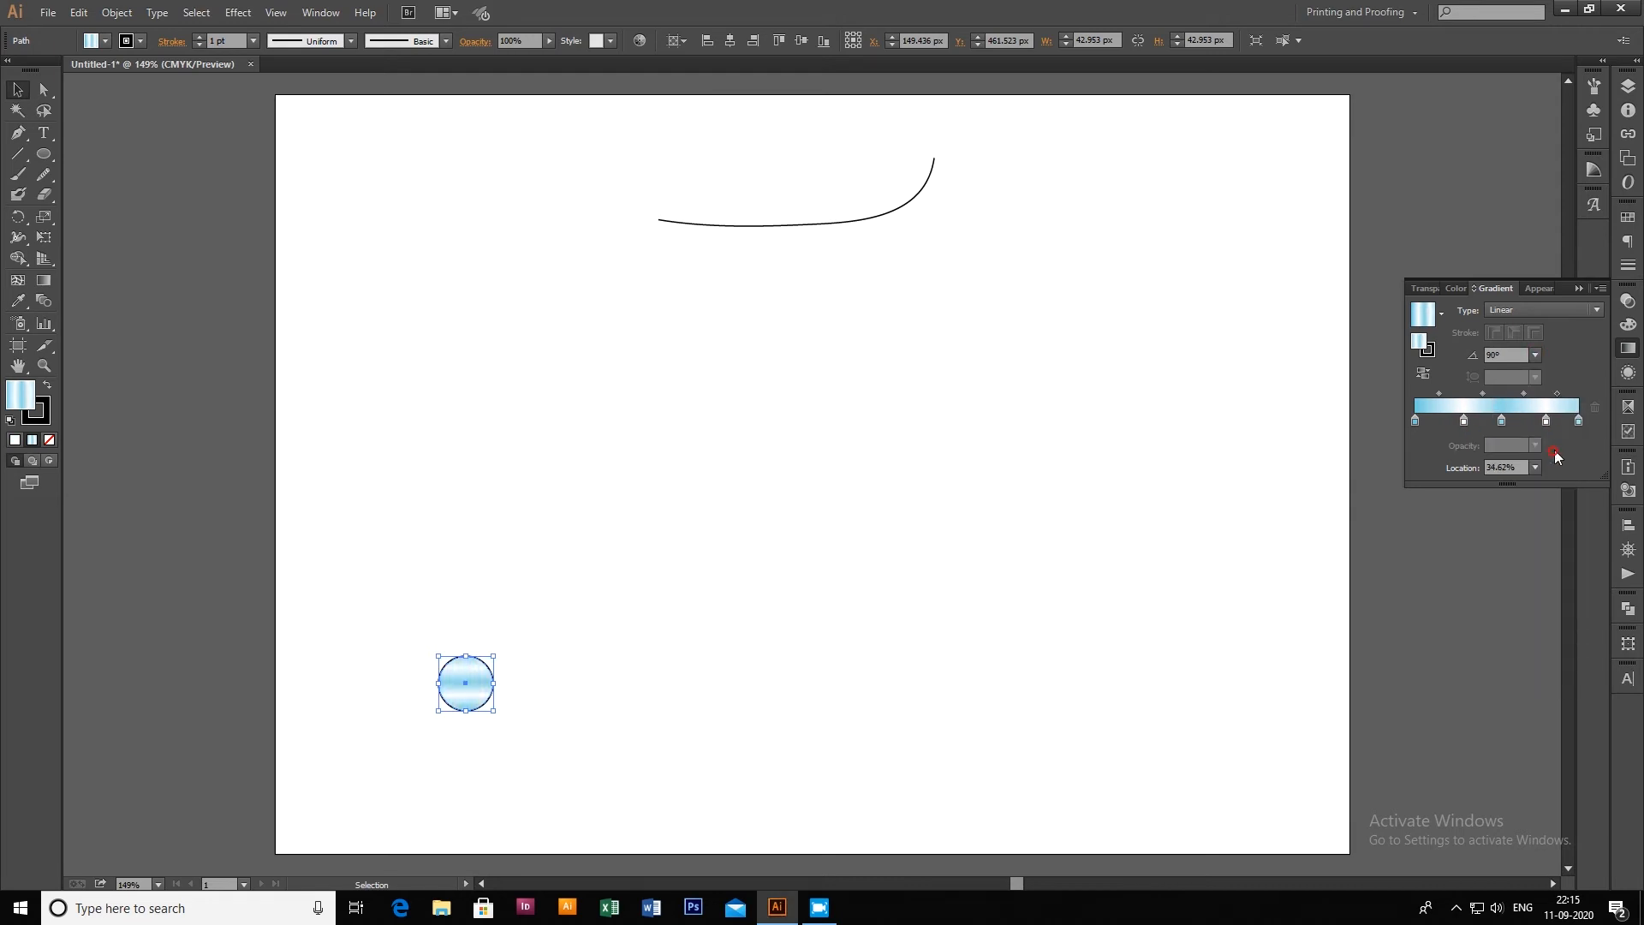
pyautogui.click(43, 413)
pyautogui.click(49, 439)
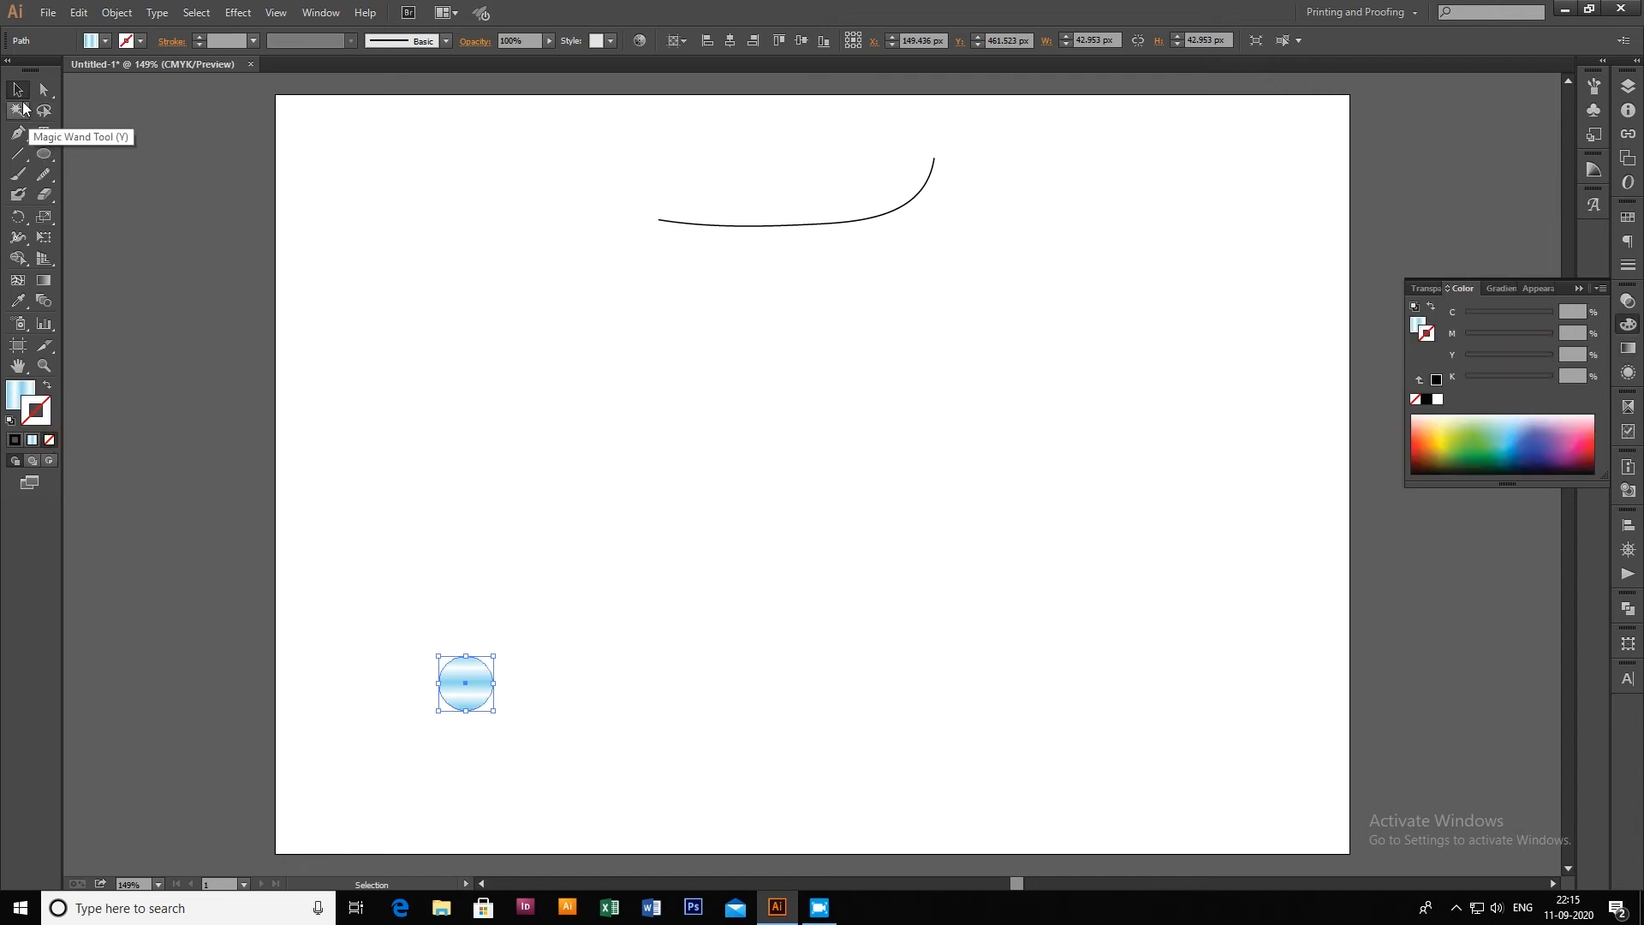
pyautogui.click(125, 295)
# Copy the circle horizontally to the lower right of the artboard and blend the two circles with the Blend tool
pyautogui.moveTo(470, 686); pyautogui.dragTo(1177, 683)
pyautogui.moveTo(369, 634); pyautogui.dragTo(1282, 773)
pyautogui.press('w')
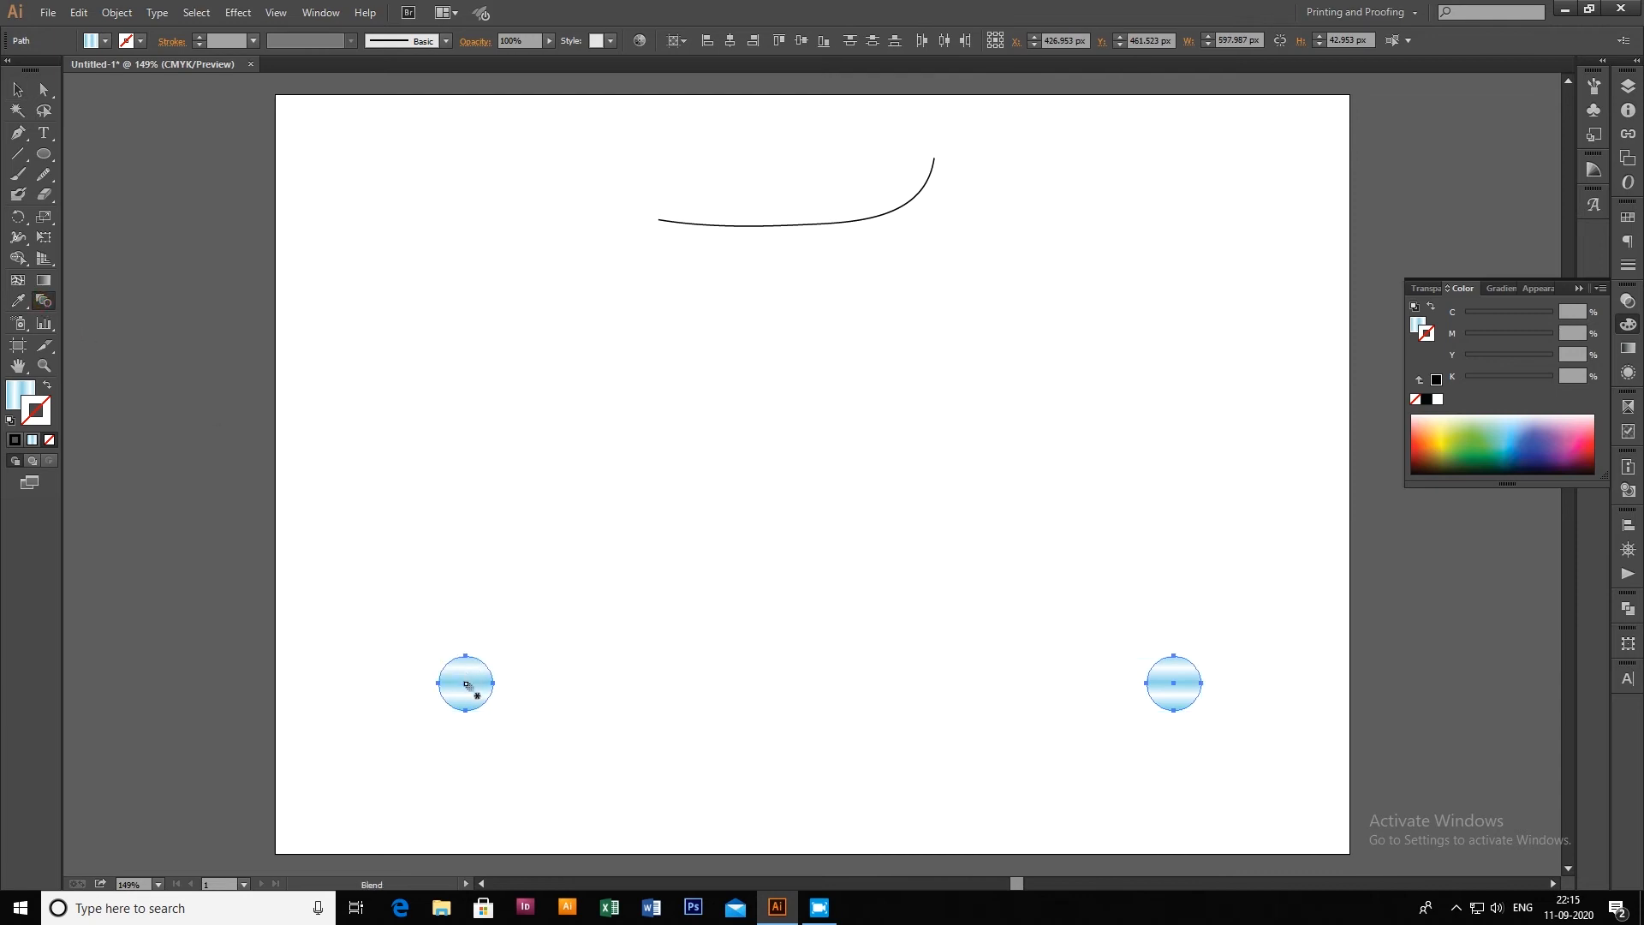
pyautogui.click(1175, 686)
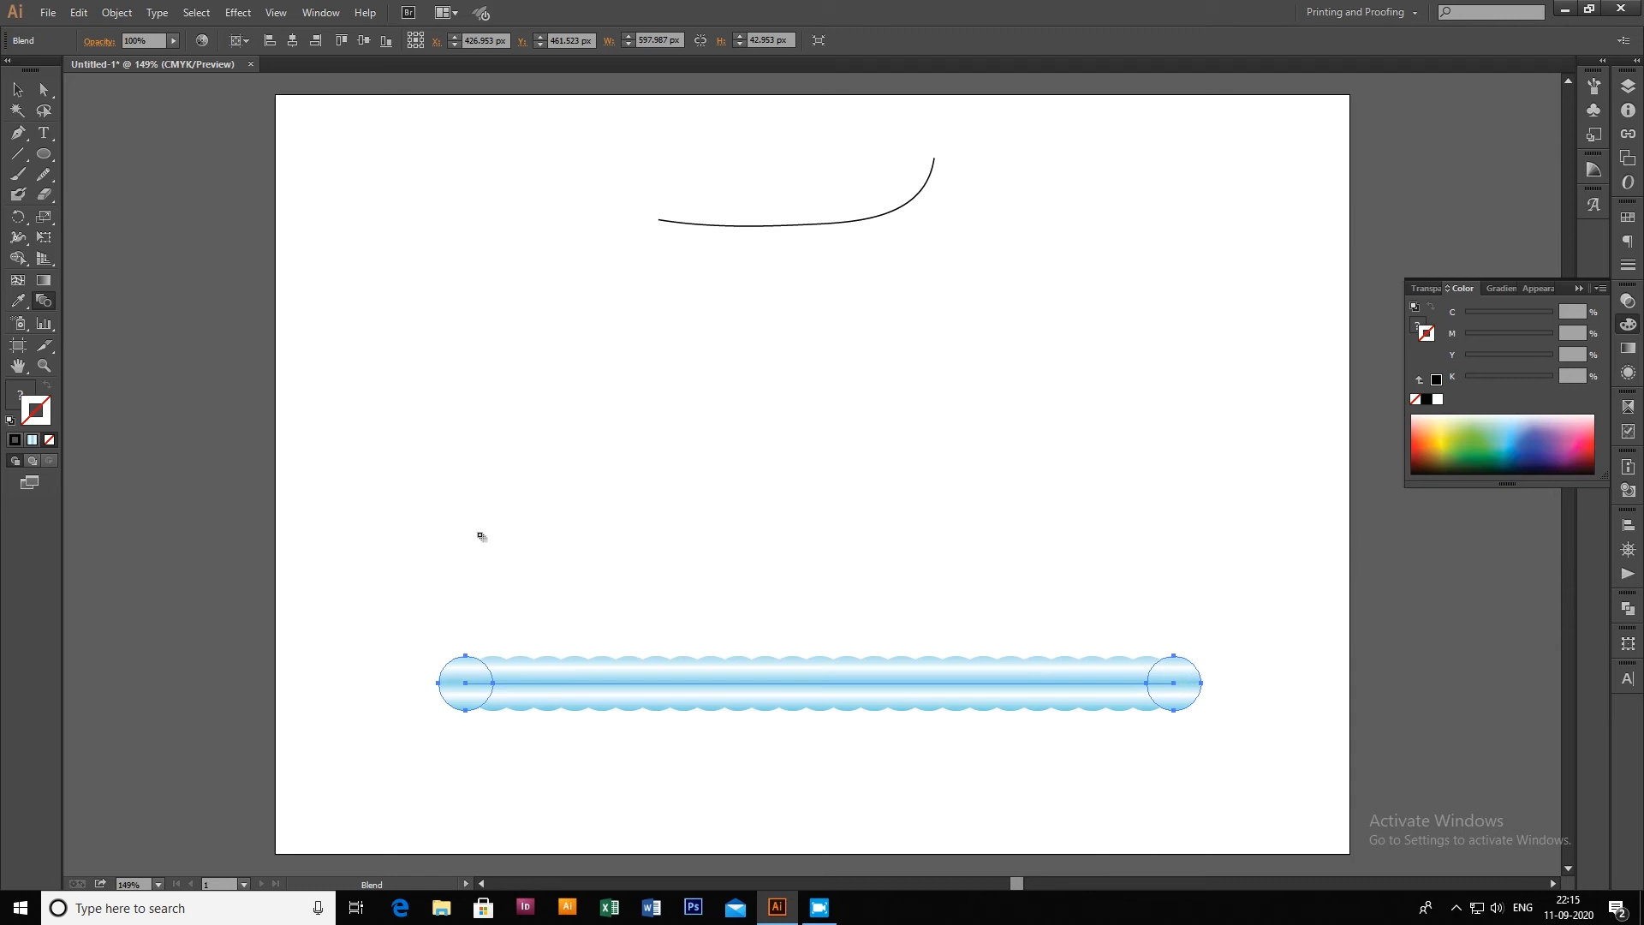
# Set the circle blend's spacing to 76 Specified Steps with Preview on and apply it
pyautogui.doubleClick(44, 300)
pyautogui.doubleClick(1469, 332)
pyautogui.click(1258, 411)
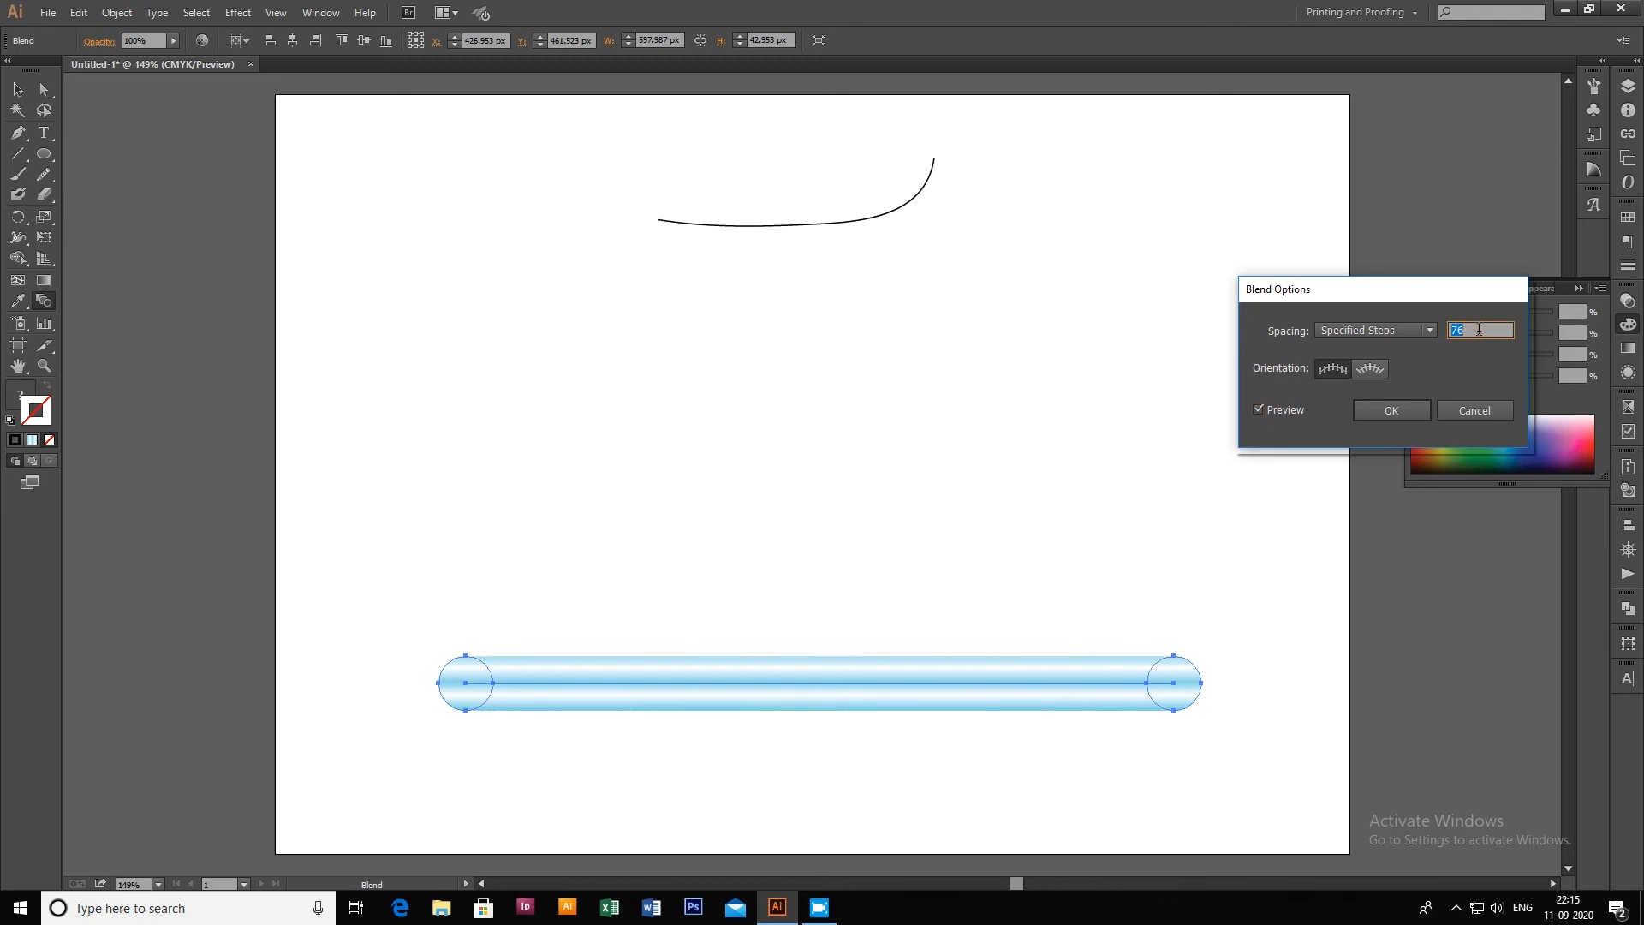
pyautogui.click(1411, 410)
# Select the circle blend together with the curved path and replace the blend's spine with that path
pyautogui.press('v')
pyautogui.moveTo(474, 156); pyautogui.dragTo(906, 736)
pyautogui.click(117, 12)
pyautogui.moveTo(129, 414)
pyautogui.click(436, 505)
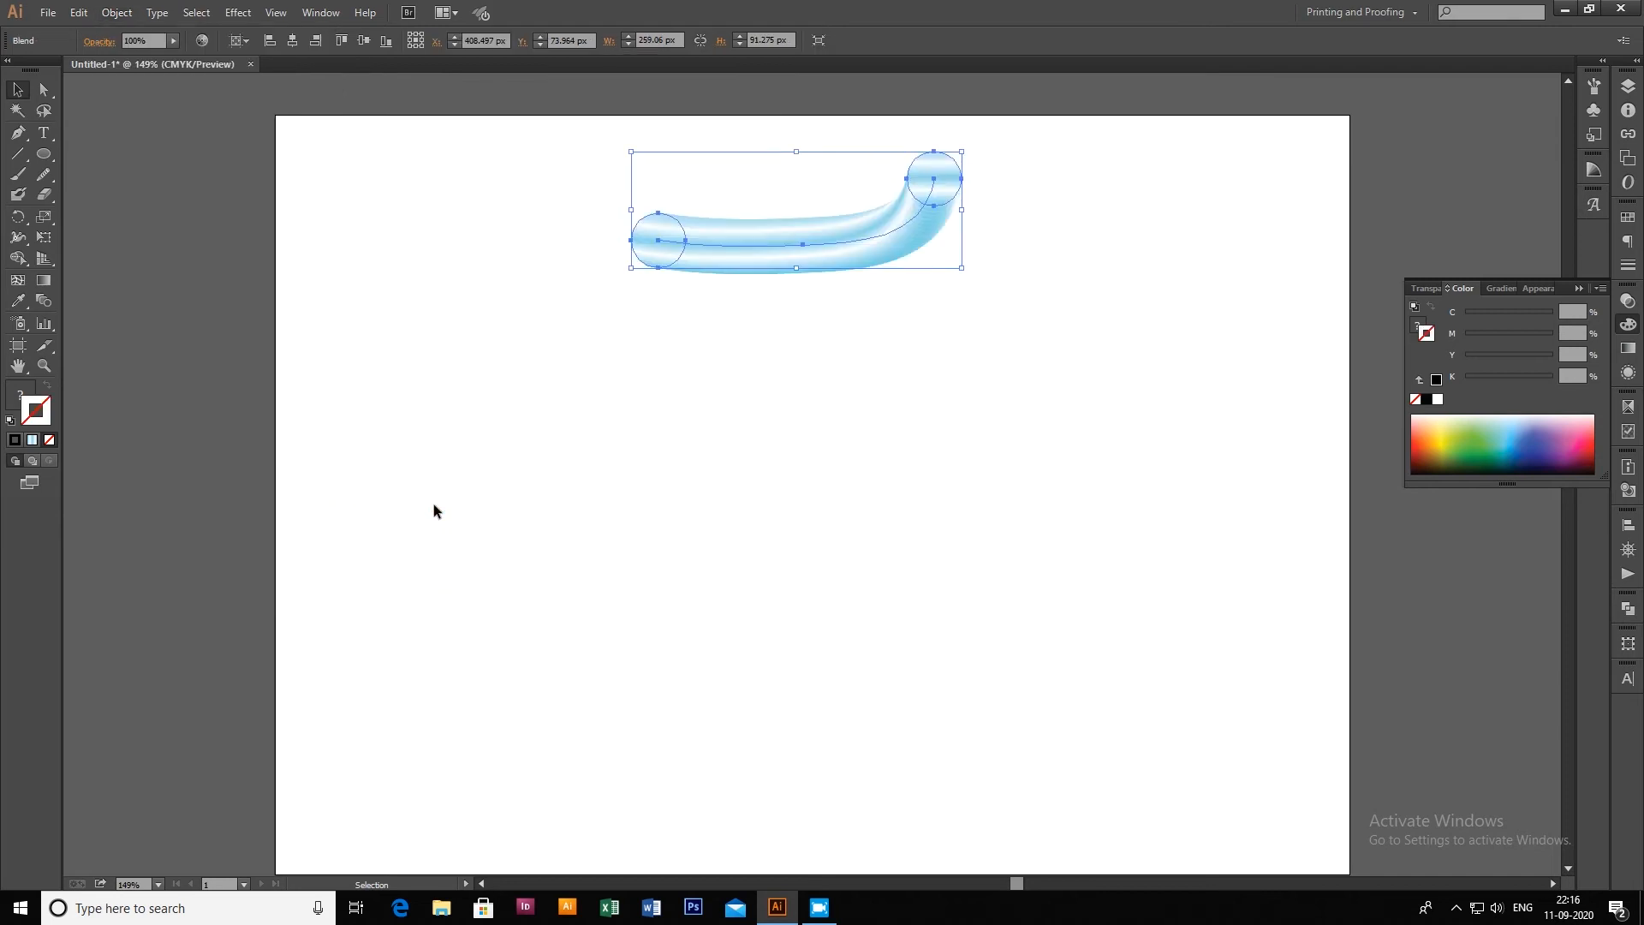
# Move the tube-shaped blend down, enlarge it to about 451 px wide, and adjust its blend spacing for a smoother surface
pyautogui.moveTo(822, 253); pyautogui.dragTo(809, 409)
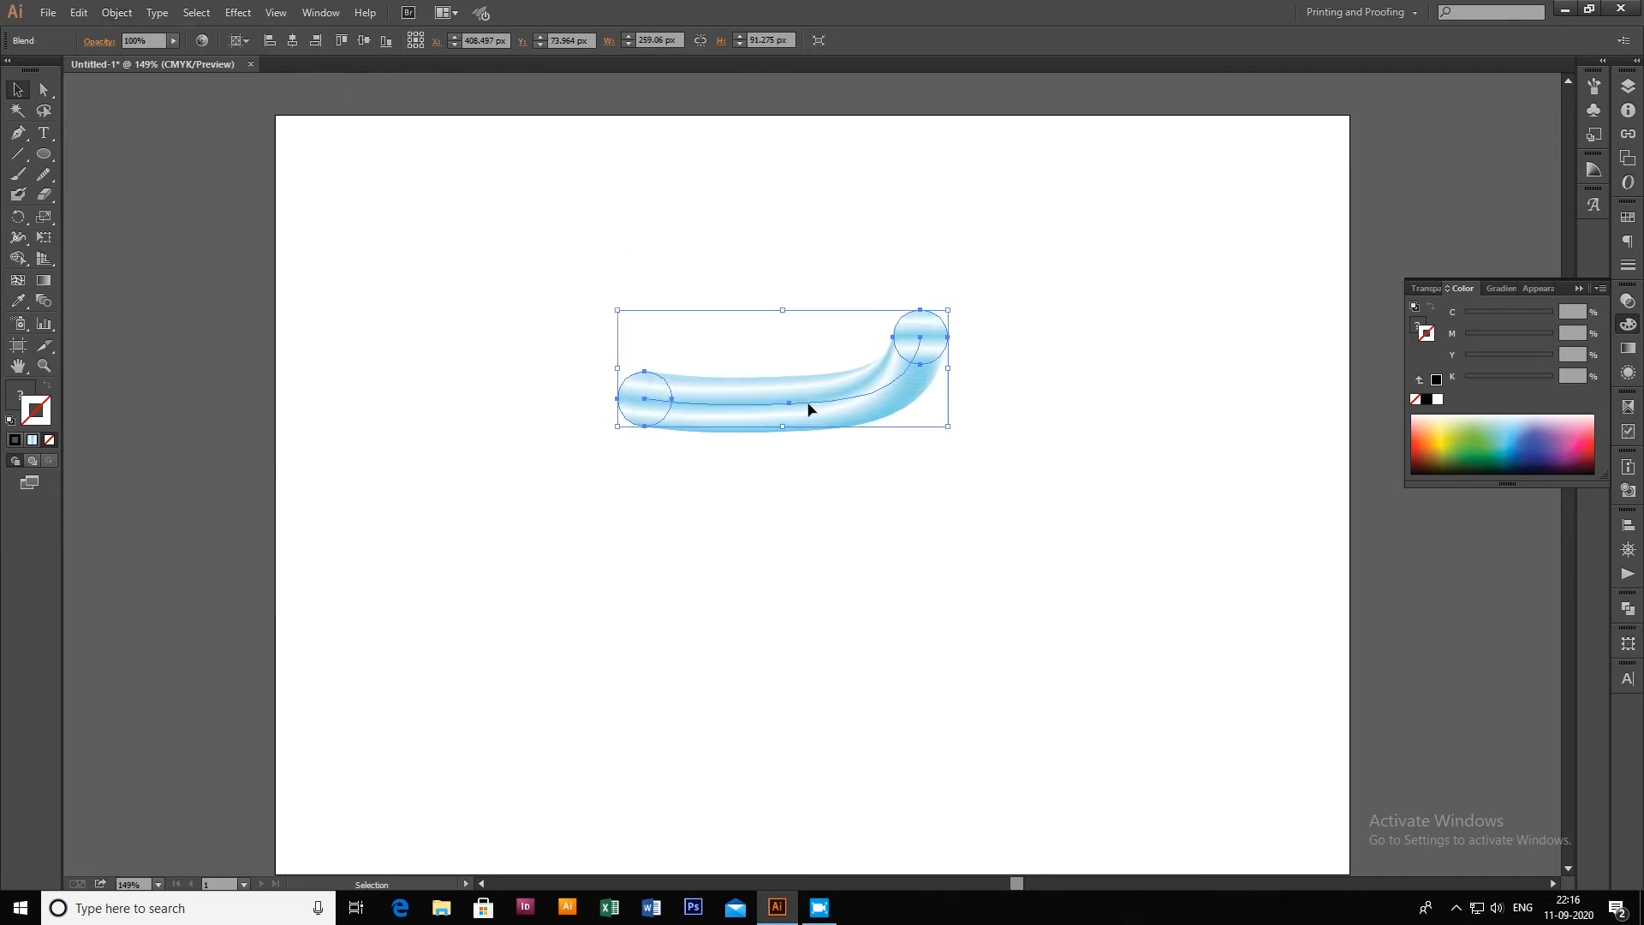
pyautogui.moveTo(949, 427); pyautogui.dragTo(1071, 541)
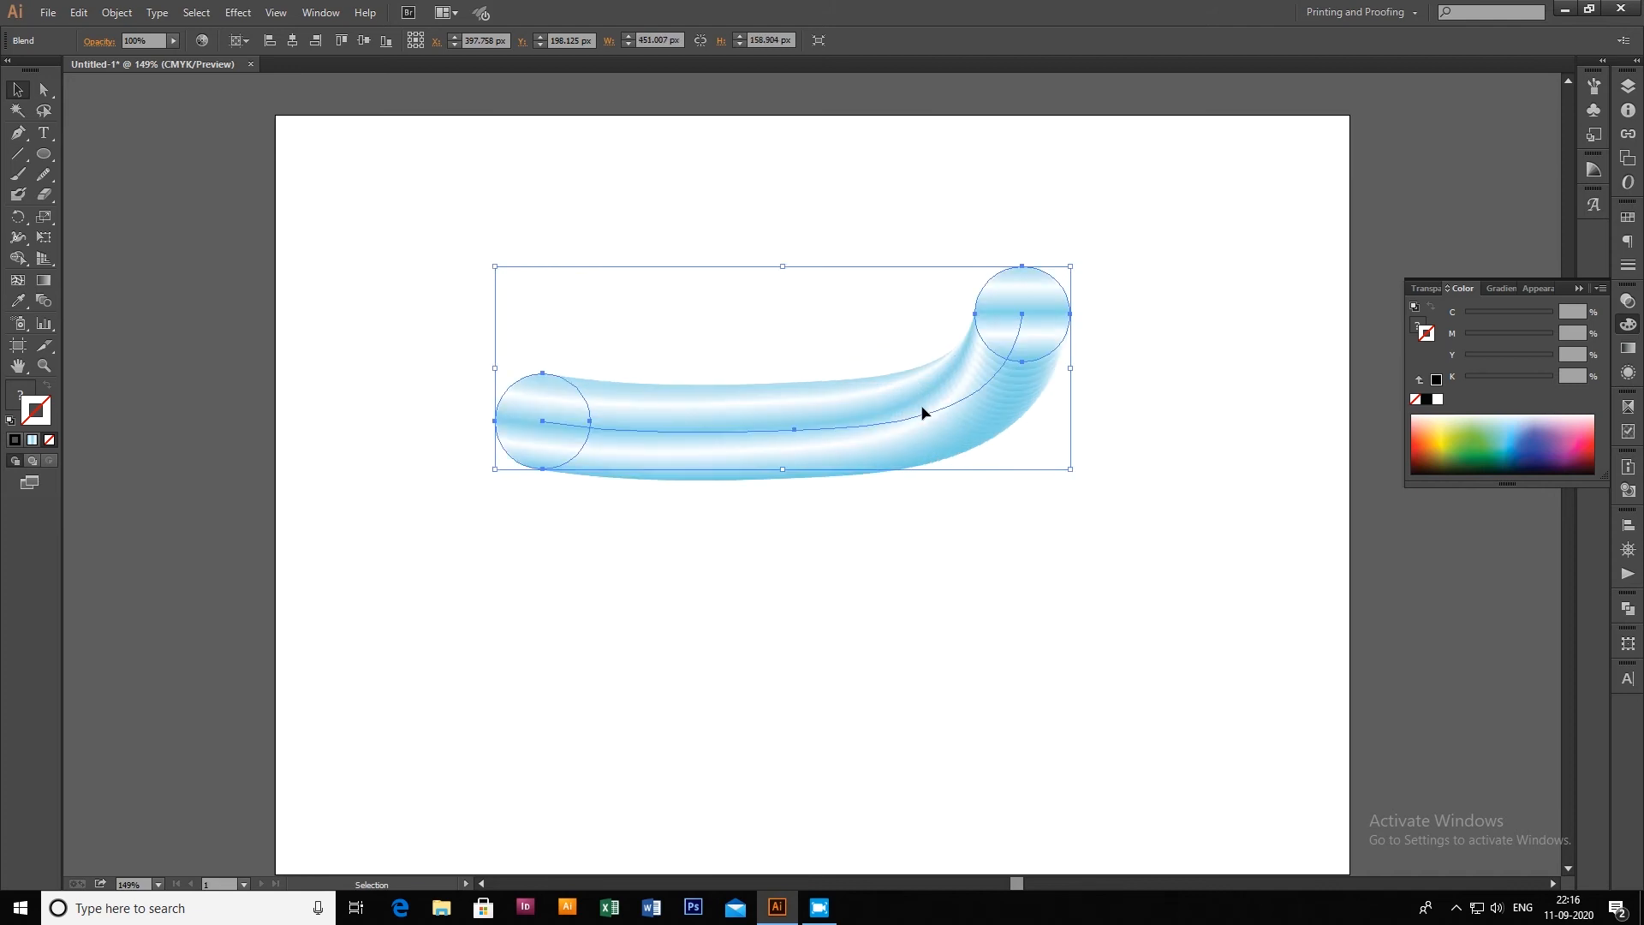
pyautogui.click(116, 12)
pyautogui.moveTo(128, 414)
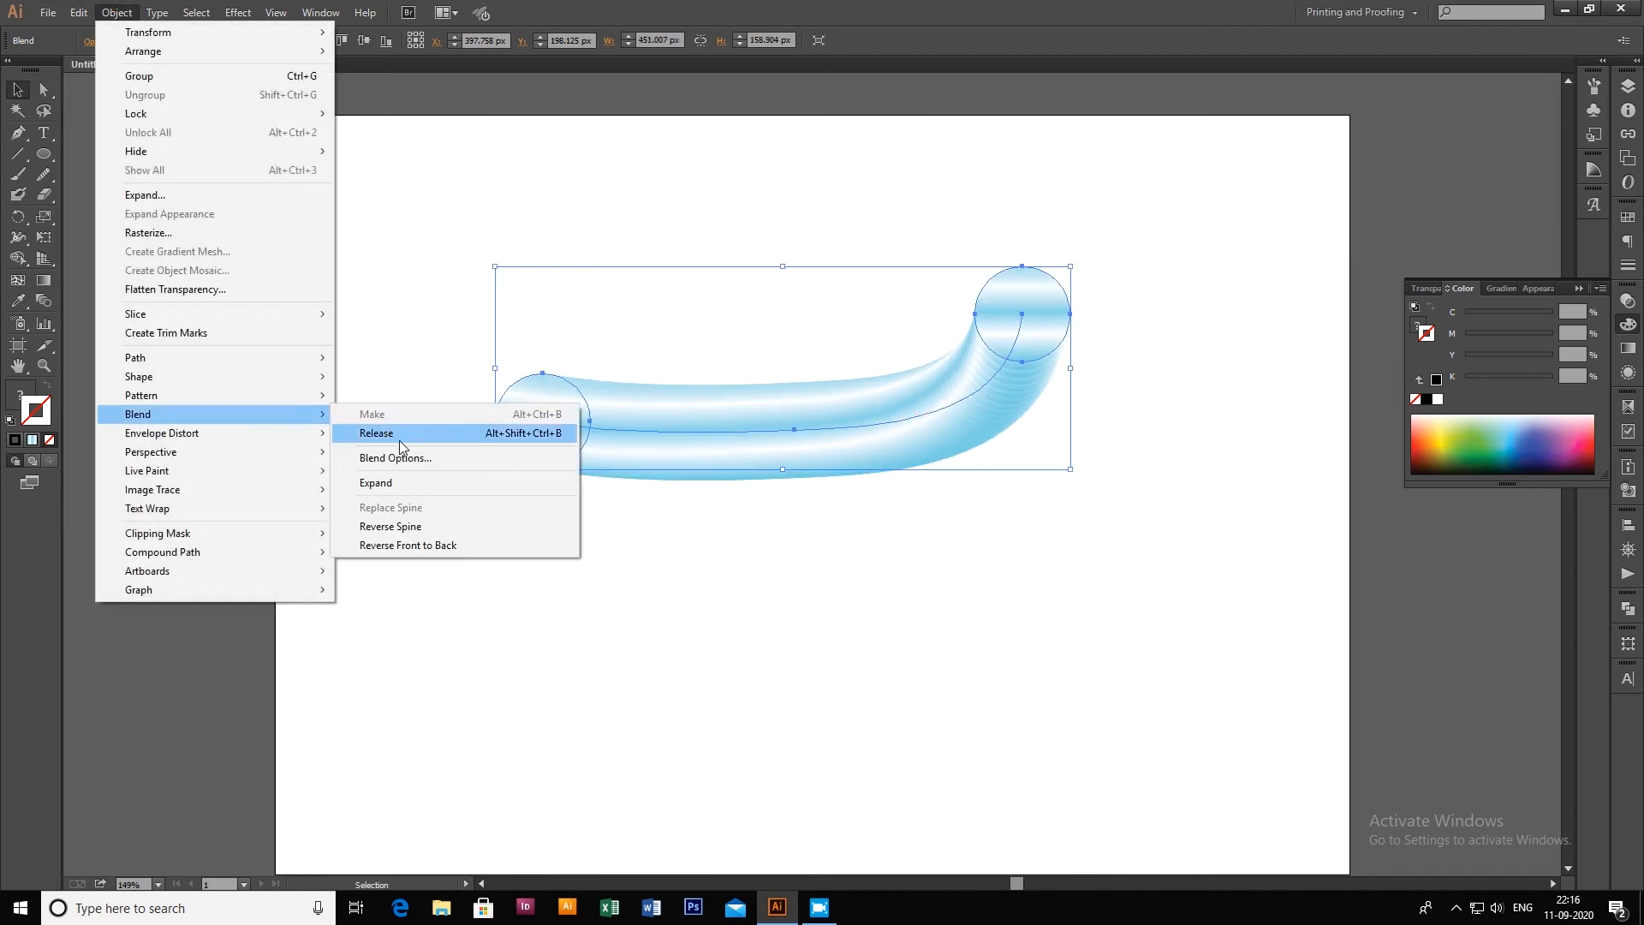
pyautogui.click(408, 463)
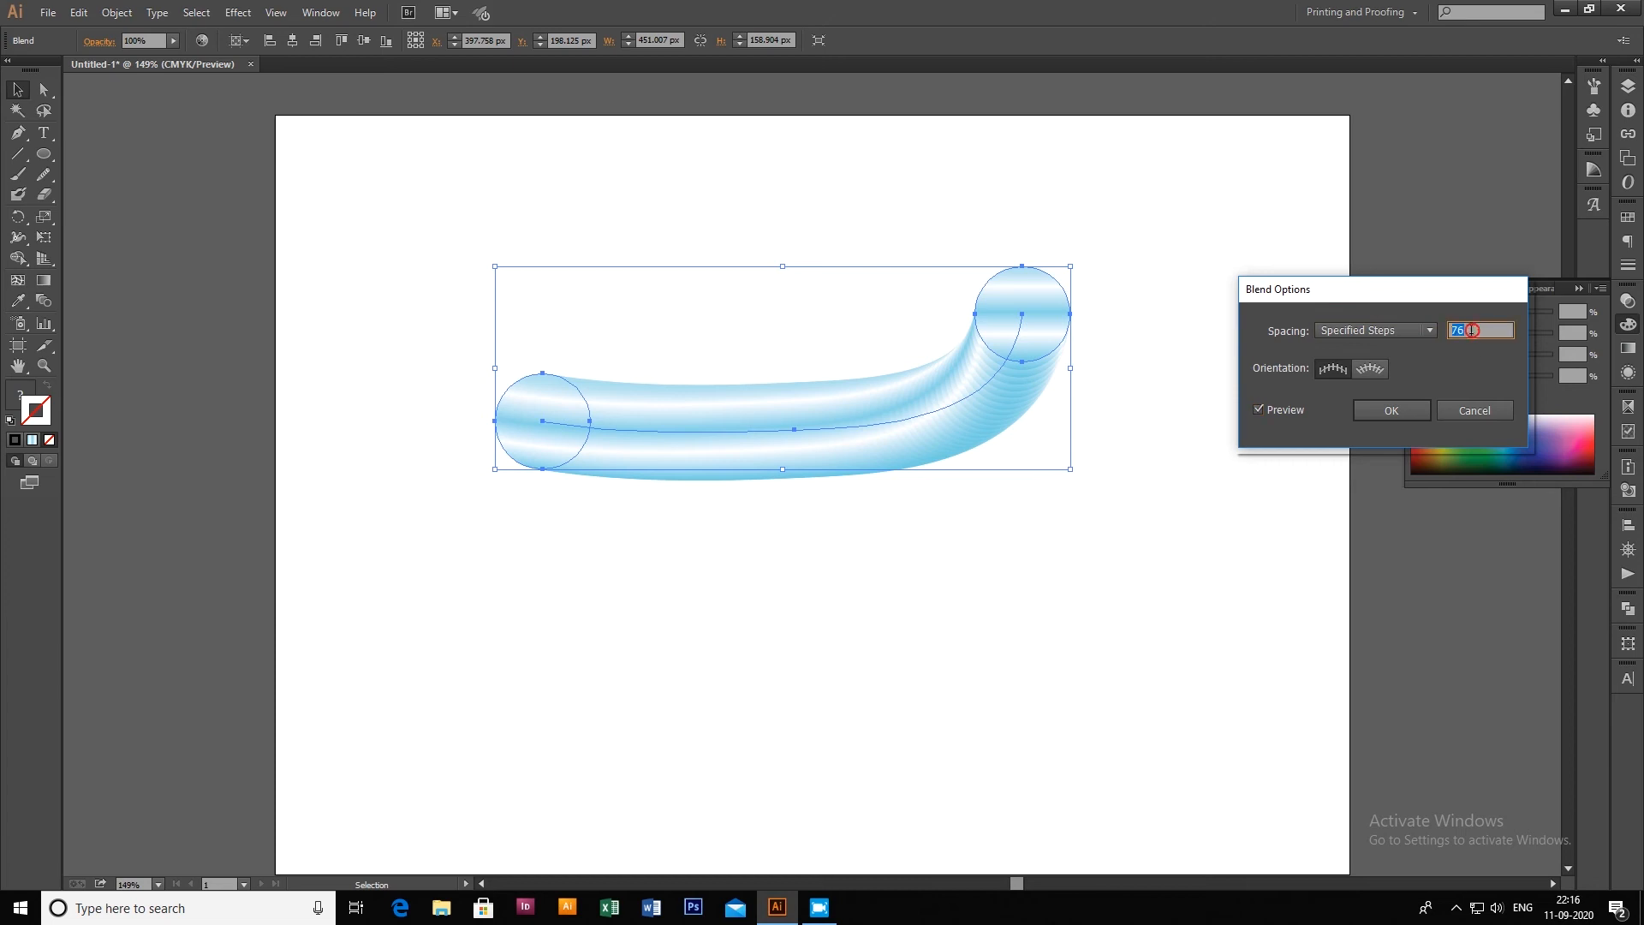
pyautogui.click(1375, 329)
pyautogui.click(1402, 385)
pyautogui.press('Return')
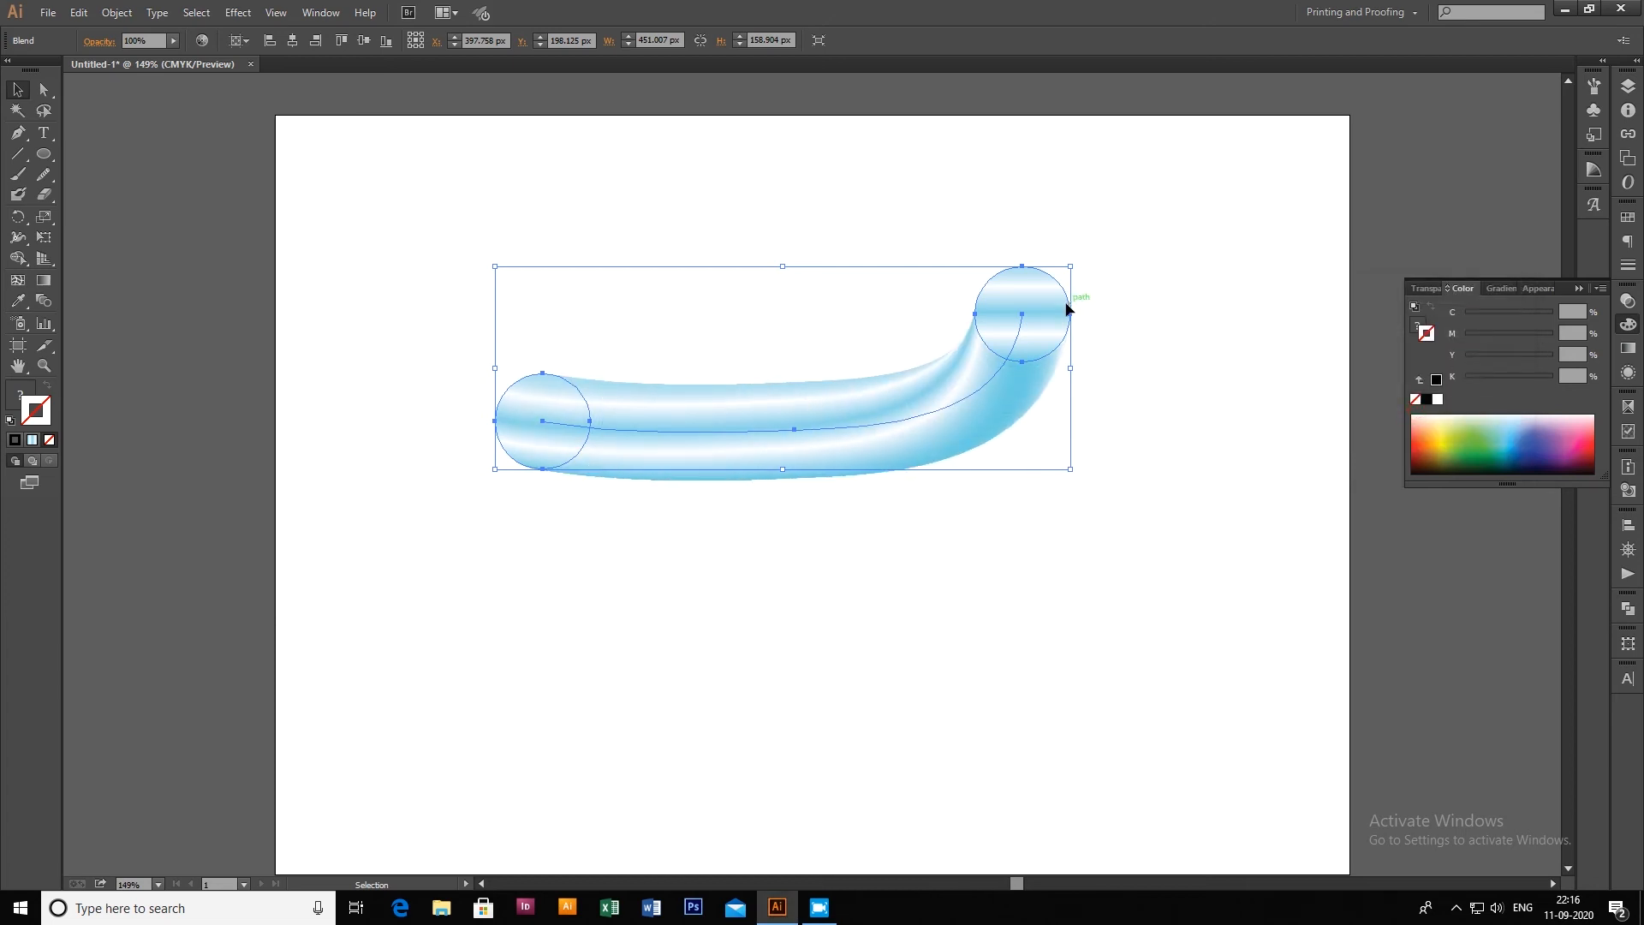
# Select only the circle at the tube's upper right end and shrink it around its centre to about 6 px wide
pyautogui.click(1132, 272)
pyautogui.click(1036, 267)
pyautogui.press('a')
pyautogui.click(389, 137)
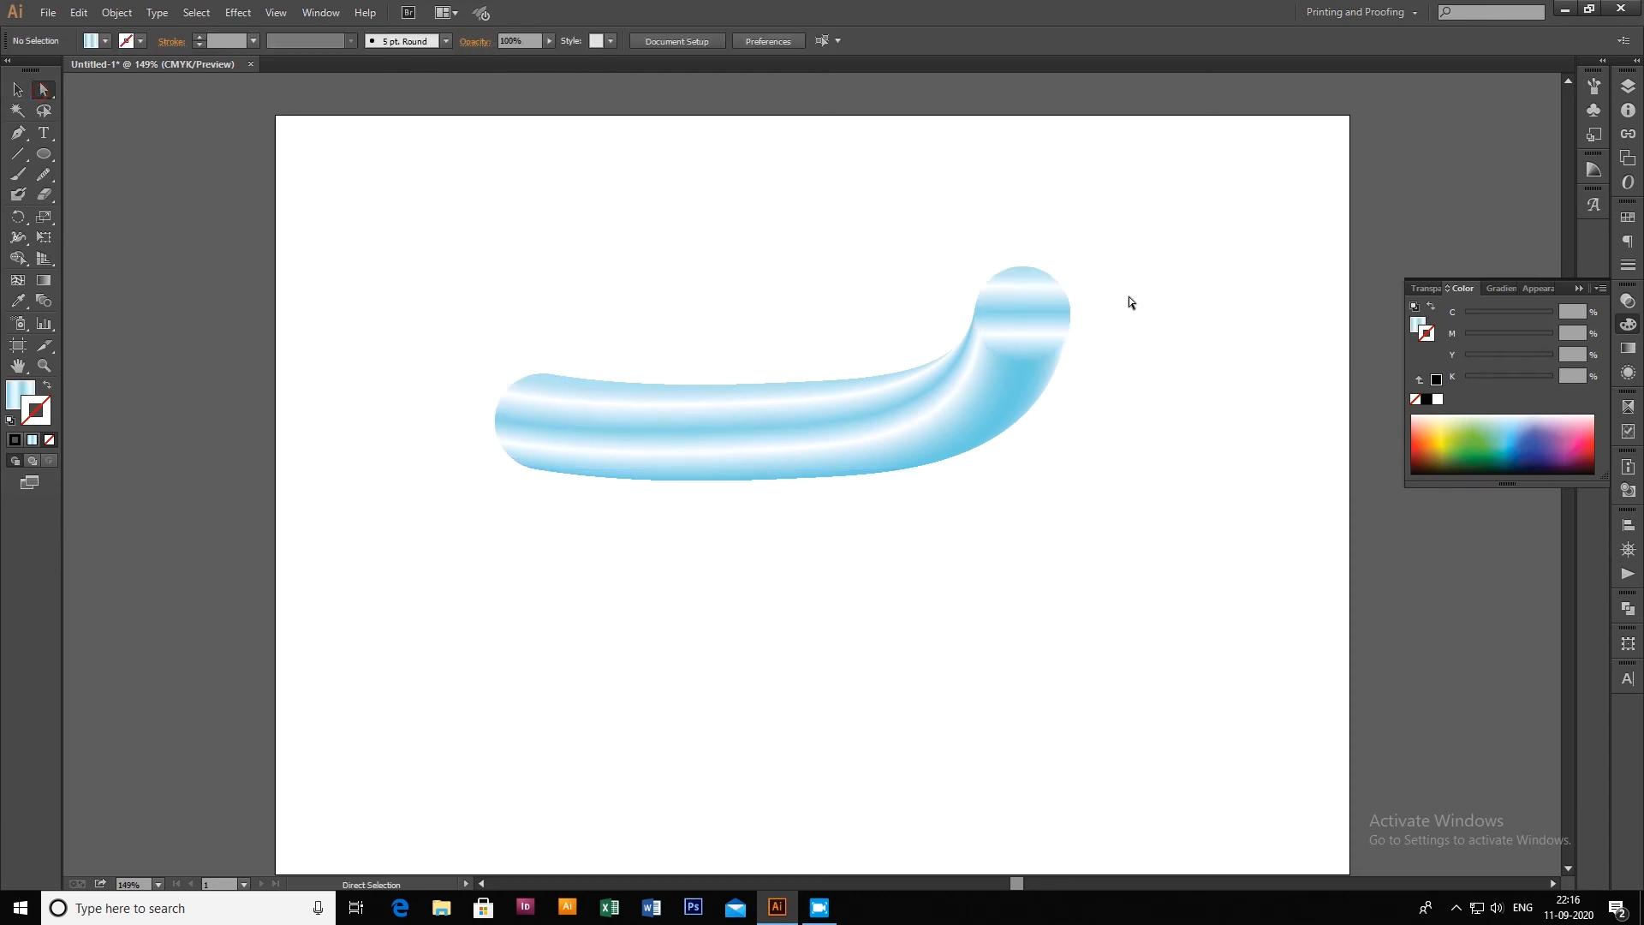
pyautogui.moveTo(1070, 324); pyautogui.dragTo(1049, 291)
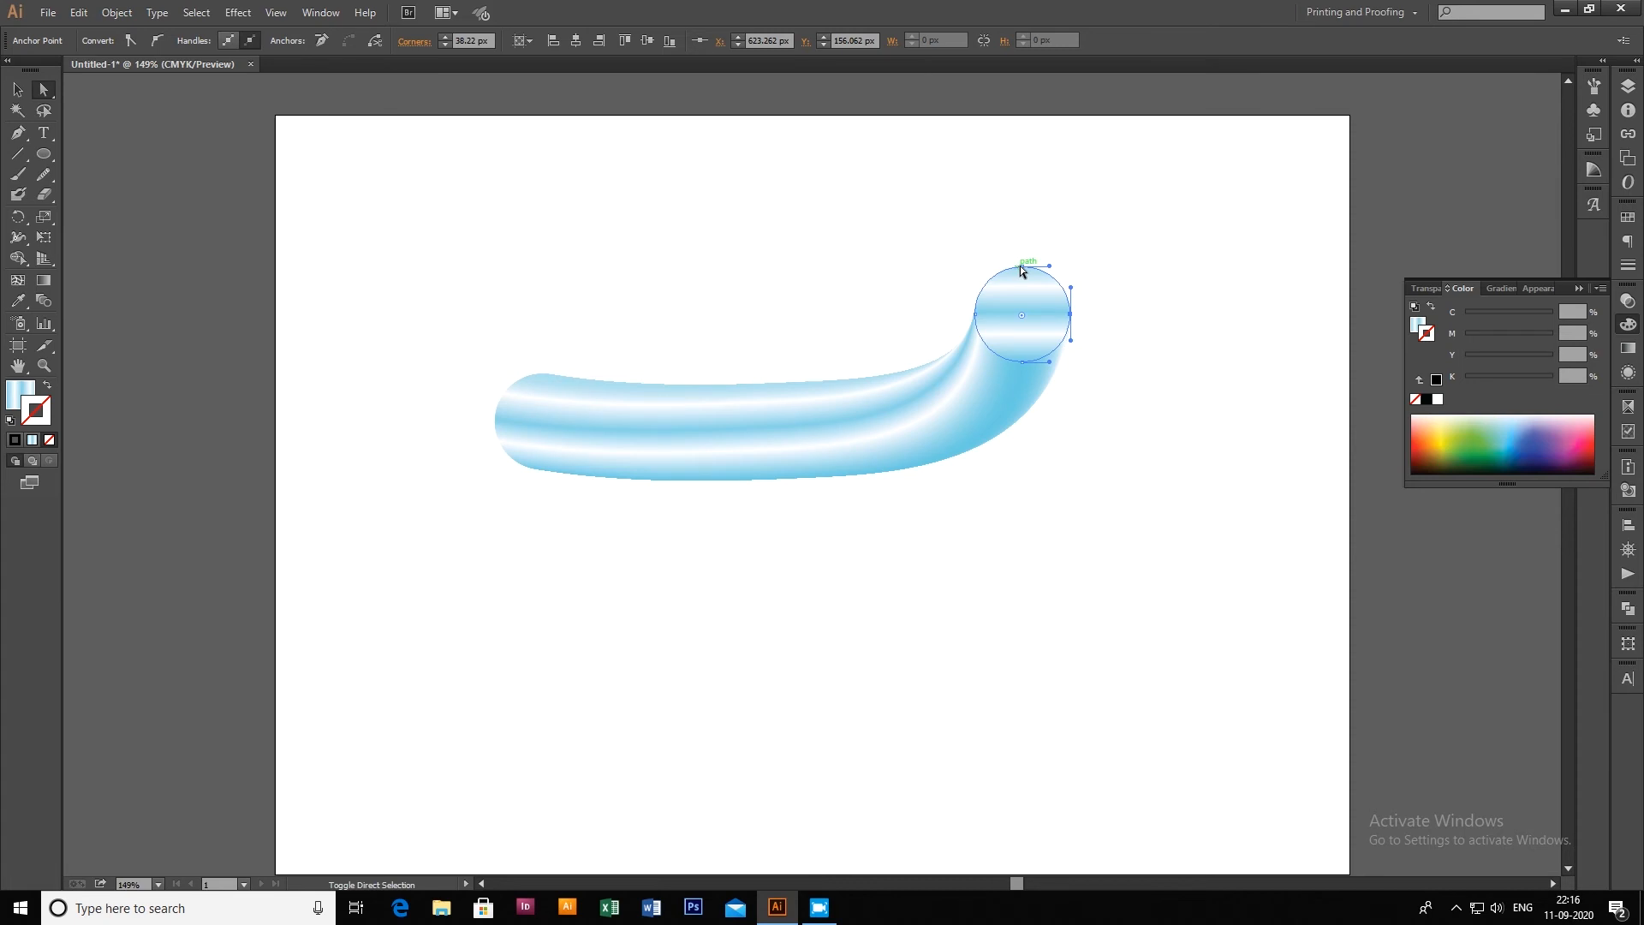
pyautogui.click(976, 314)
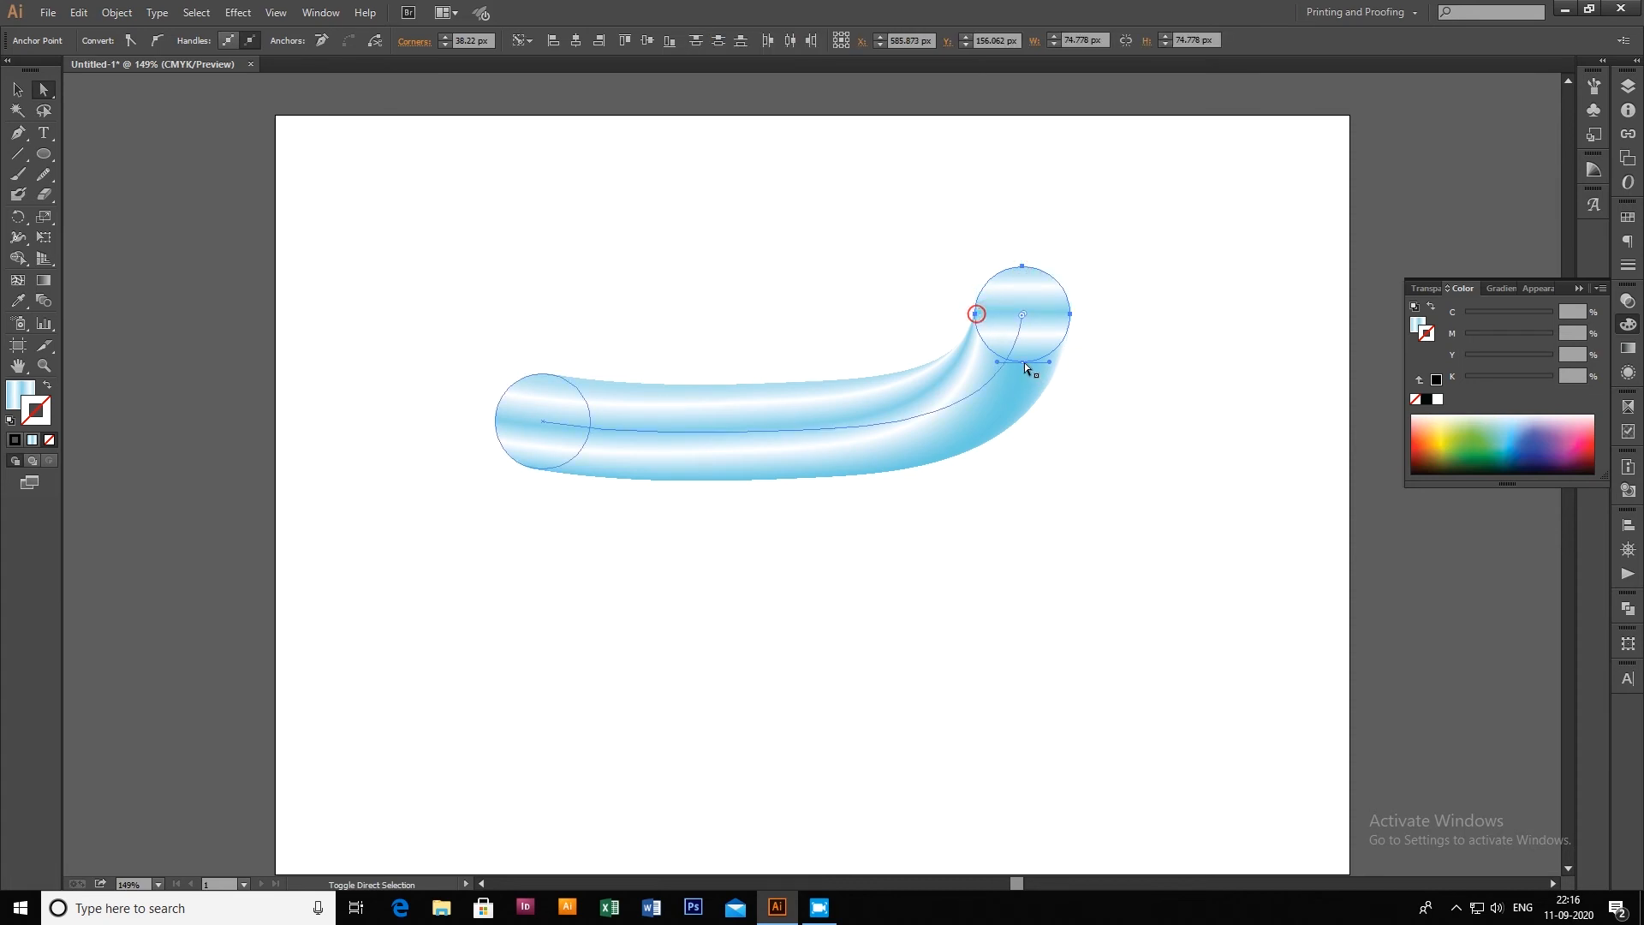
pyautogui.click(1026, 364)
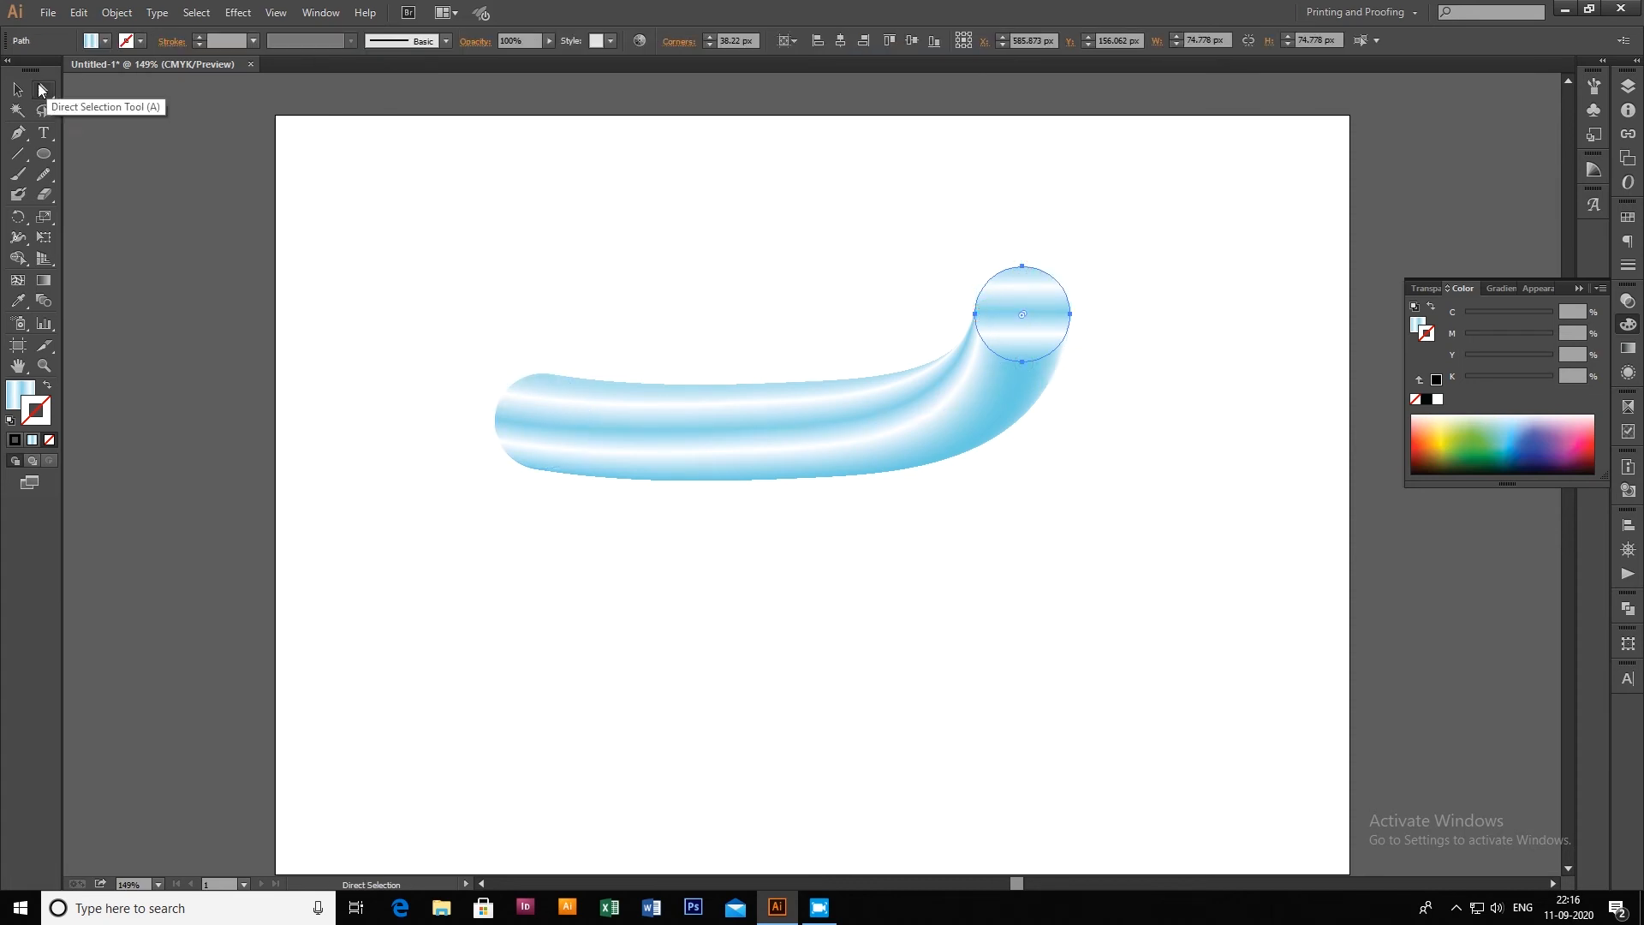
pyautogui.click(17, 88)
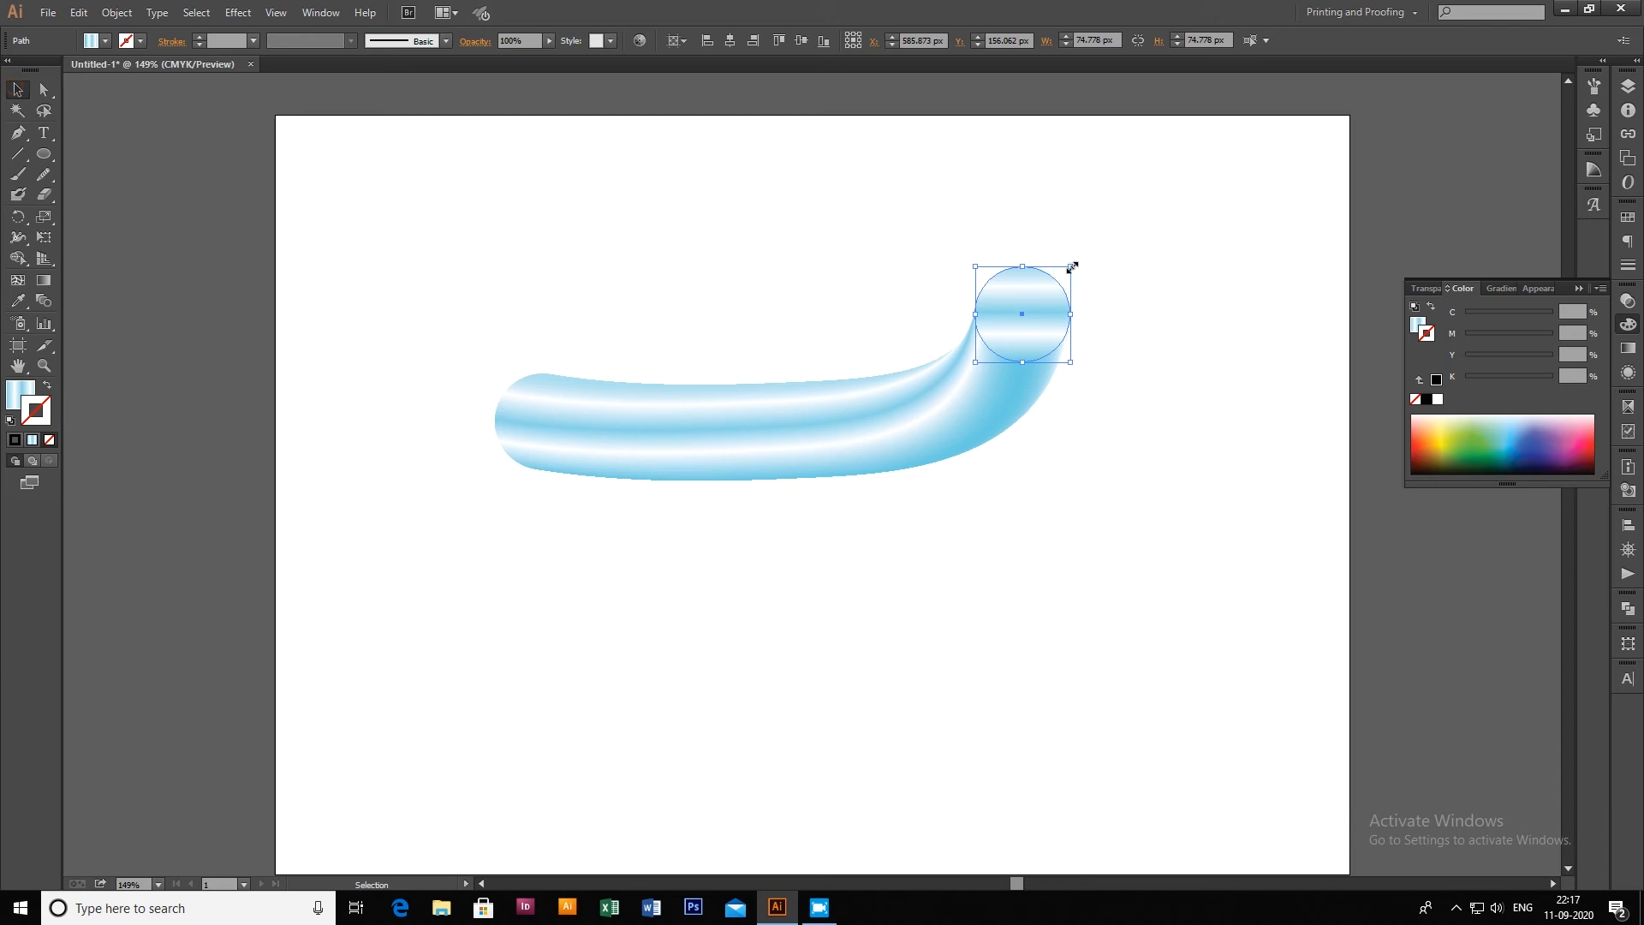
pyautogui.moveTo(1072, 267); pyautogui.dragTo(1028, 297)
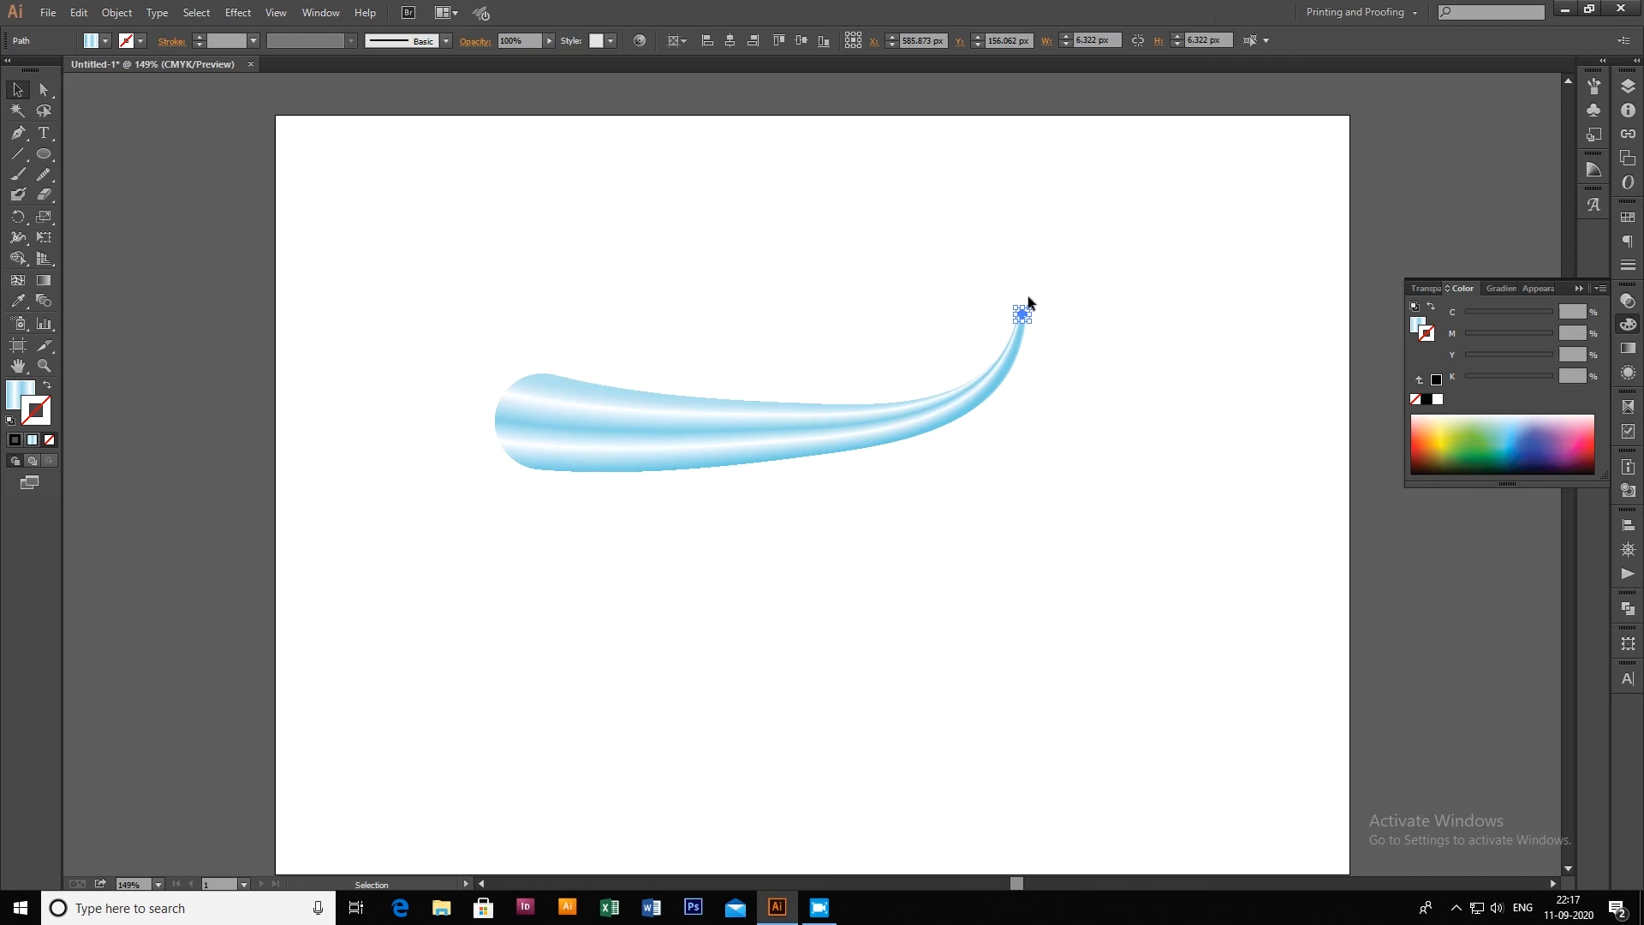
# Select the tapered tube blend and delete it from the artboard
pyautogui.click(1087, 376)
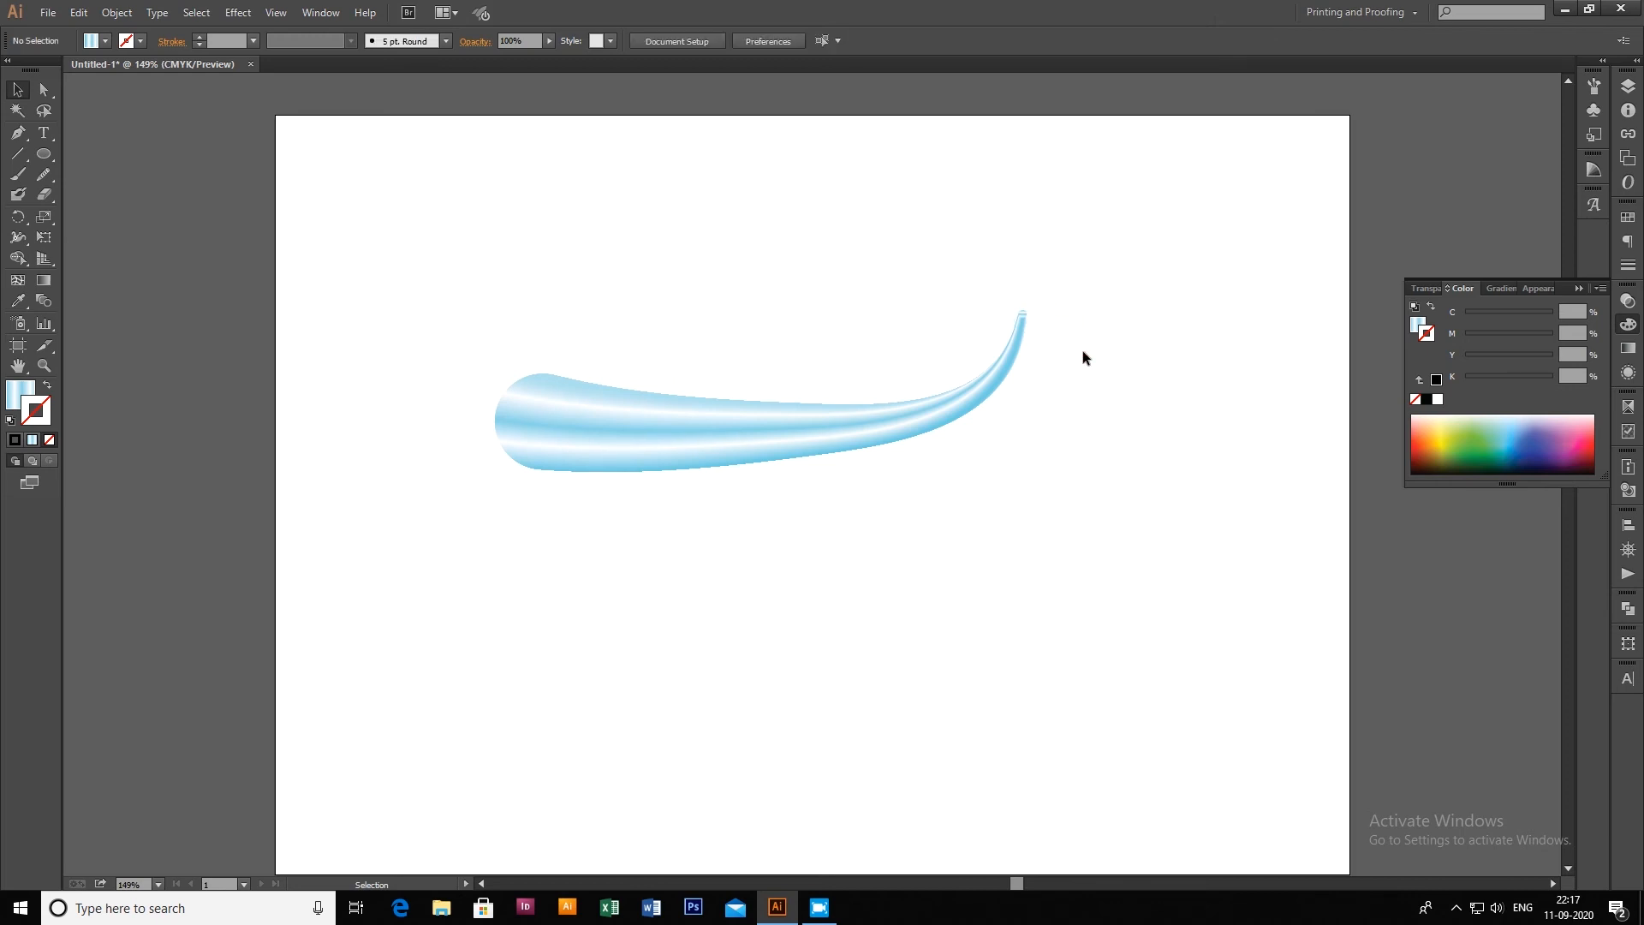
pyautogui.click(878, 417)
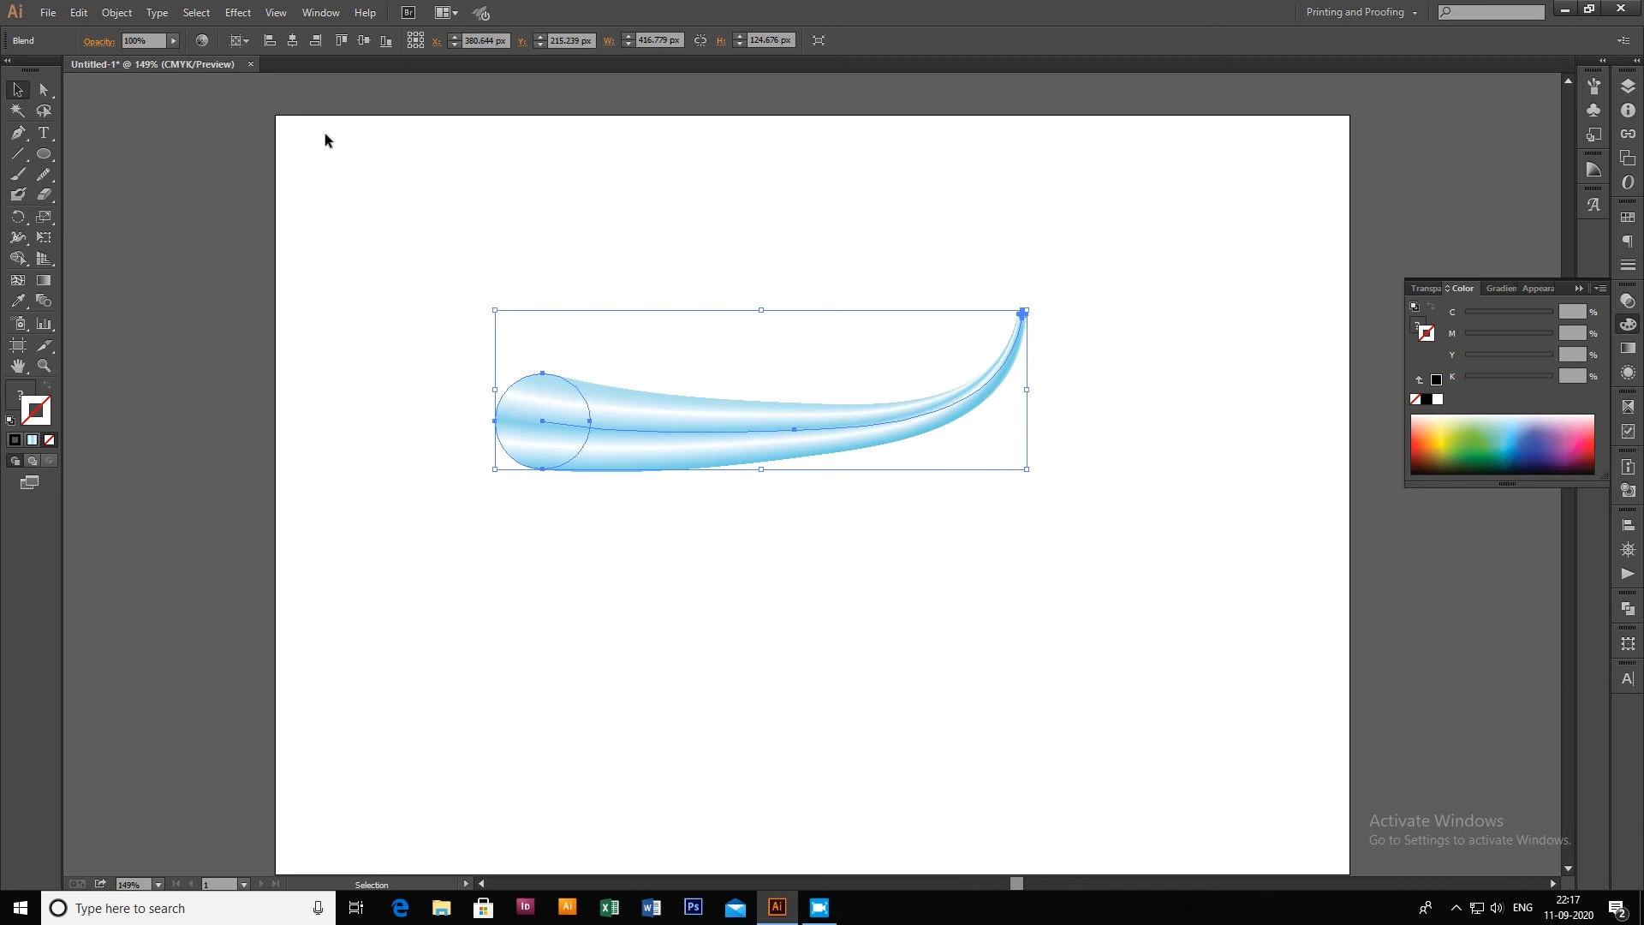
pyautogui.moveTo(295, 221); pyautogui.dragTo(1088, 603)
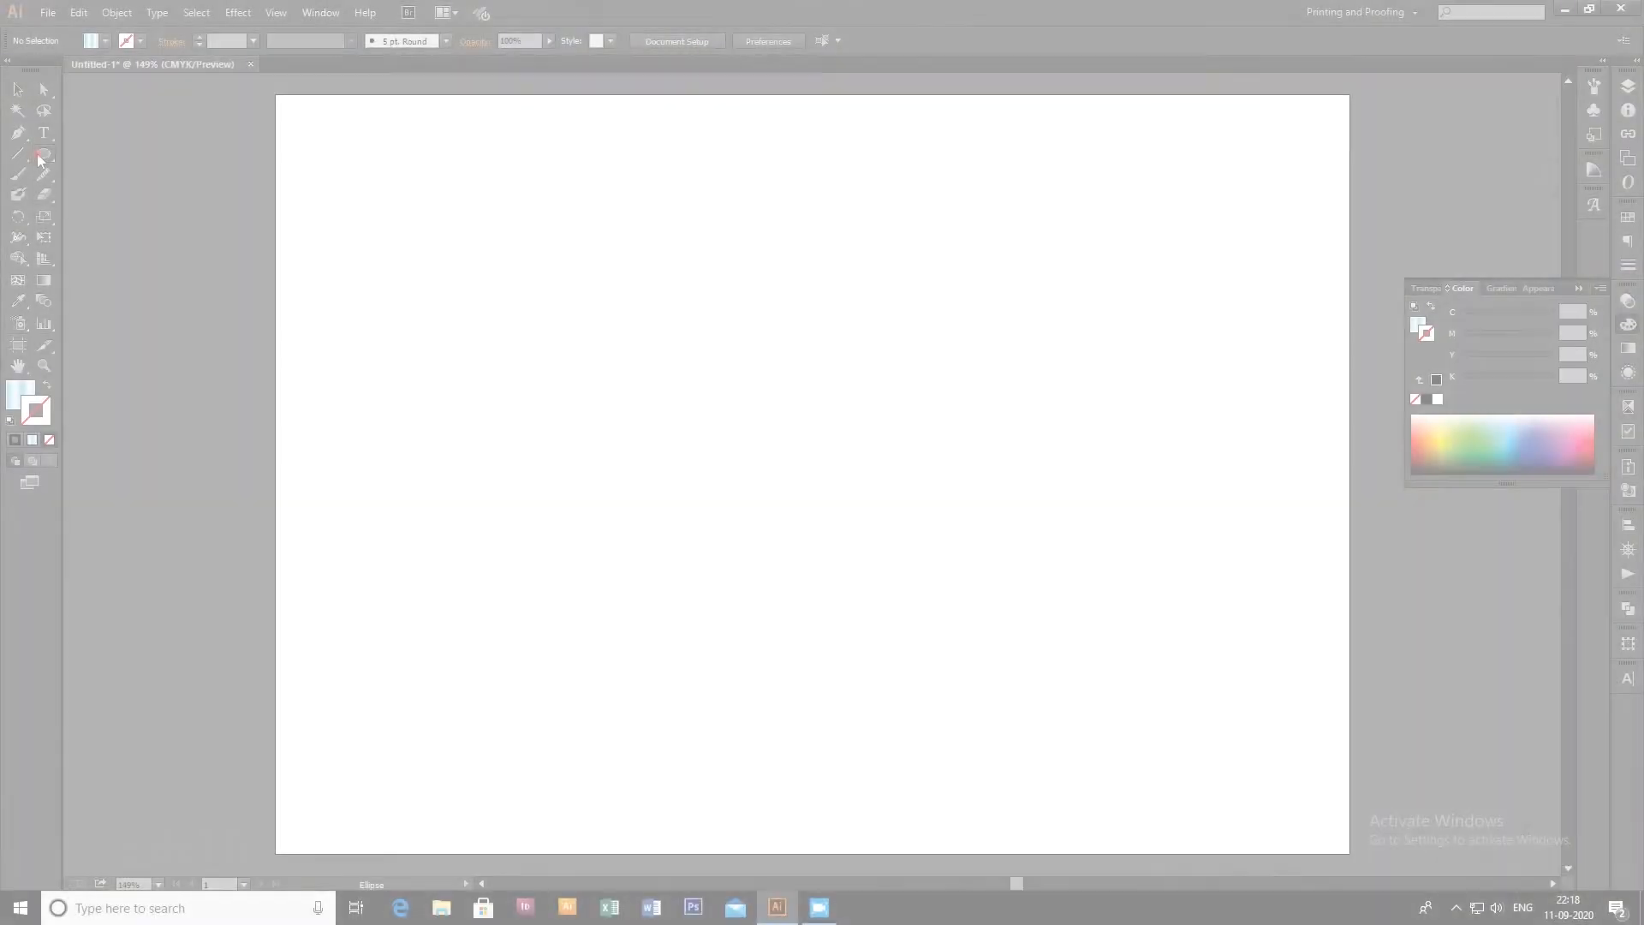
# Create a 26-point star with radii of 101.0552 px and 50.5276 px in the middle of the artboard
pyautogui.moveTo(44, 154); pyautogui.dragTo(135, 233)
pyautogui.click(835, 402)
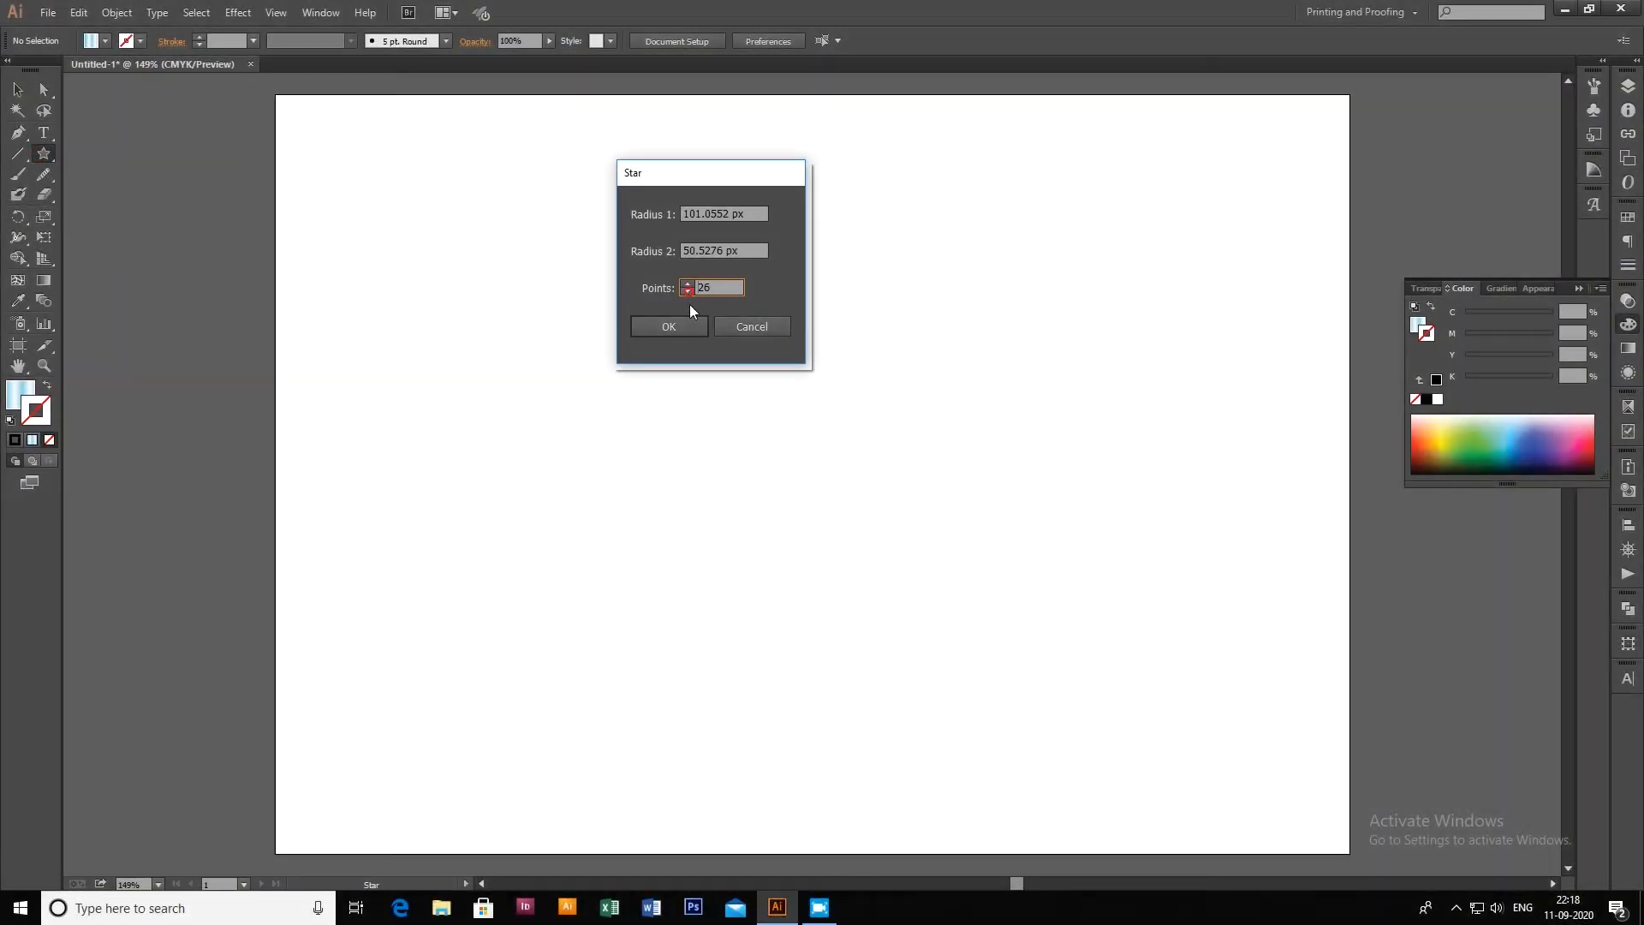
pyautogui.click(692, 328)
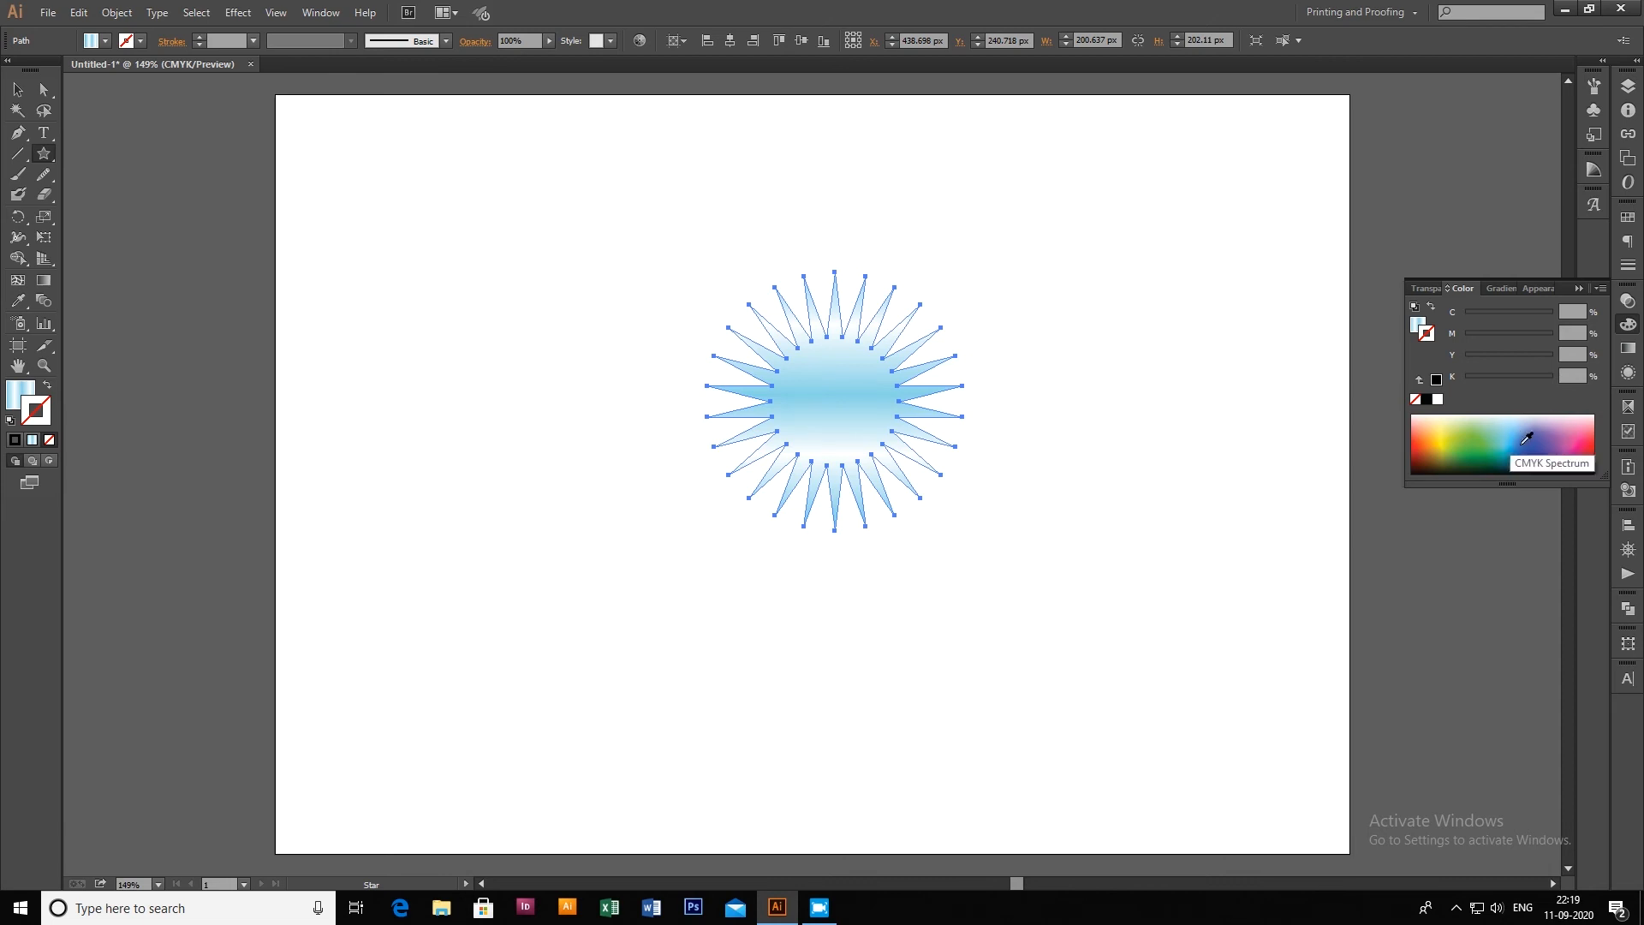
# Pick purple as the star's stroke colour and swap fill and stroke so the star is filled purple
pyautogui.click(1556, 441)
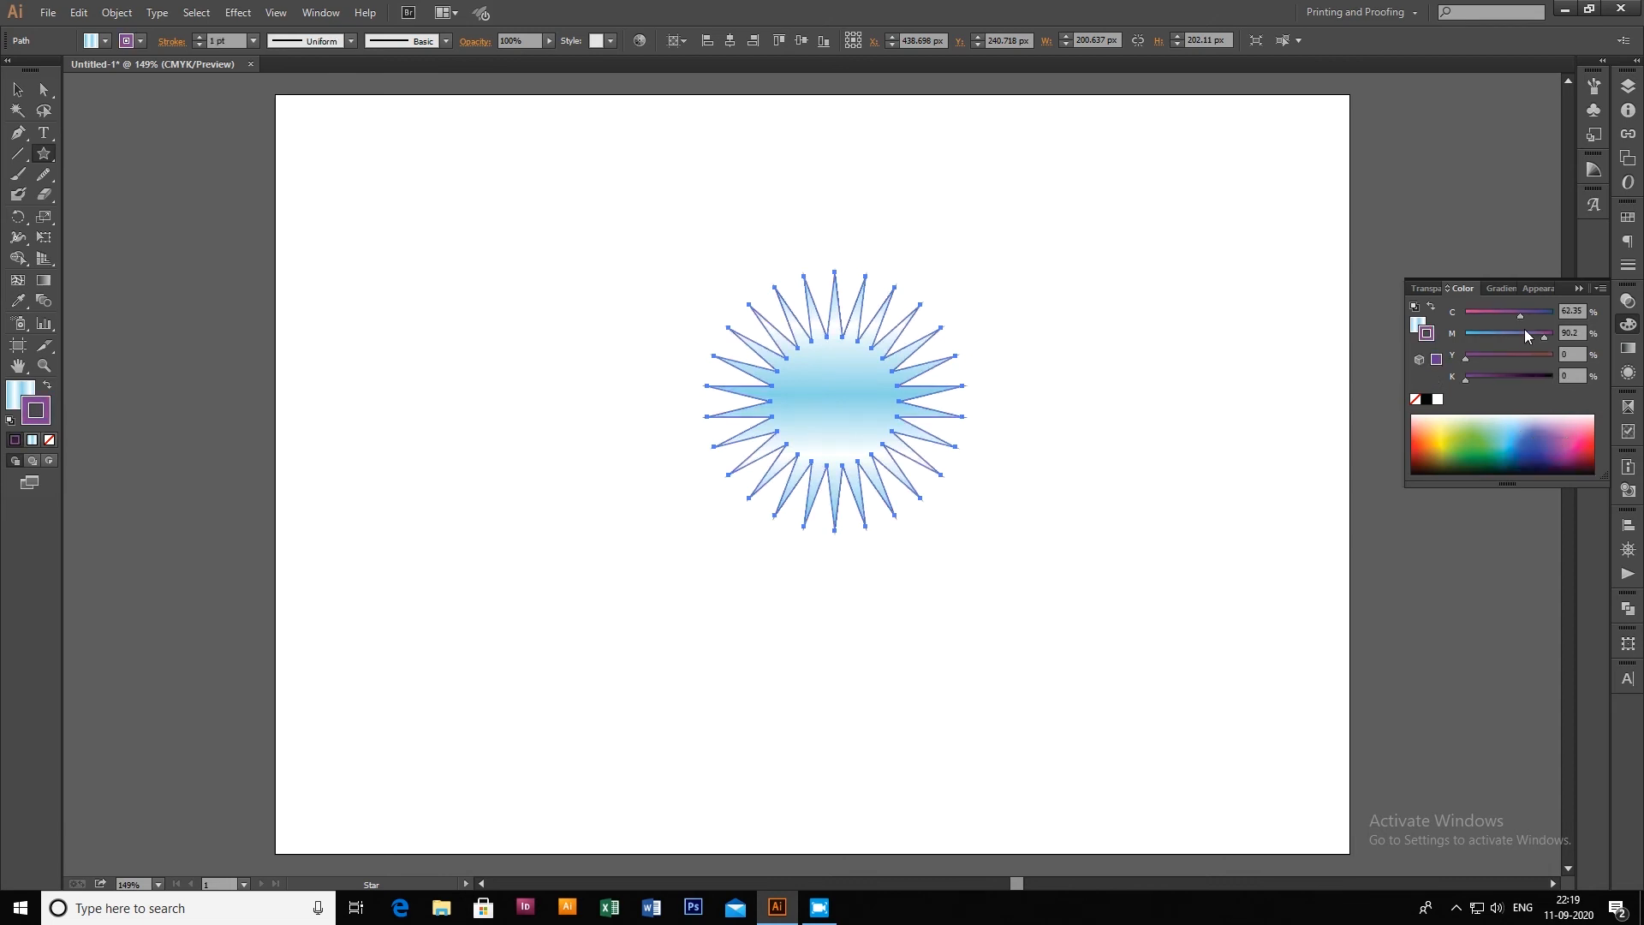
pyautogui.click(47, 385)
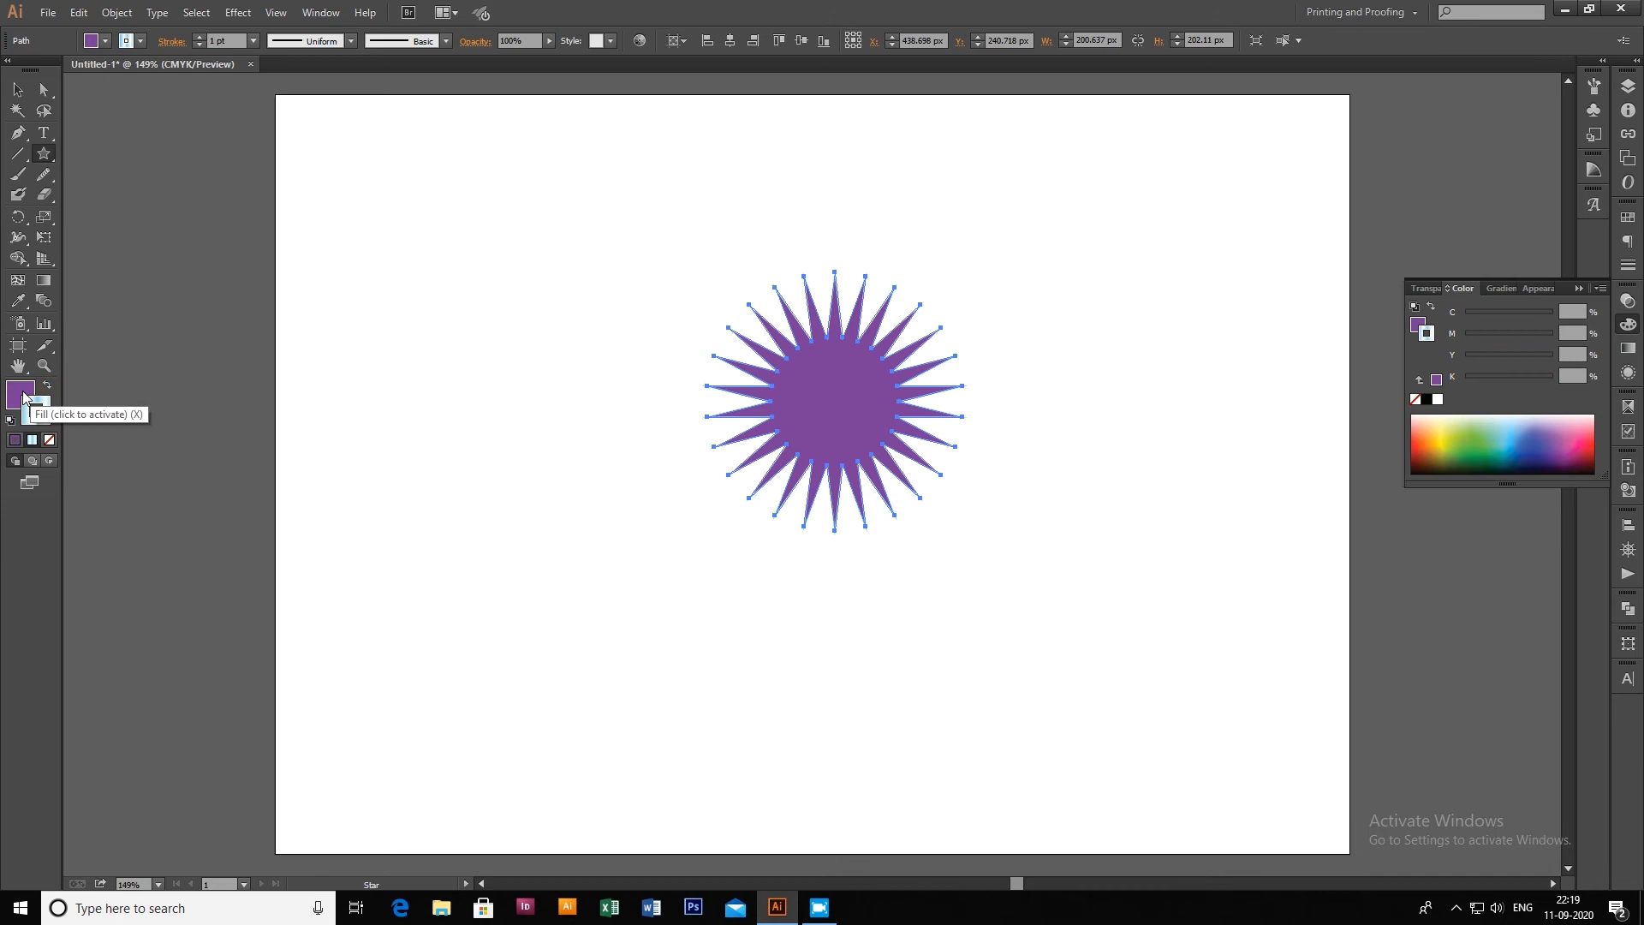
pyautogui.click(39, 401)
# Round all the star's corners slightly, to a radius of about 2 px
pyautogui.click(19, 90)
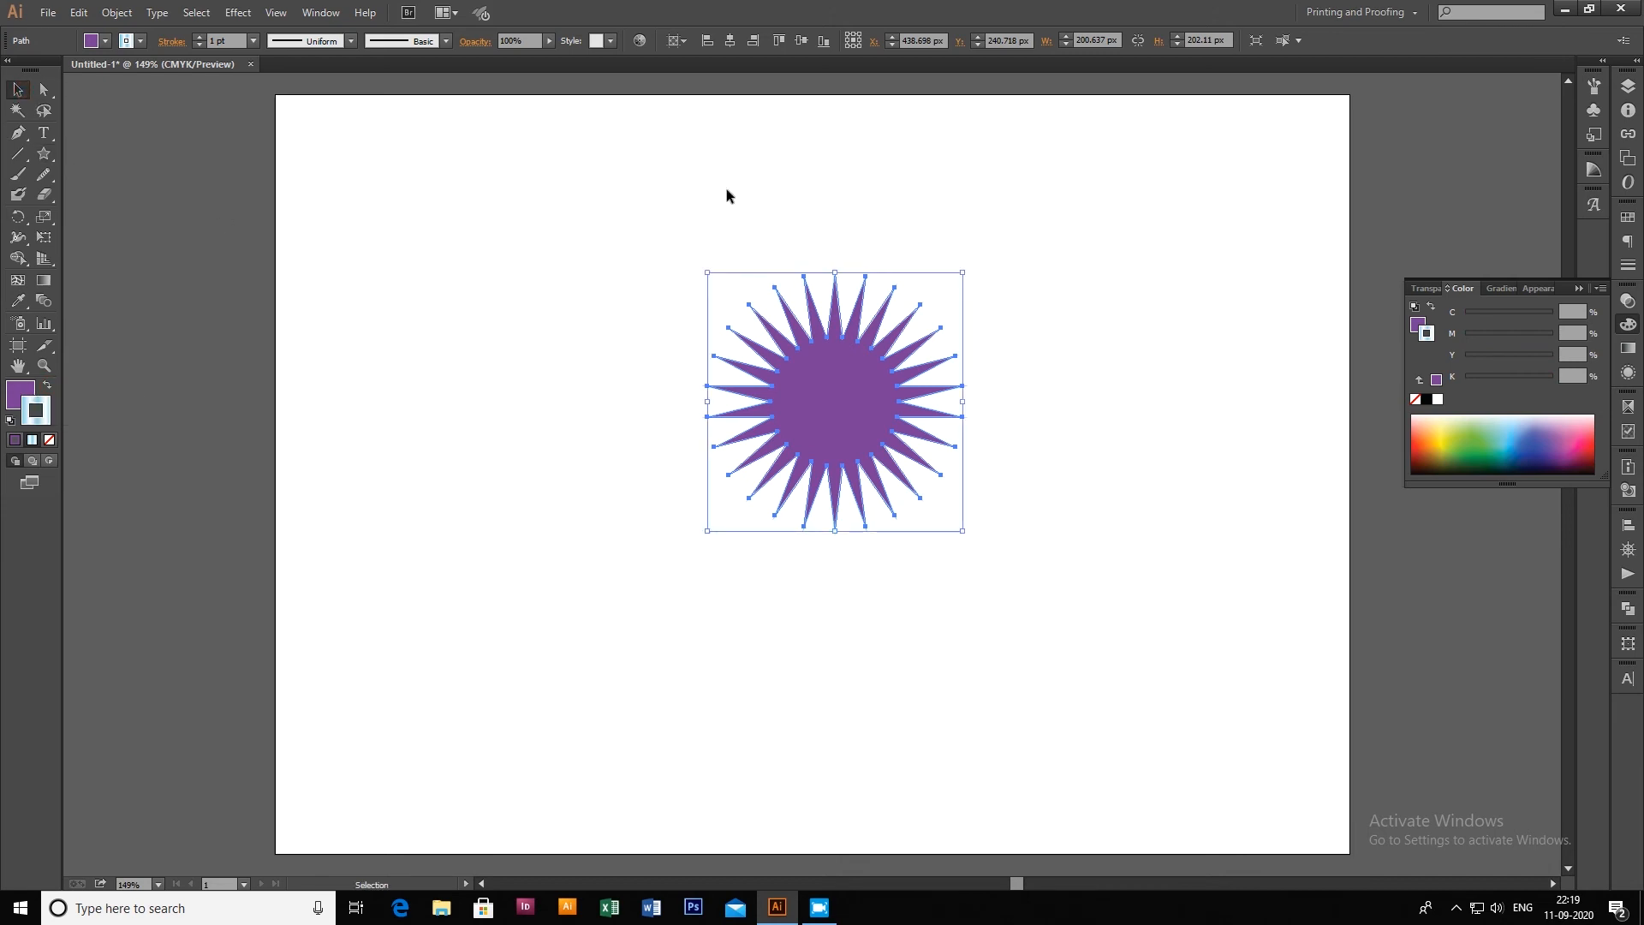
pyautogui.press('a')
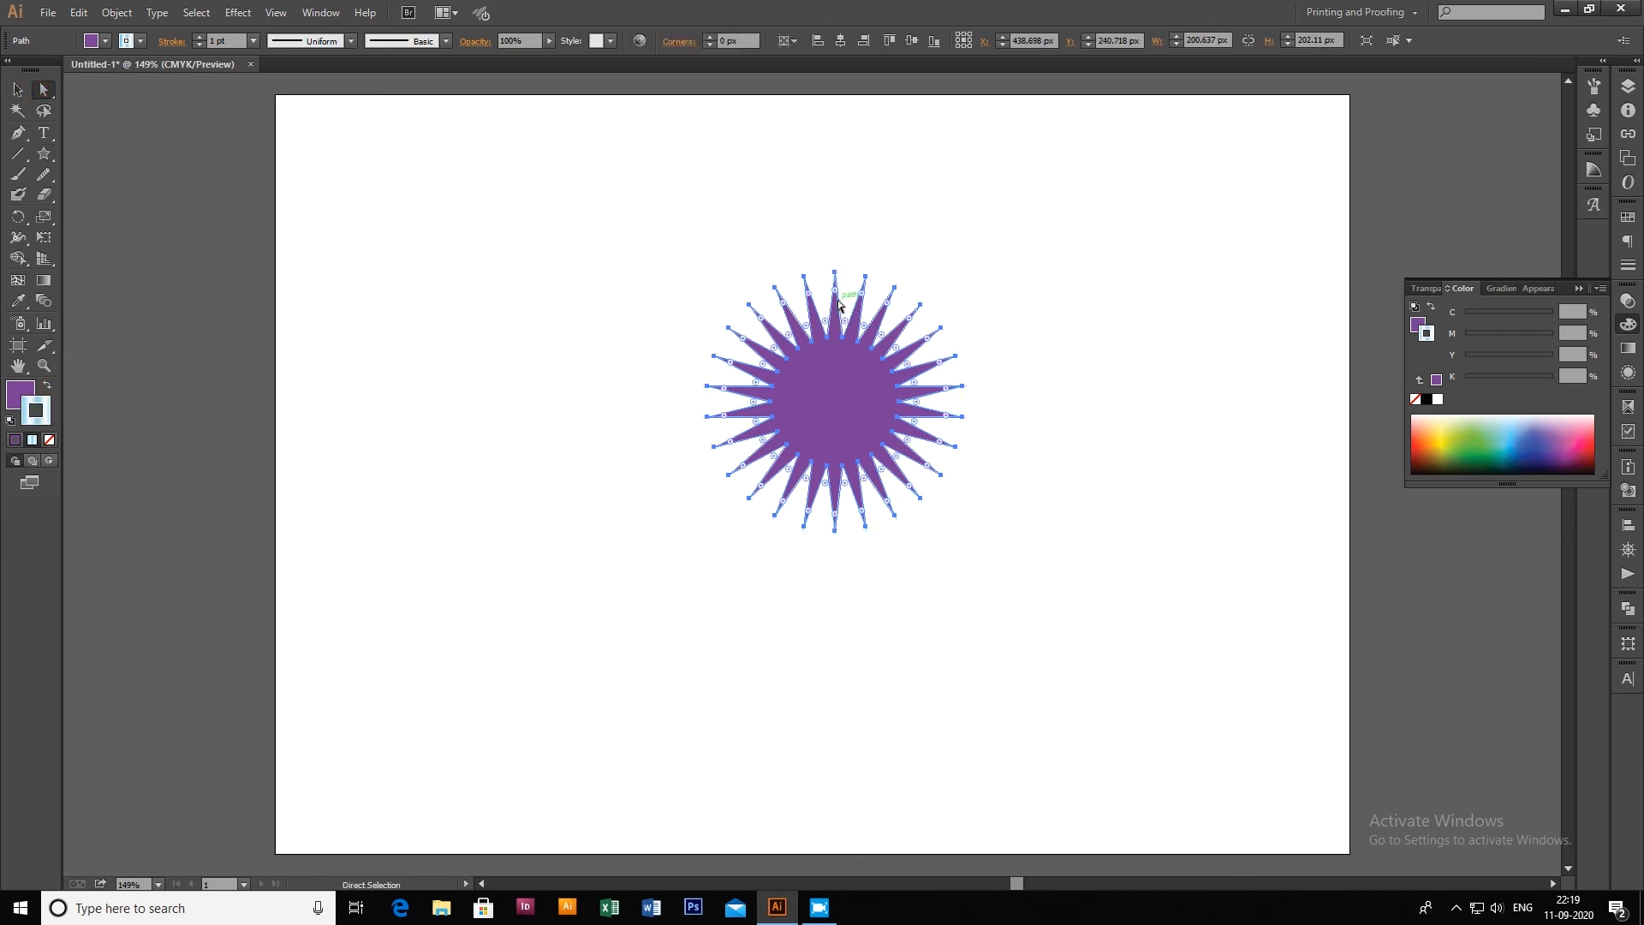
pyautogui.moveTo(838, 304); pyautogui.dragTo(841, 295)
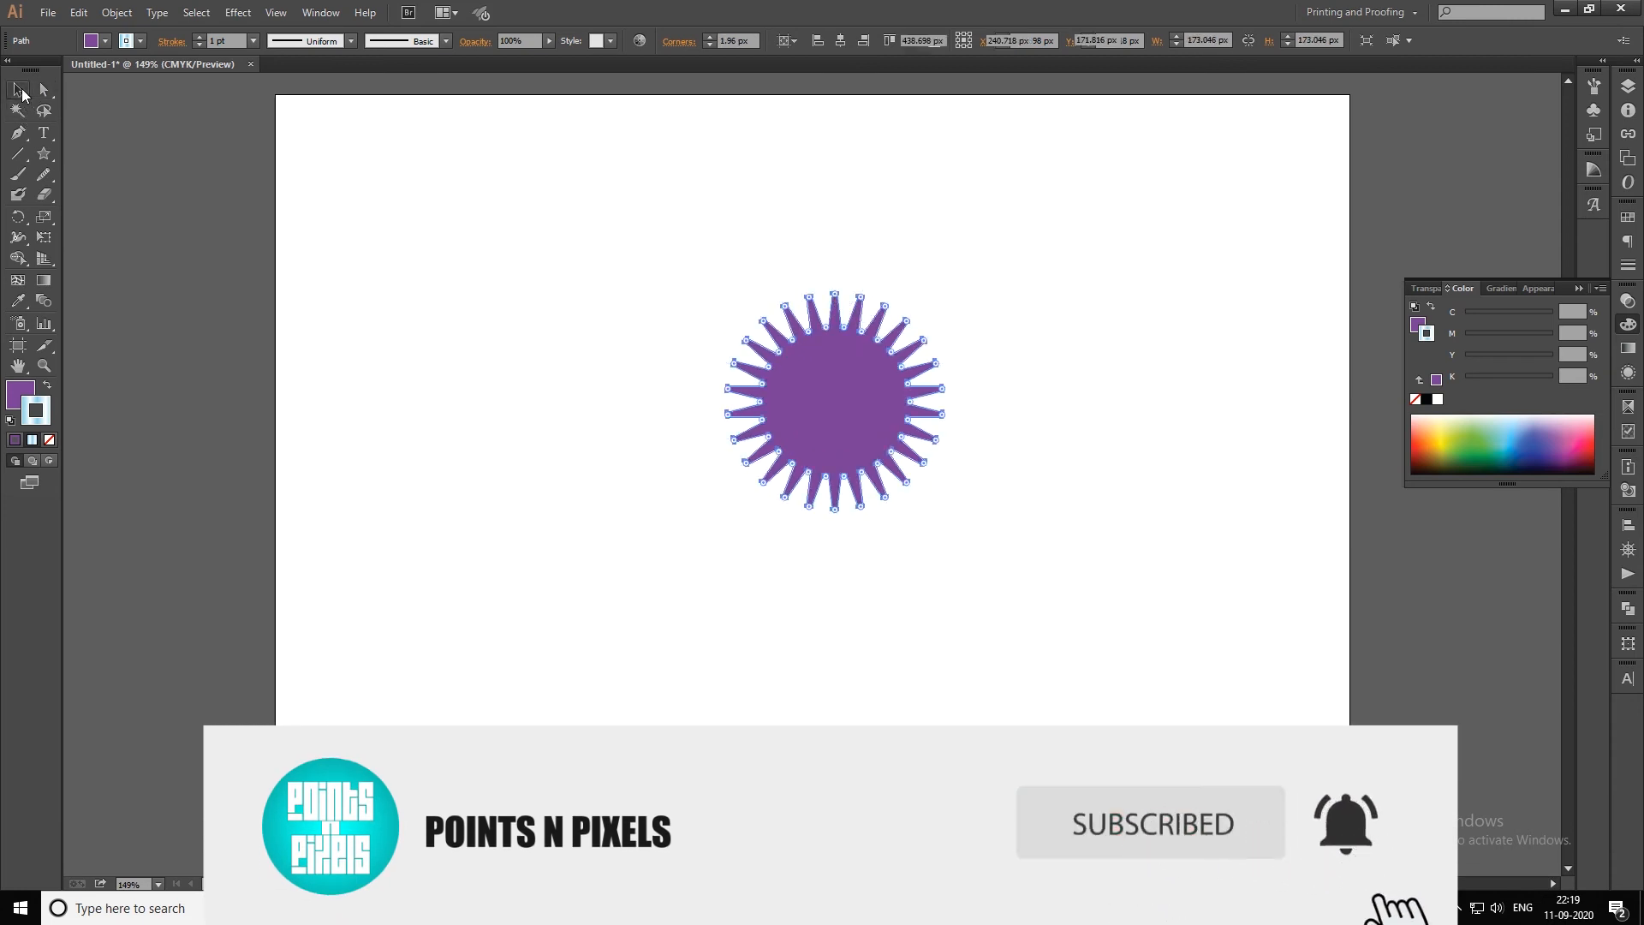
# Enlarge the star to about 413 px wide and centre it horizontally and vertically on the artboard
pyautogui.click(18, 91)
pyautogui.moveTo(946, 514); pyautogui.dragTo(1103, 669)
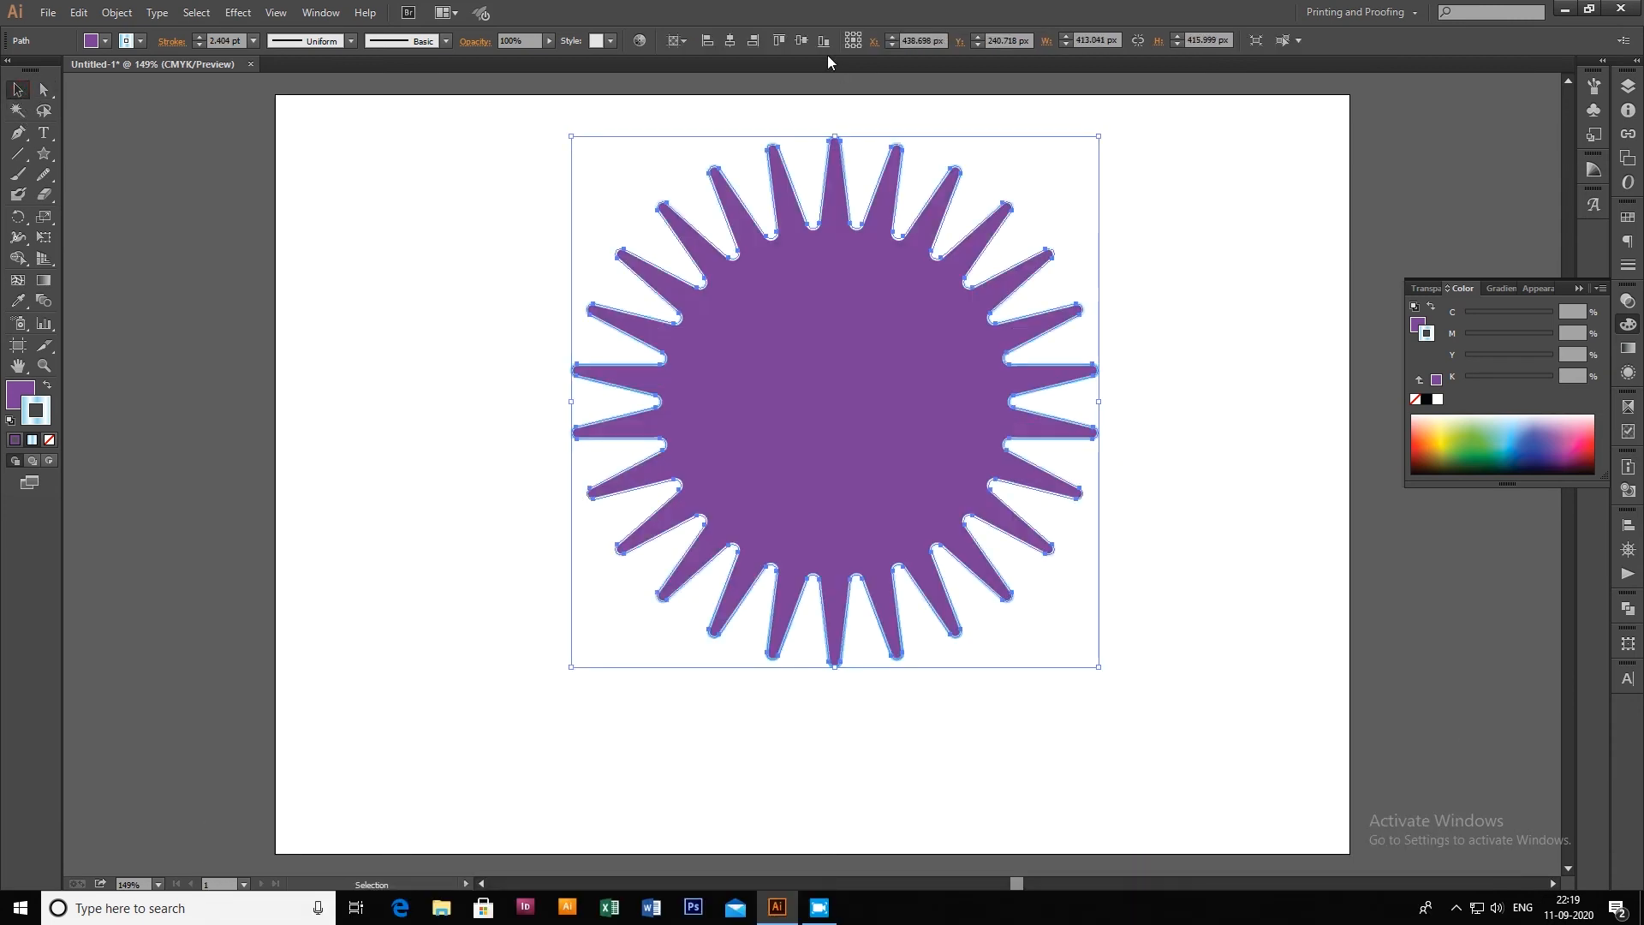
pyautogui.click(730, 41)
pyautogui.click(801, 40)
# Remove the centred star's stroke and deselect it
pyautogui.click(1091, 417)
pyautogui.click(875, 251)
pyautogui.click(346, 361)
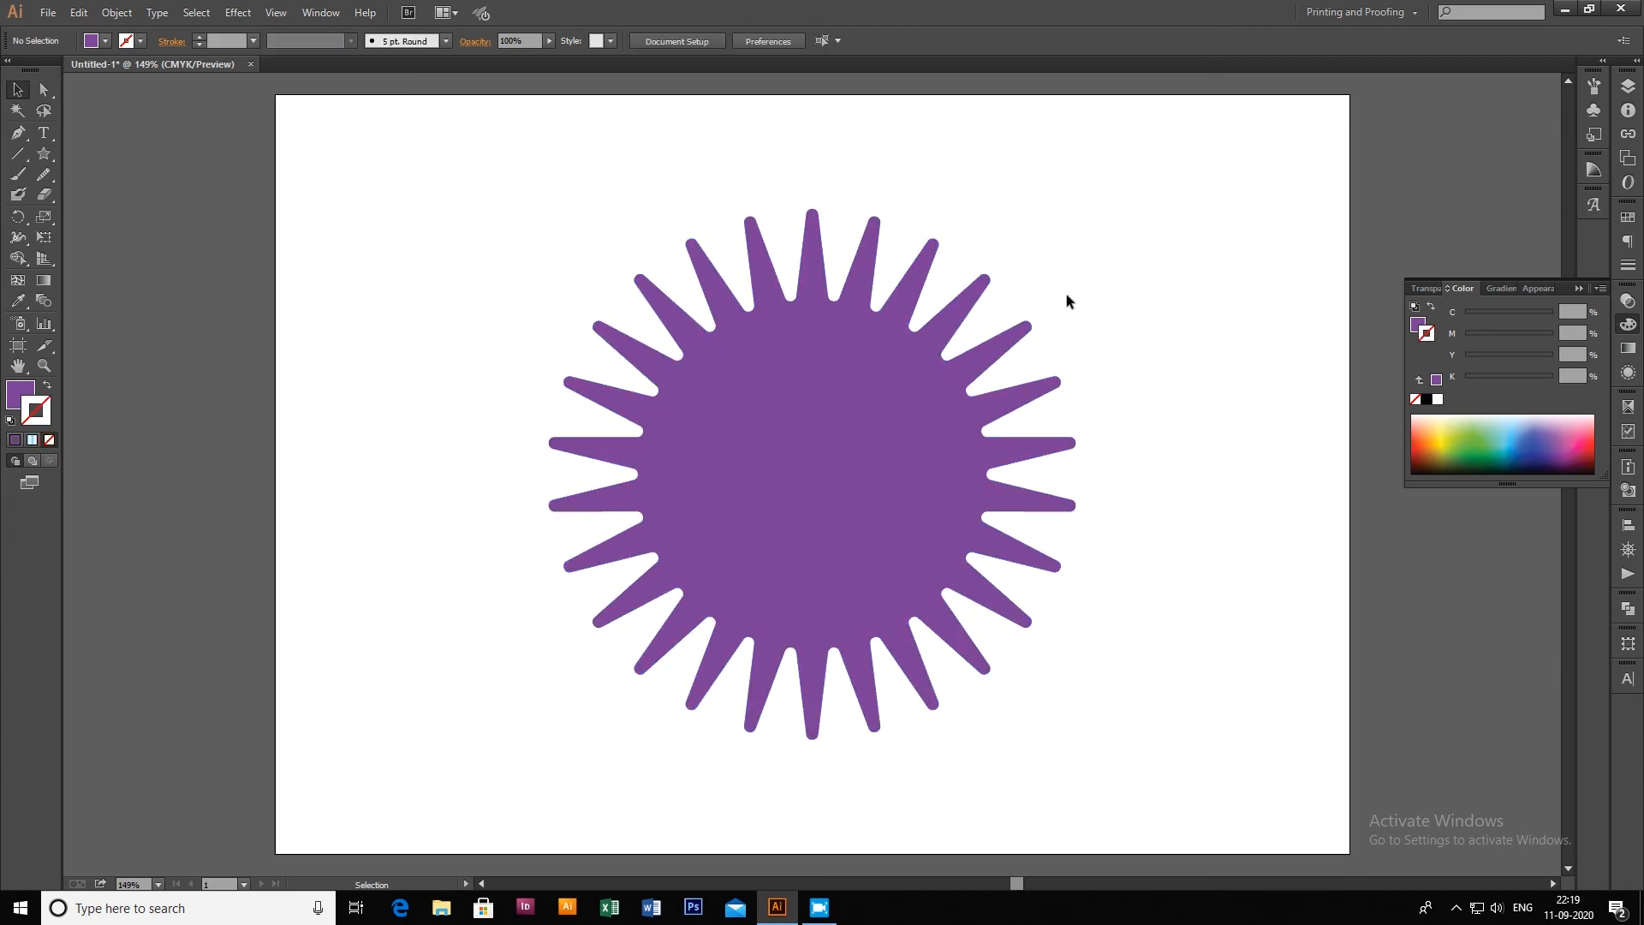
# Fill the star with a two-colour gradient running from purple to light blue, removing the extra colour stops
pyautogui.click(972, 306)
pyautogui.click(1628, 348)
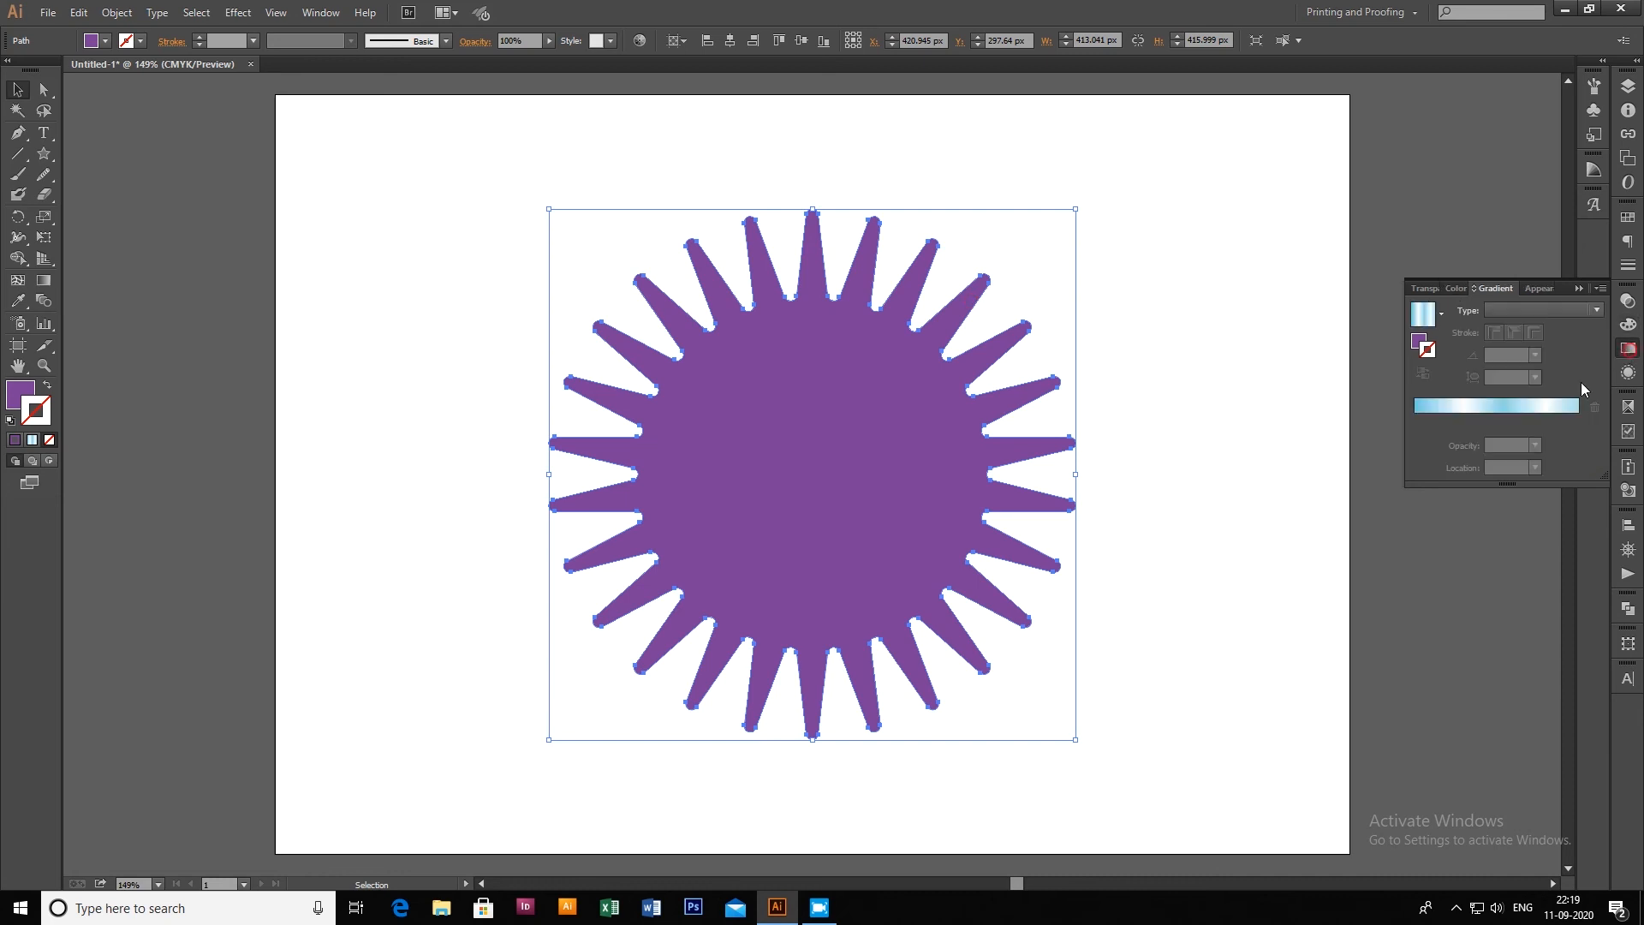
pyautogui.click(1414, 433)
pyautogui.moveTo(1546, 421); pyautogui.dragTo(1505, 450)
pyautogui.moveTo(1464, 421); pyautogui.dragTo(1463, 449)
# Make the star's gradient radial, move its midpoint to about 79%, and deselect the star
pyautogui.click(1526, 310)
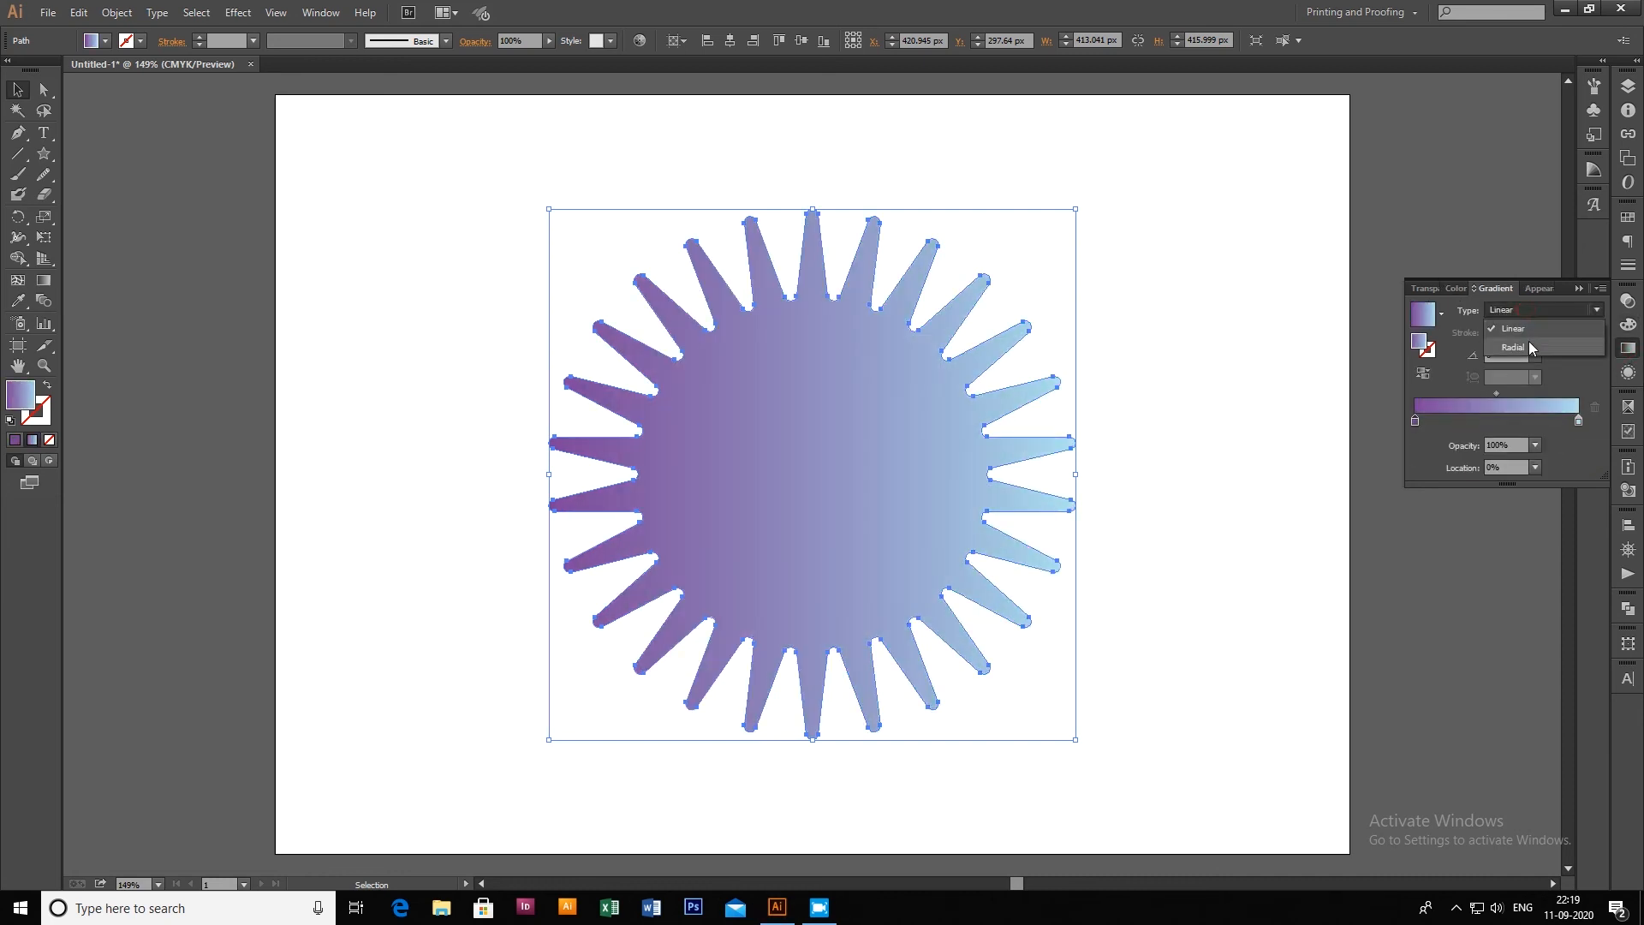
pyautogui.click(1529, 344)
pyautogui.moveTo(1497, 393); pyautogui.dragTo(1544, 397)
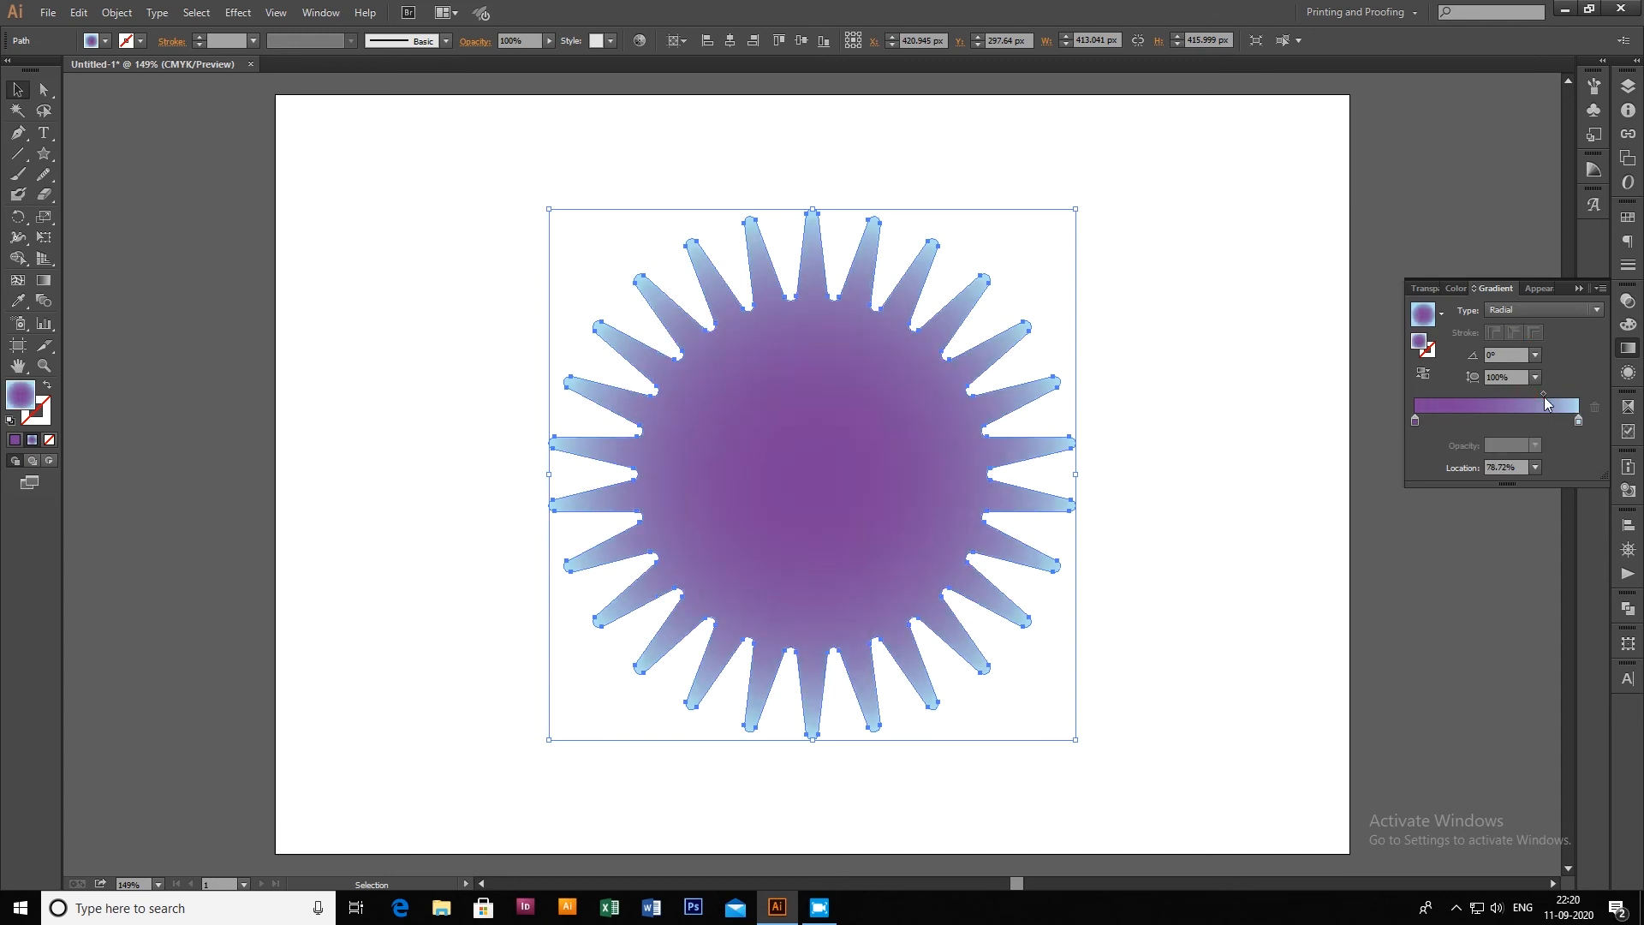
pyautogui.click(1580, 288)
pyautogui.click(1261, 301)
# Create a copy of the star shrunk about its centre to roughly 27 px wide and fill it light yellow
pyautogui.click(972, 353)
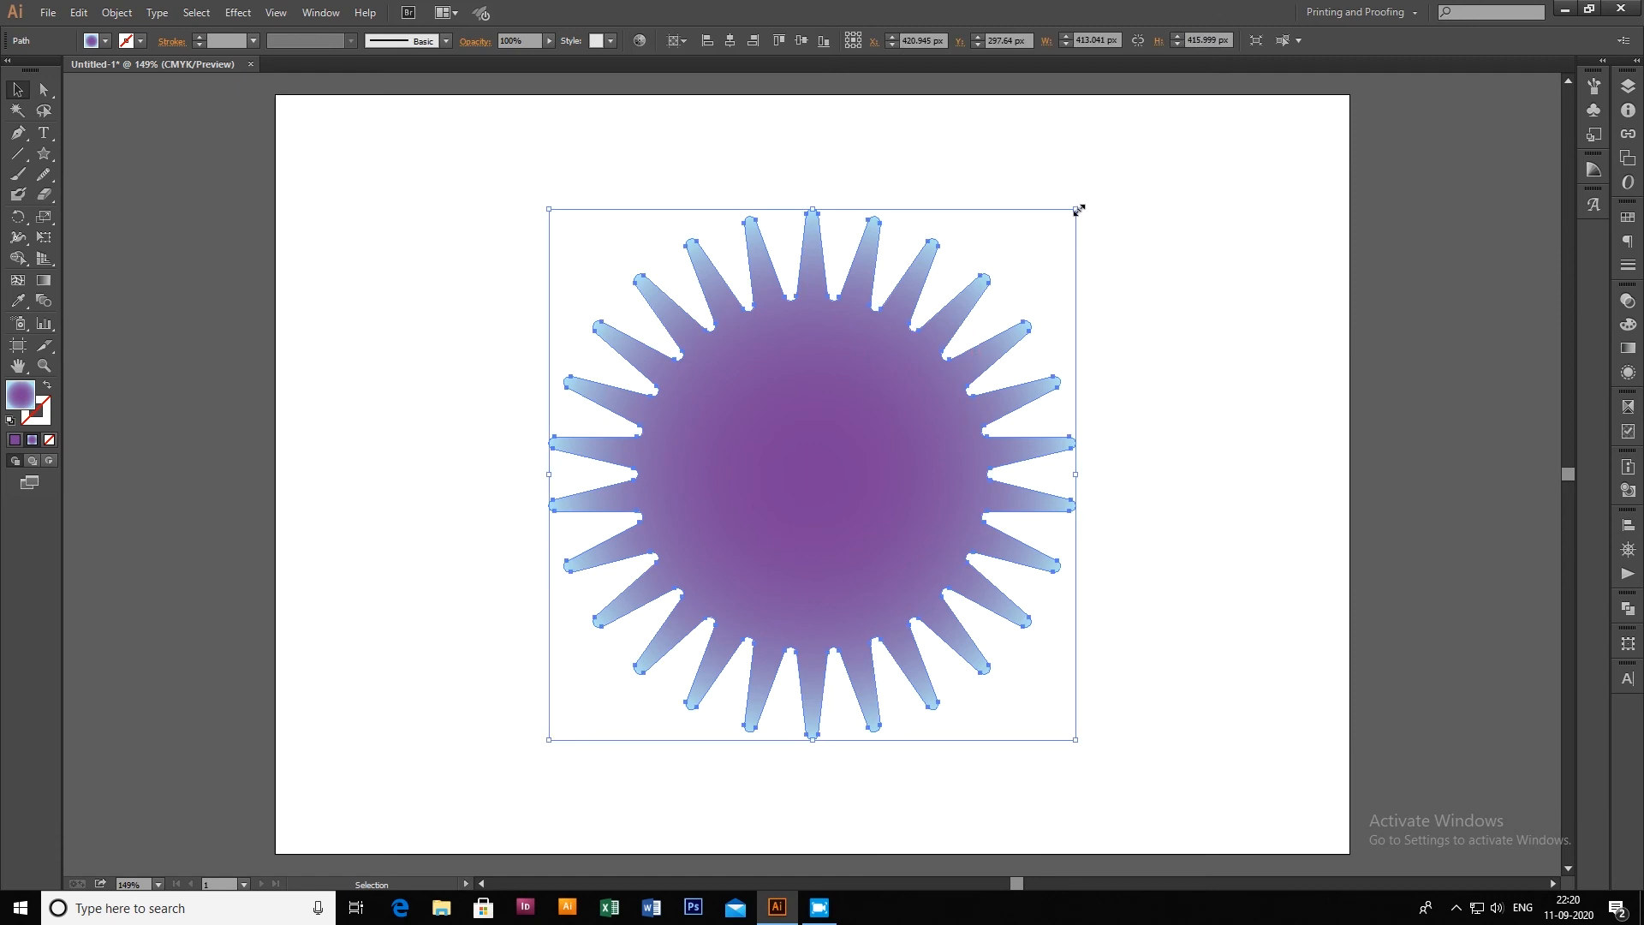
pyautogui.moveTo(1078, 211); pyautogui.dragTo(911, 406)
pyautogui.hotkey('ctrl', 'z')
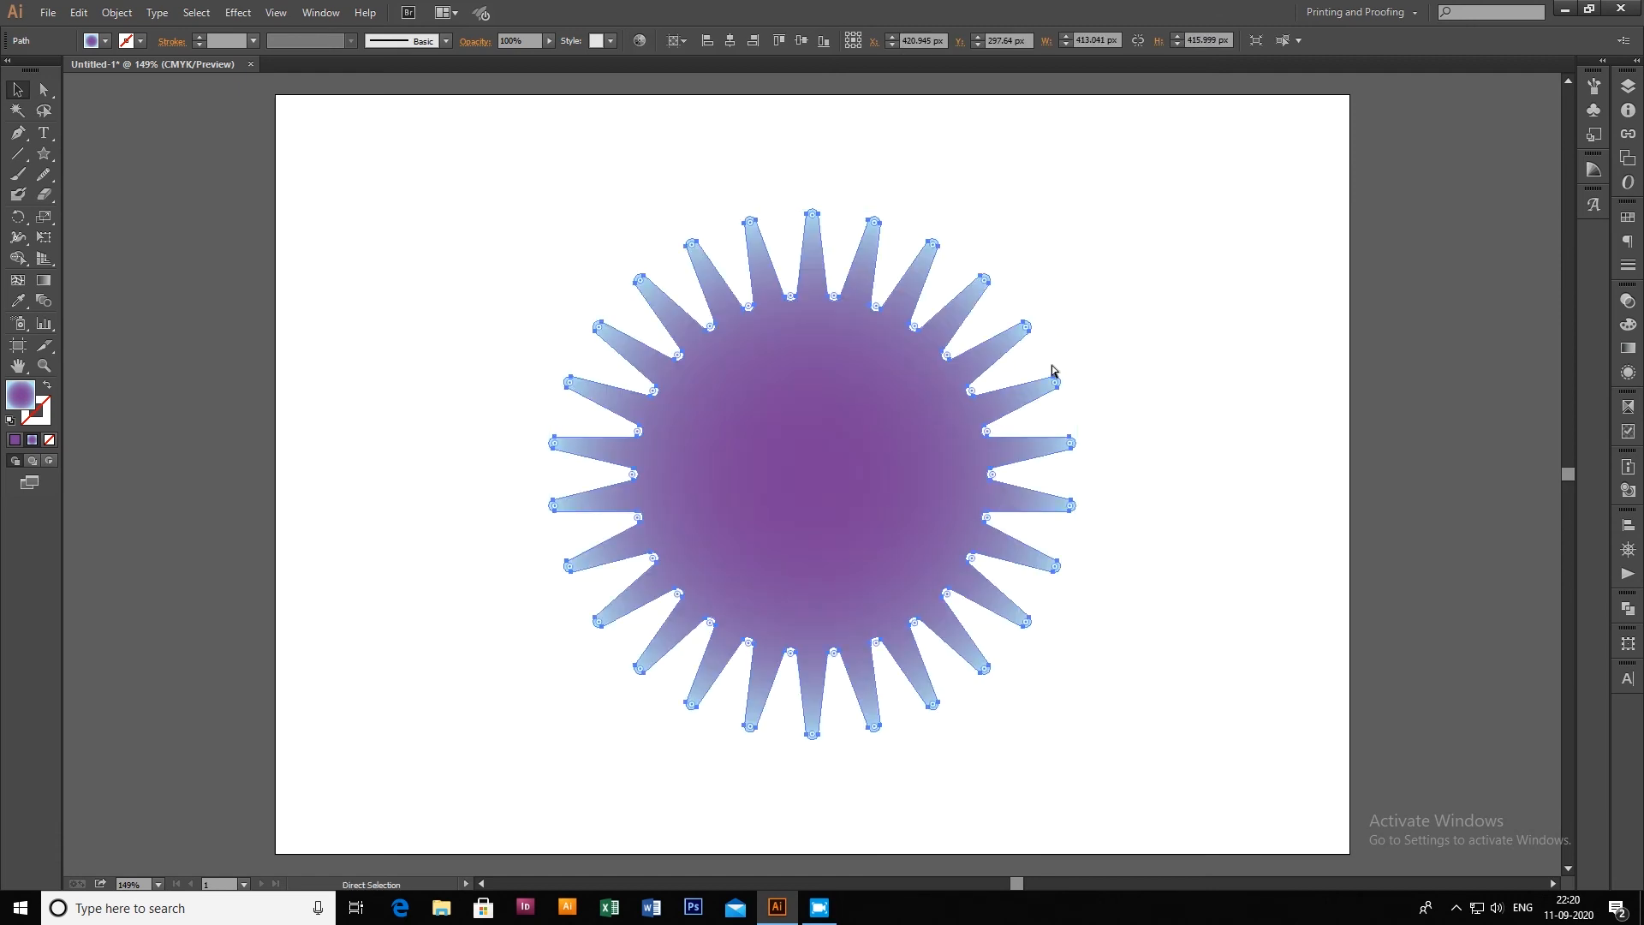
pyautogui.moveTo(960, 411); pyautogui.dragTo(950, 463)
pyautogui.click(1594, 169)
pyautogui.click(1494, 258)
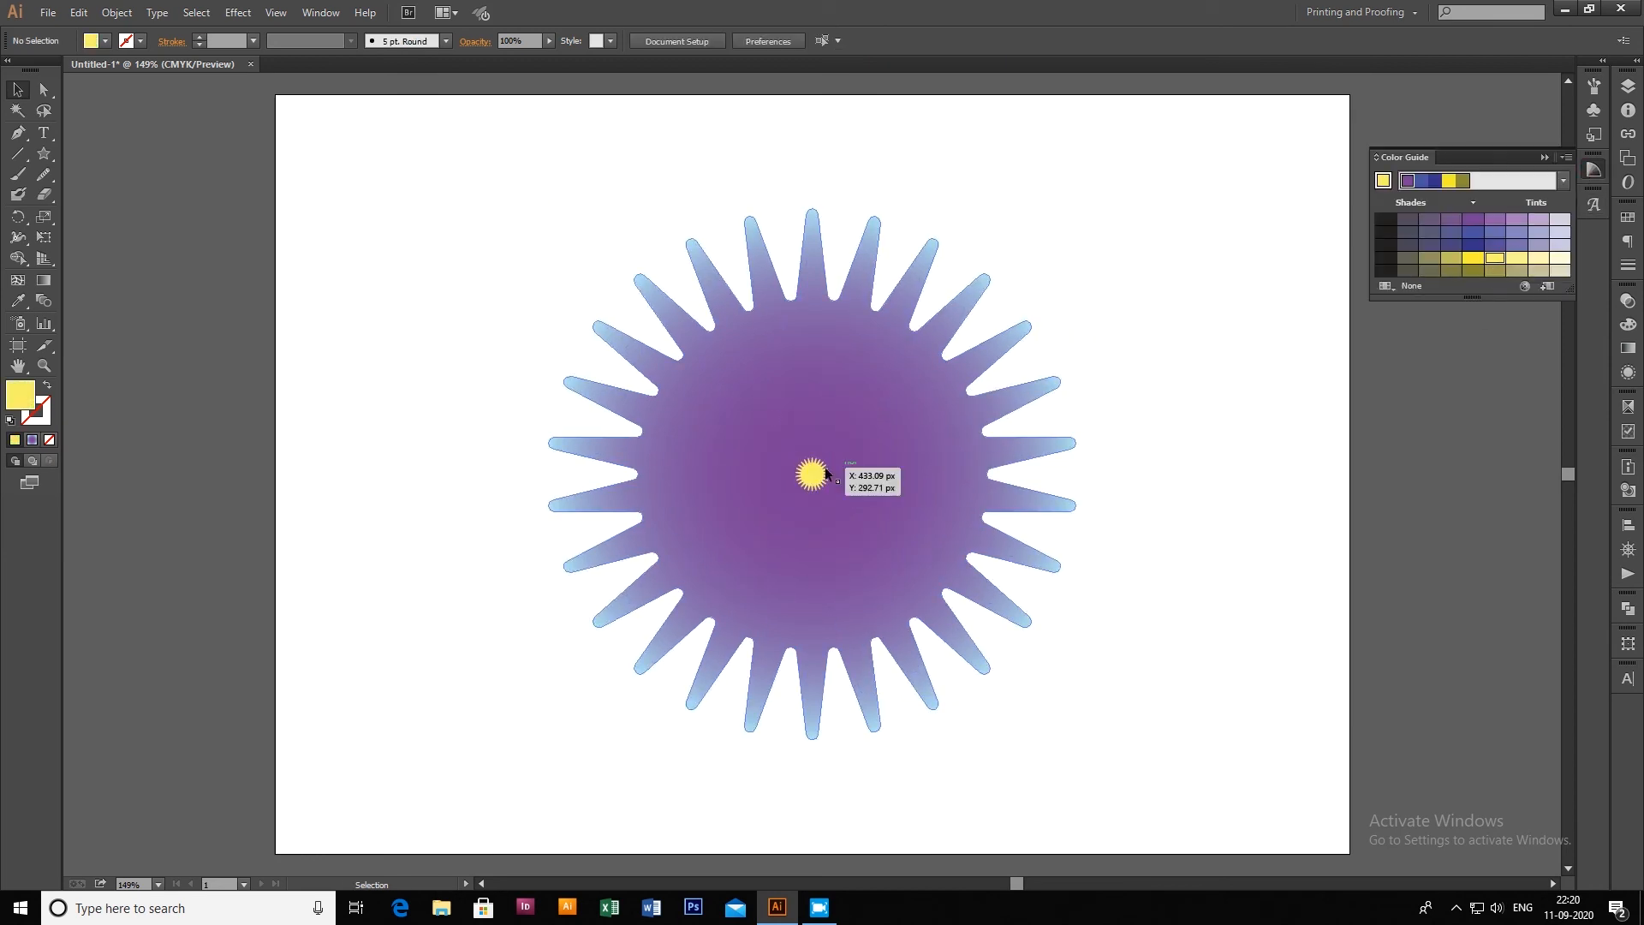
# Give the small centre star a radial gradient fill from yellow to orange-red and deselect it
pyautogui.click(1628, 348)
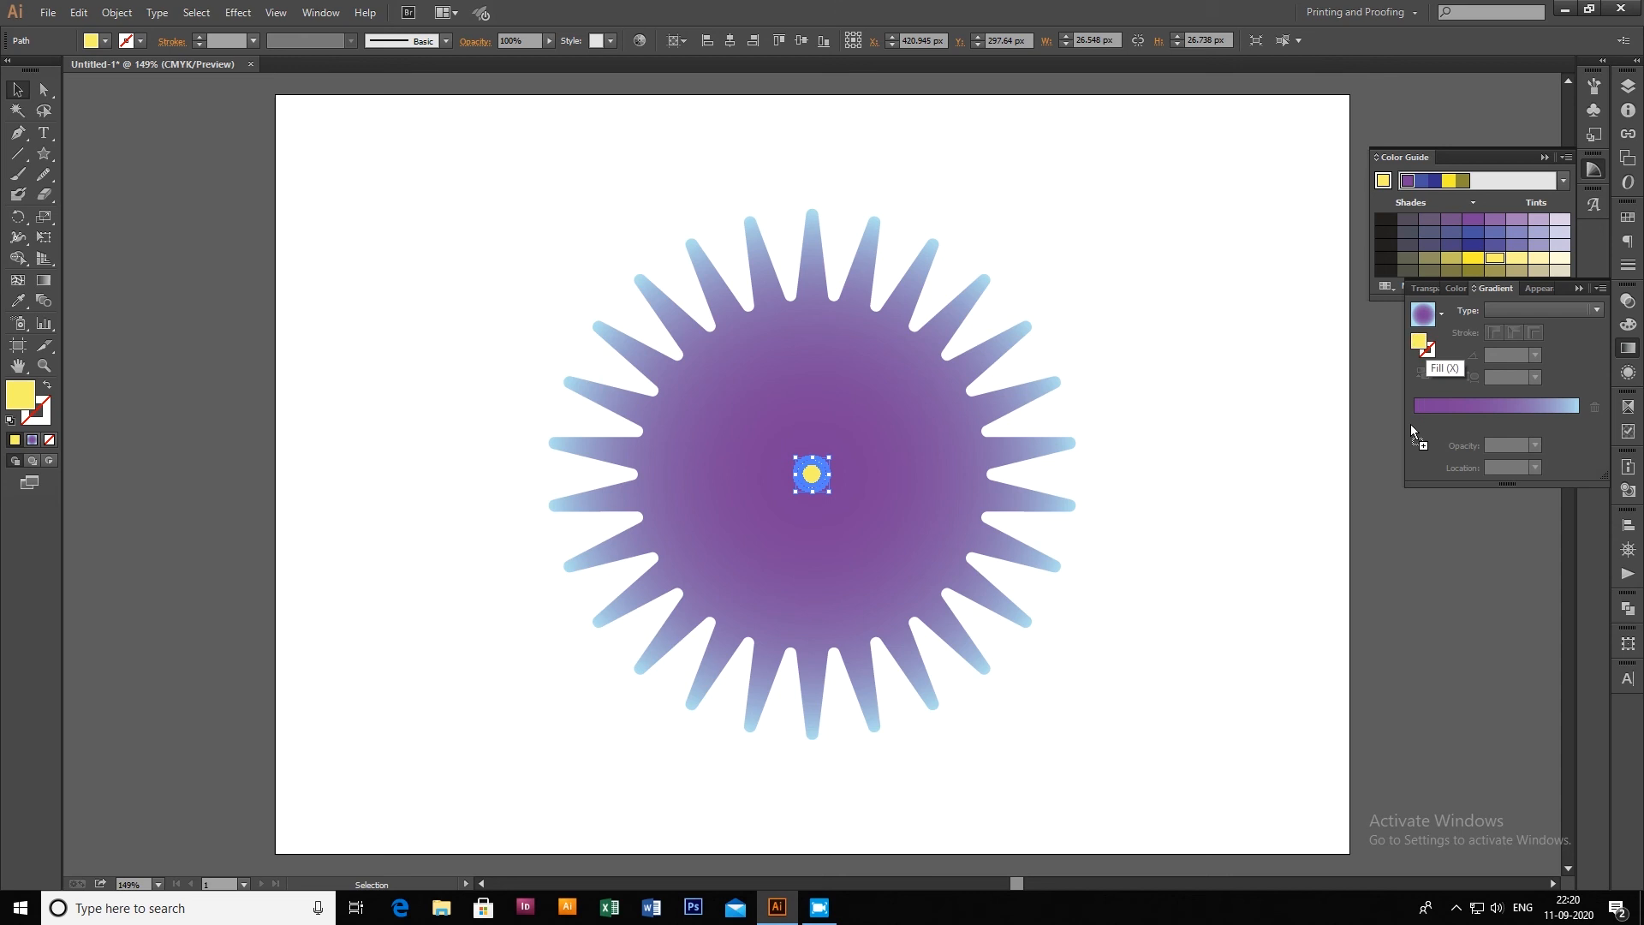
pyautogui.moveTo(1419, 343); pyautogui.dragTo(1412, 425)
pyautogui.doubleClick(1578, 421)
pyautogui.click(1487, 474)
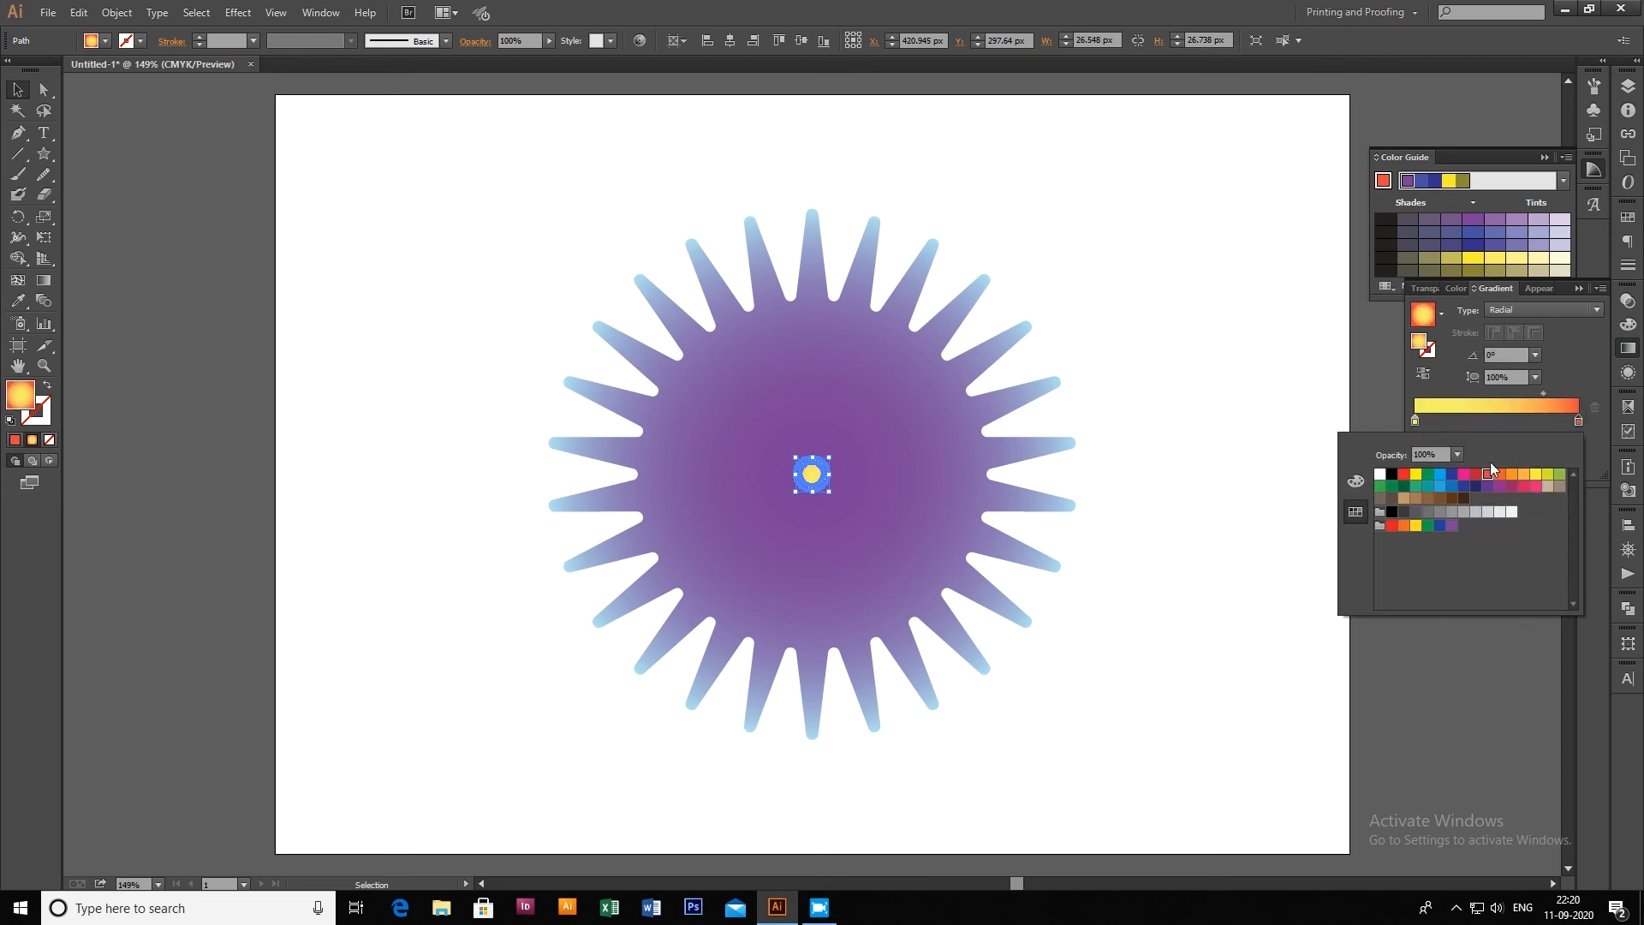
pyautogui.click(1578, 288)
pyautogui.click(1292, 417)
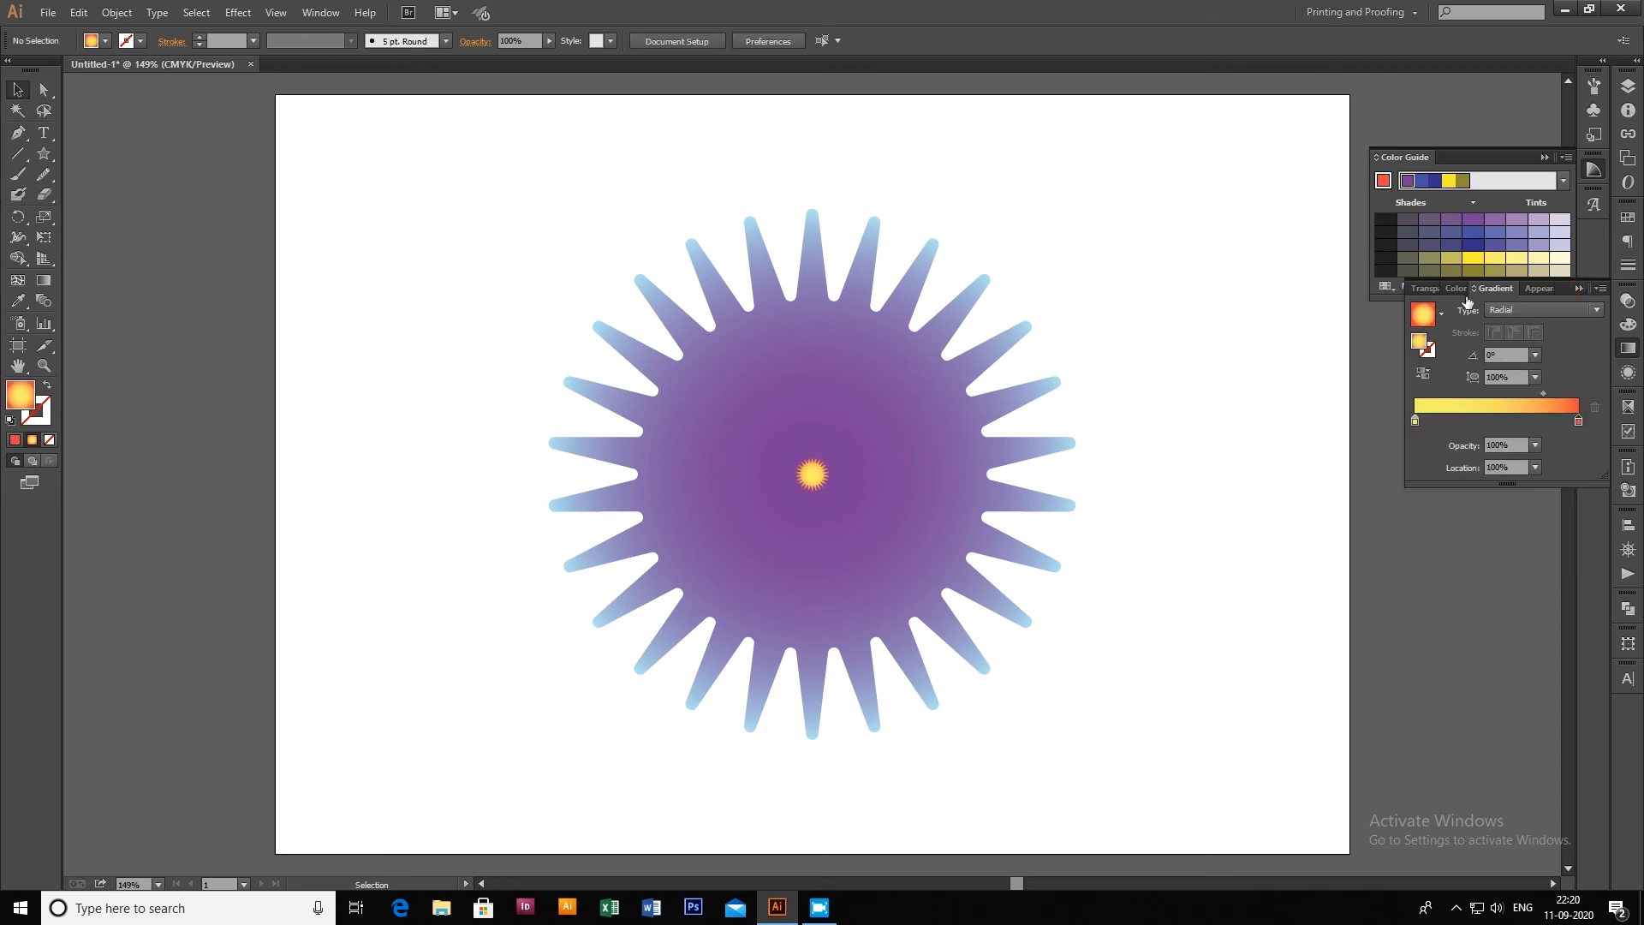
pyautogui.click(1578, 288)
# Select both stars and accept blend options with a spacing of 25 specified steps
pyautogui.moveTo(512, 195); pyautogui.dragTo(1118, 738)
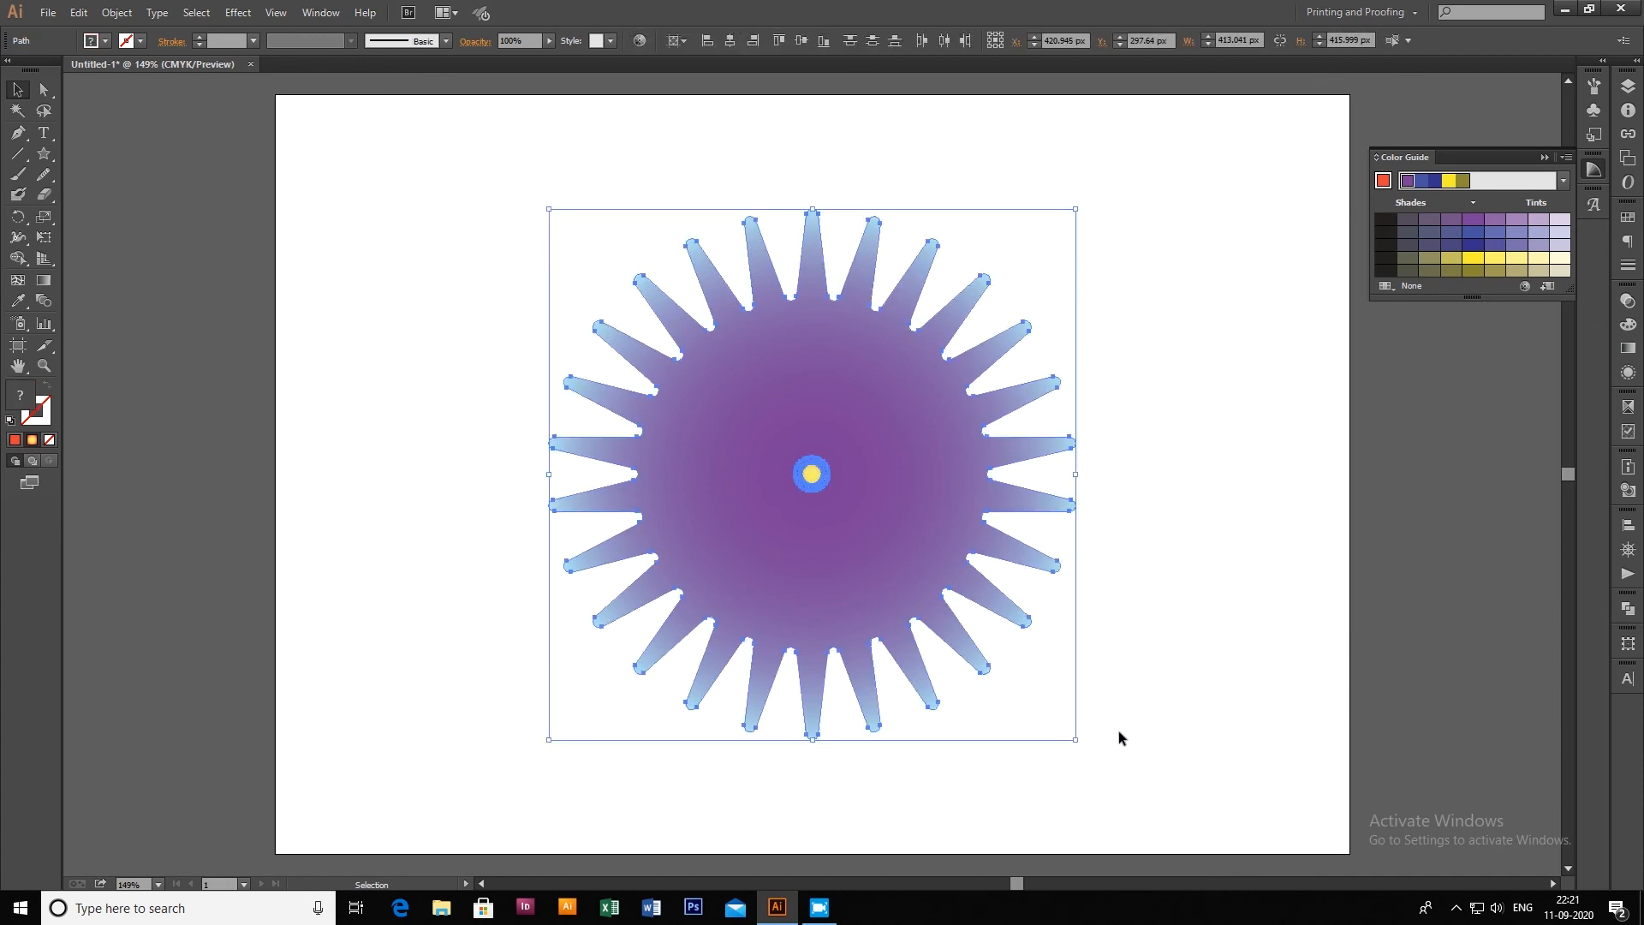
pyautogui.click(116, 12)
pyautogui.moveTo(232, 412)
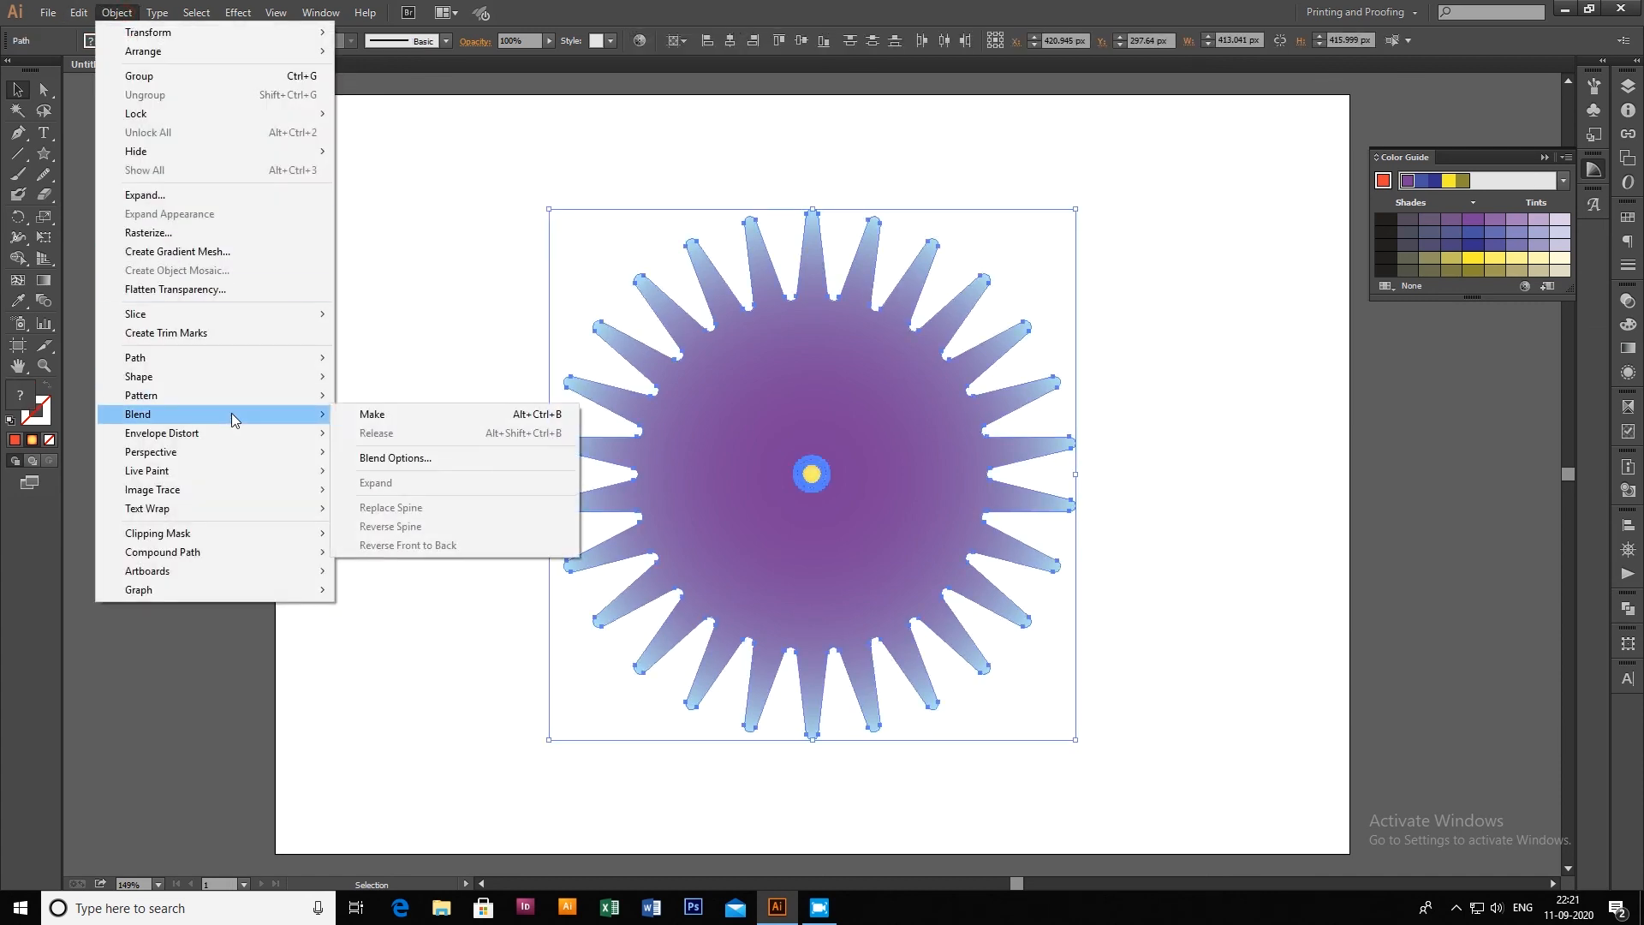
pyautogui.click(403, 458)
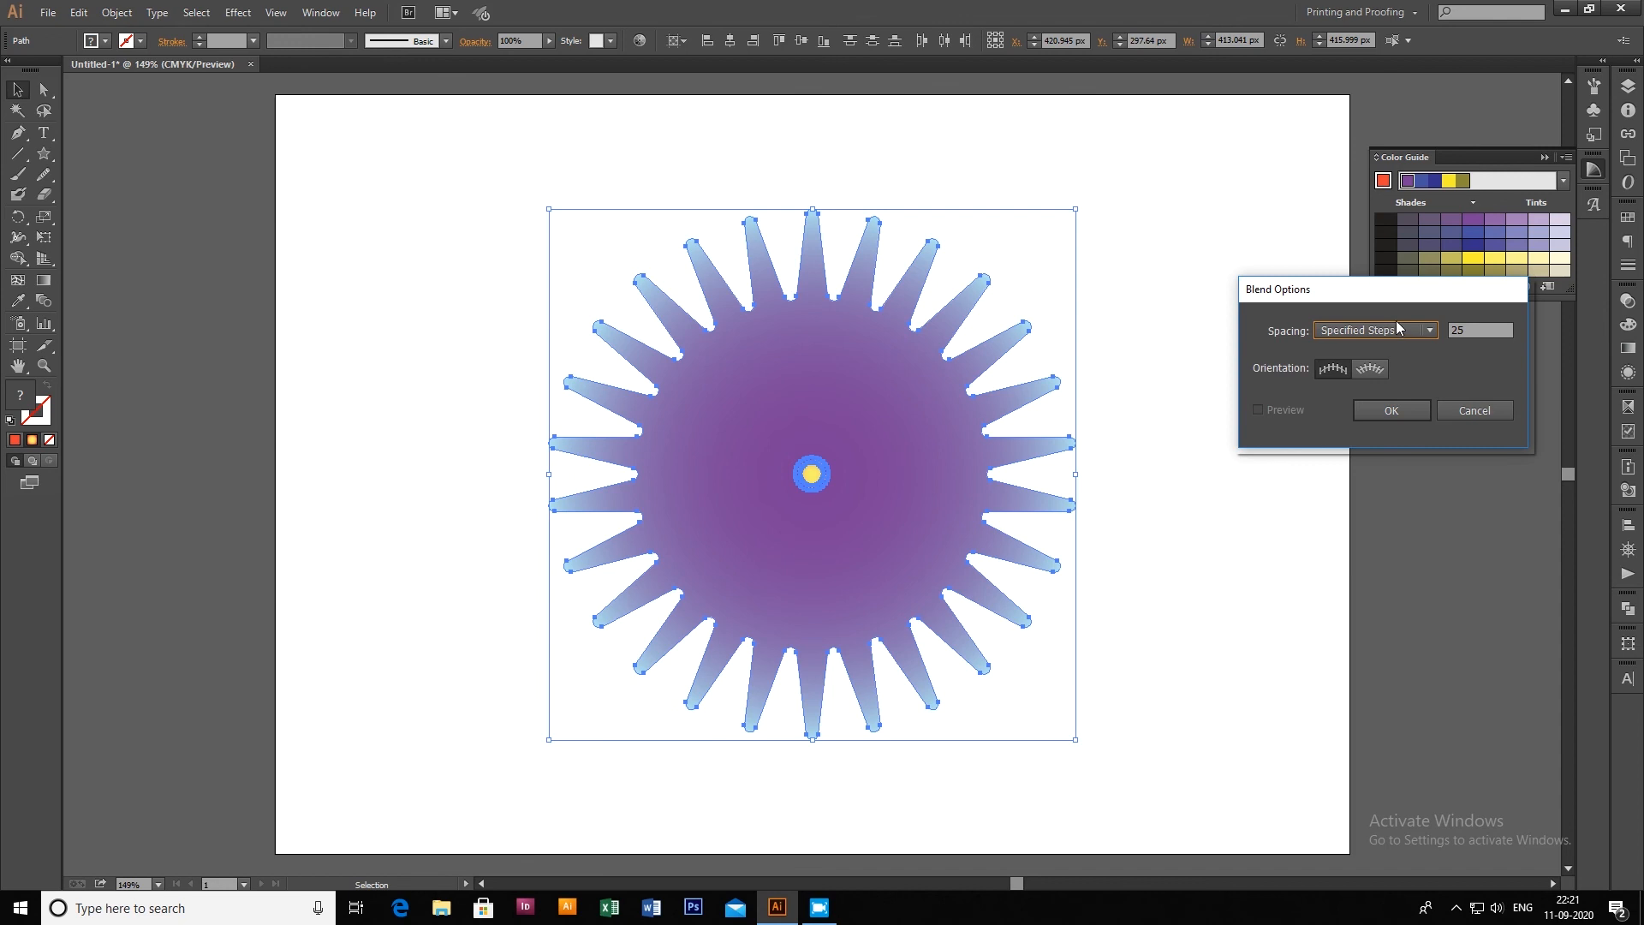
pyautogui.click(1413, 414)
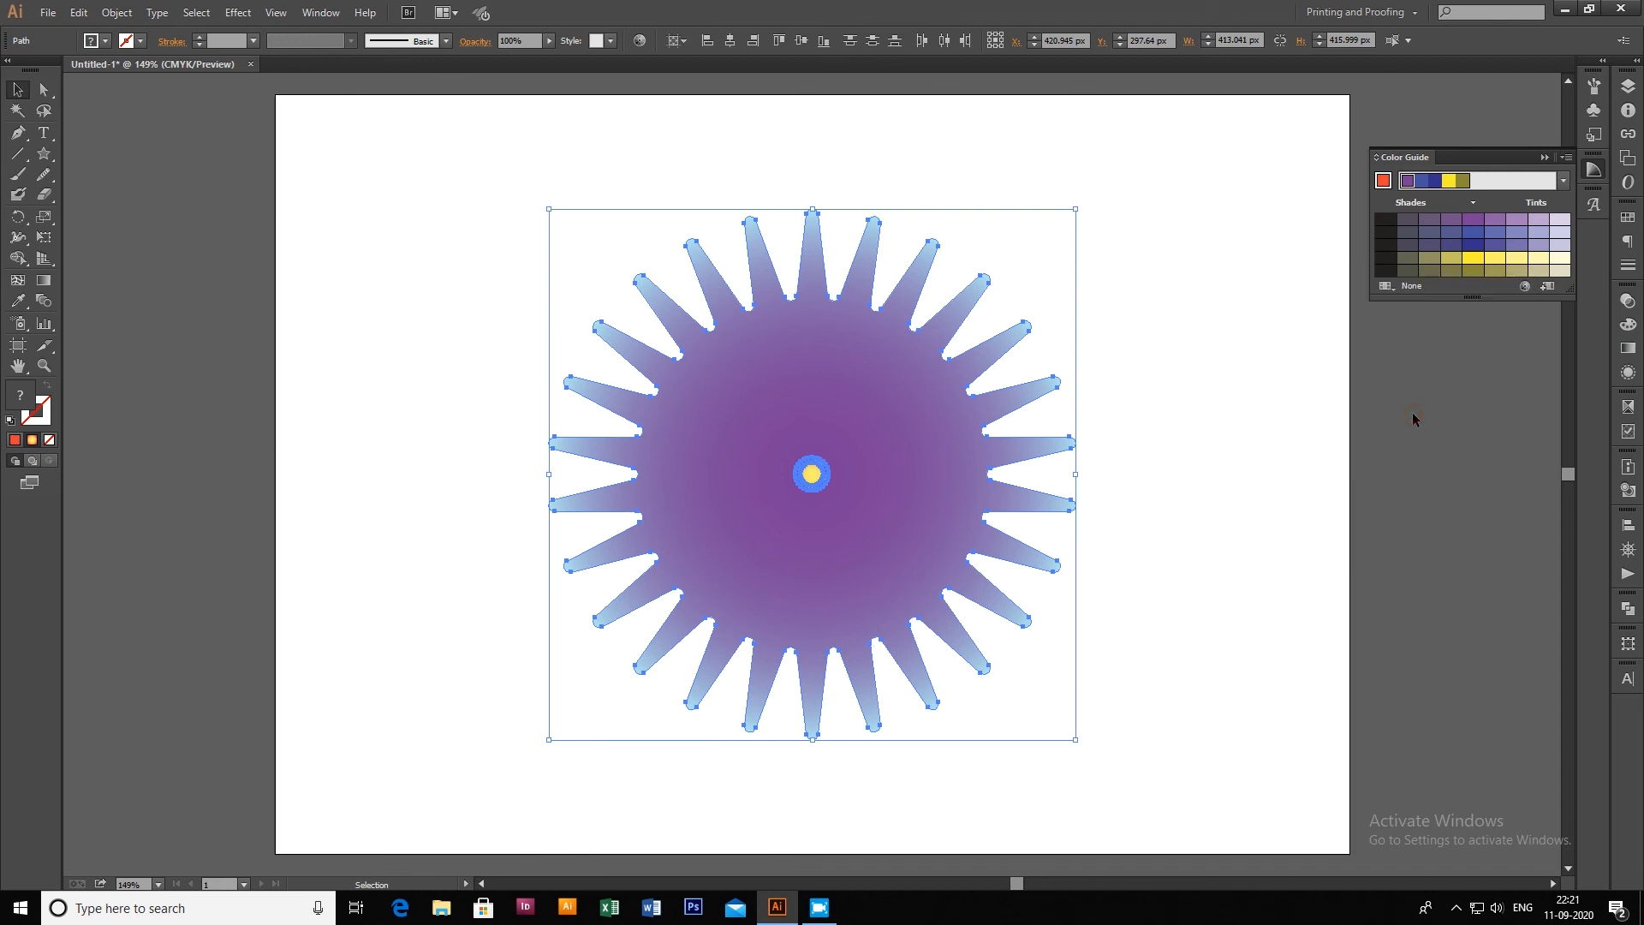
# Reselect the large and small stars and make a blend between them
pyautogui.click(1200, 506)
pyautogui.moveTo(488, 200); pyautogui.dragTo(1214, 702)
pyautogui.click(116, 12)
pyautogui.moveTo(204, 417)
pyautogui.click(362, 413)
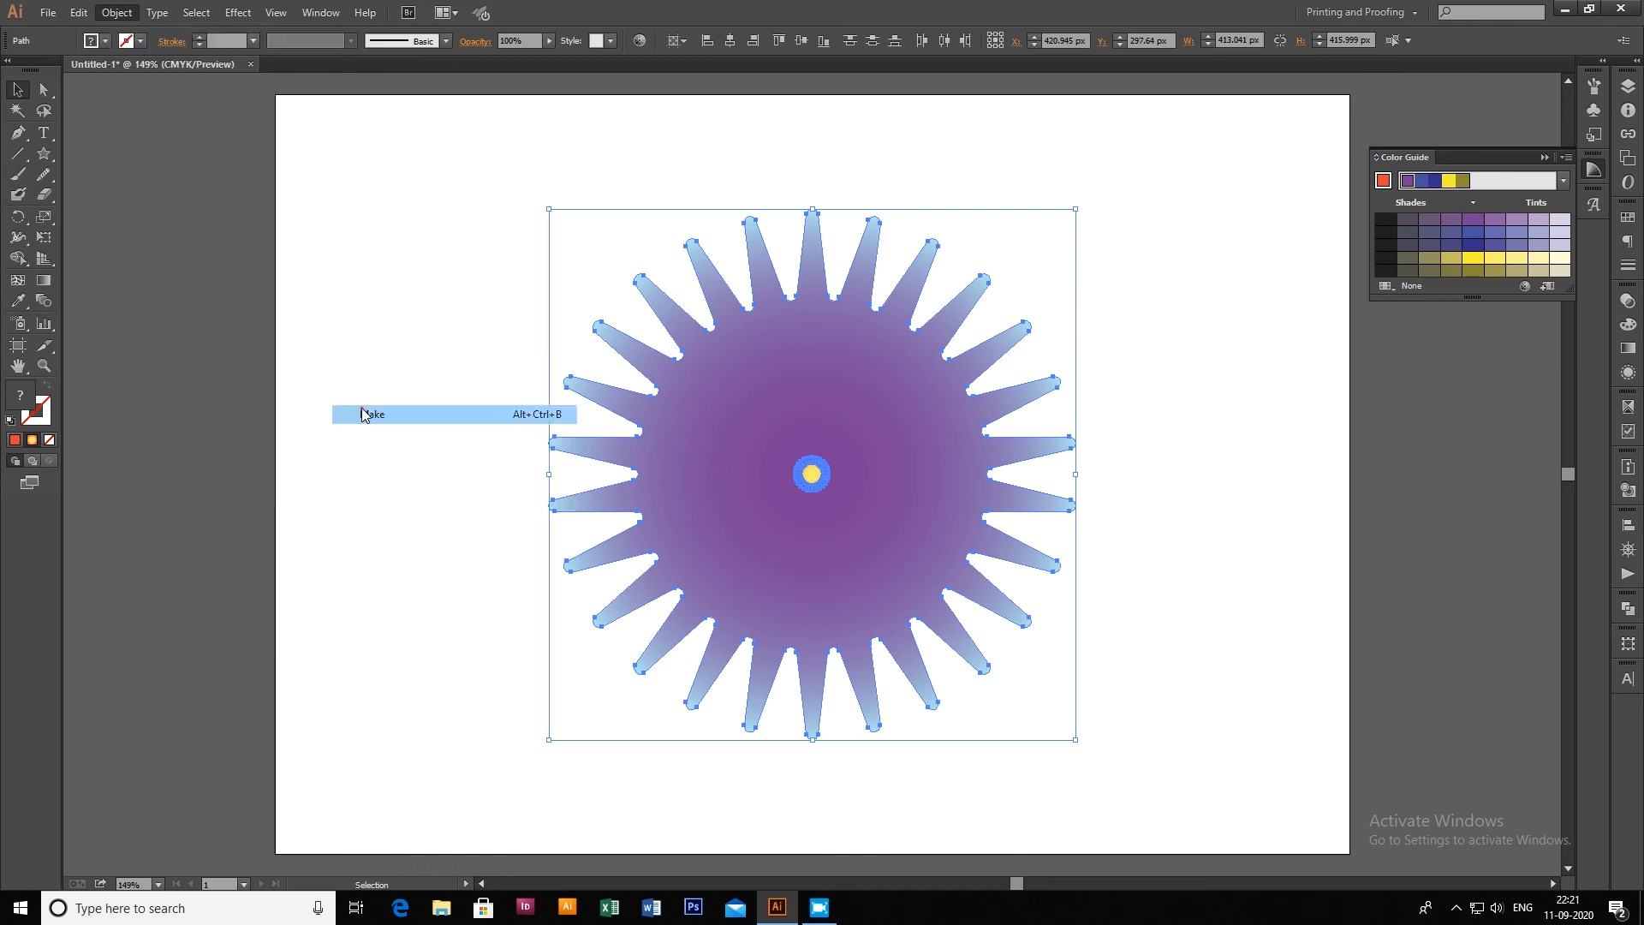
# Set the star blend's spacing to 87 specified steps with the preview on
pyautogui.doubleClick(45, 303)
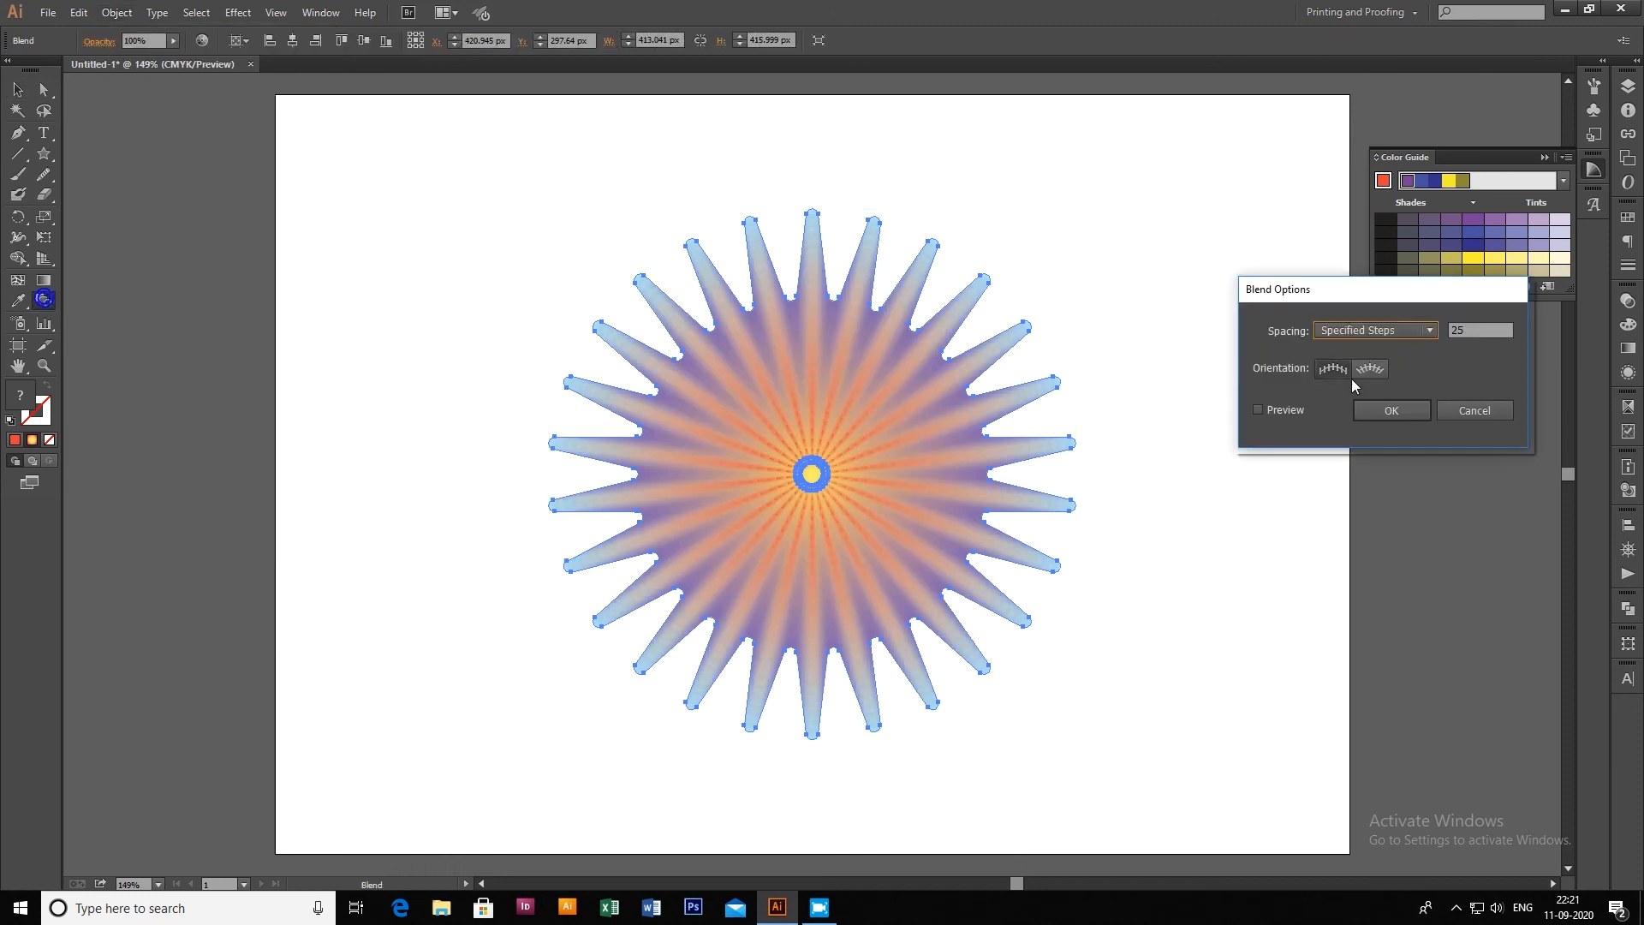
pyautogui.click(1467, 332)
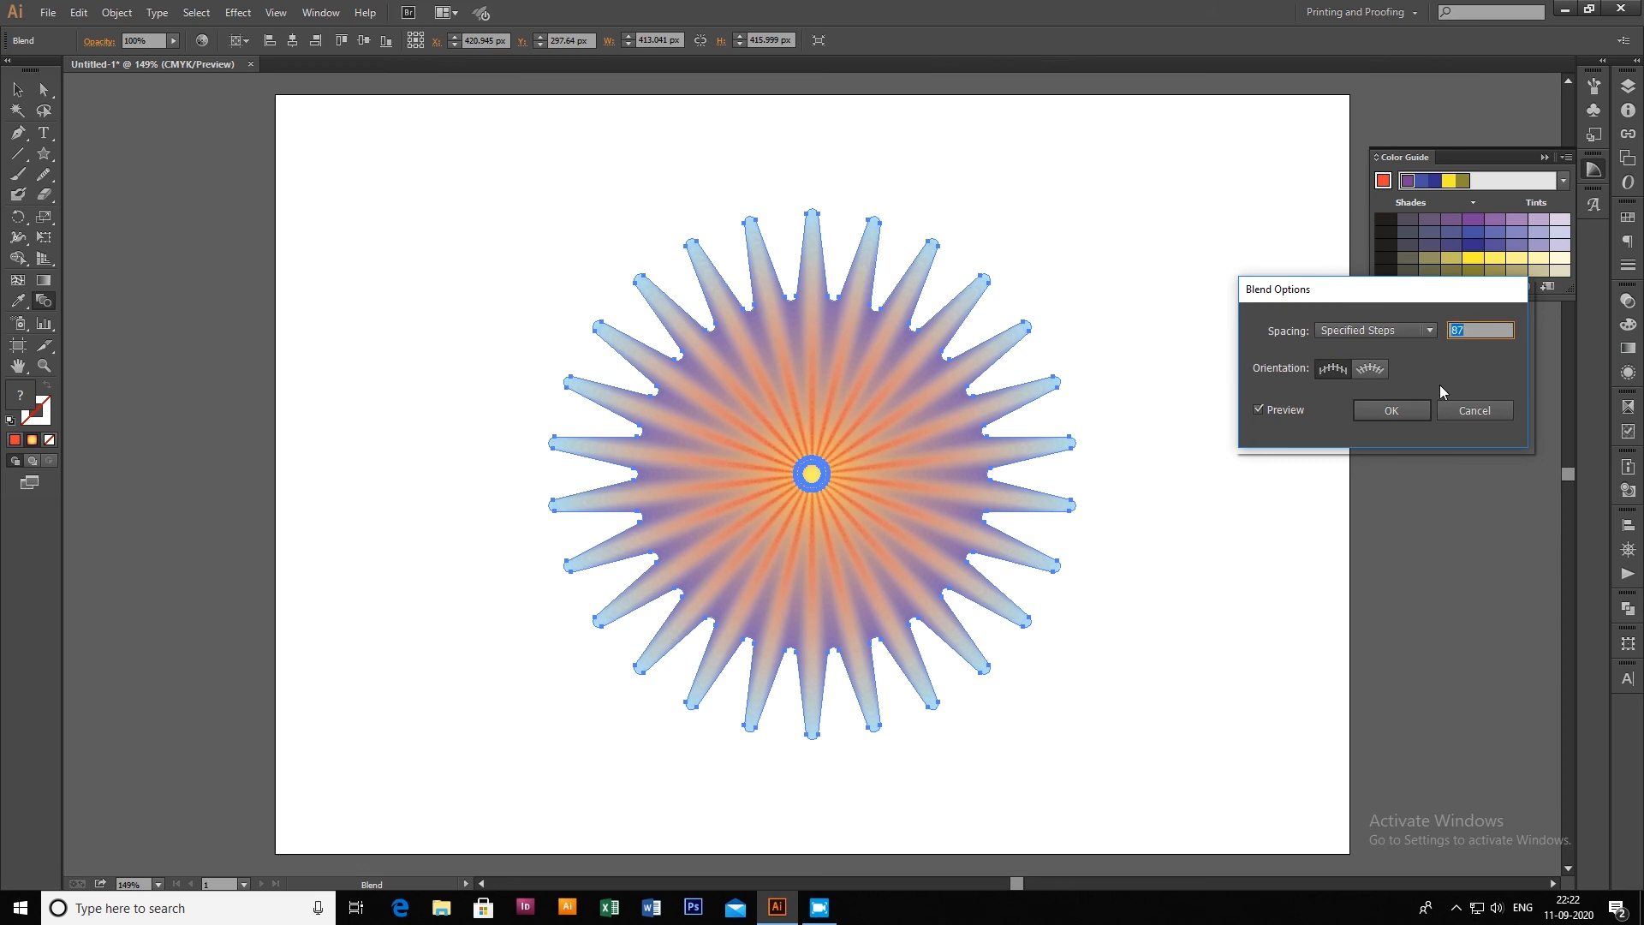
pyautogui.click(1417, 412)
# Apply a Pucker & Bloat effect of about -22% to the blended star
pyautogui.click(245, 19)
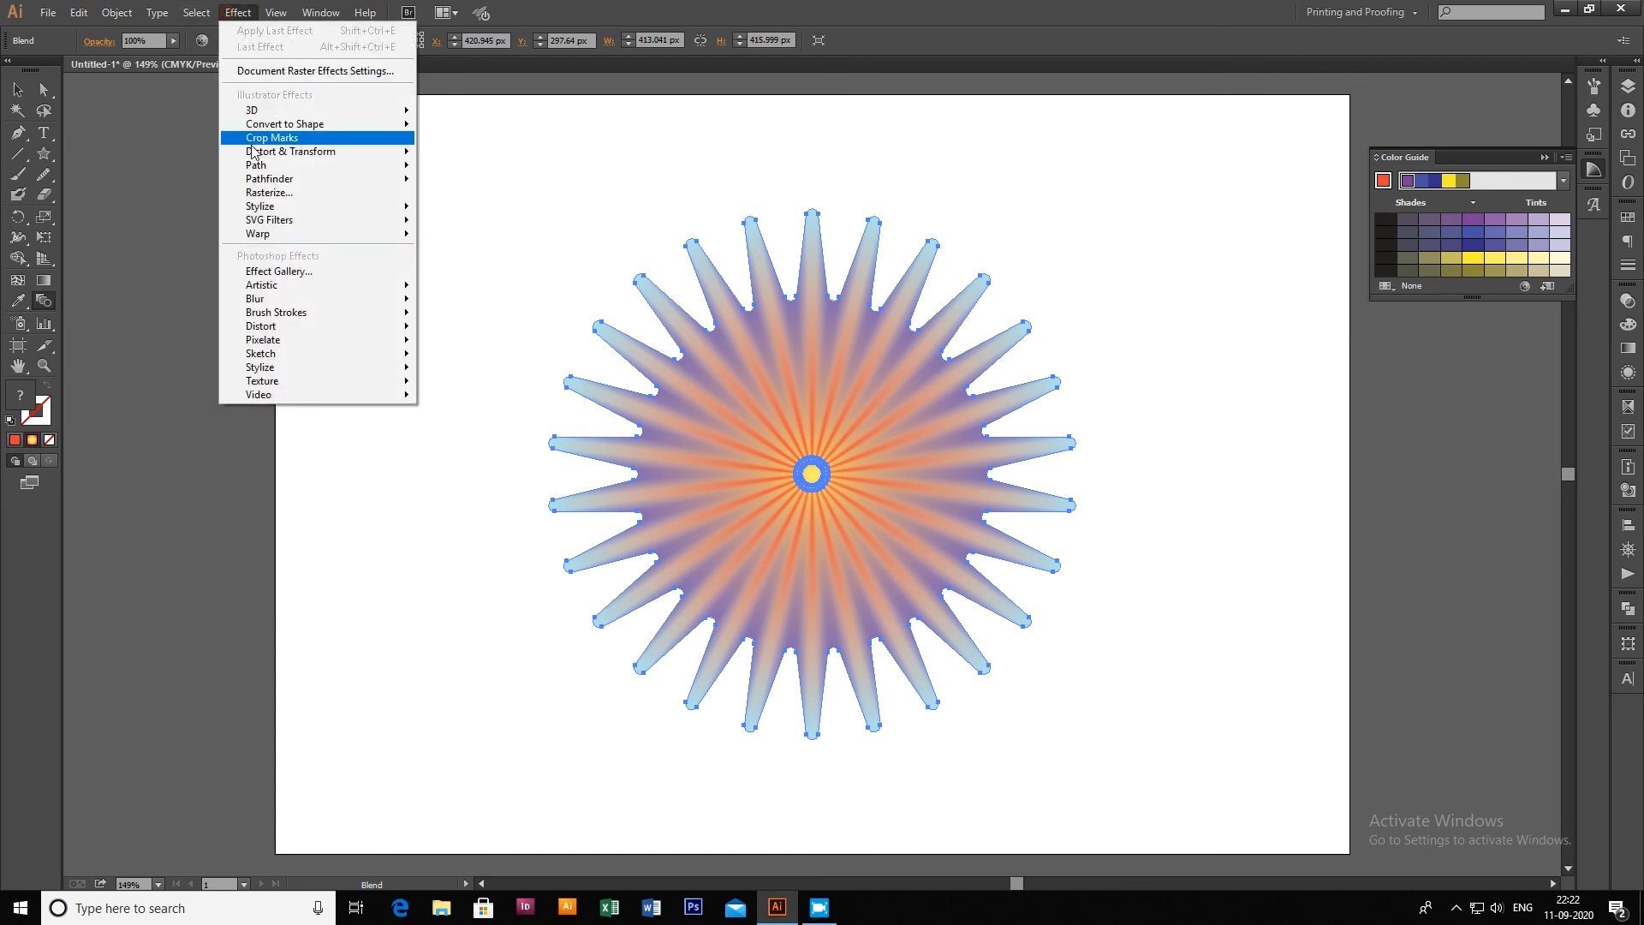
pyautogui.moveTo(343, 148)
pyautogui.click(516, 171)
pyautogui.moveTo(849, 386); pyautogui.dragTo(1330, 371)
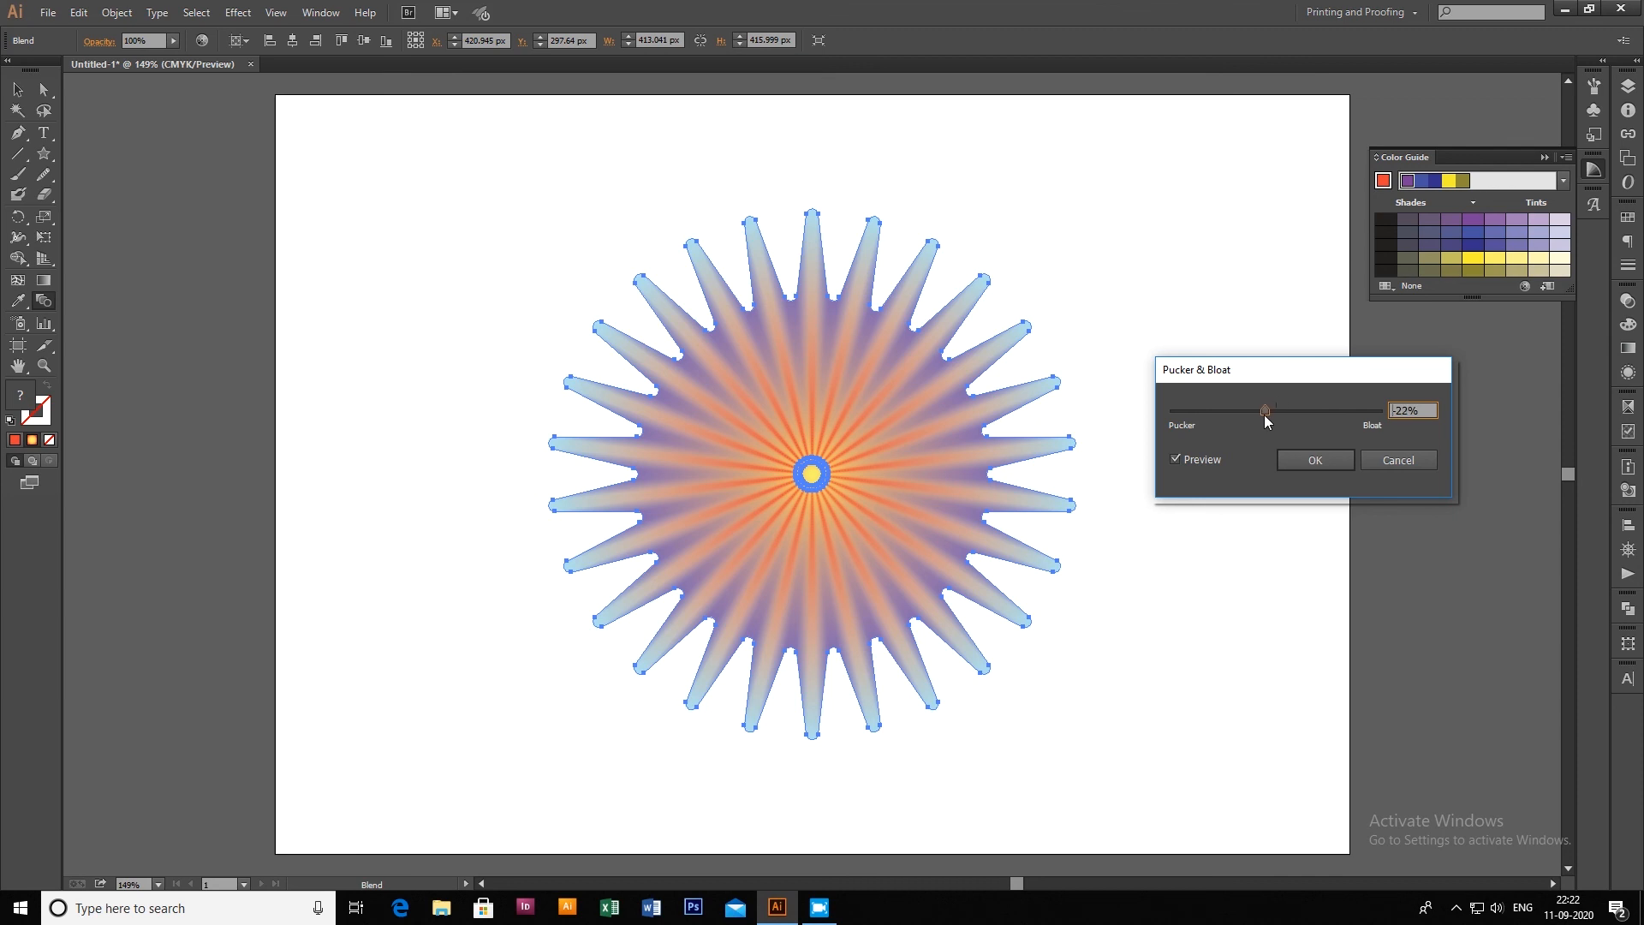
pyautogui.click(1315, 460)
# Start a Roughen effect on the blended star and set its detail to 0/in
pyautogui.click(239, 12)
pyautogui.moveTo(300, 151)
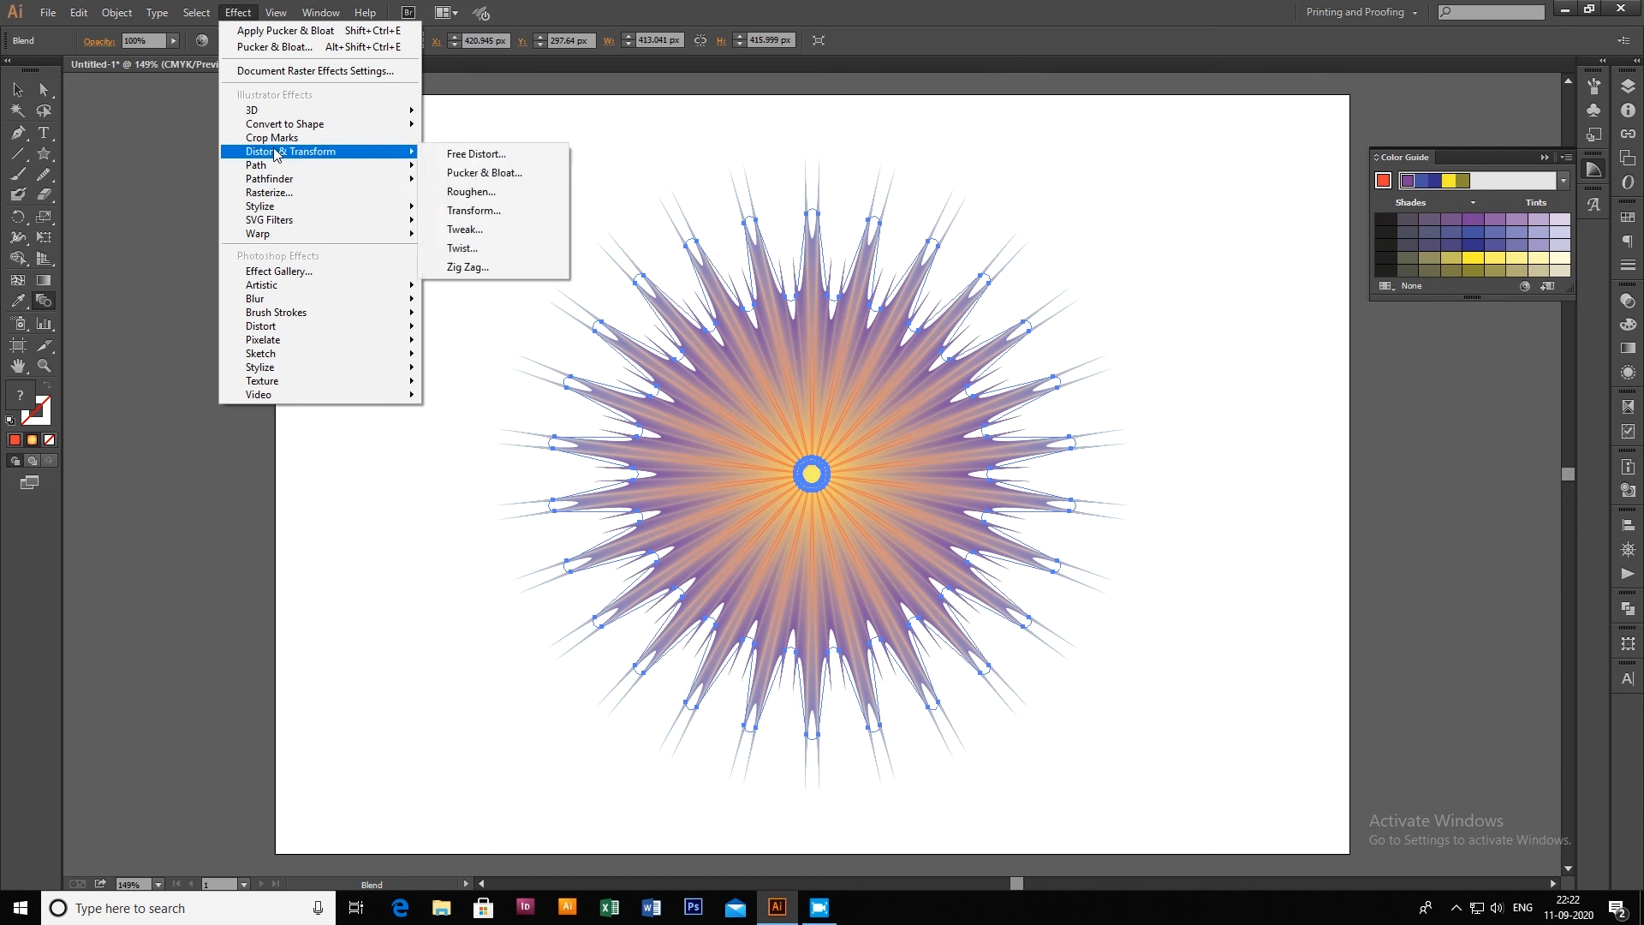
pyautogui.click(470, 192)
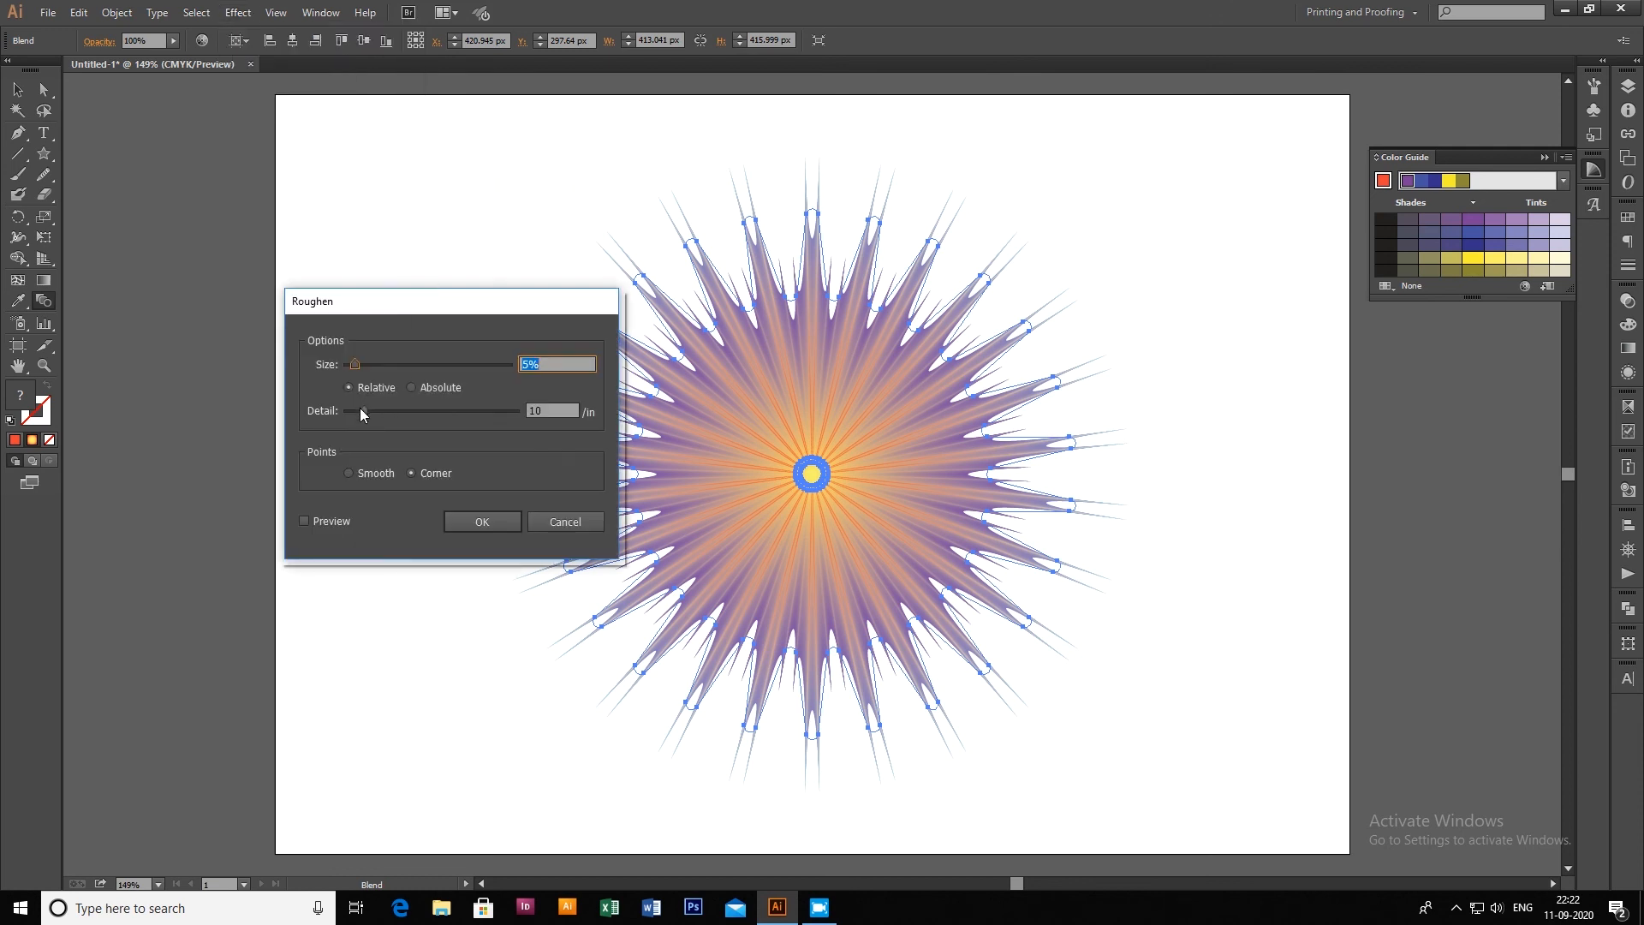
pyautogui.moveTo(362, 408); pyautogui.dragTo(347, 411)
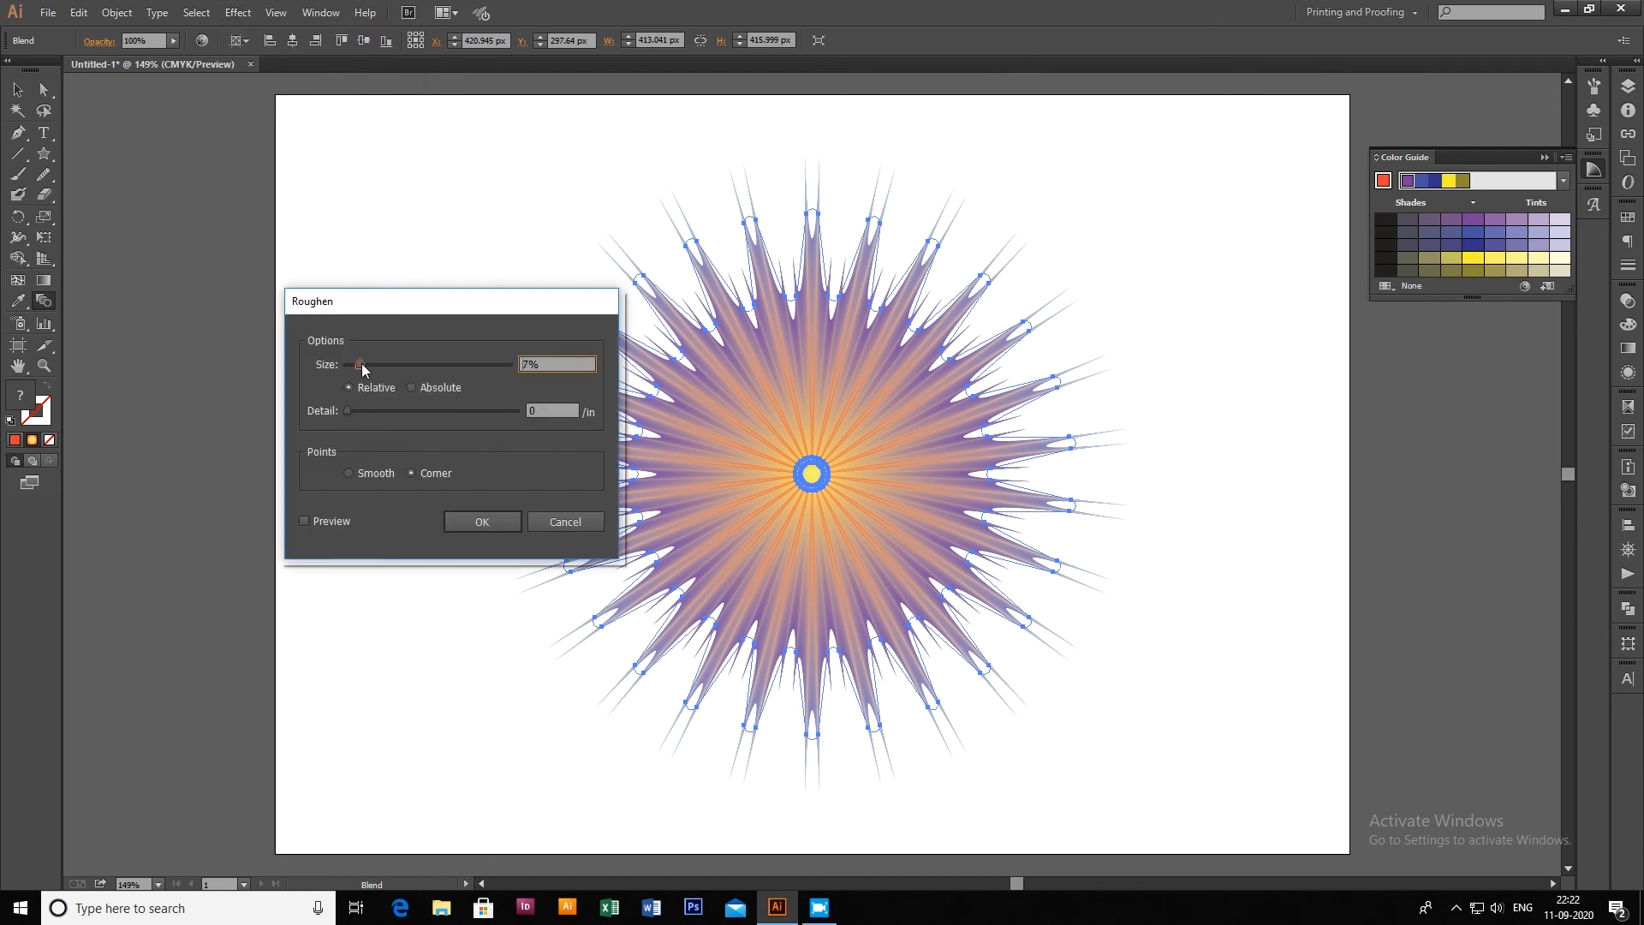